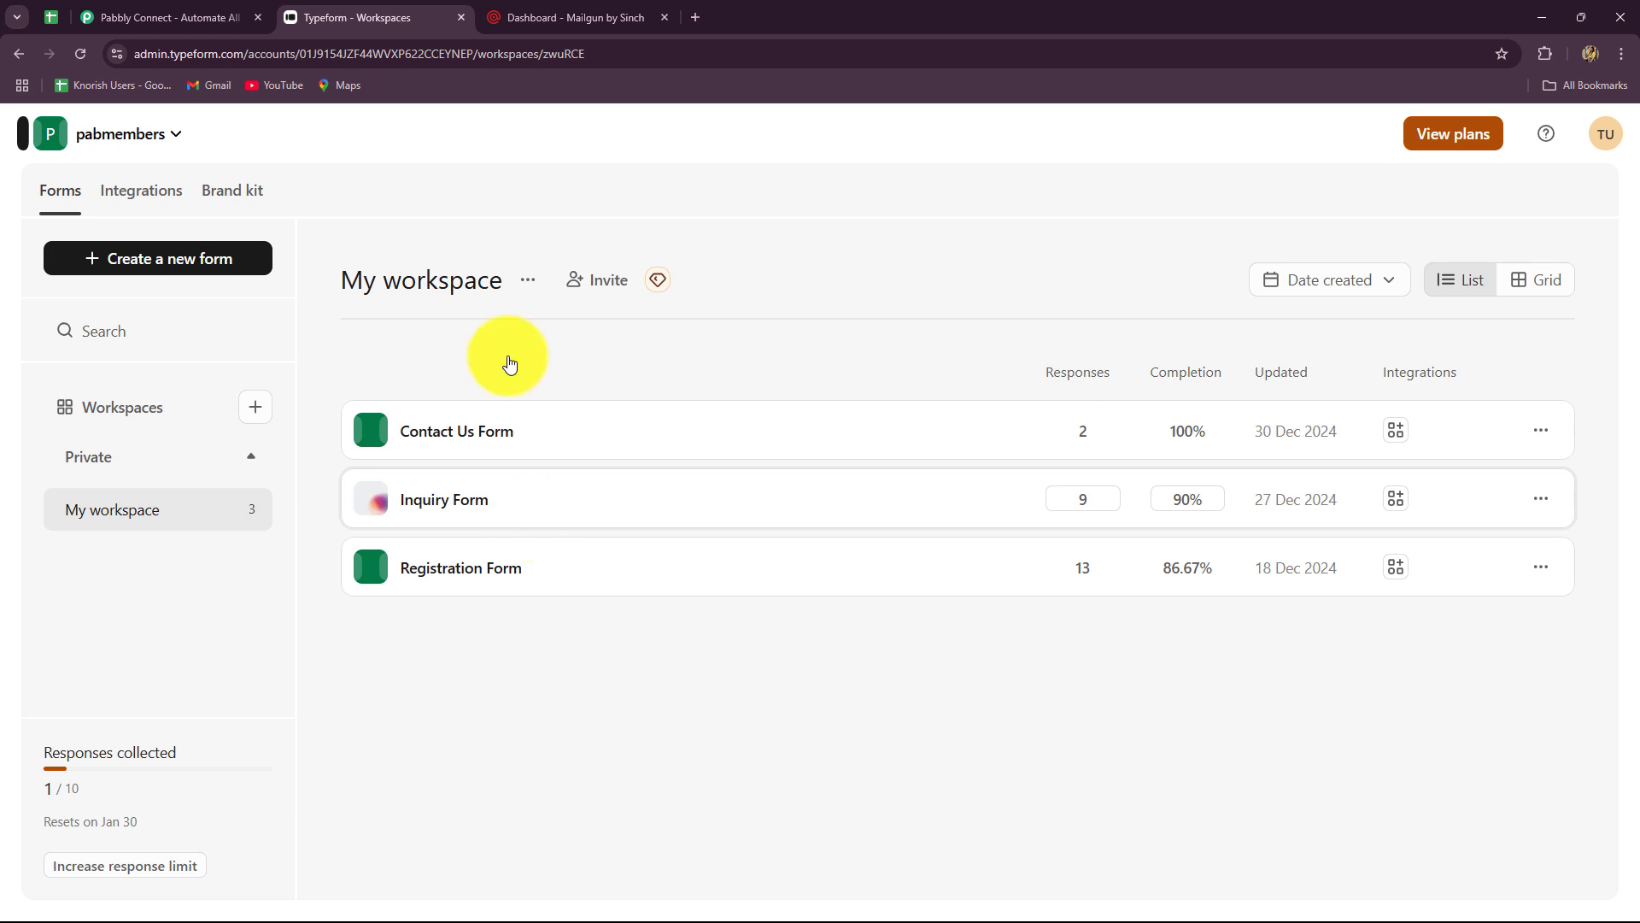
- Glance over the Mailgun dashboard and Typeform workspace, ending on the Pabbly Connect homepage
click(572, 16)
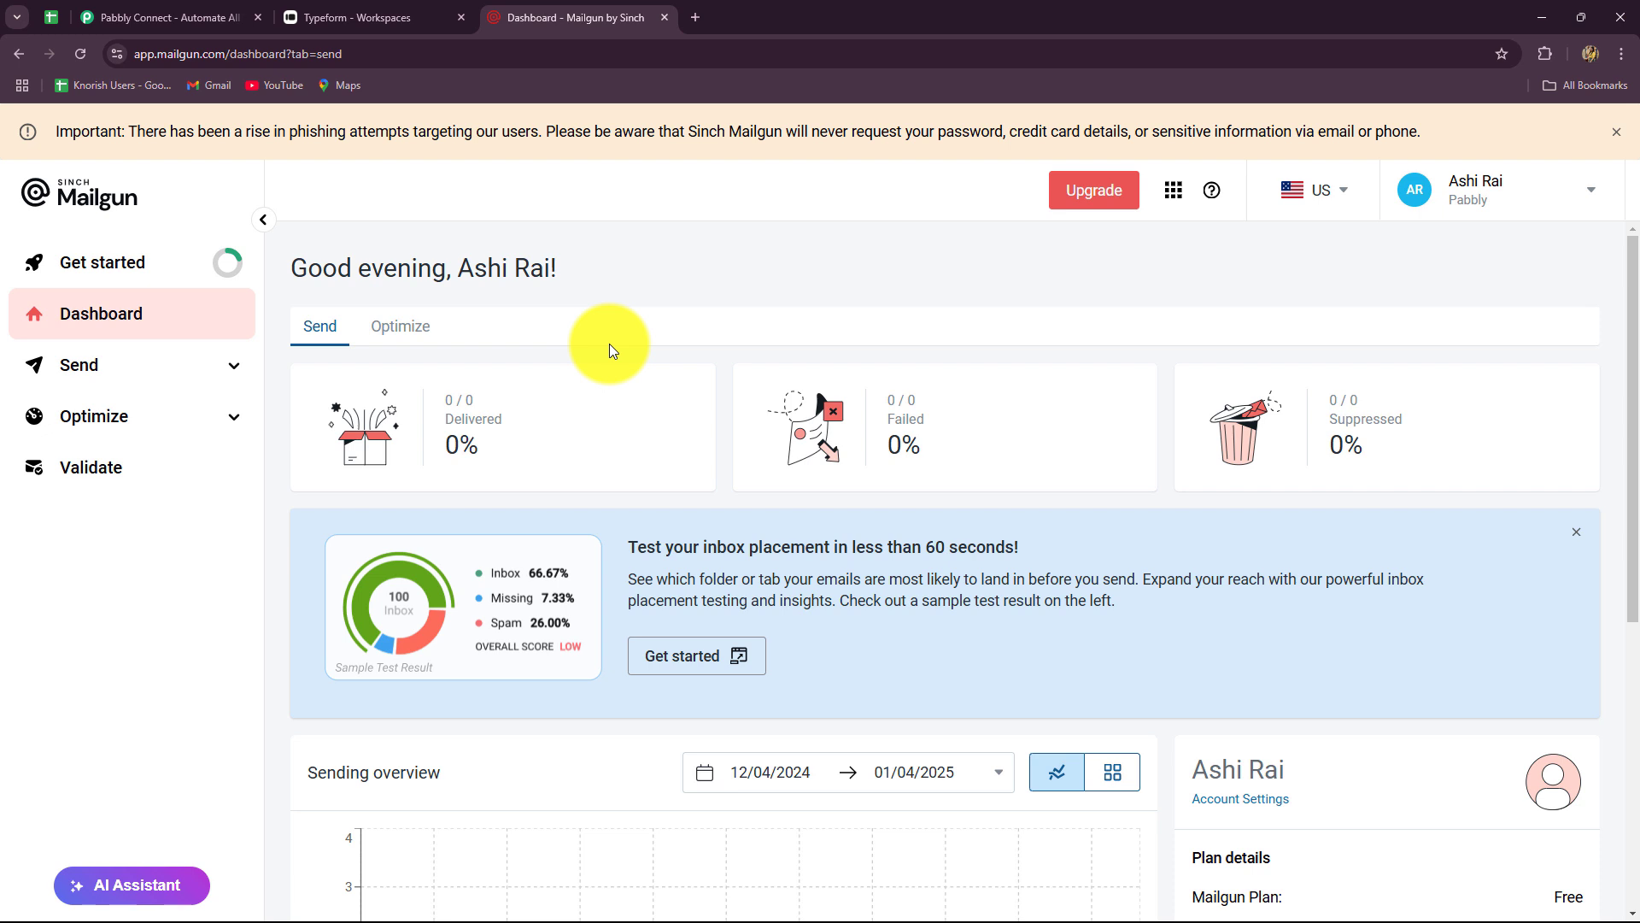
click(389, 18)
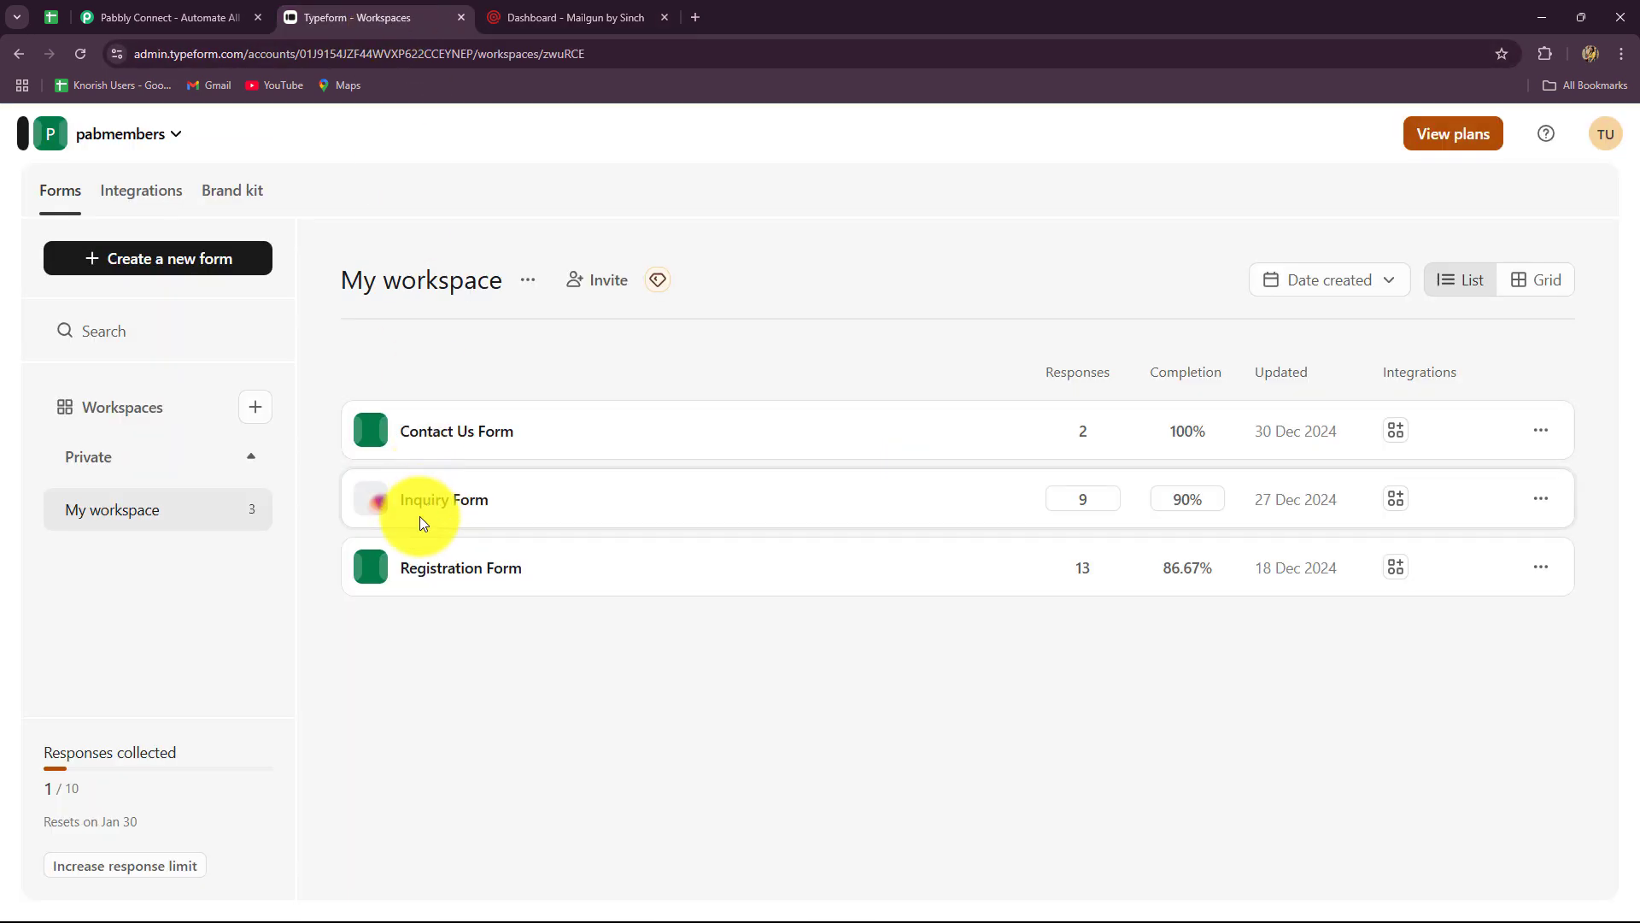
click(589, 16)
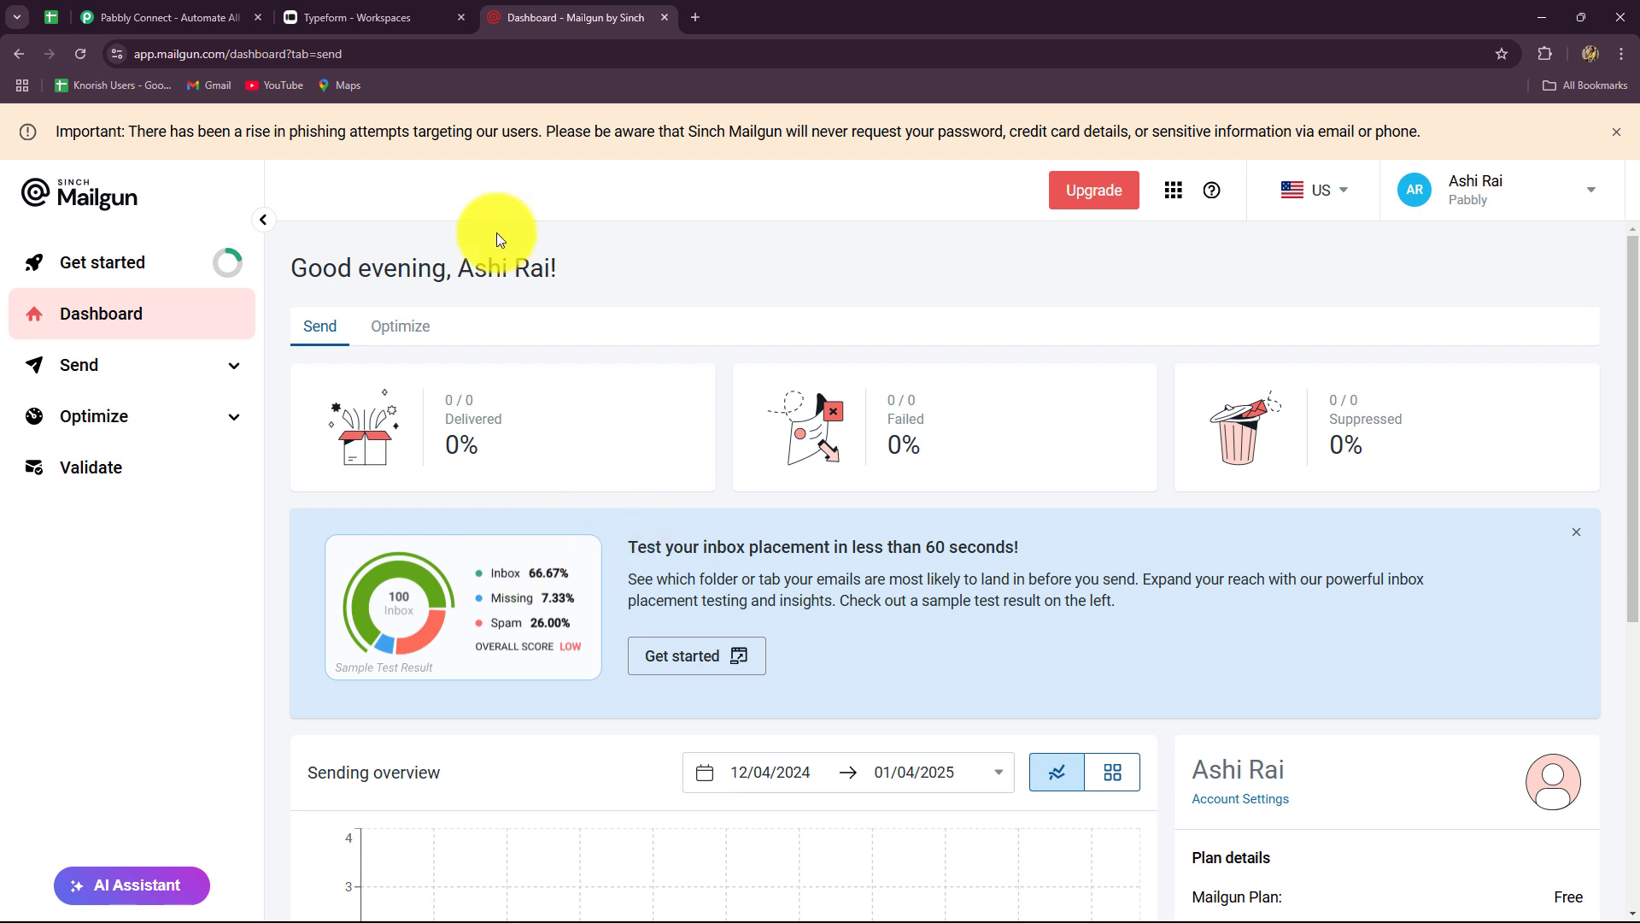
click(219, 18)
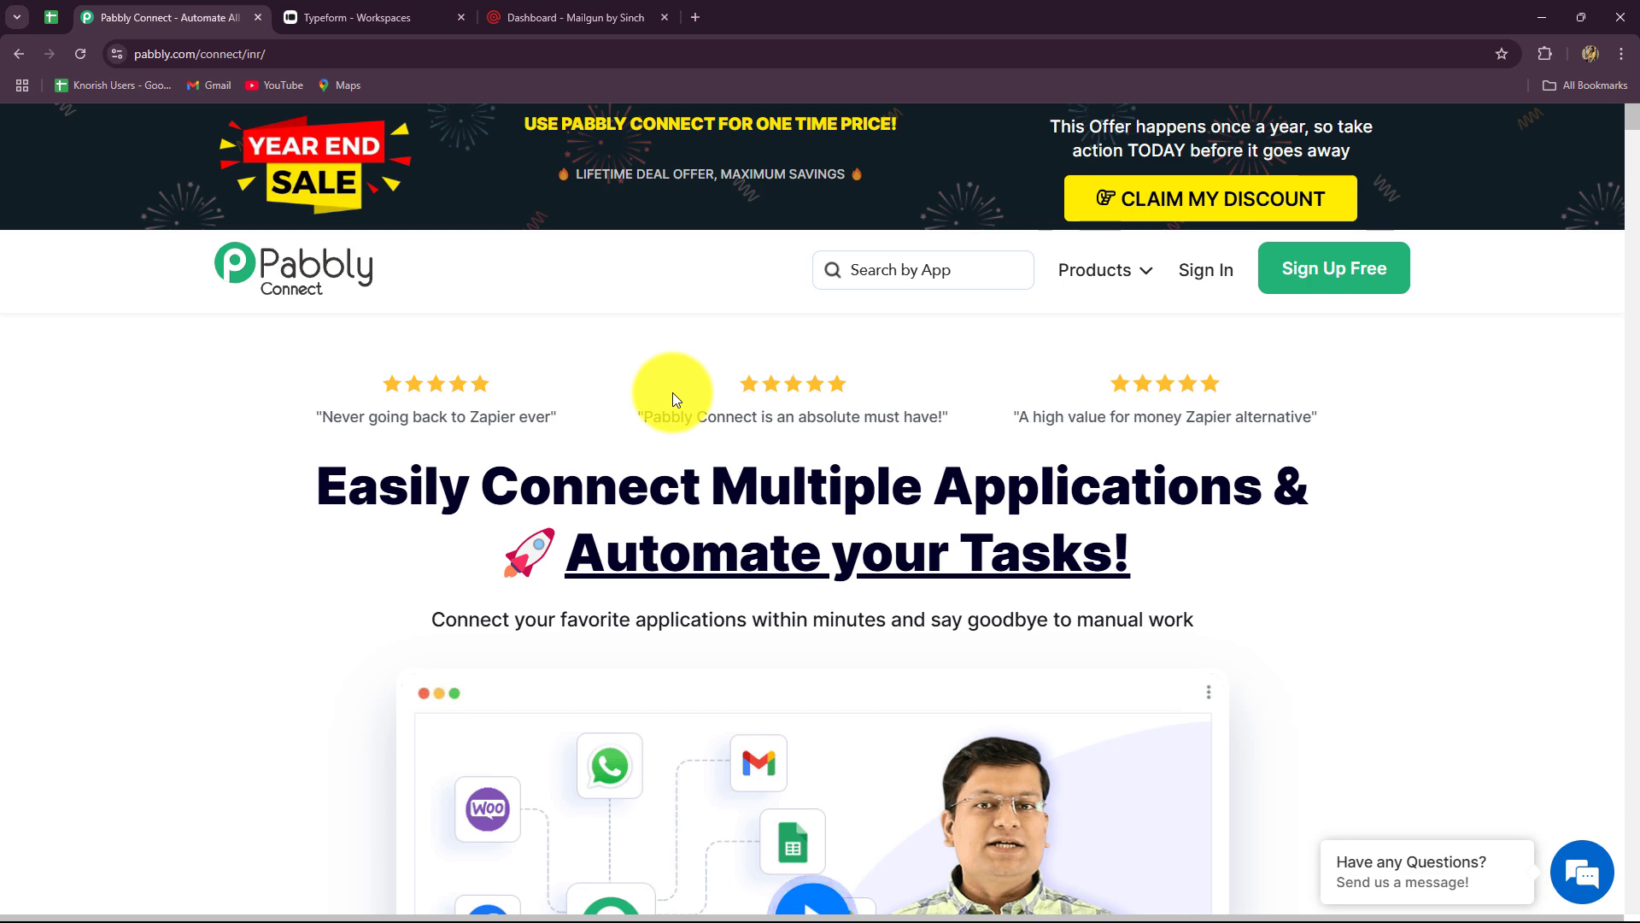
- Revisit the Typeform and Mailgun tabs, then return to the Pabbly Connect homepage and highlight its address
click(440, 18)
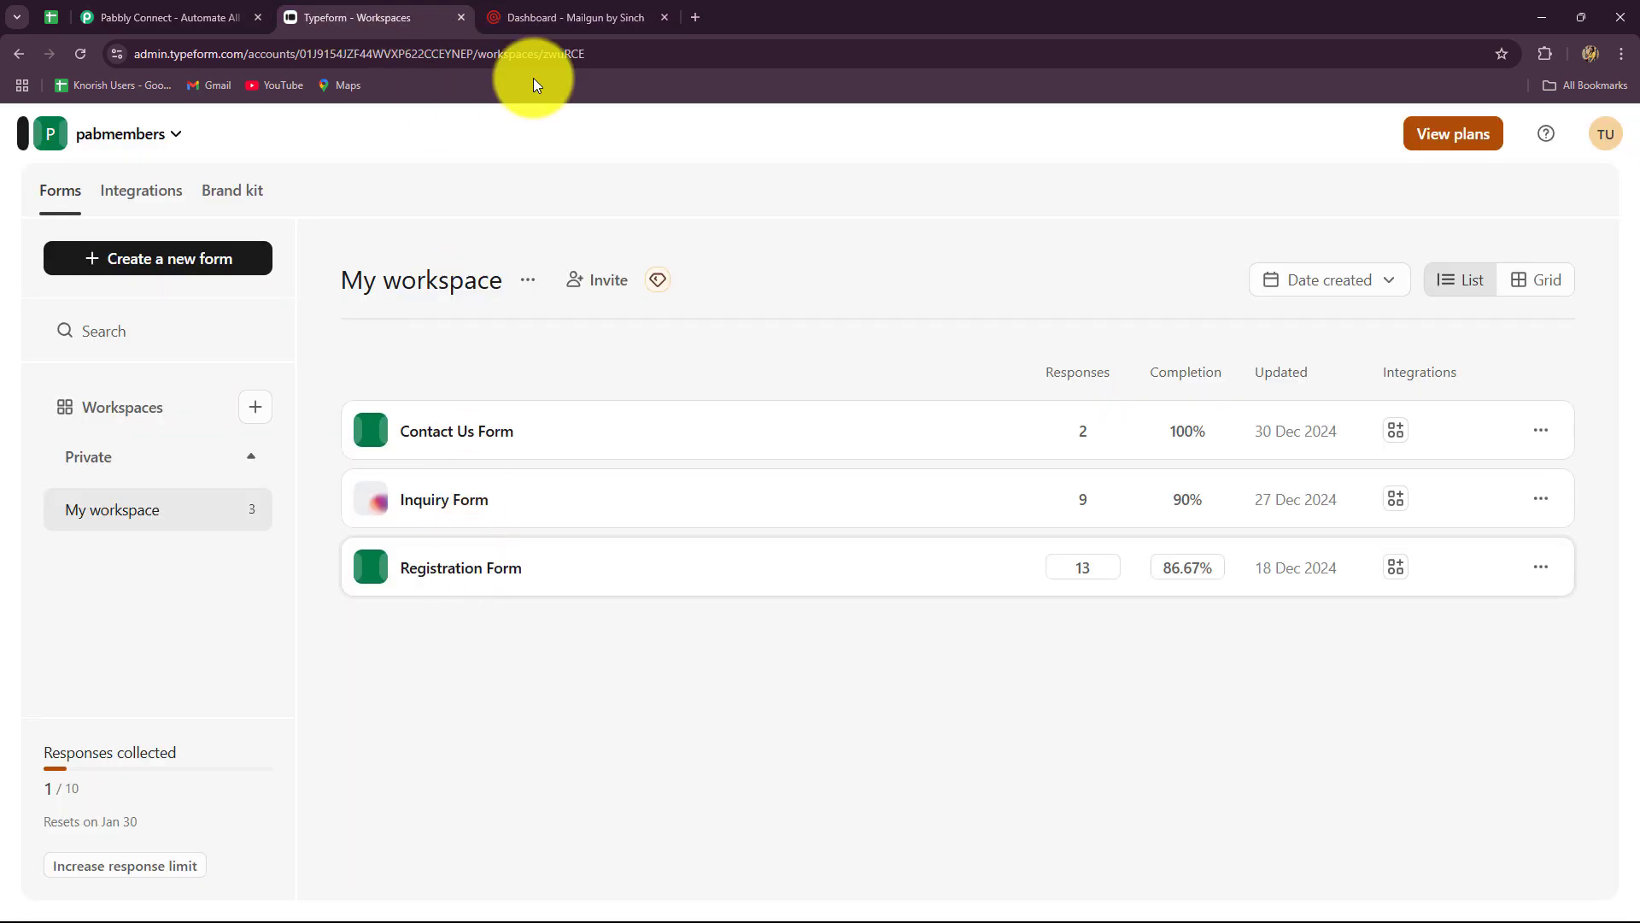
click(557, 10)
click(213, 17)
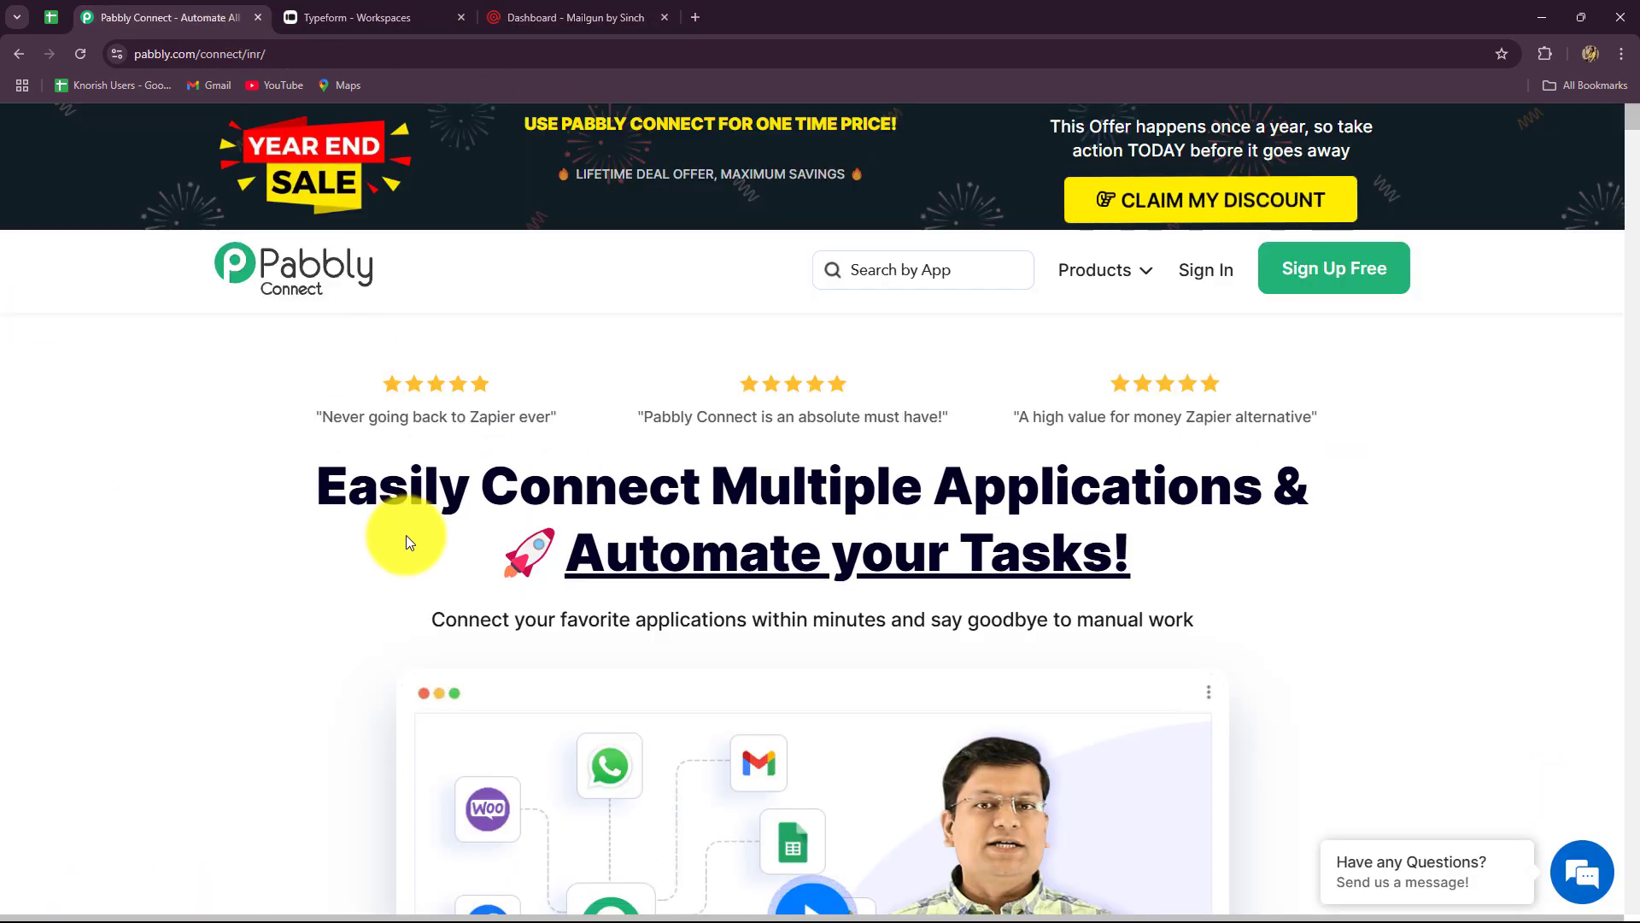
drag(282, 55, 113, 55)
click(181, 417)
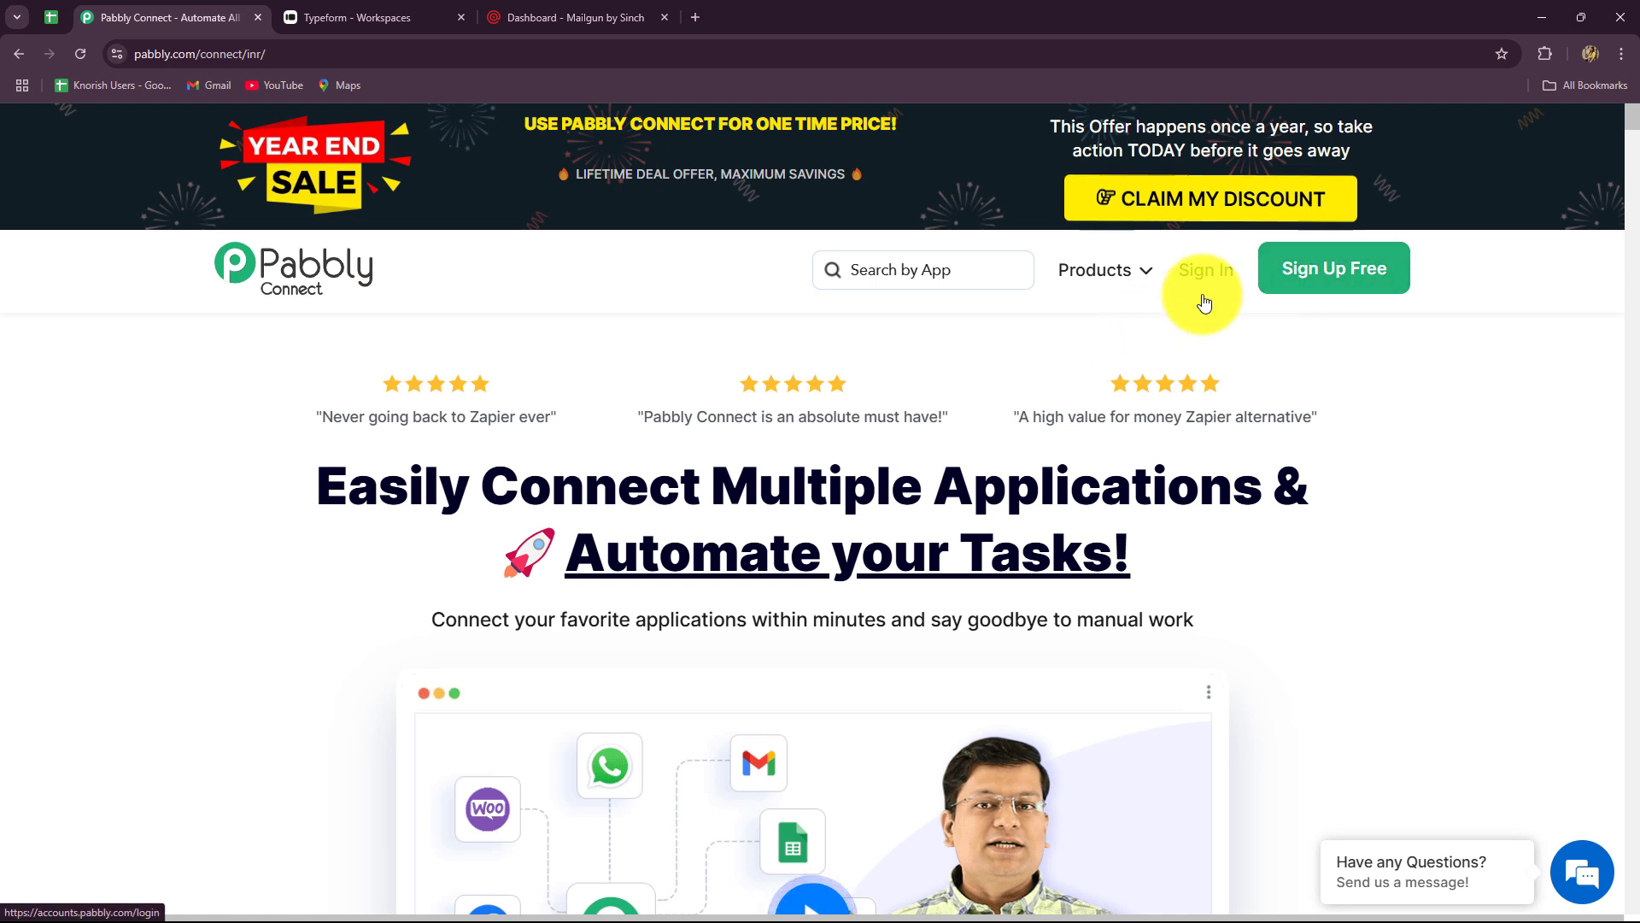
- Scroll past the homepage heading and go to the Pabbly account sign-in page
drag(313, 476, 1316, 581)
click(1316, 581)
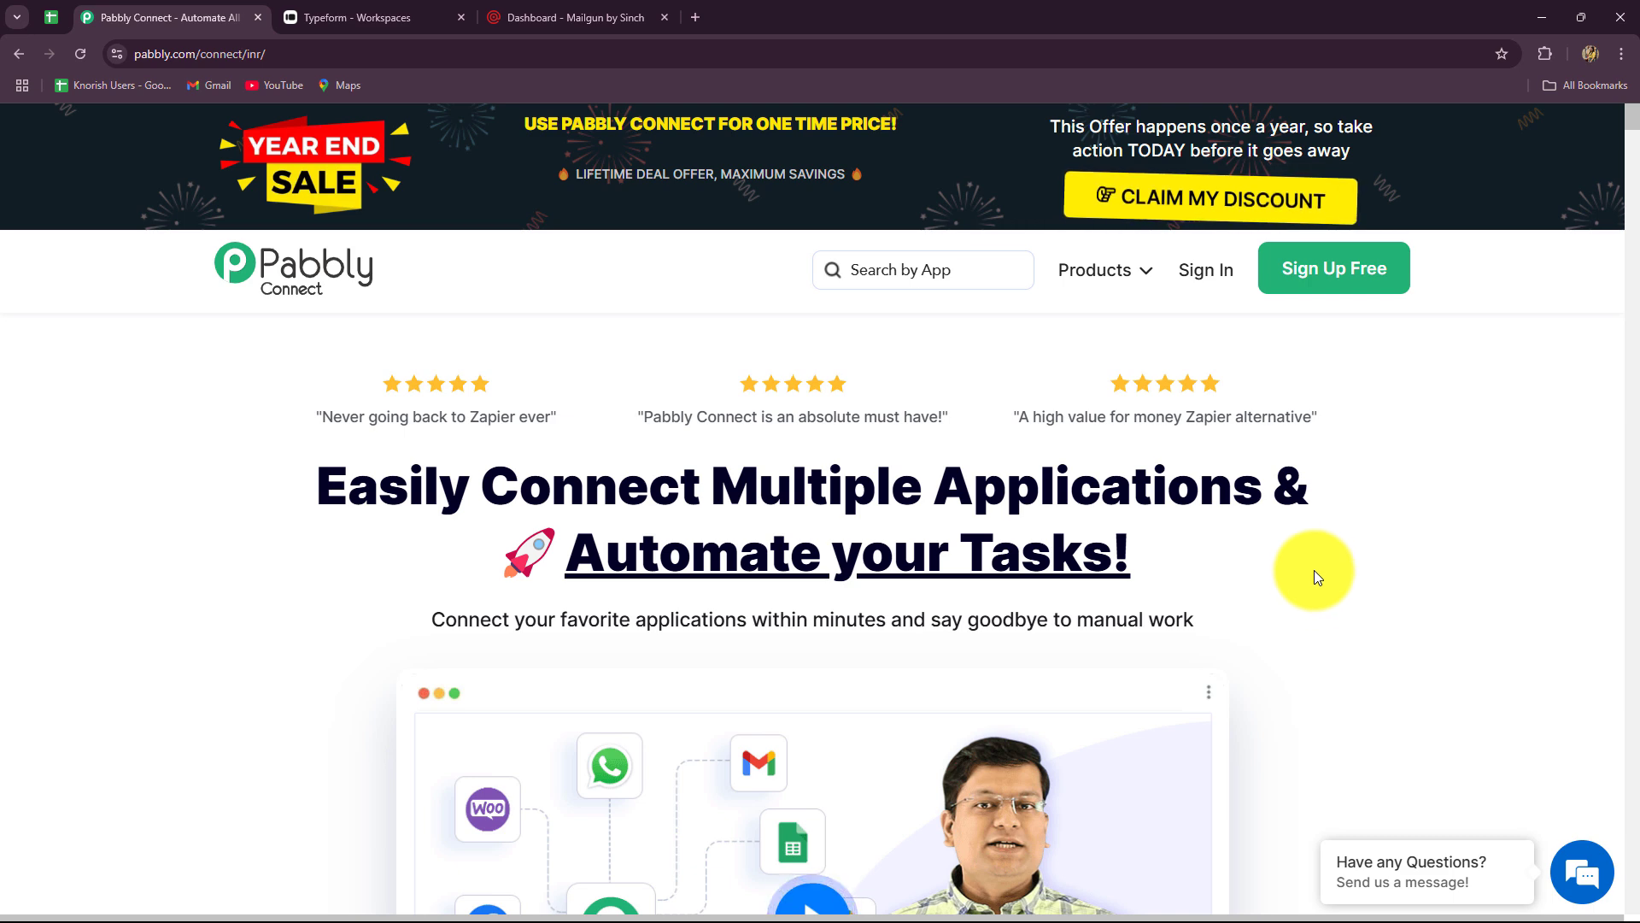
scroll(946, 546, down, 1)
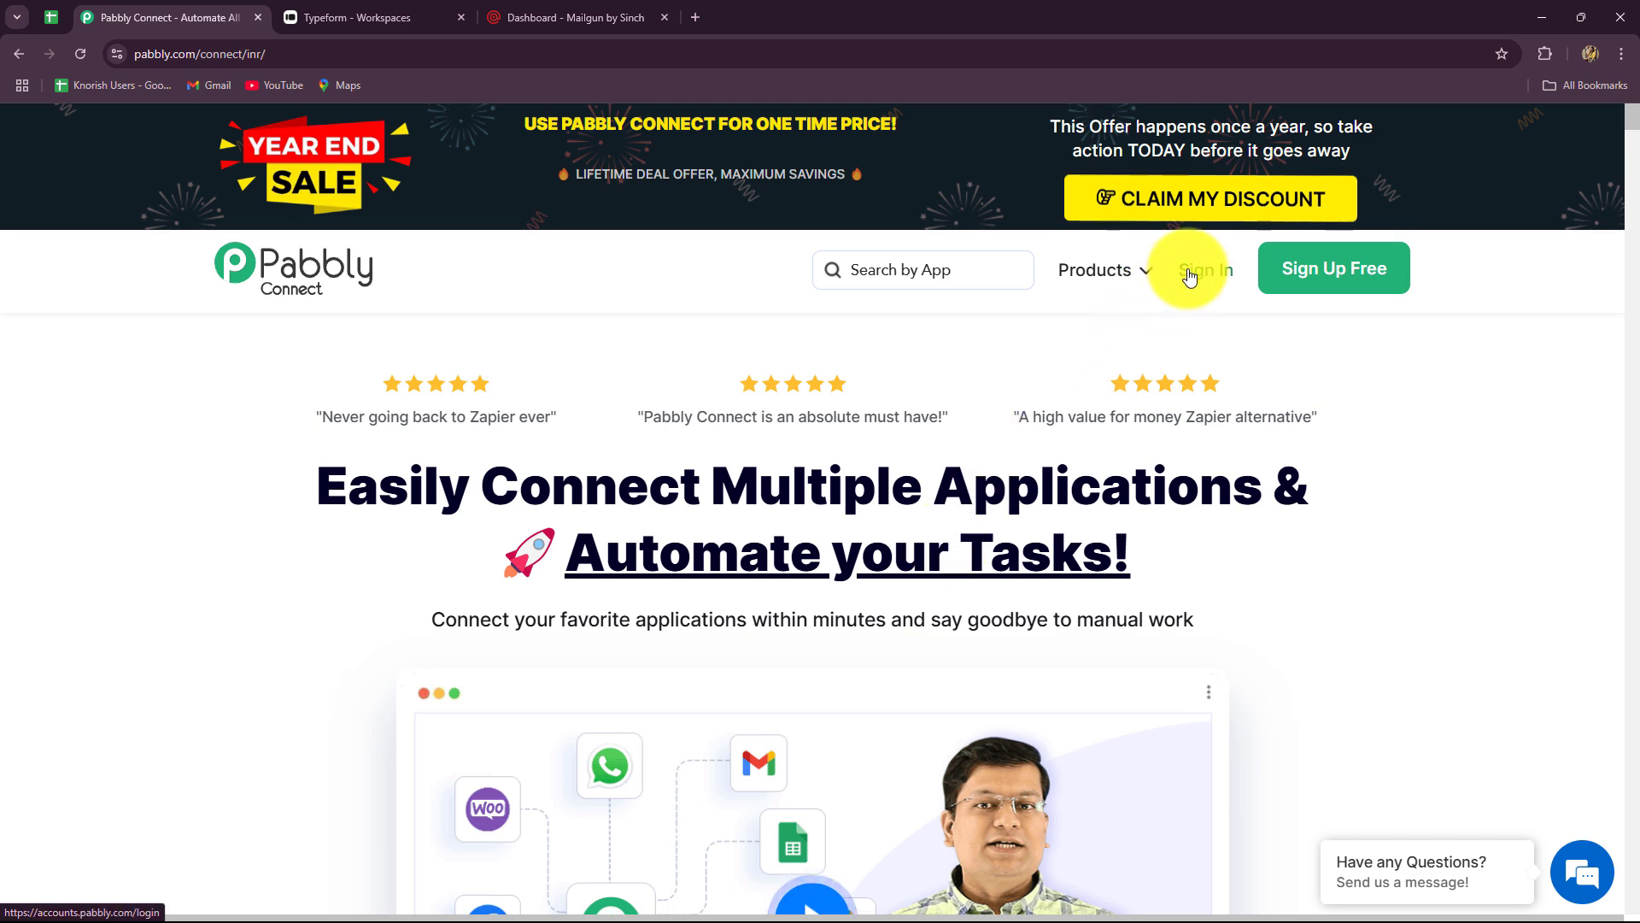
click(1189, 273)
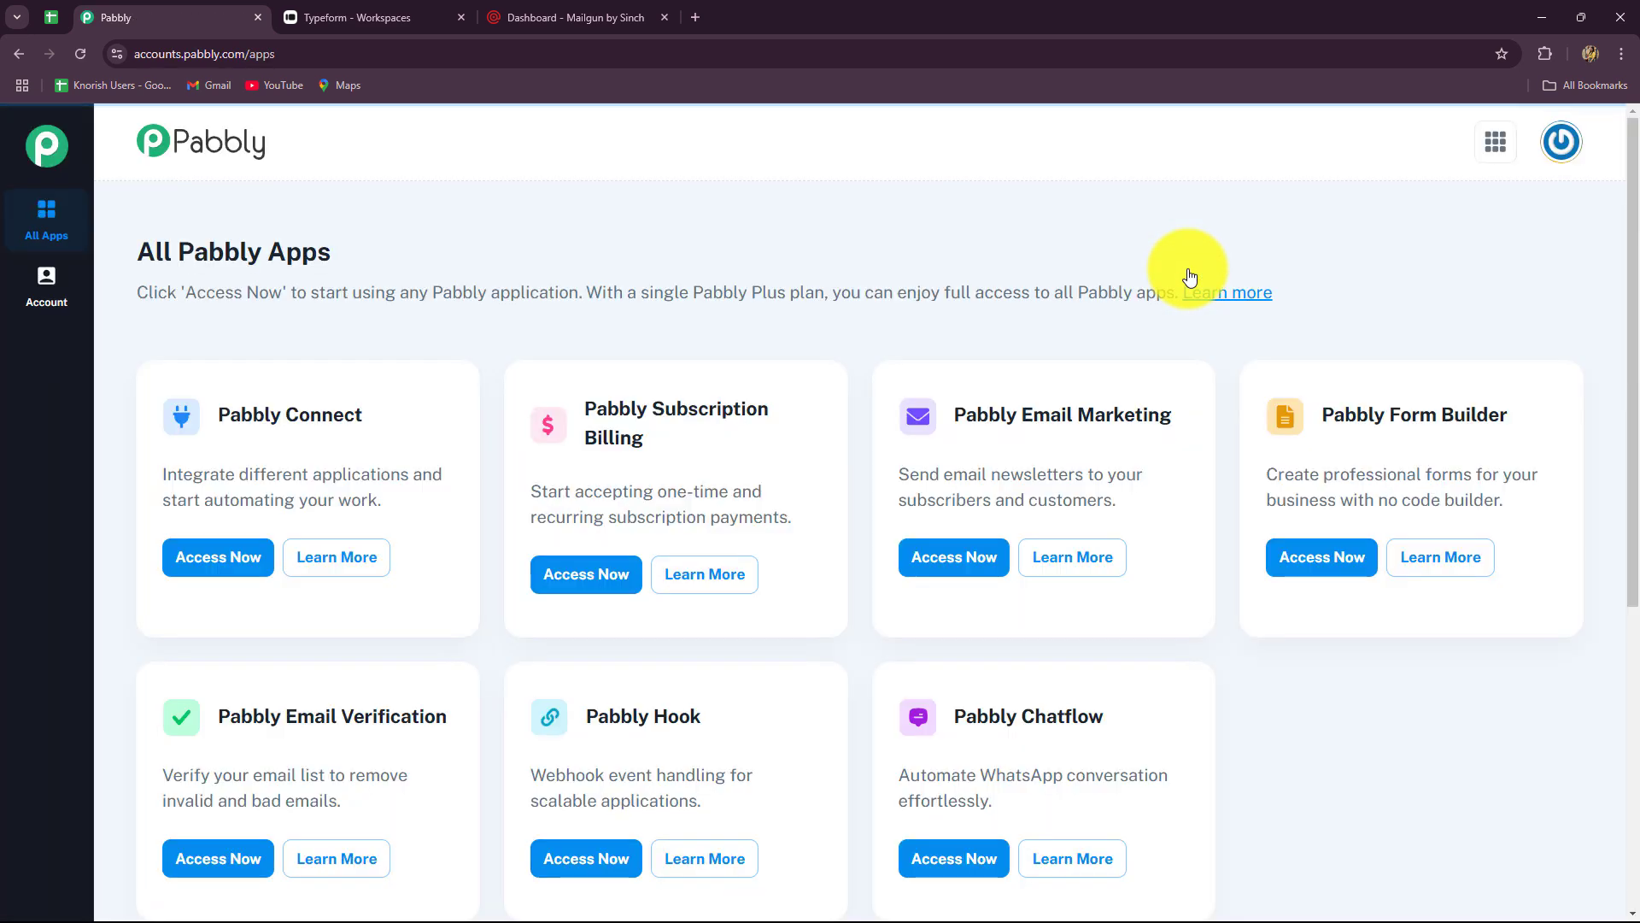
- Launch Pabbly Connect from the Pabbly apps page with Access Now
drag(156, 251, 384, 258)
scroll(991, 663, down, 5)
scroll(987, 667, up, 4)
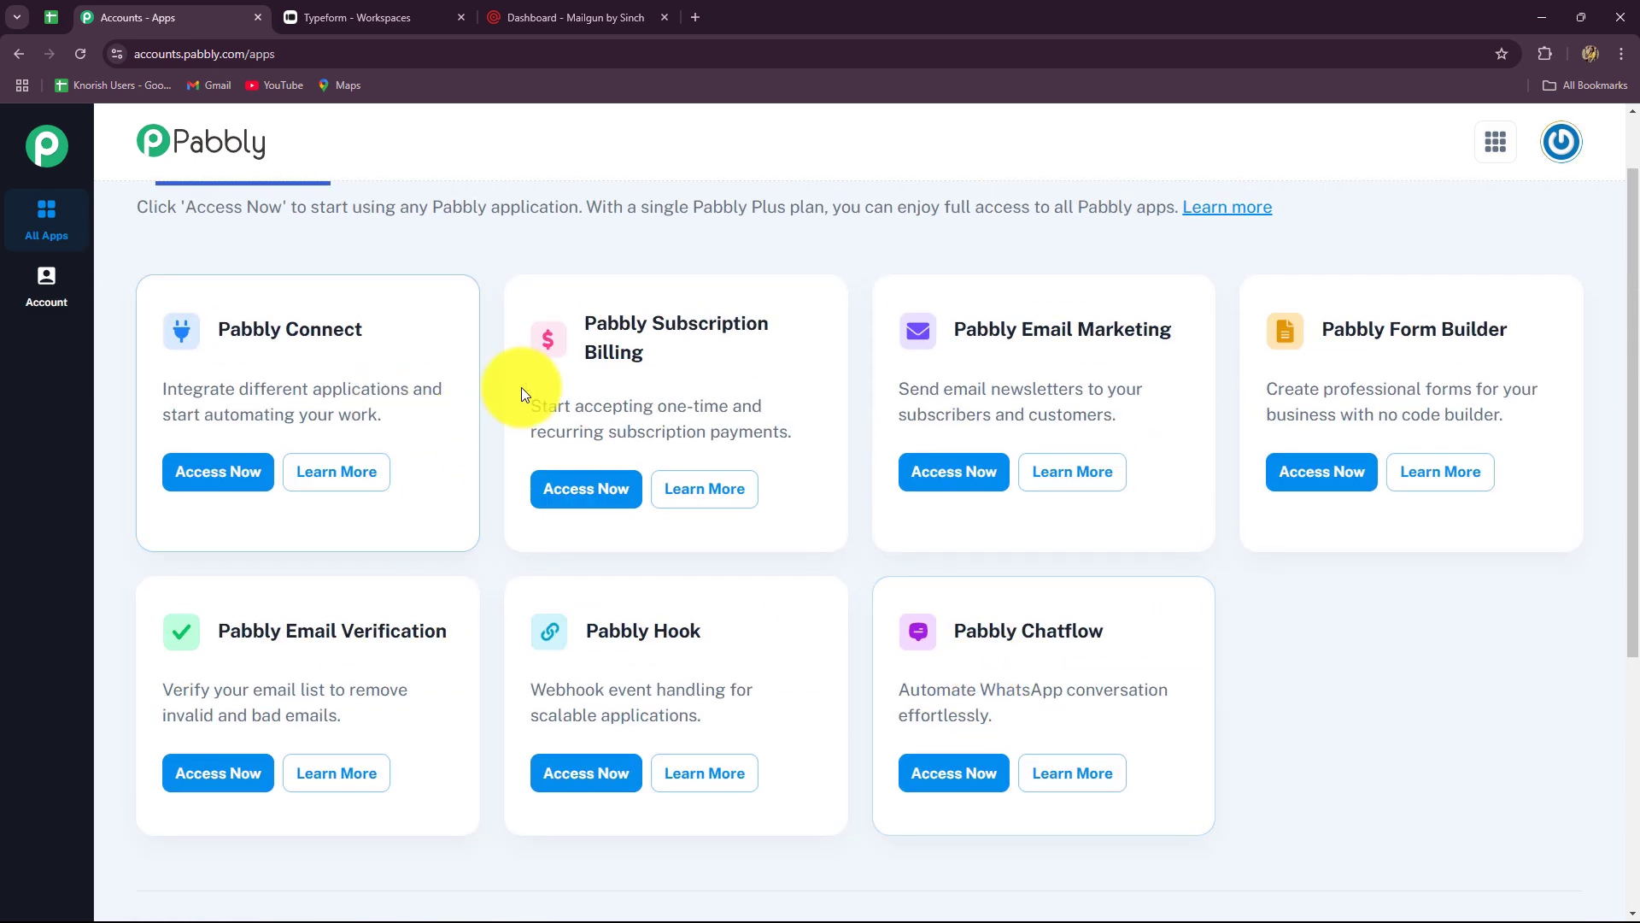
triple_click(220, 325)
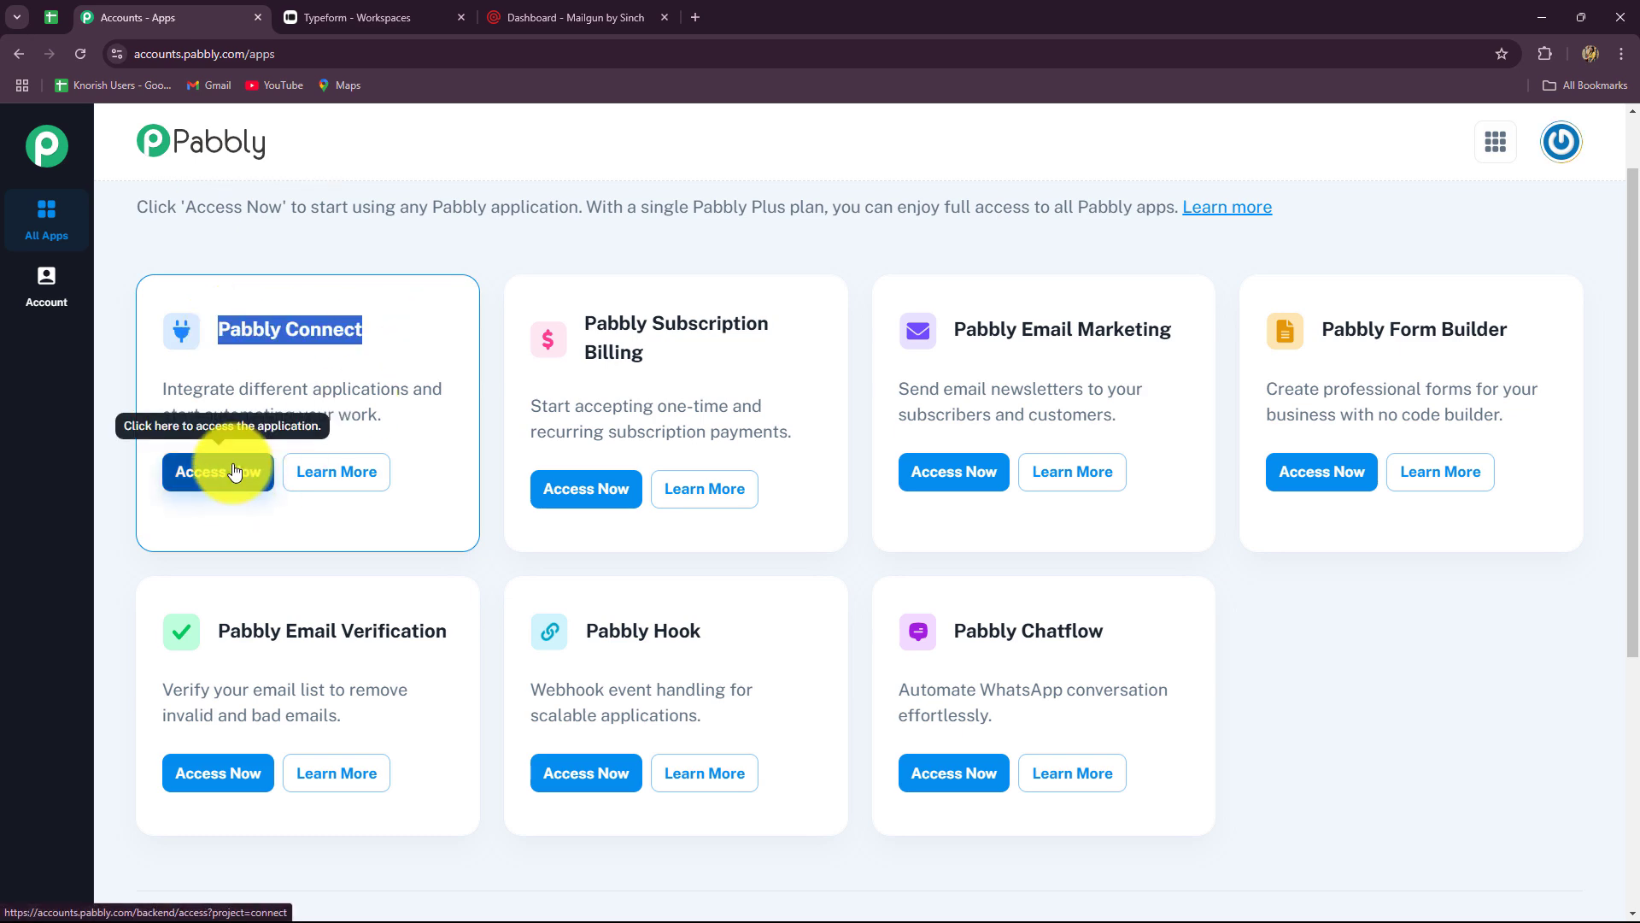
click(224, 473)
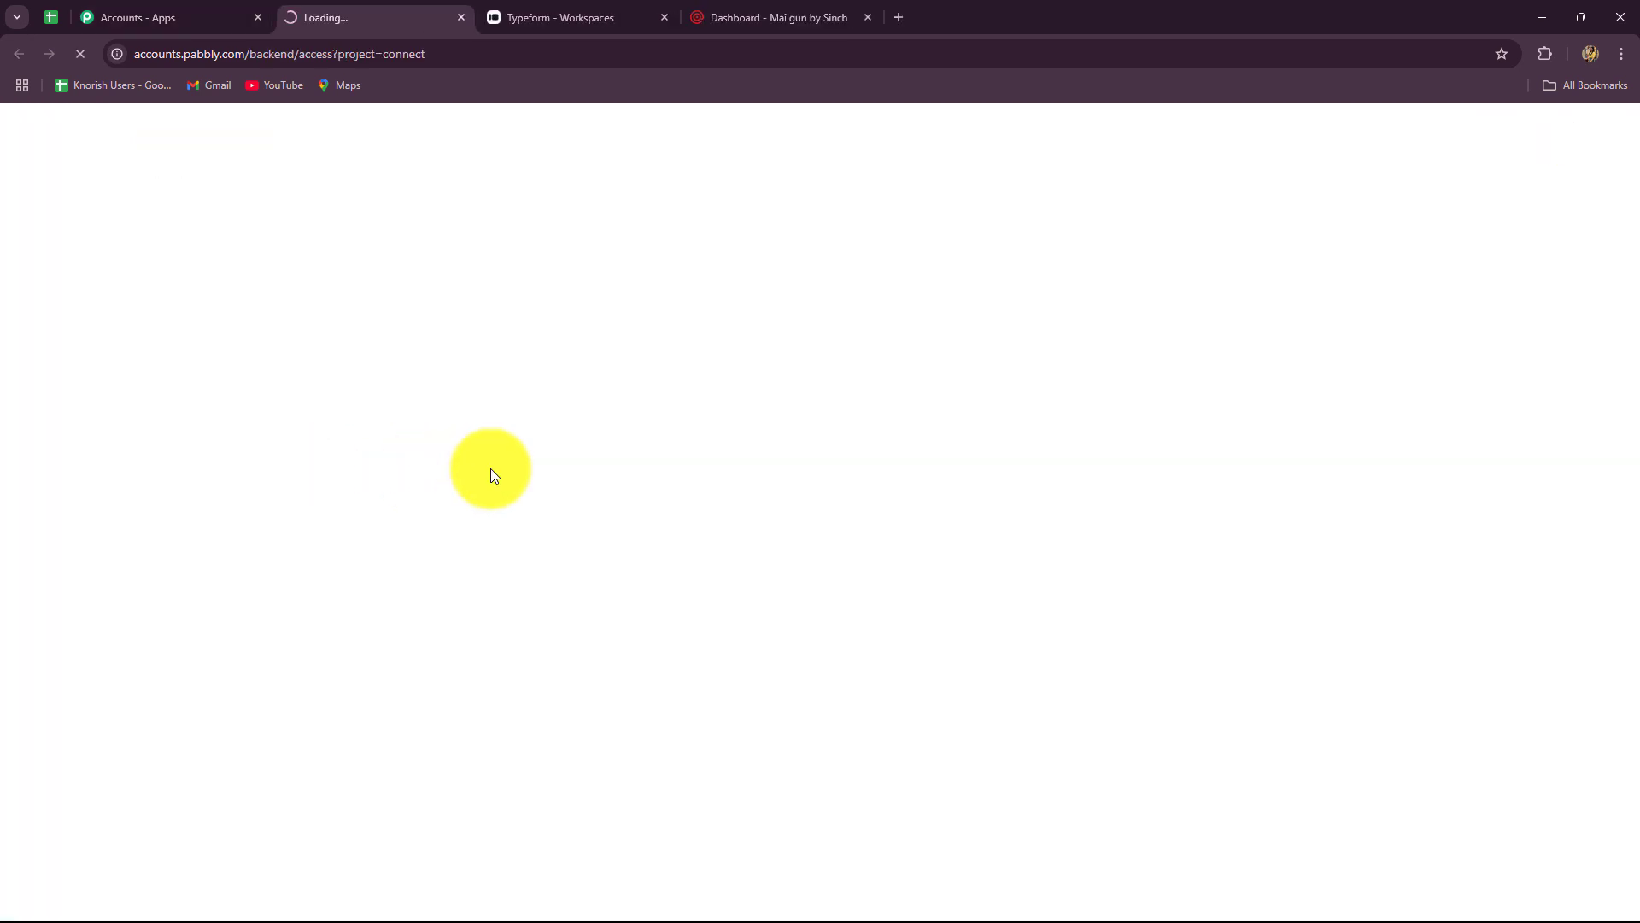
- Scroll through the dashboard showing 3000 tasks allotted, the folders list and an empty Home
scroll(490, 468, down, 4)
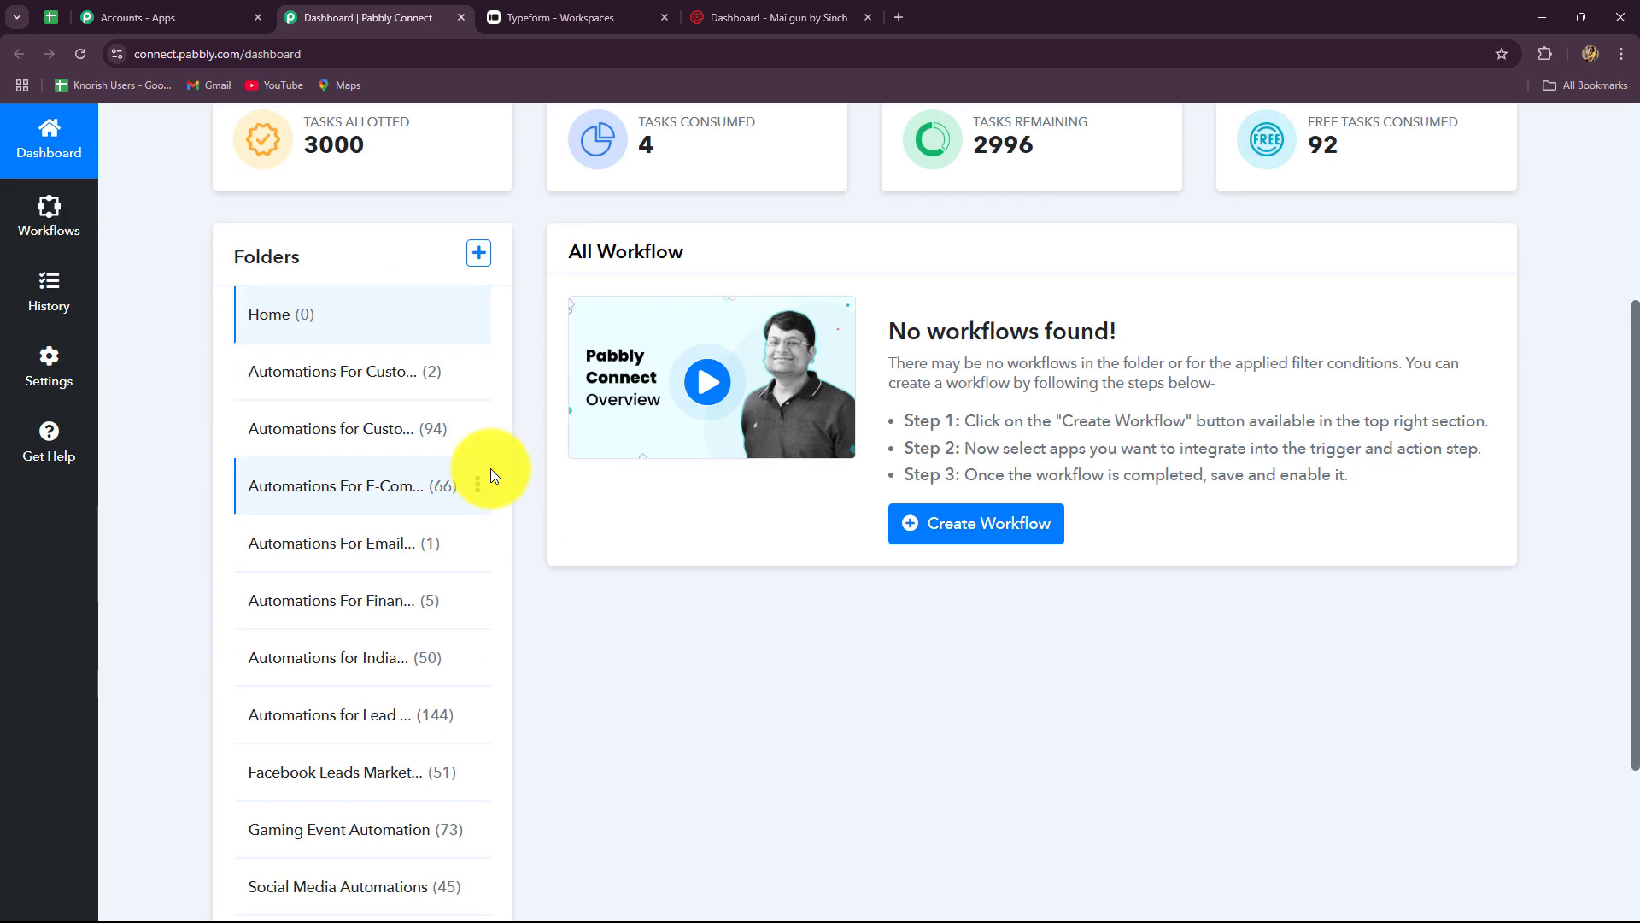
scroll(811, 678, down, 1)
scroll(811, 678, up, 3)
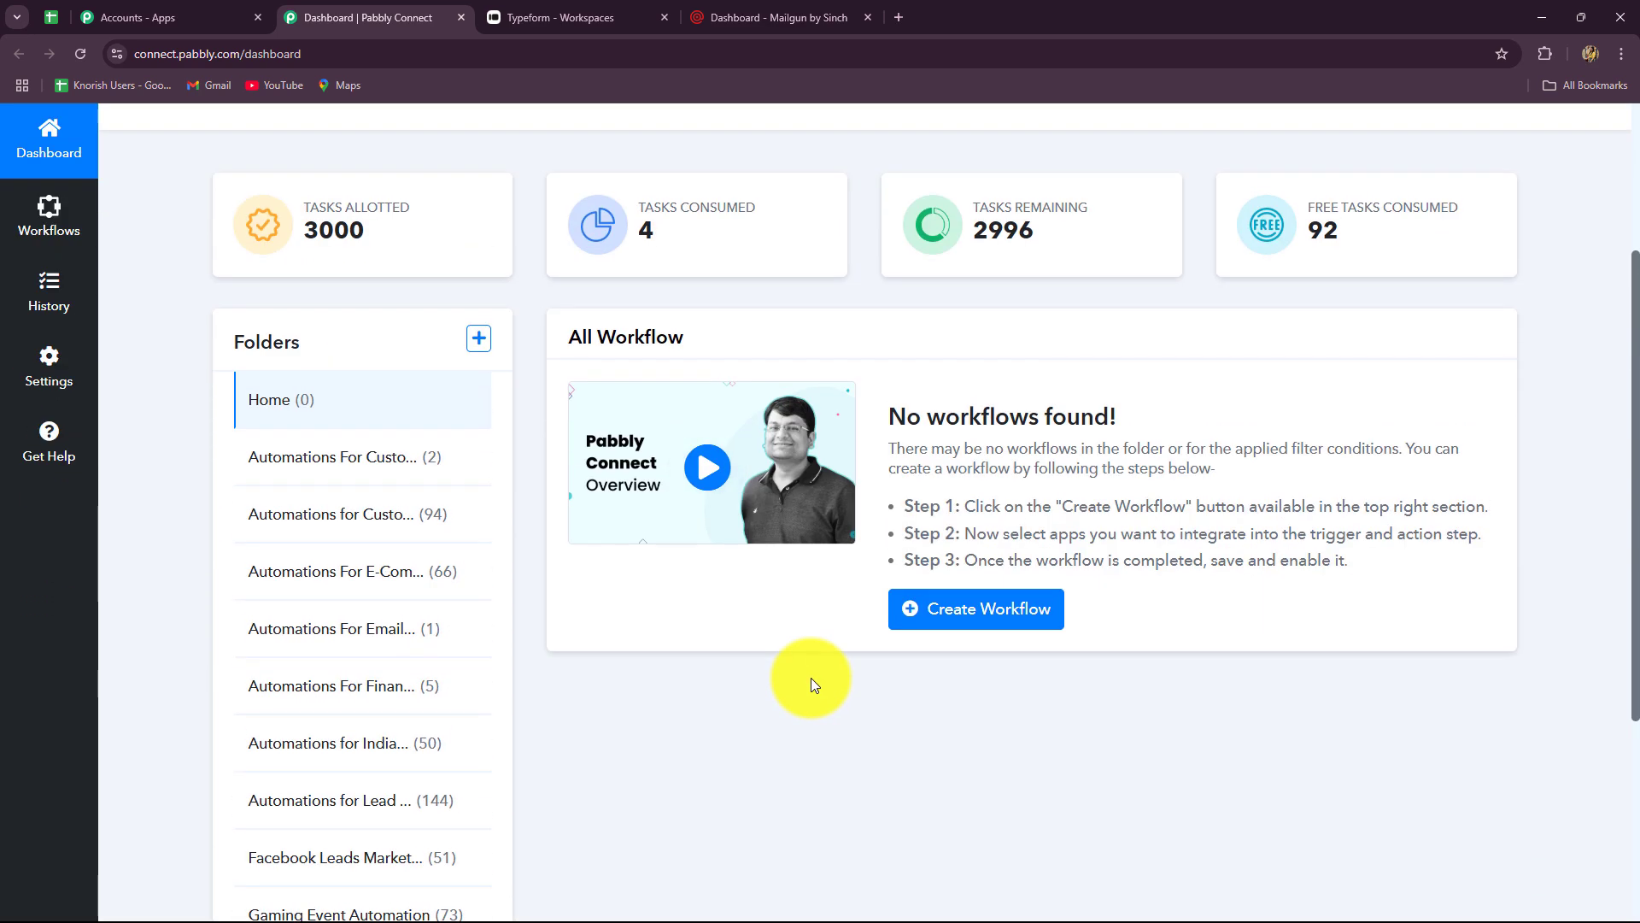
scroll(812, 679, down, 3)
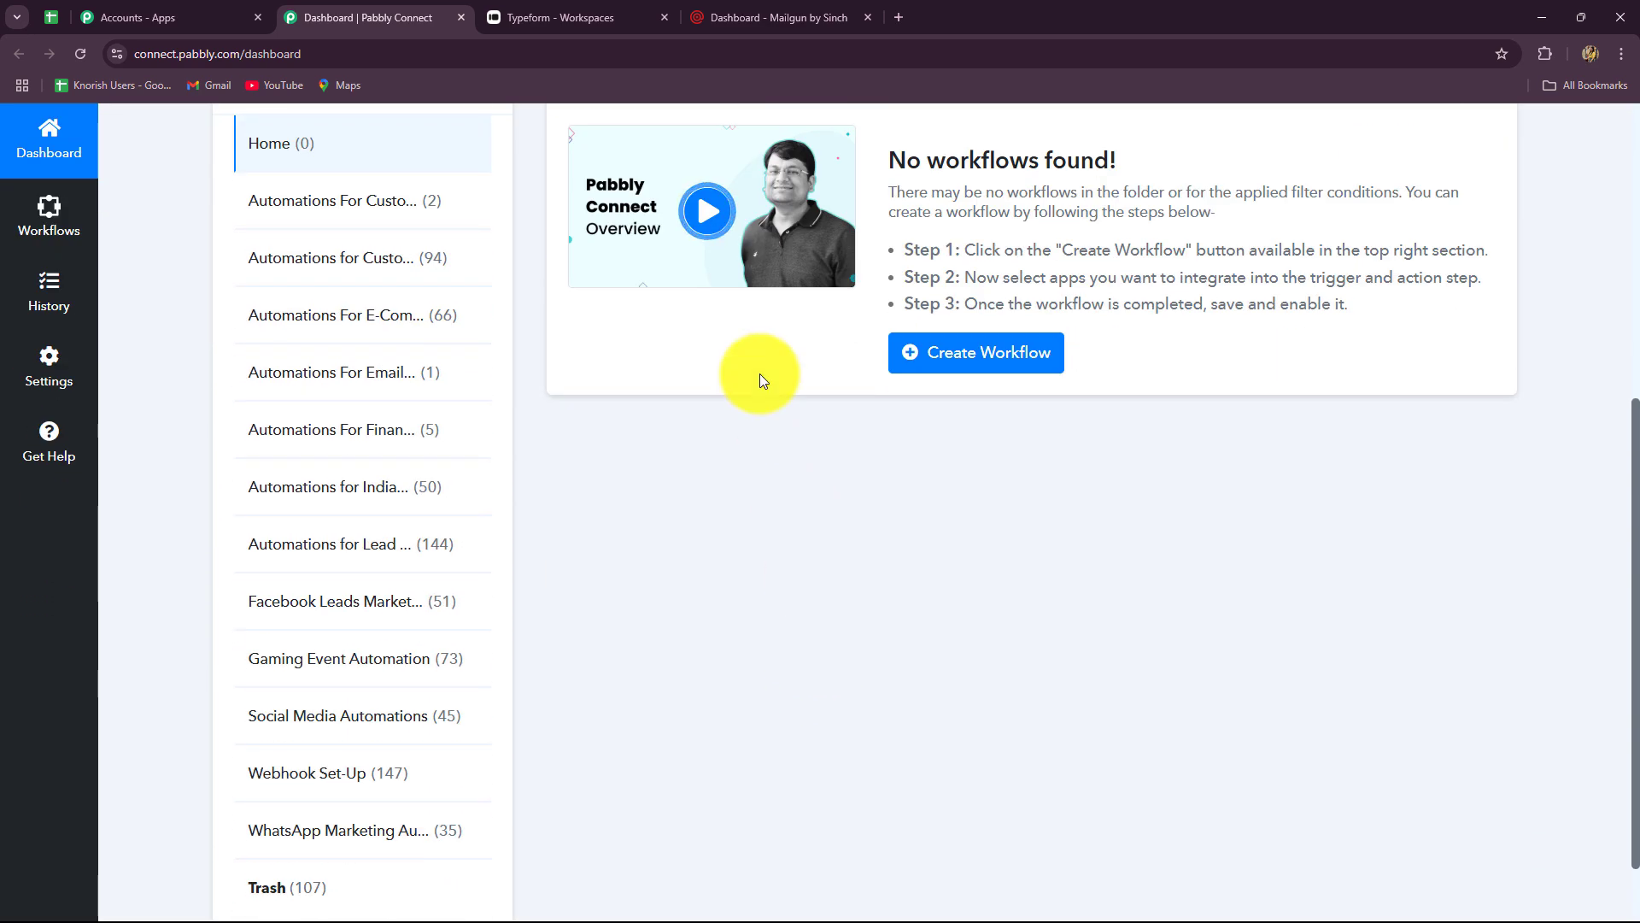
scroll(1093, 346, up, 2)
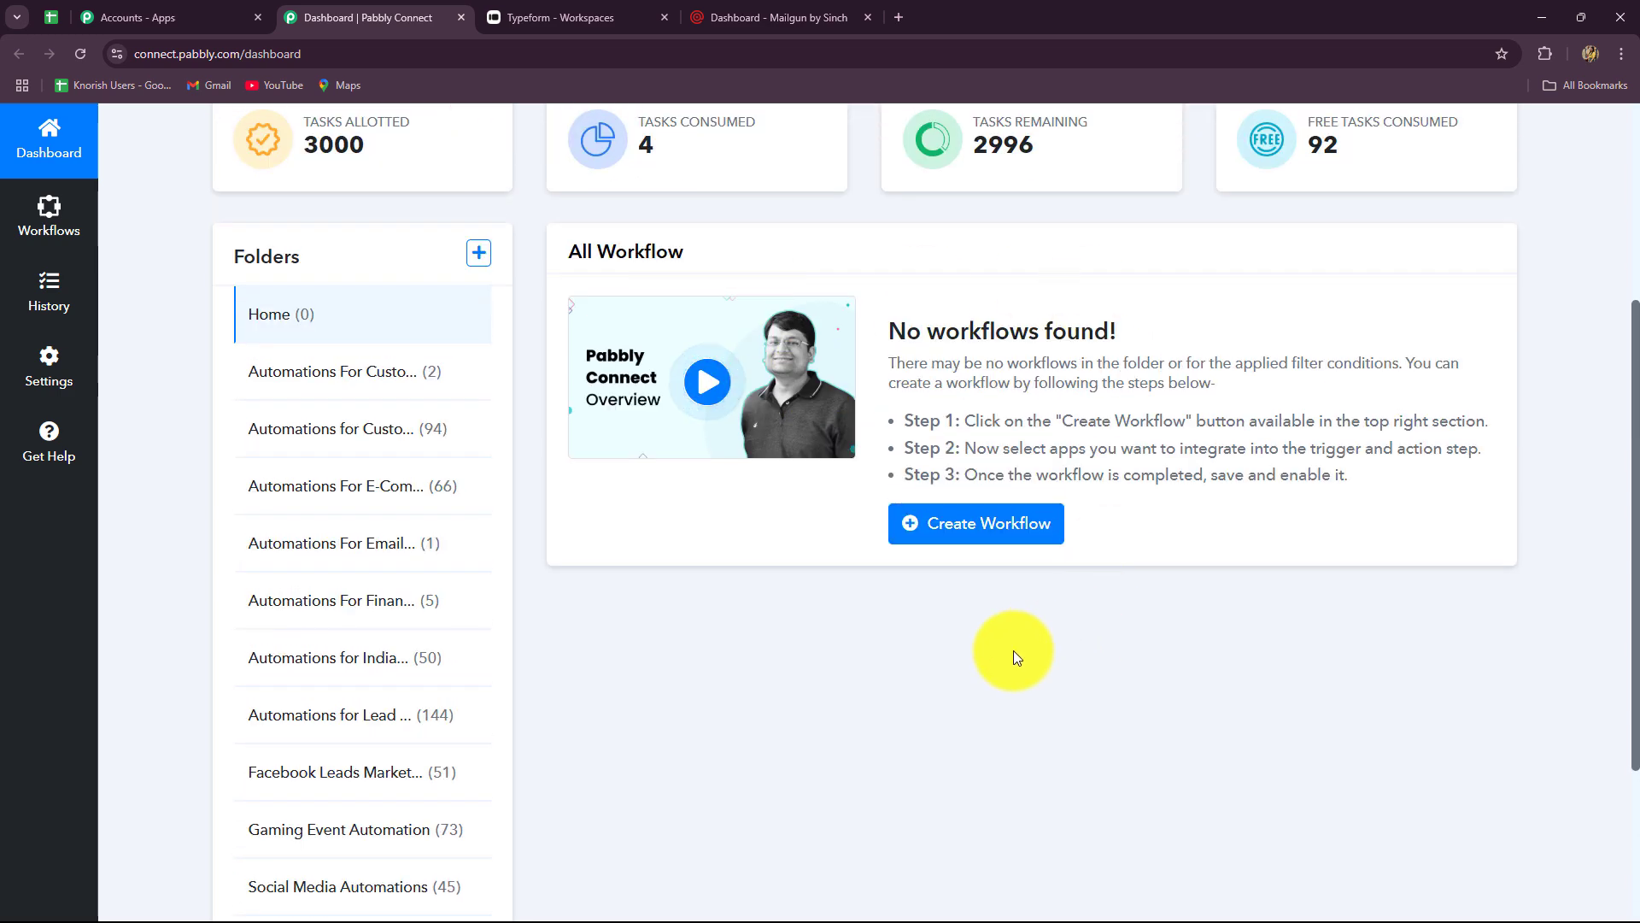
scroll(366, 219, down, 3)
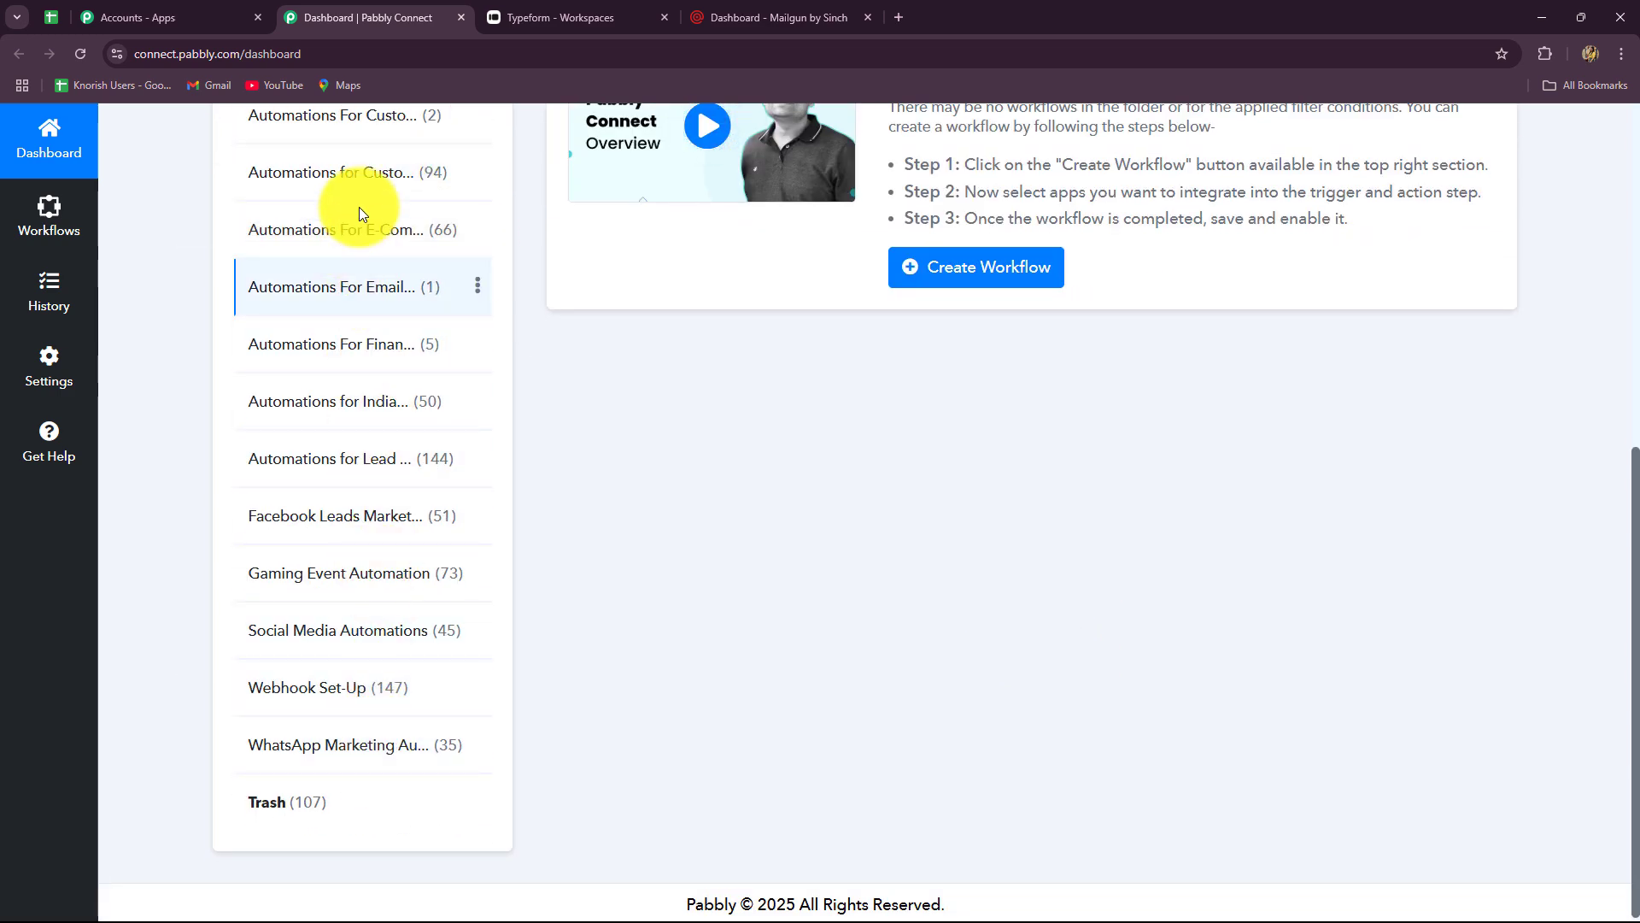
scroll(402, 334, up, 3)
scroll(341, 648, up, 2)
scroll(378, 670, down, 5)
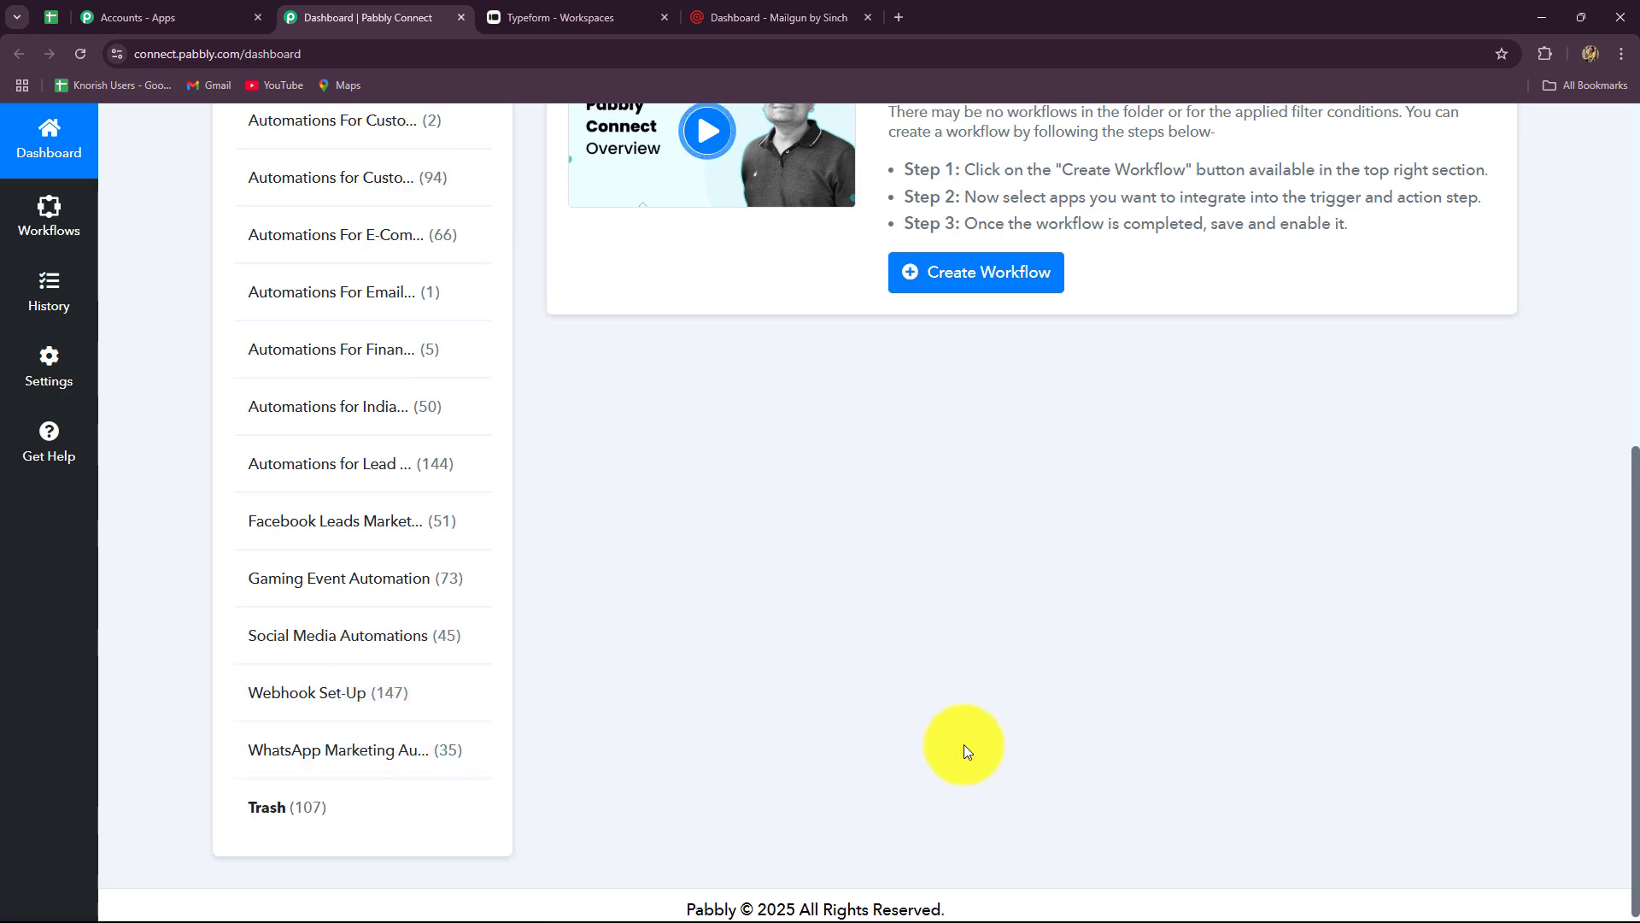
scroll(1111, 546, up, 5)
- Name a new workflow 'Create Mailgun Member on Typeform Submission', file it under Automations For Email Marketing, and create it
click(1404, 152)
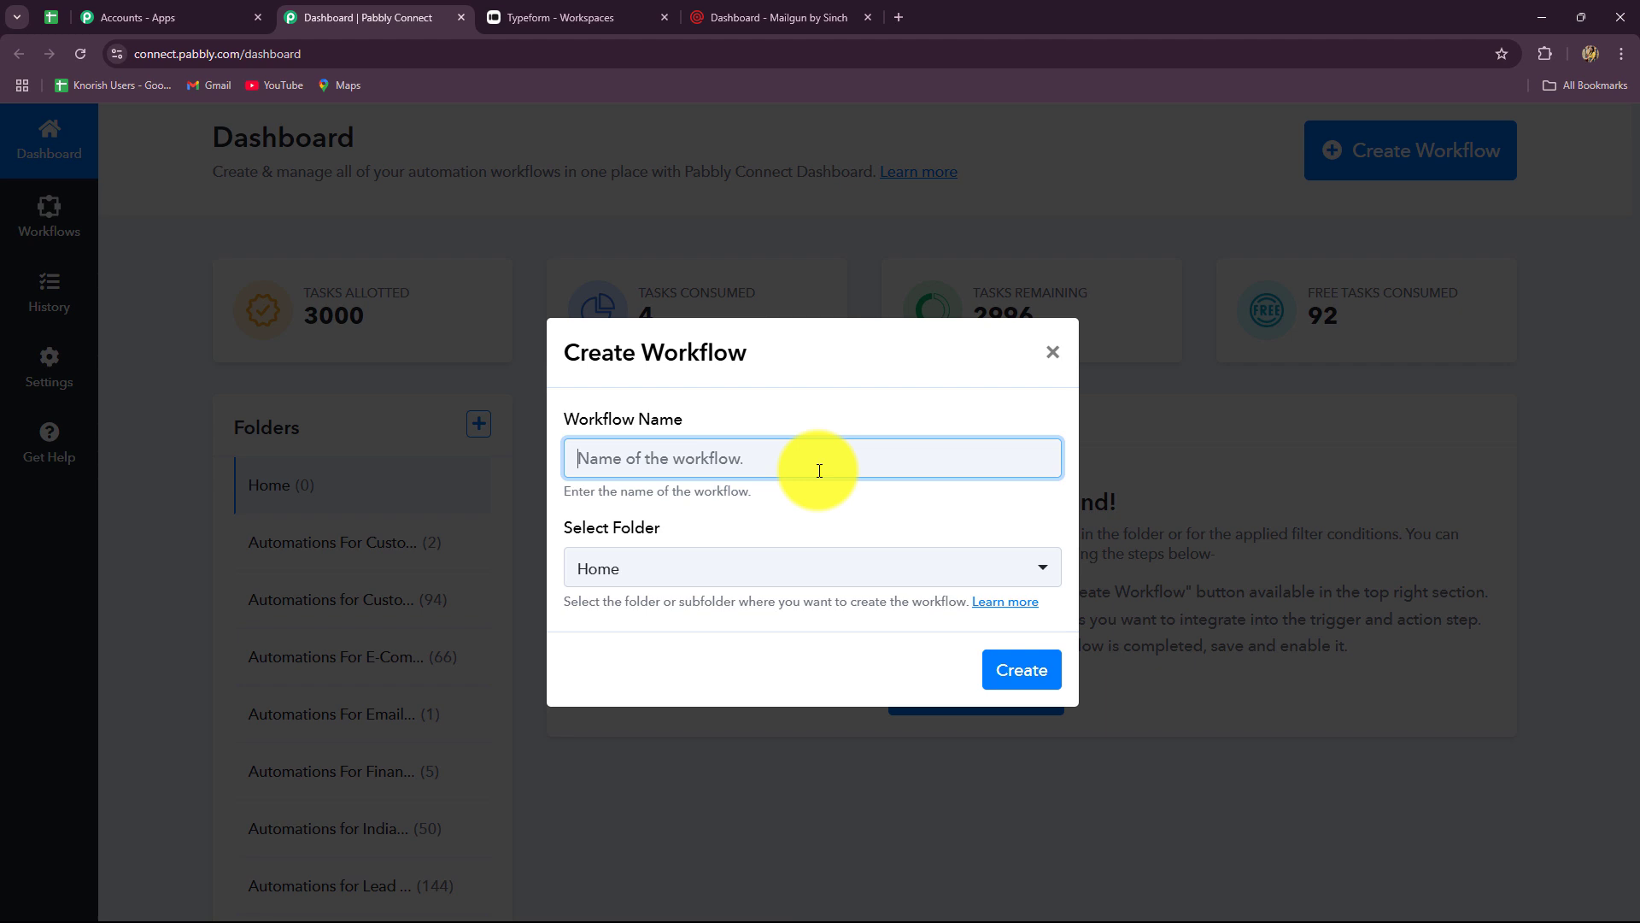
text(Create Mailgun Member on Typeform Submission)
click(719, 520)
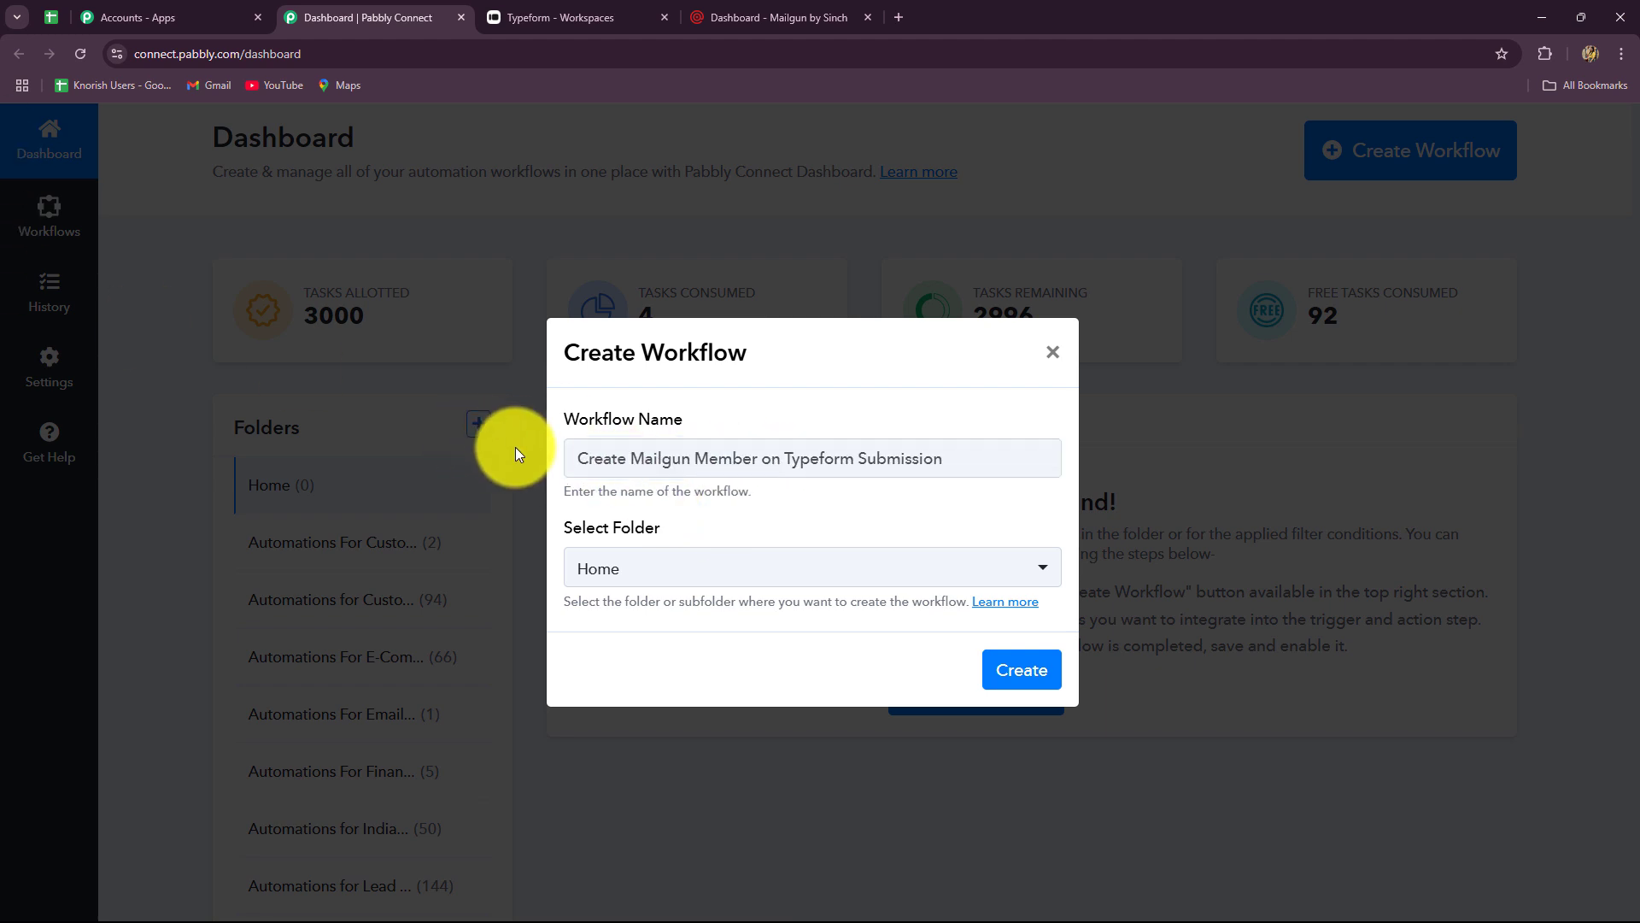
drag(571, 458, 770, 591)
click(771, 588)
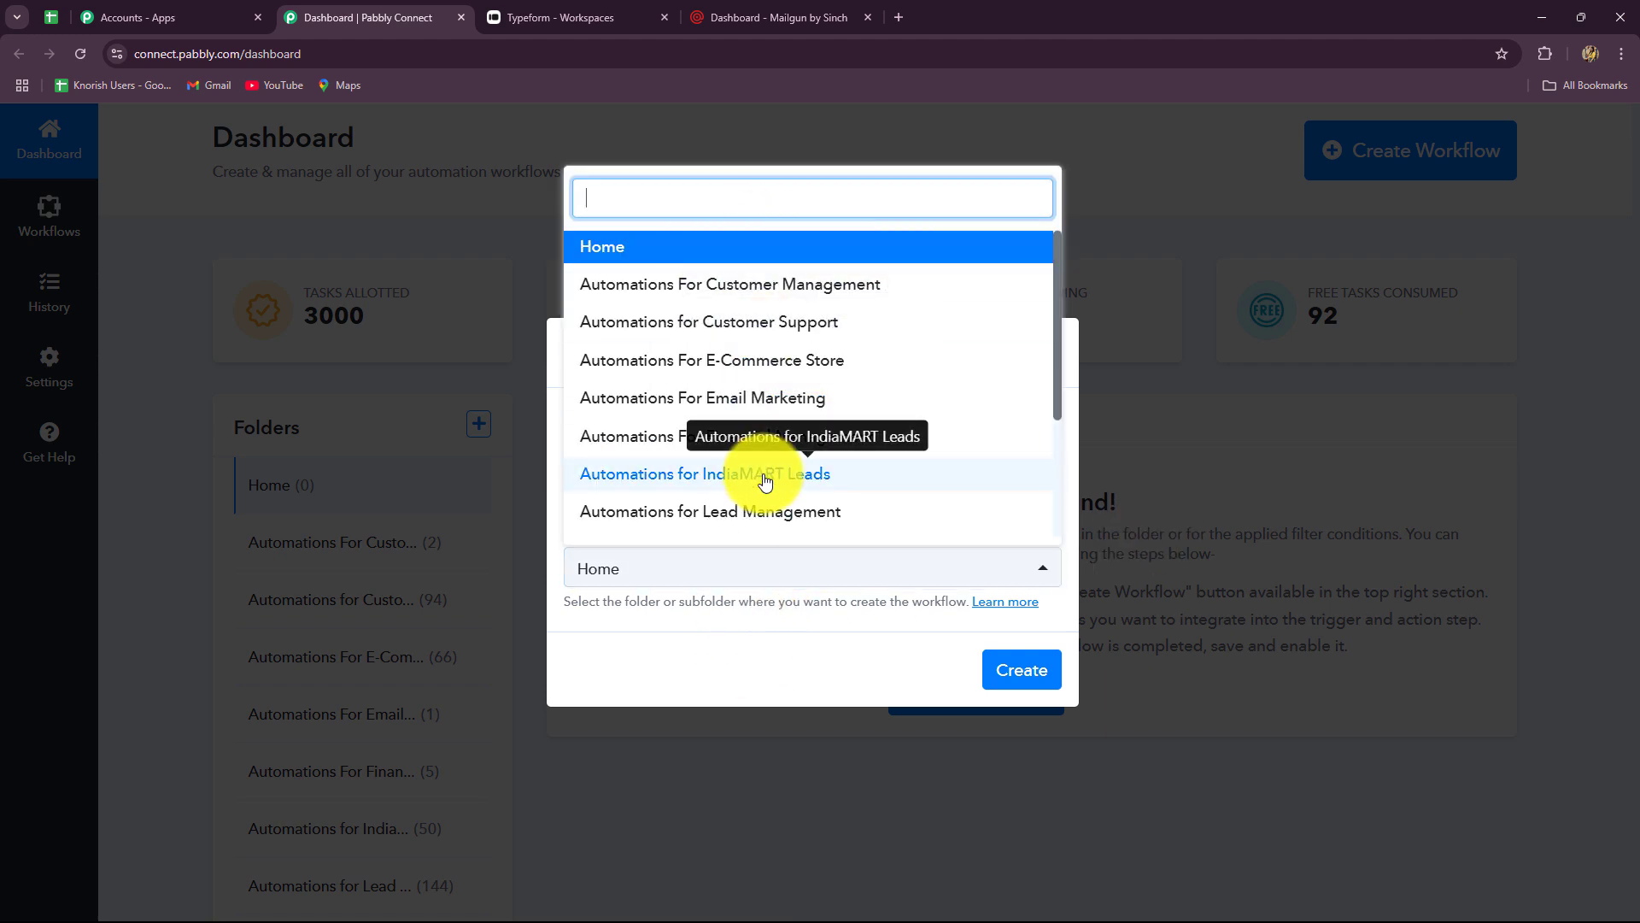
scroll(762, 475, down, 2)
scroll(763, 475, up, 3)
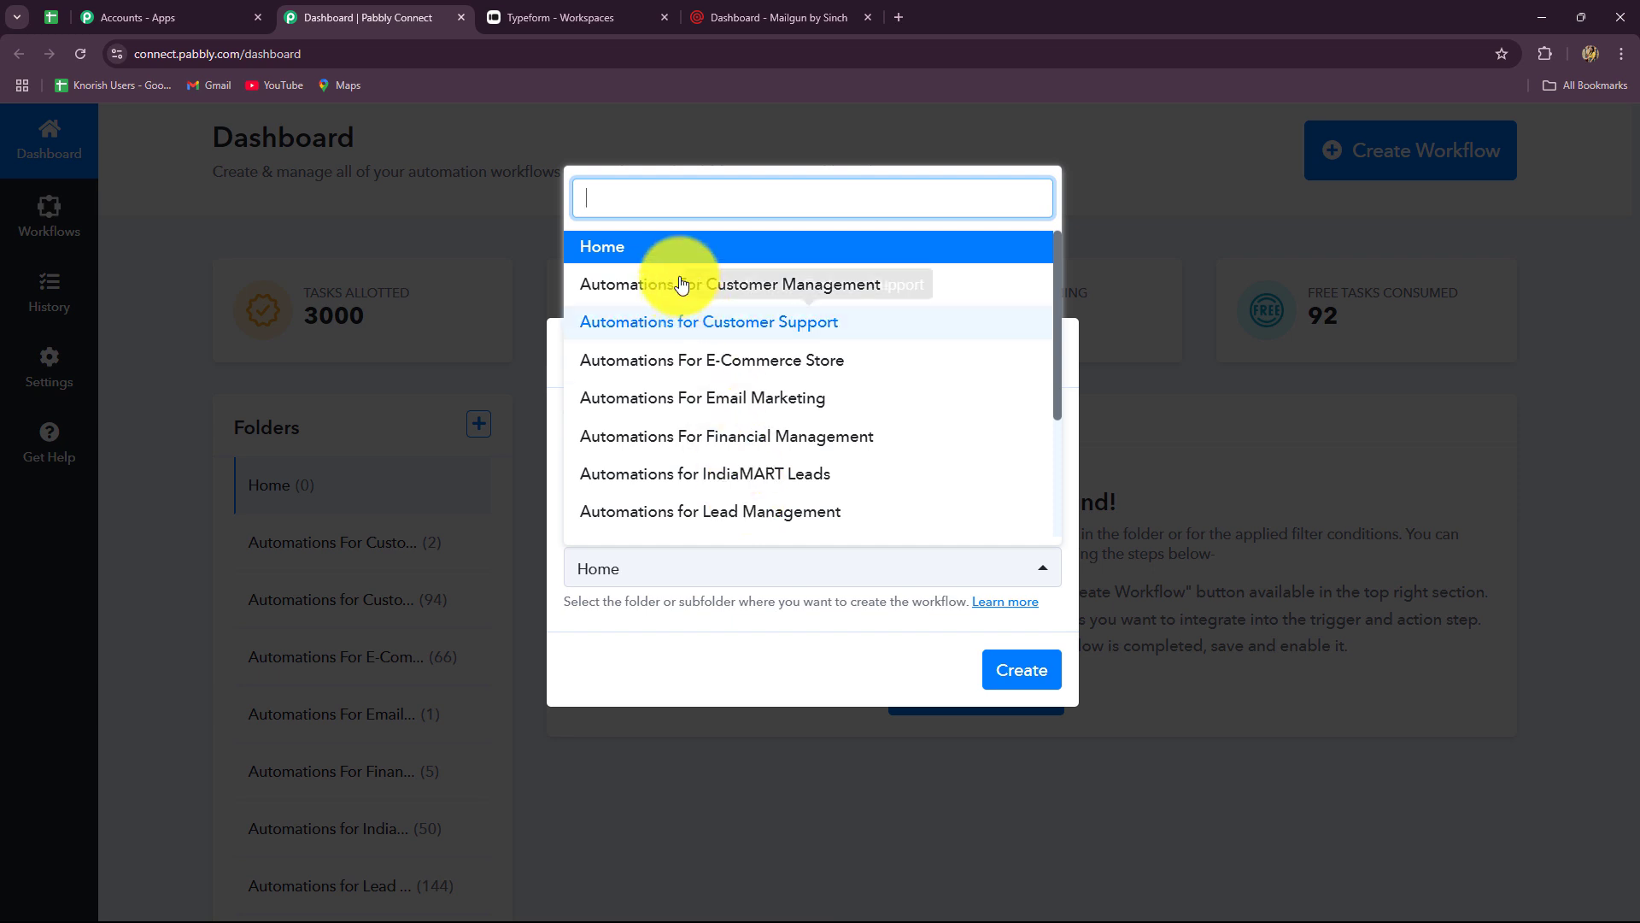
click(613, 400)
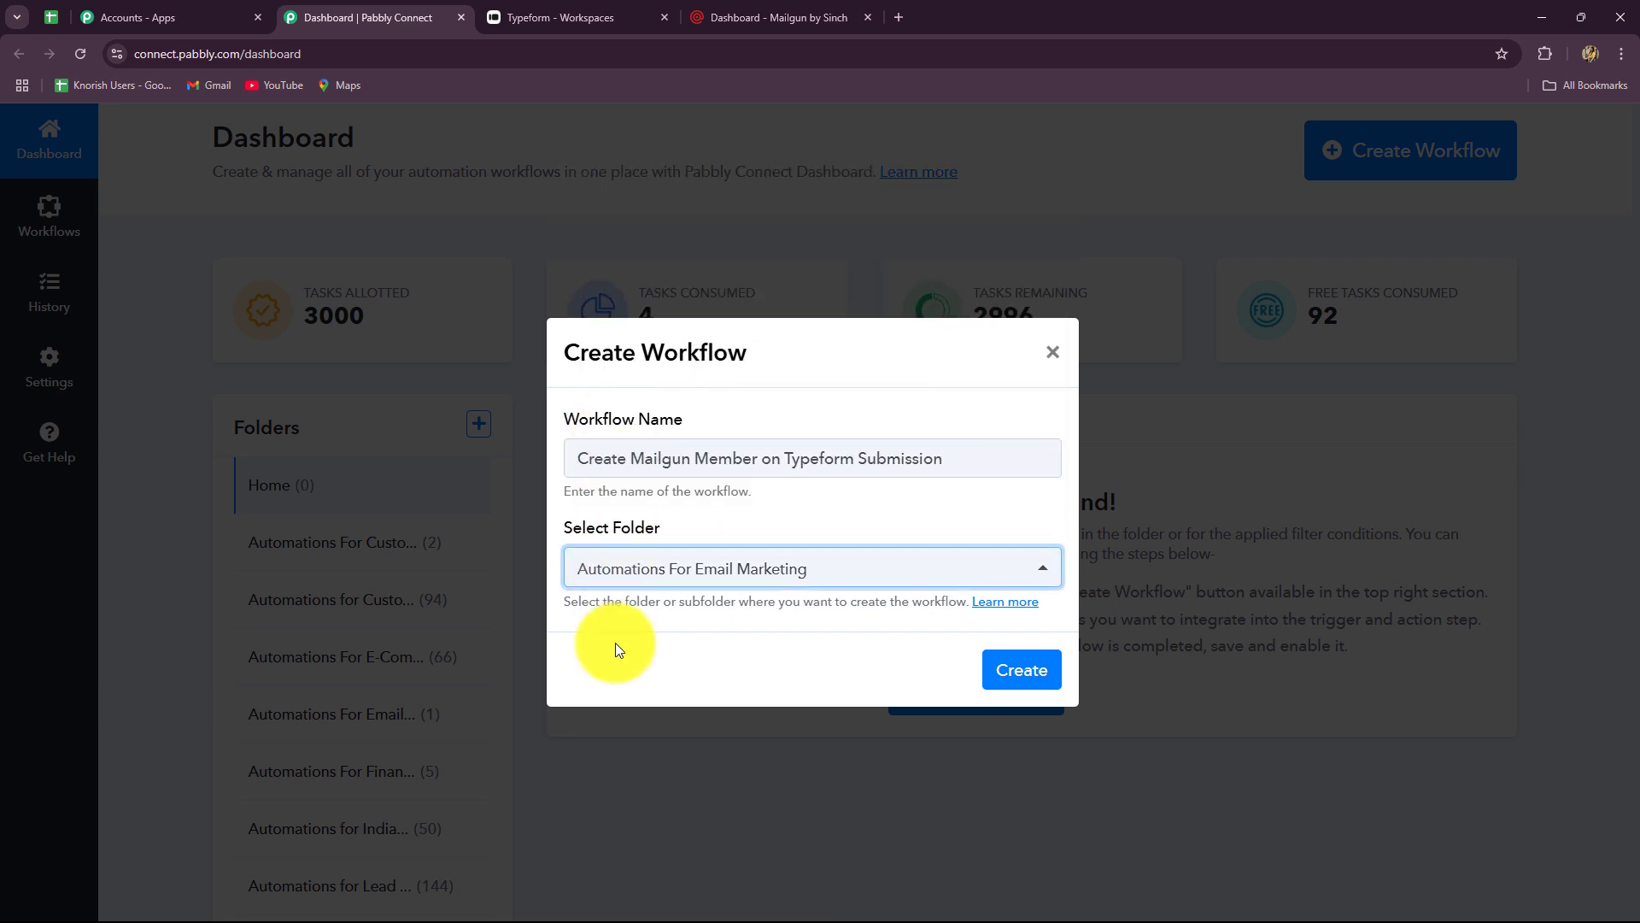
click(1018, 676)
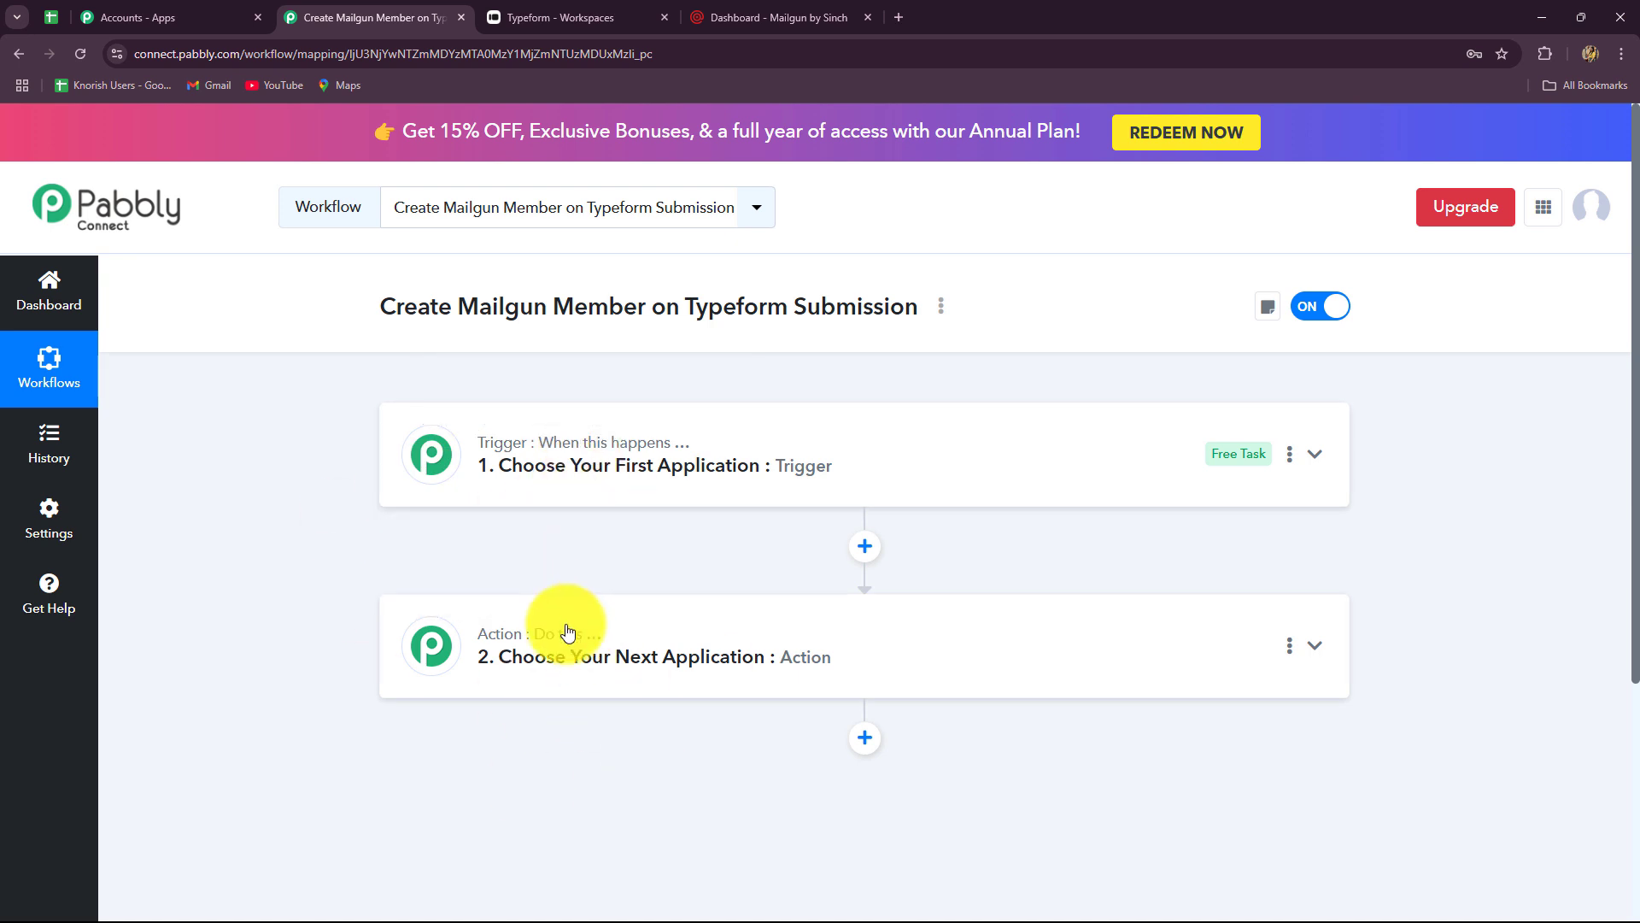
- Review the blank trigger and action step cards in the newly loaded workflow editor
mouse_move(569, 650)
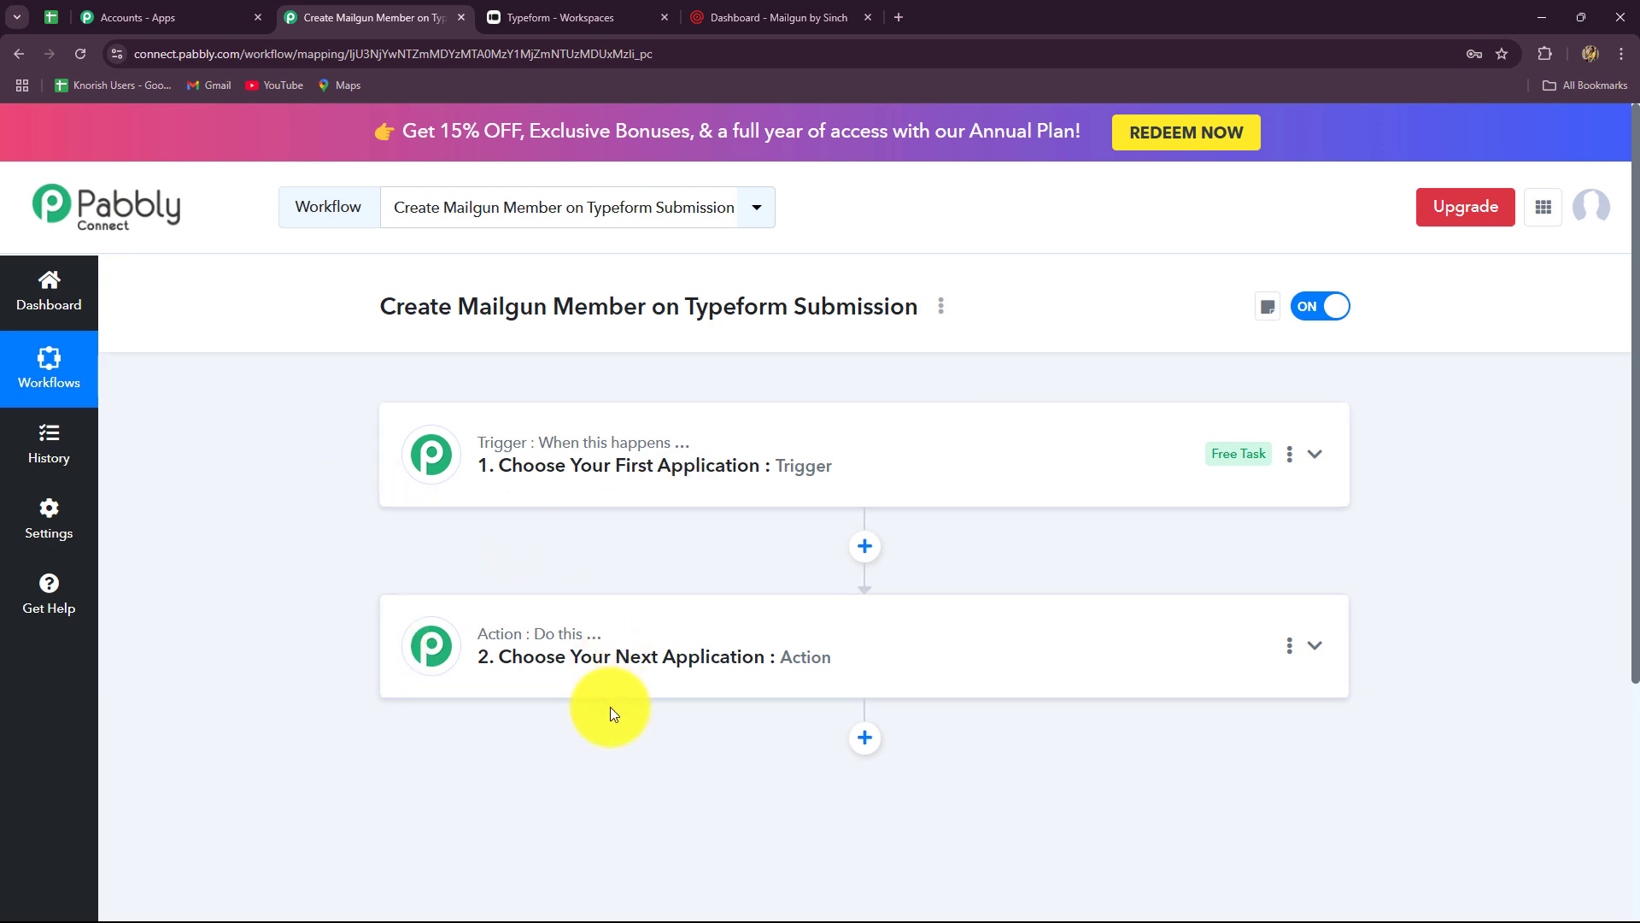
scroll(612, 706, down, 2)
scroll(612, 705, up, 2)
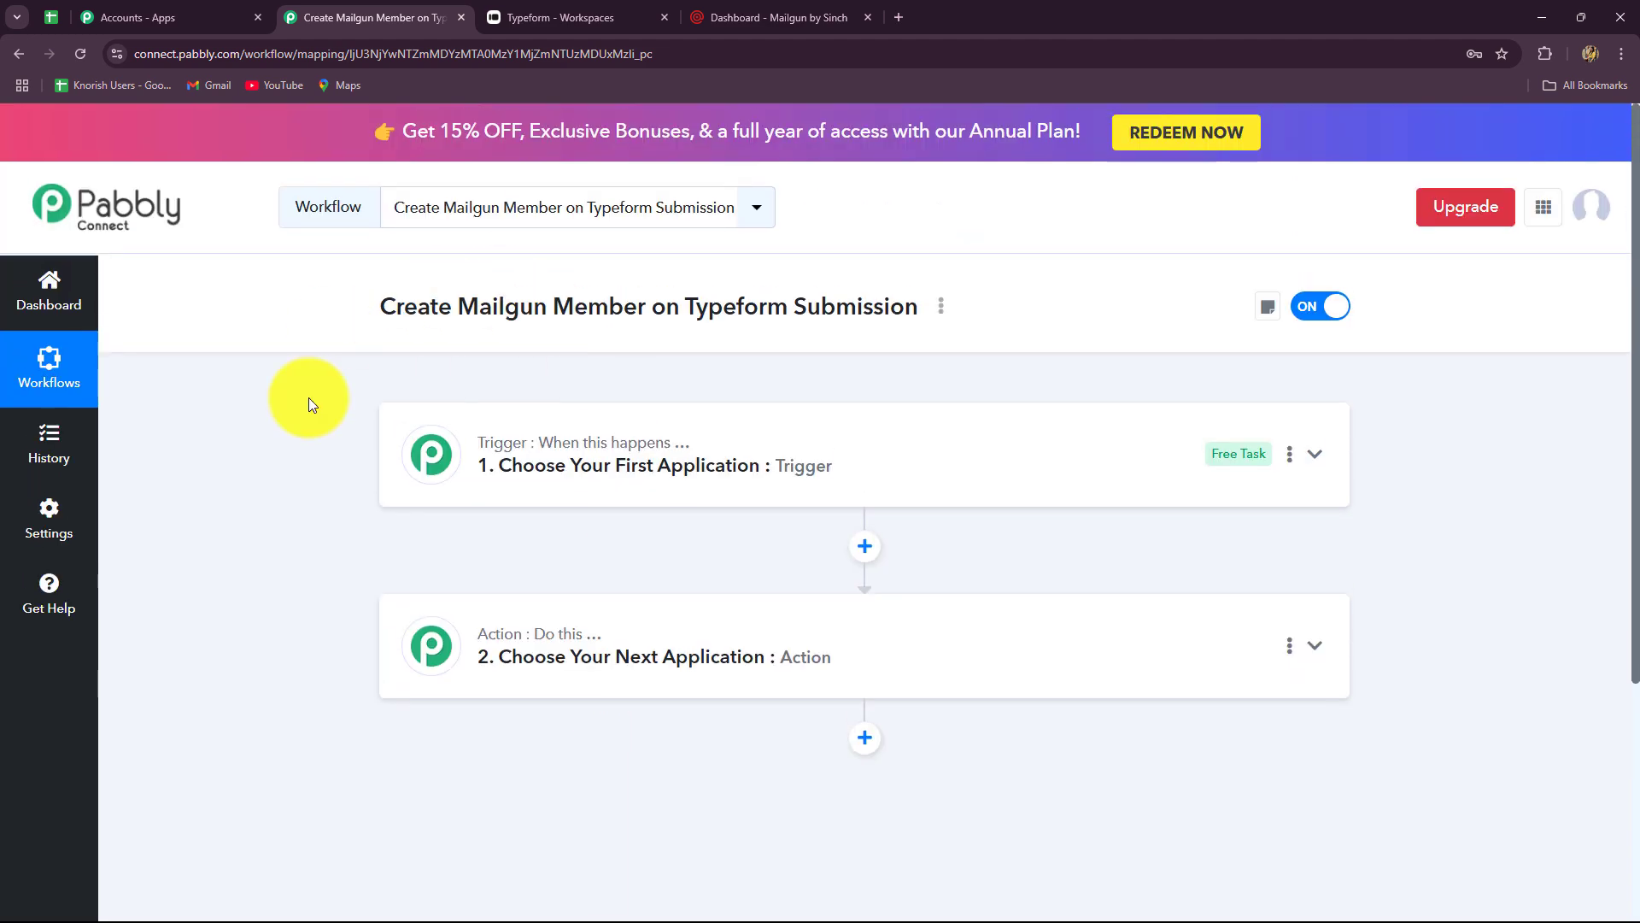
- Search 'Type' and choose Typeform as the trigger app
click(516, 422)
scroll(331, 603, down, 3)
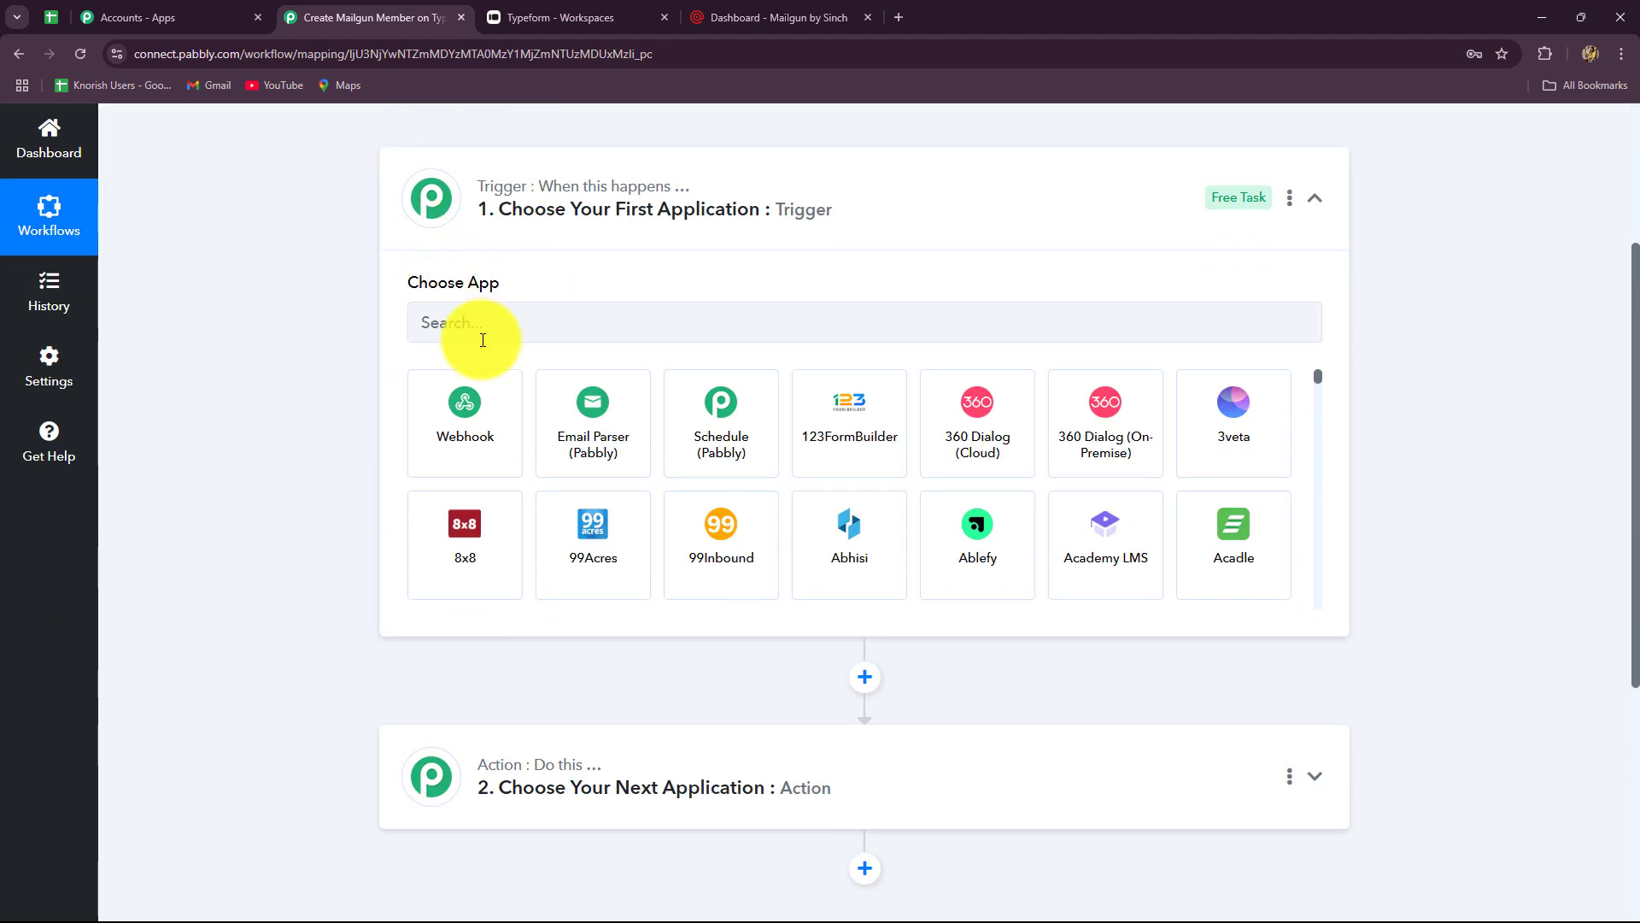
click(483, 340)
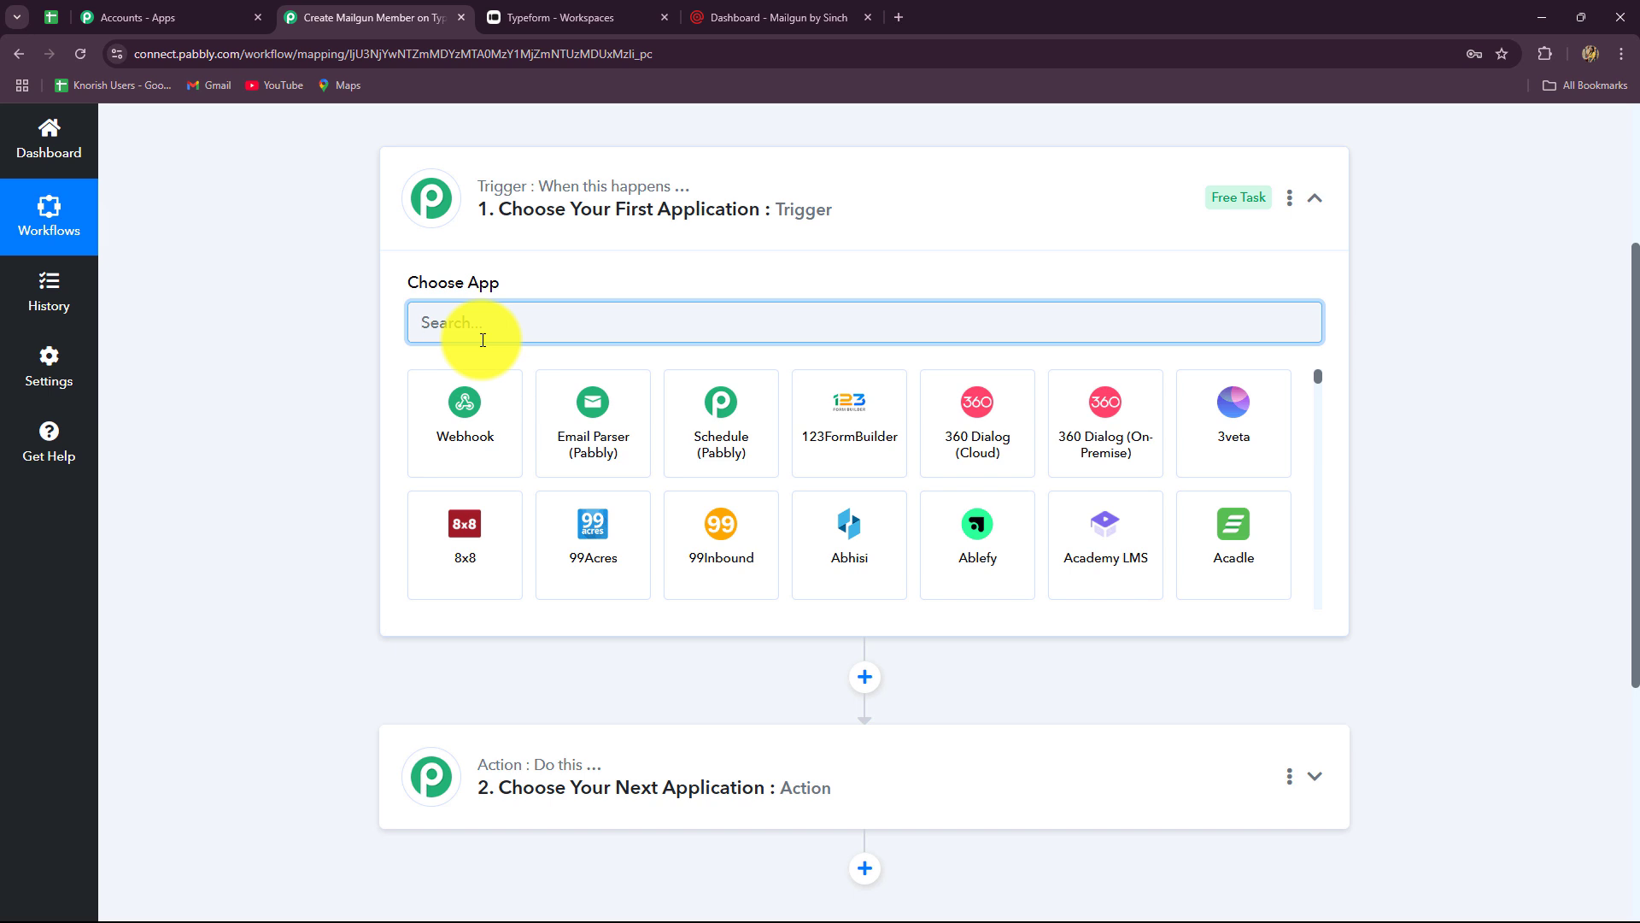
key(Caps_Lock)
text(Type)
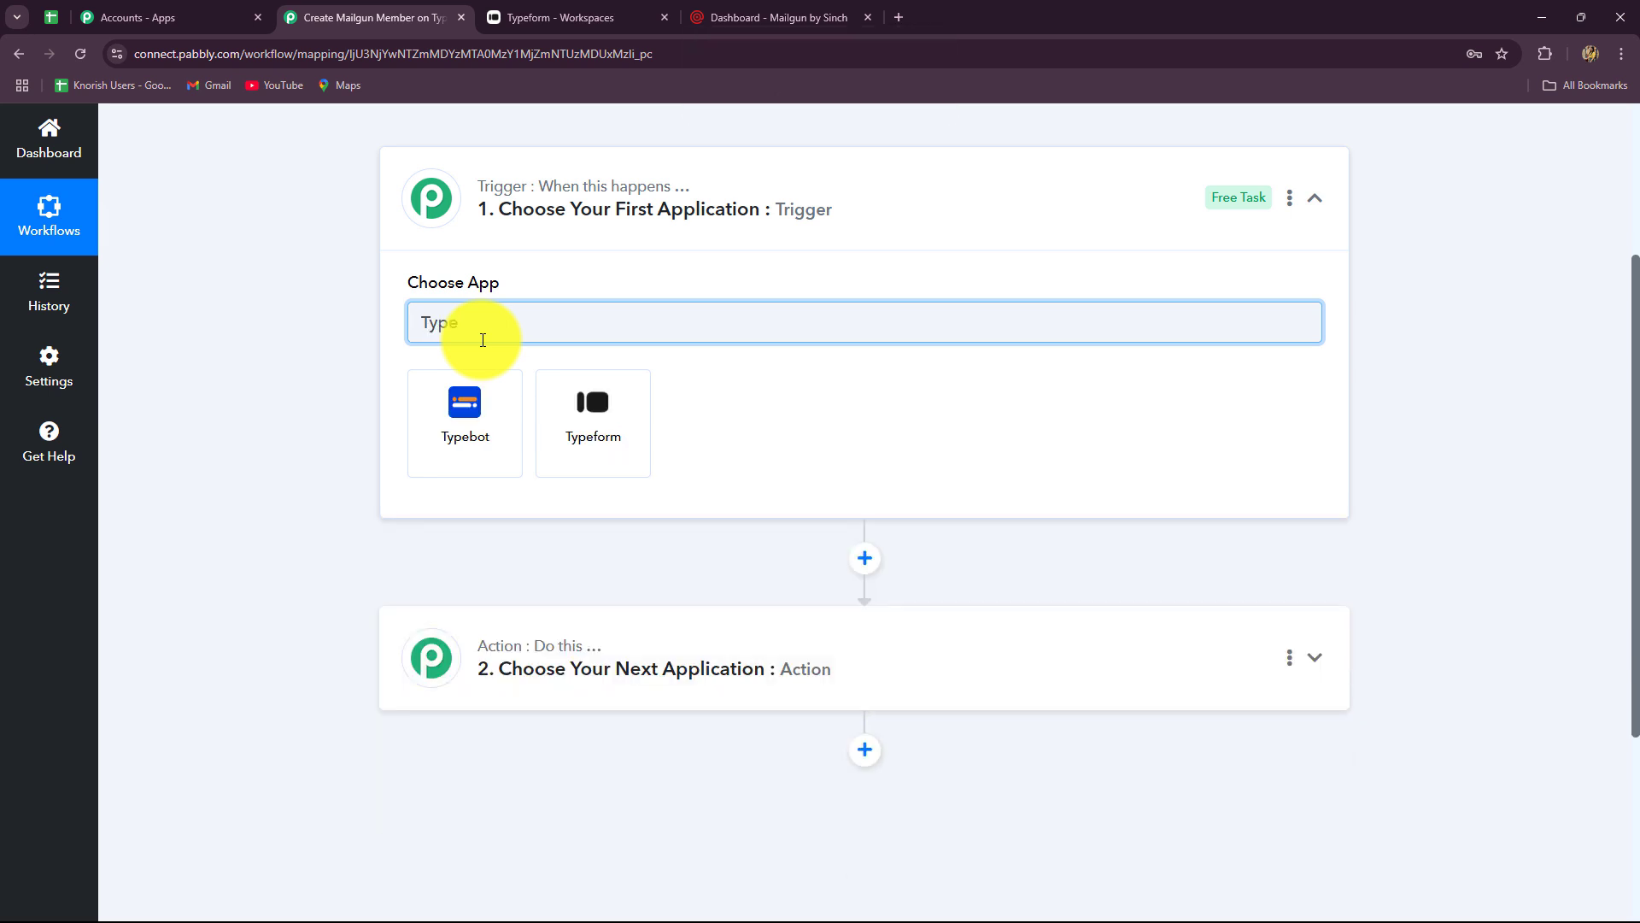
click(573, 438)
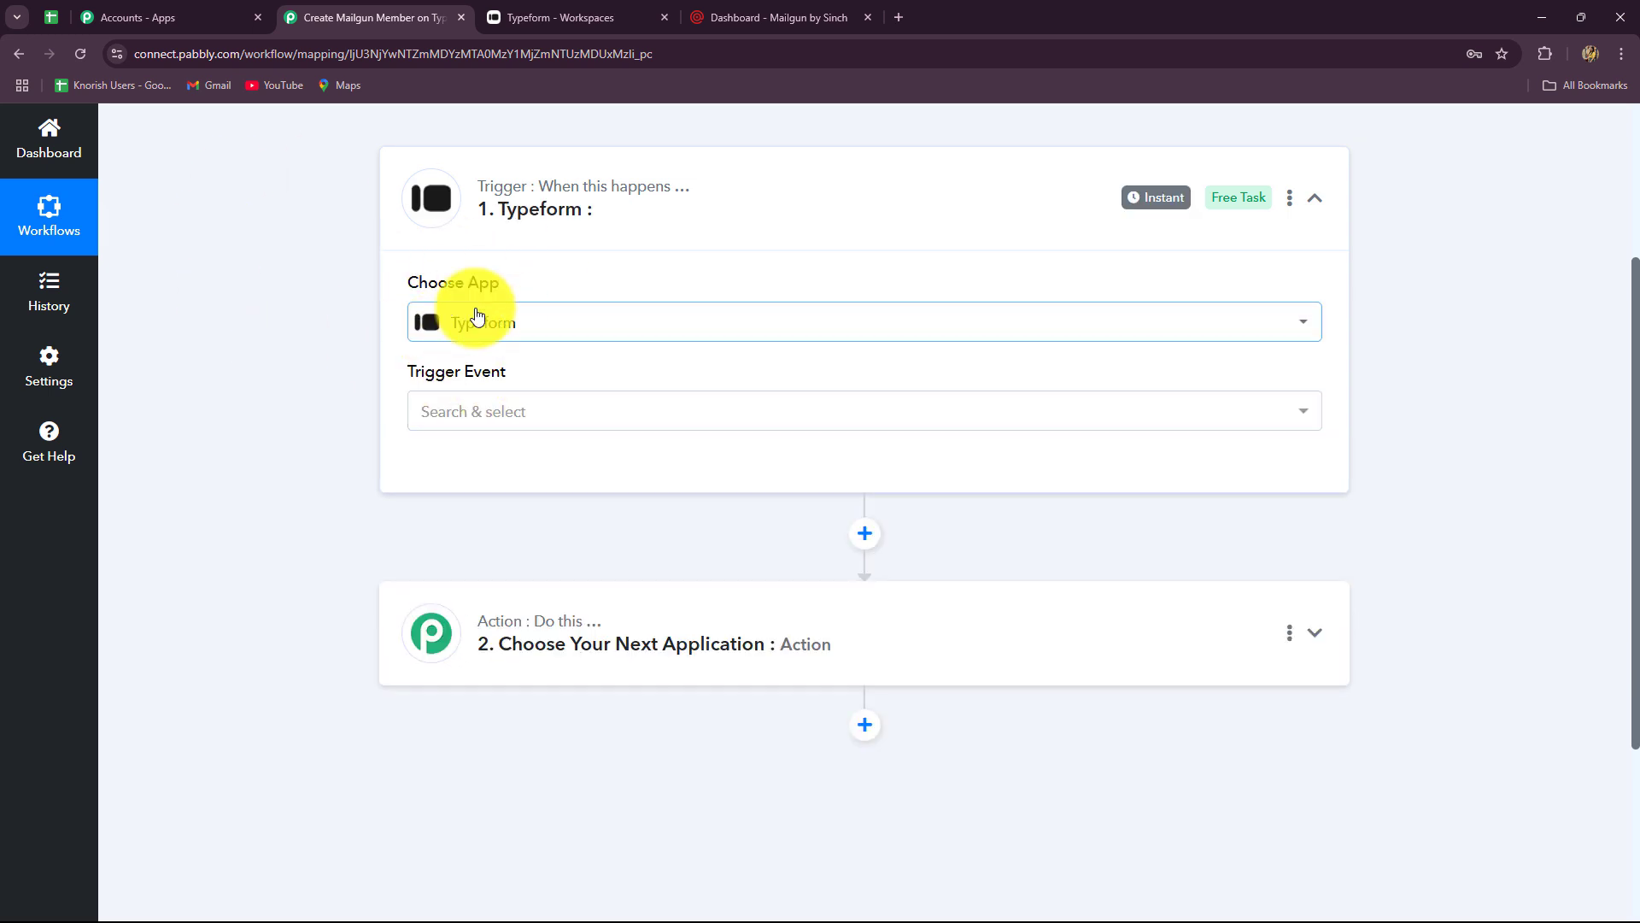
- After checking the Typeform forms list, set the trigger event to New Entry
click(572, 17)
click(316, 17)
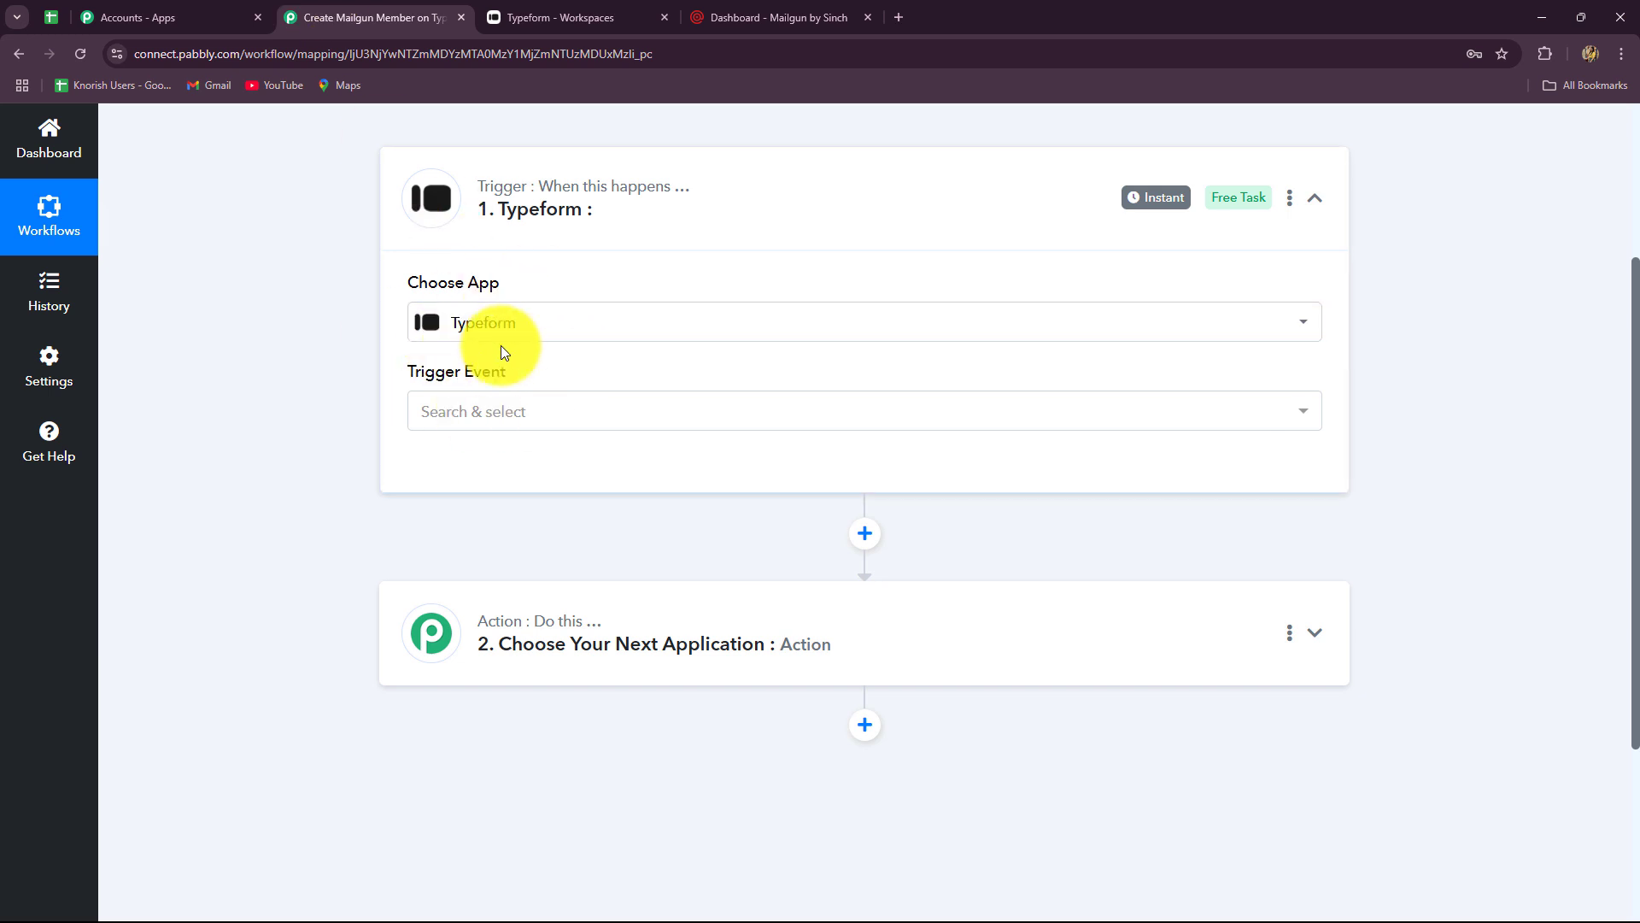
click(487, 414)
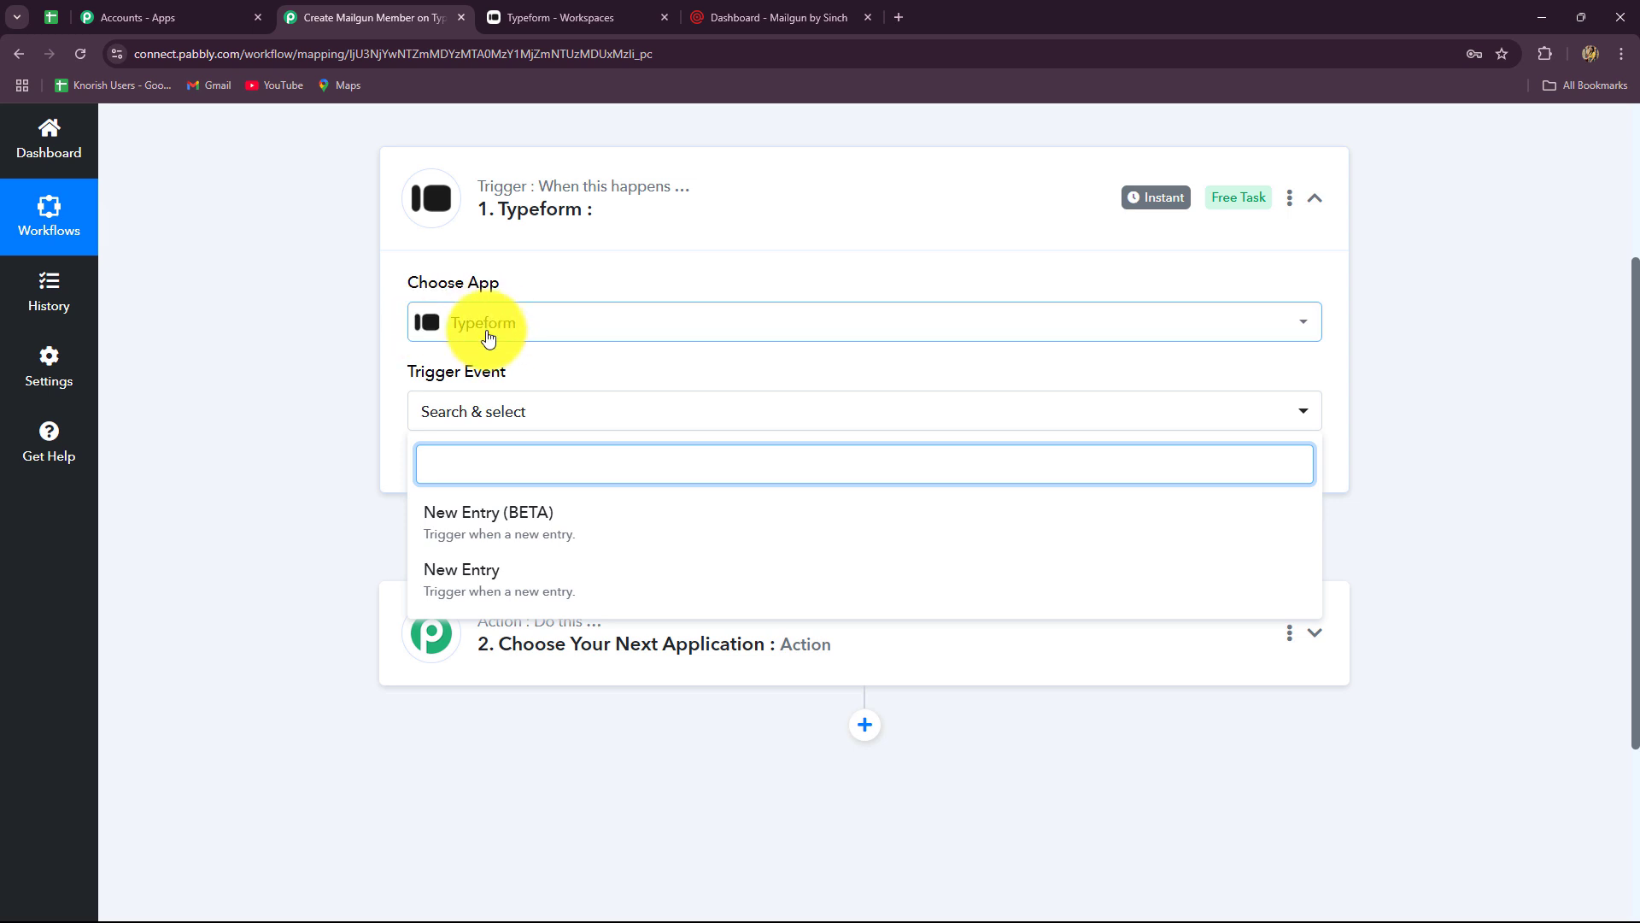
click(470, 591)
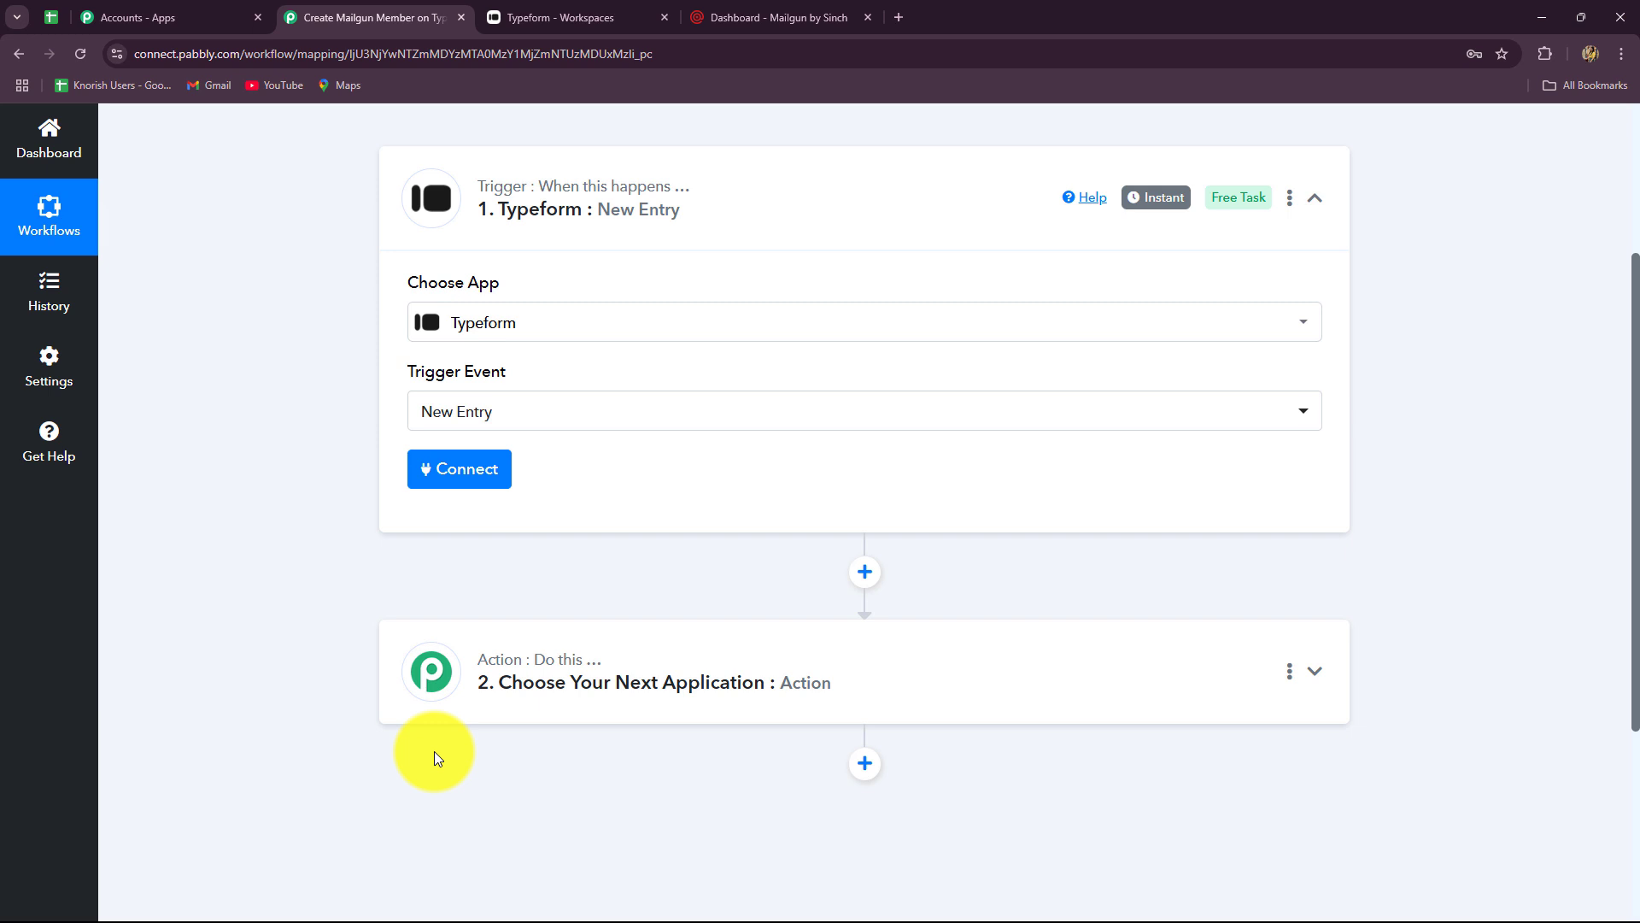
- Start connecting a Typeform account, checking the Typeform forms list along the way
click(436, 472)
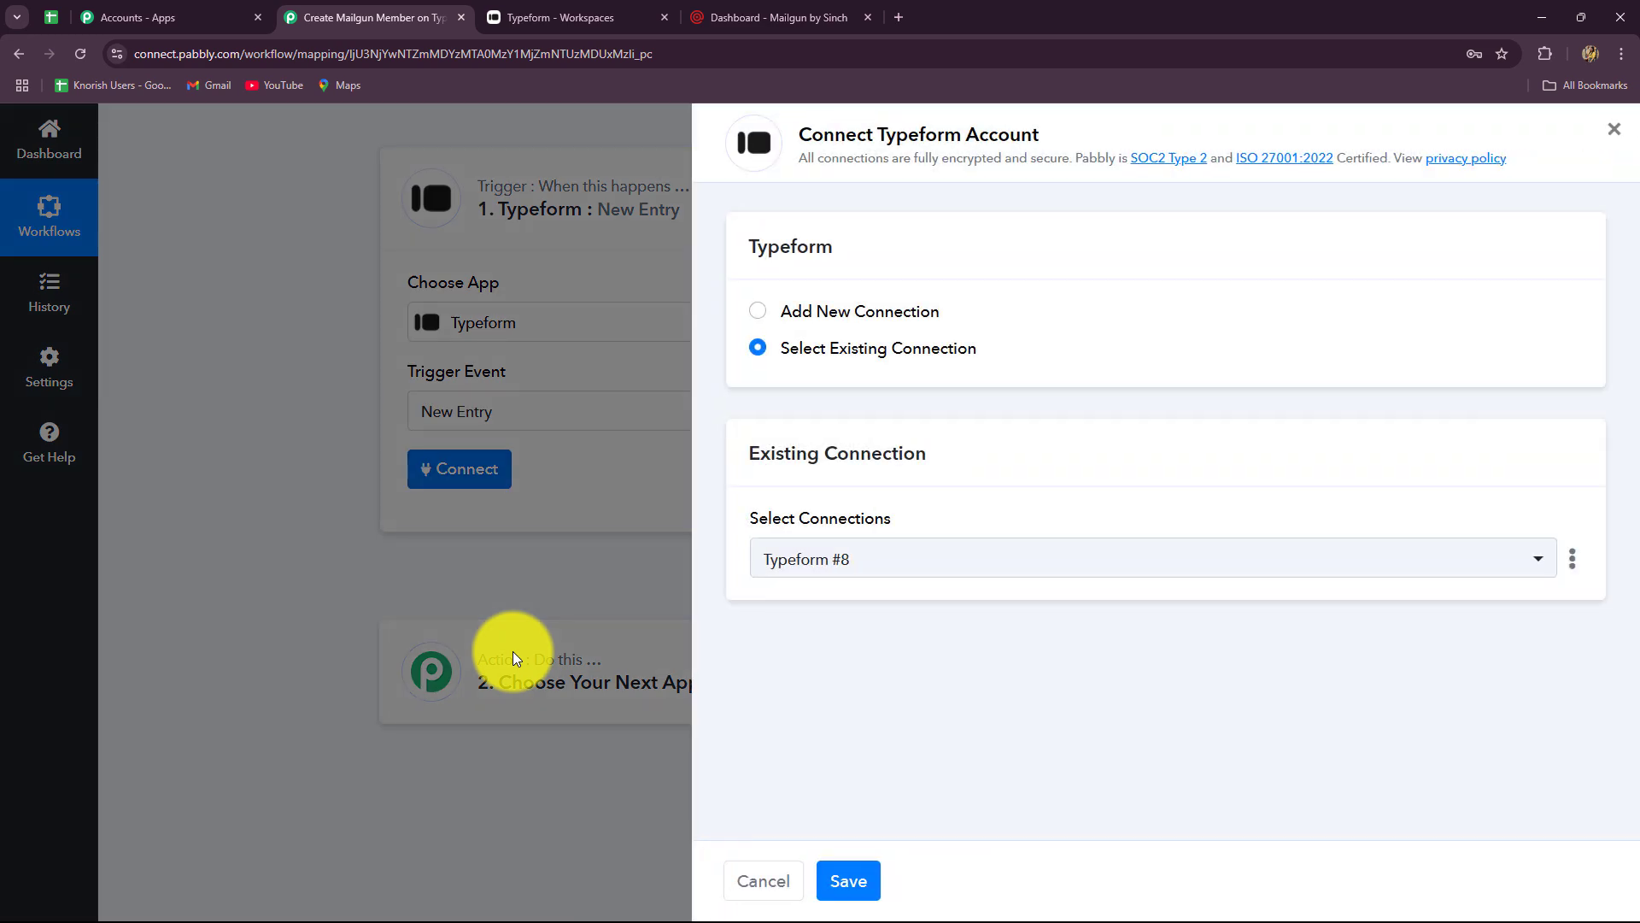
click(572, 17)
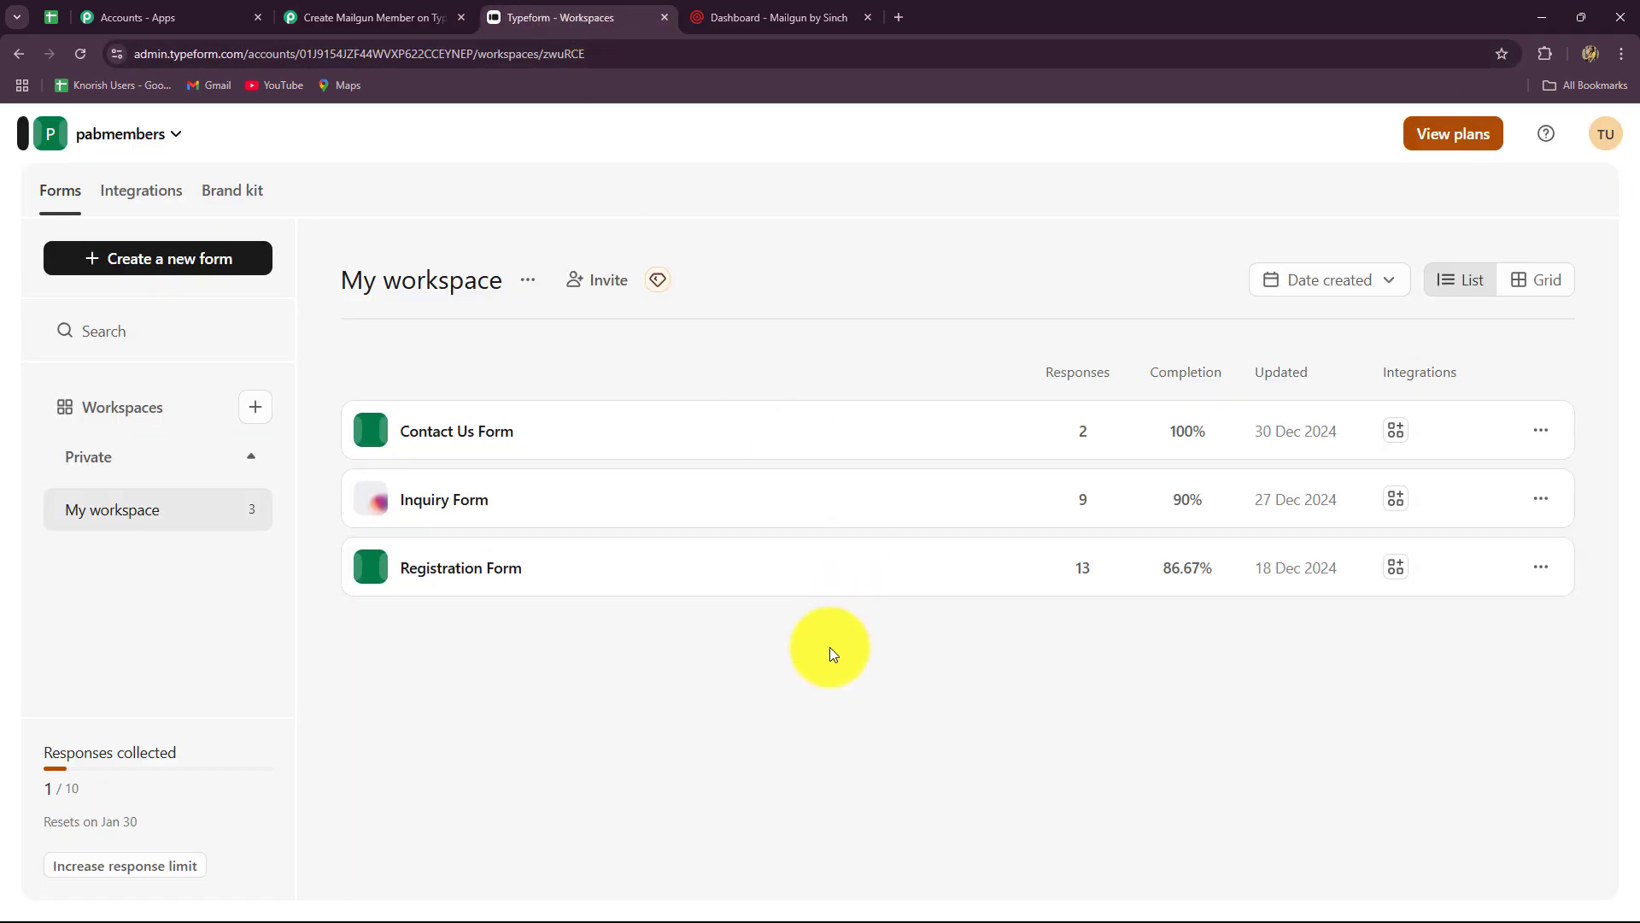
click(398, 12)
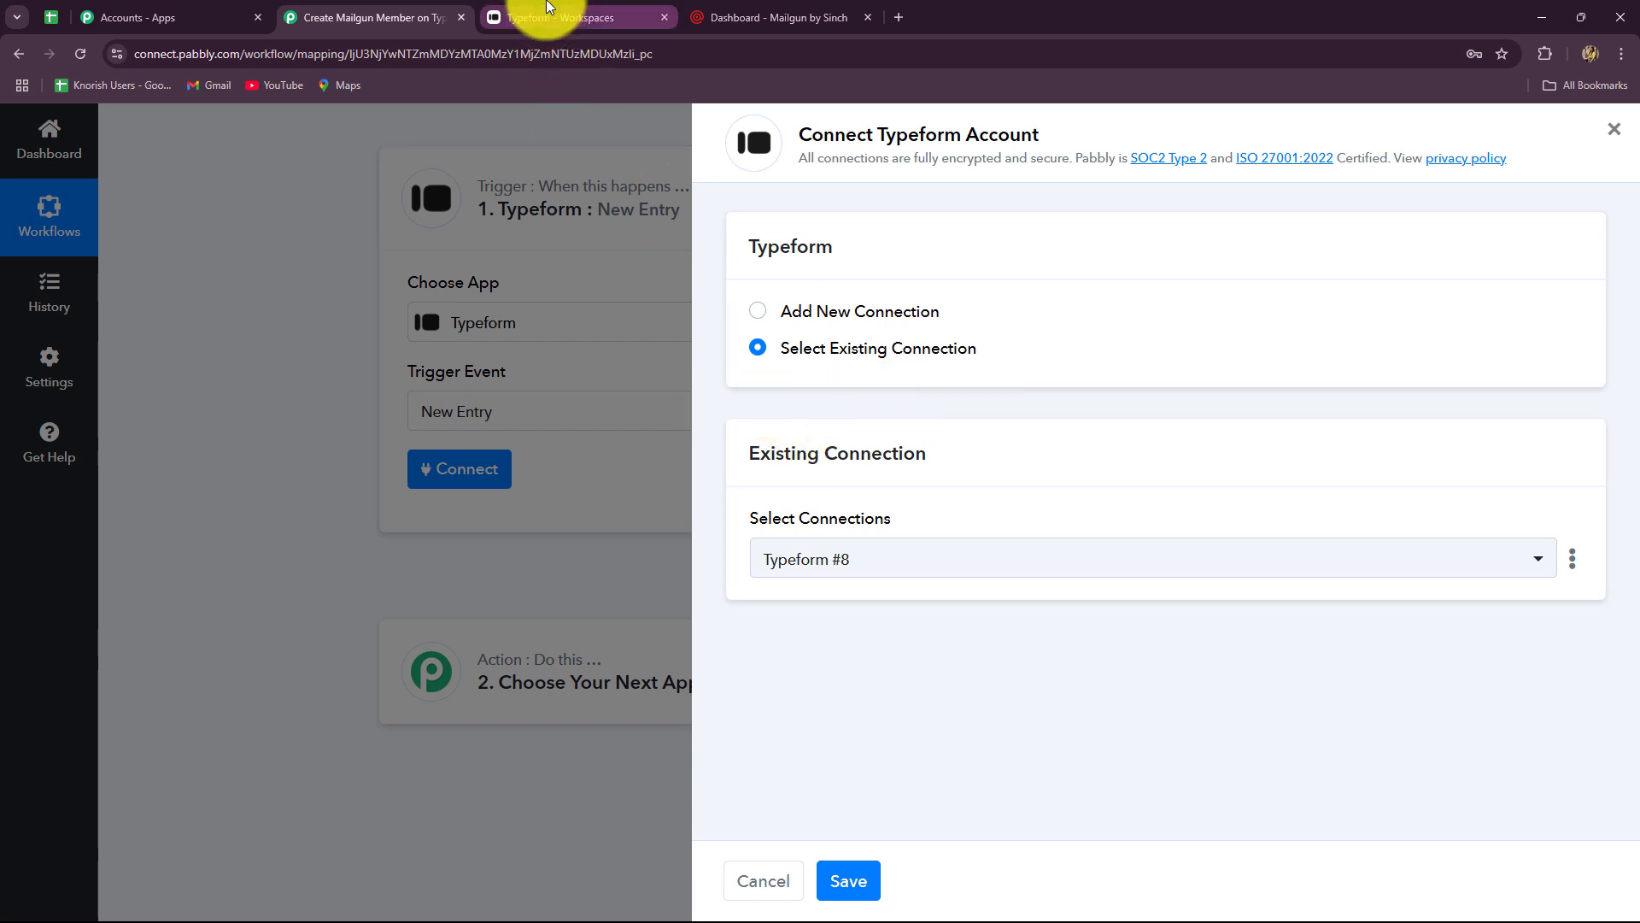
click(530, 17)
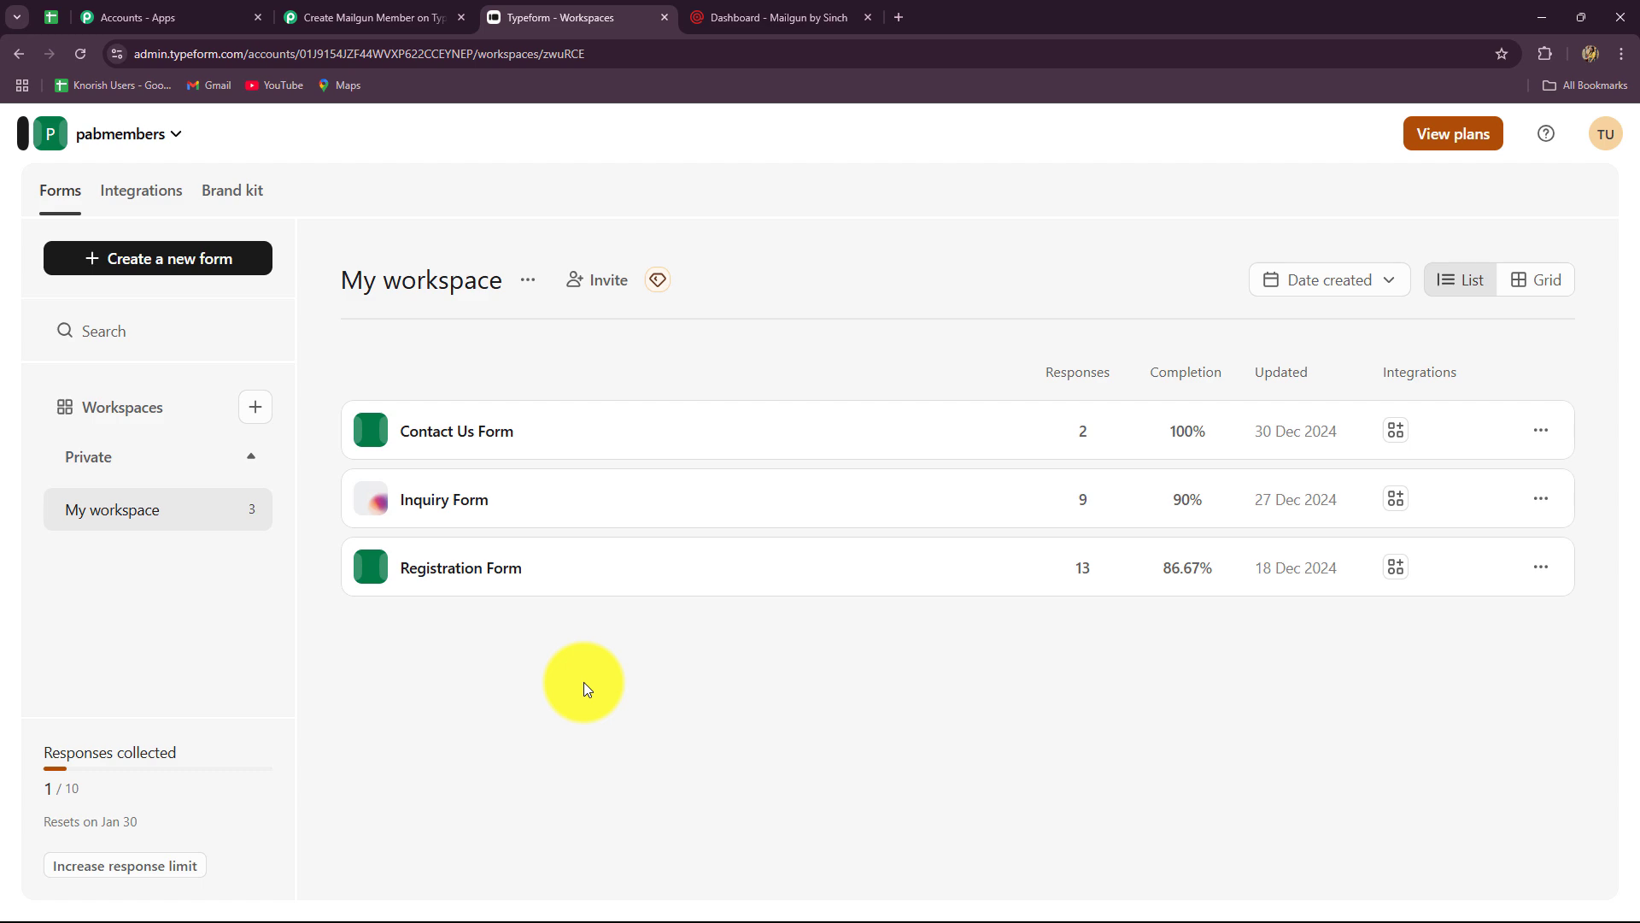
click(384, 19)
click(611, 19)
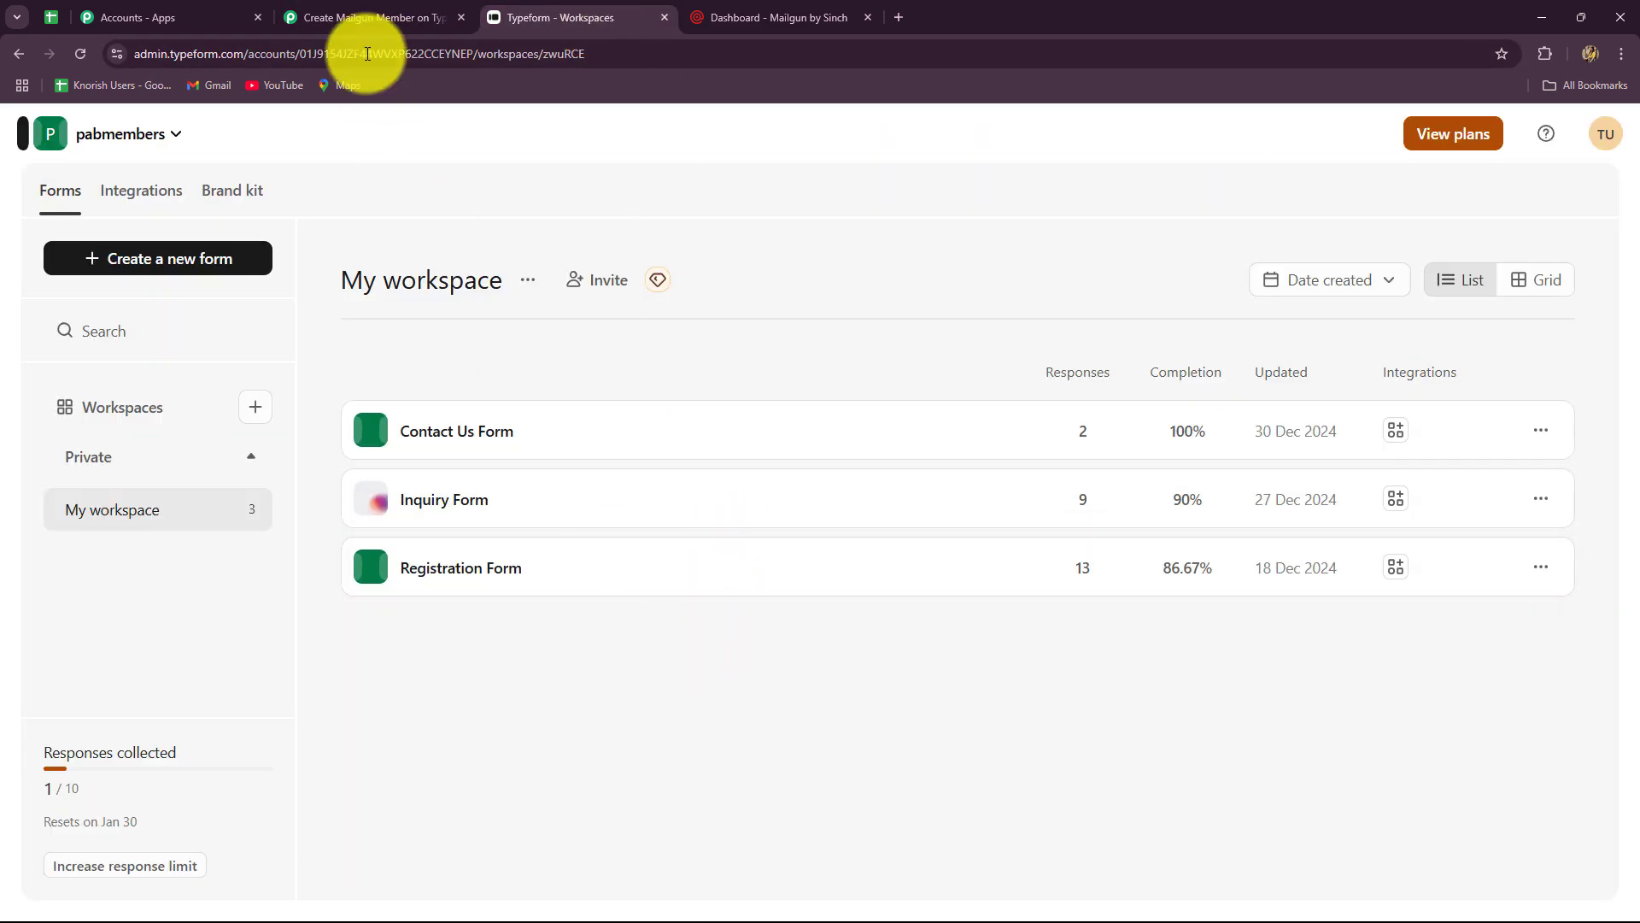
click(388, 17)
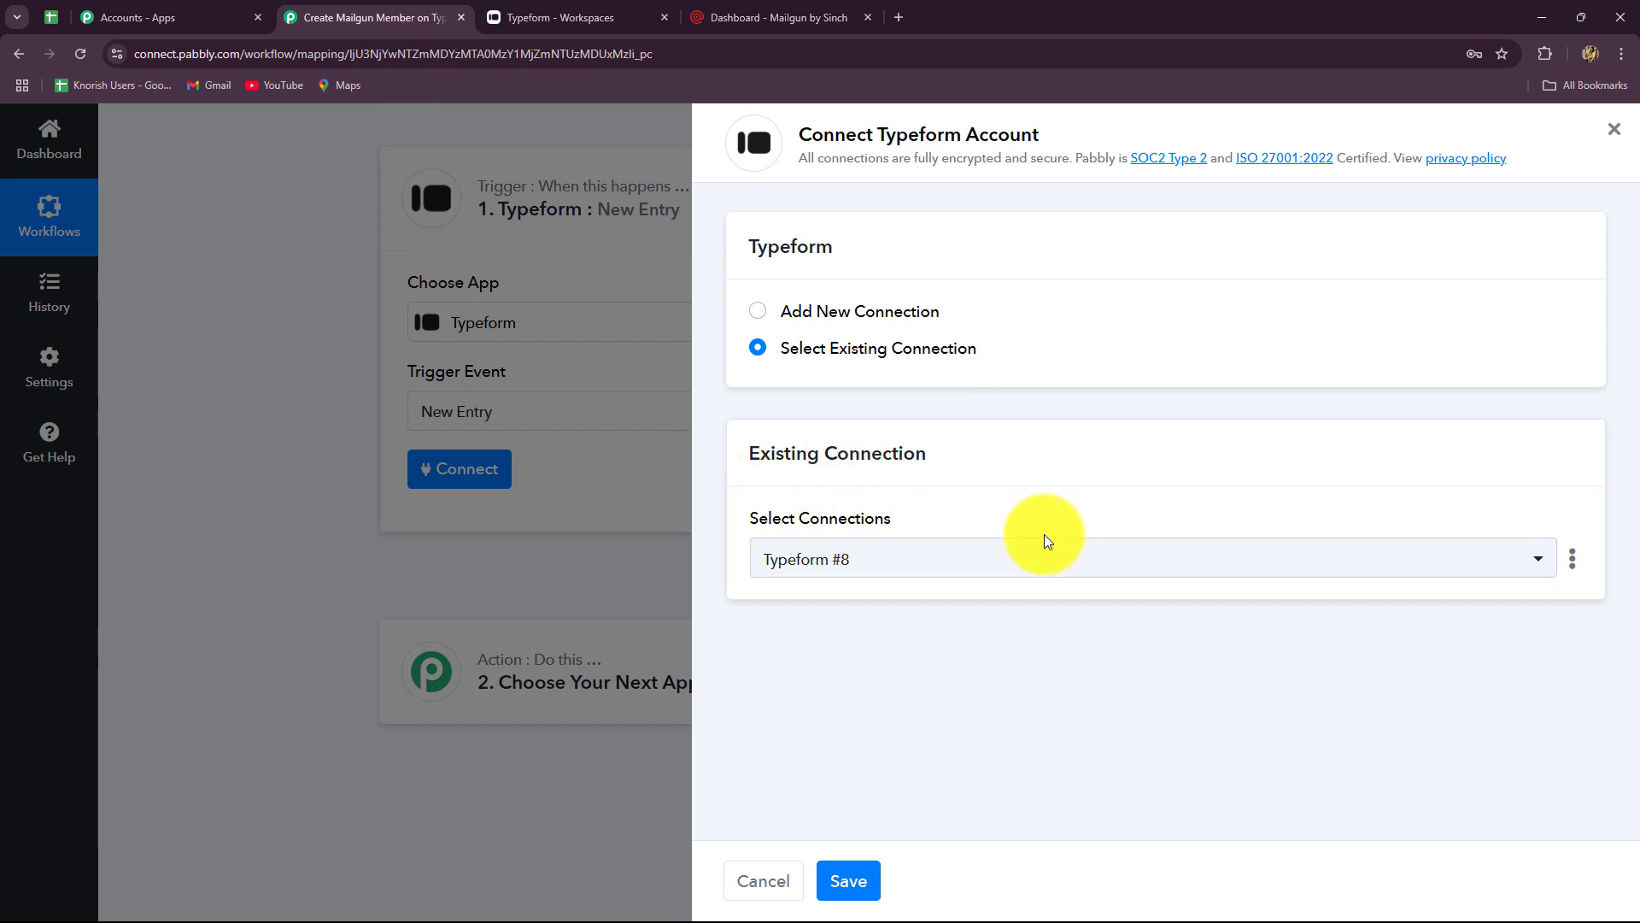
- Add a new Typeform connection and accept Typeform's access request for Pabbly
click(756, 313)
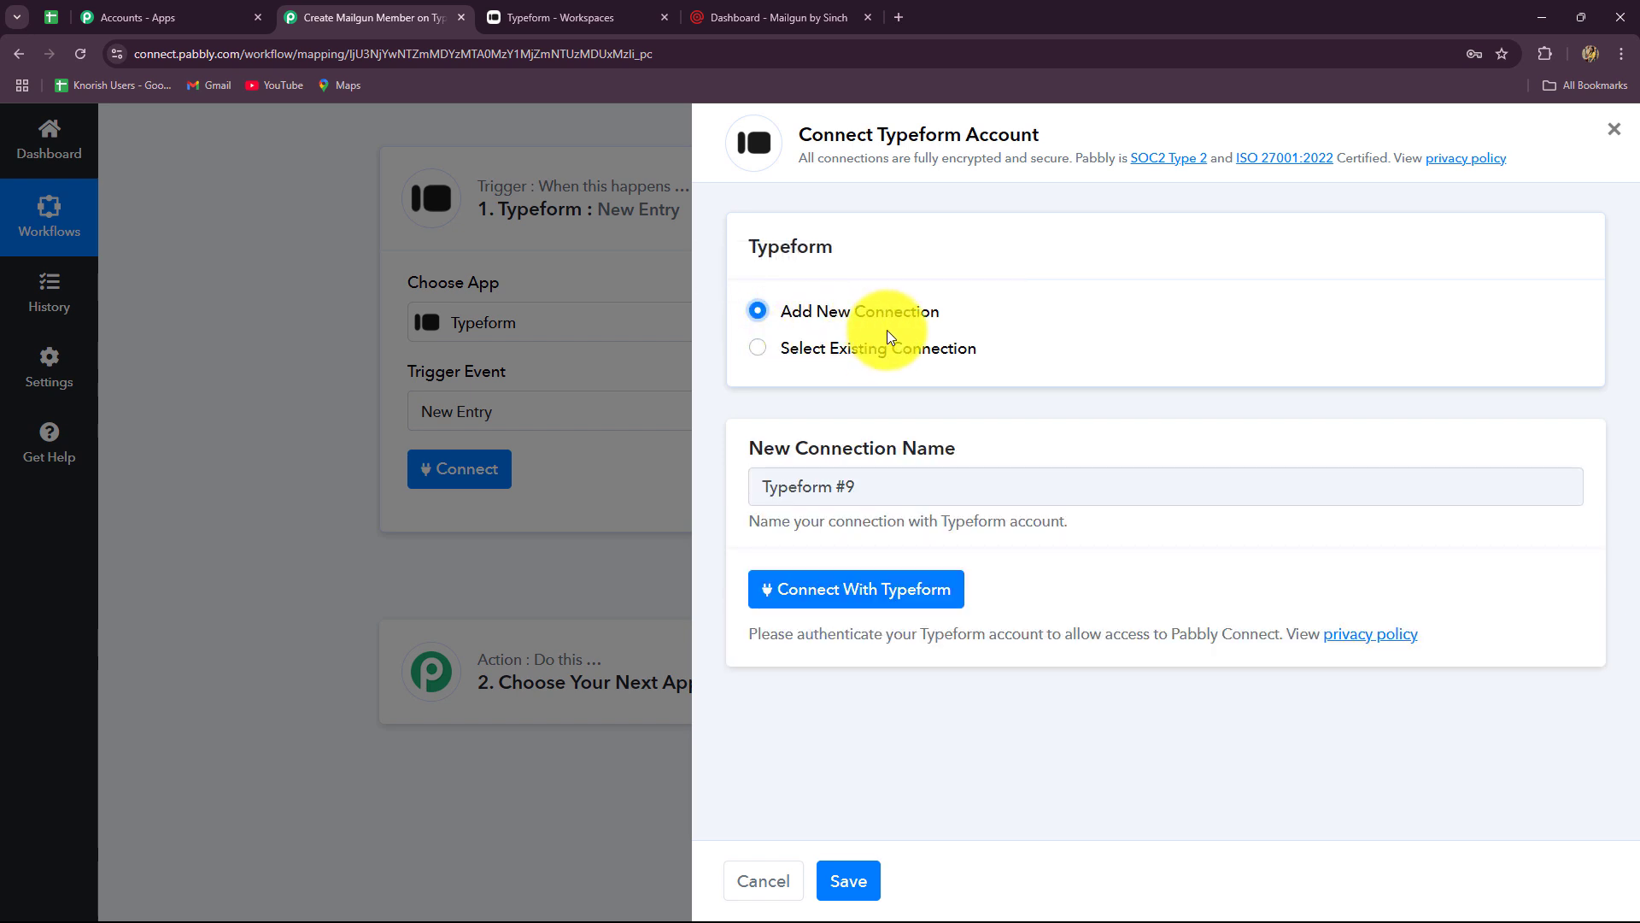
click(813, 588)
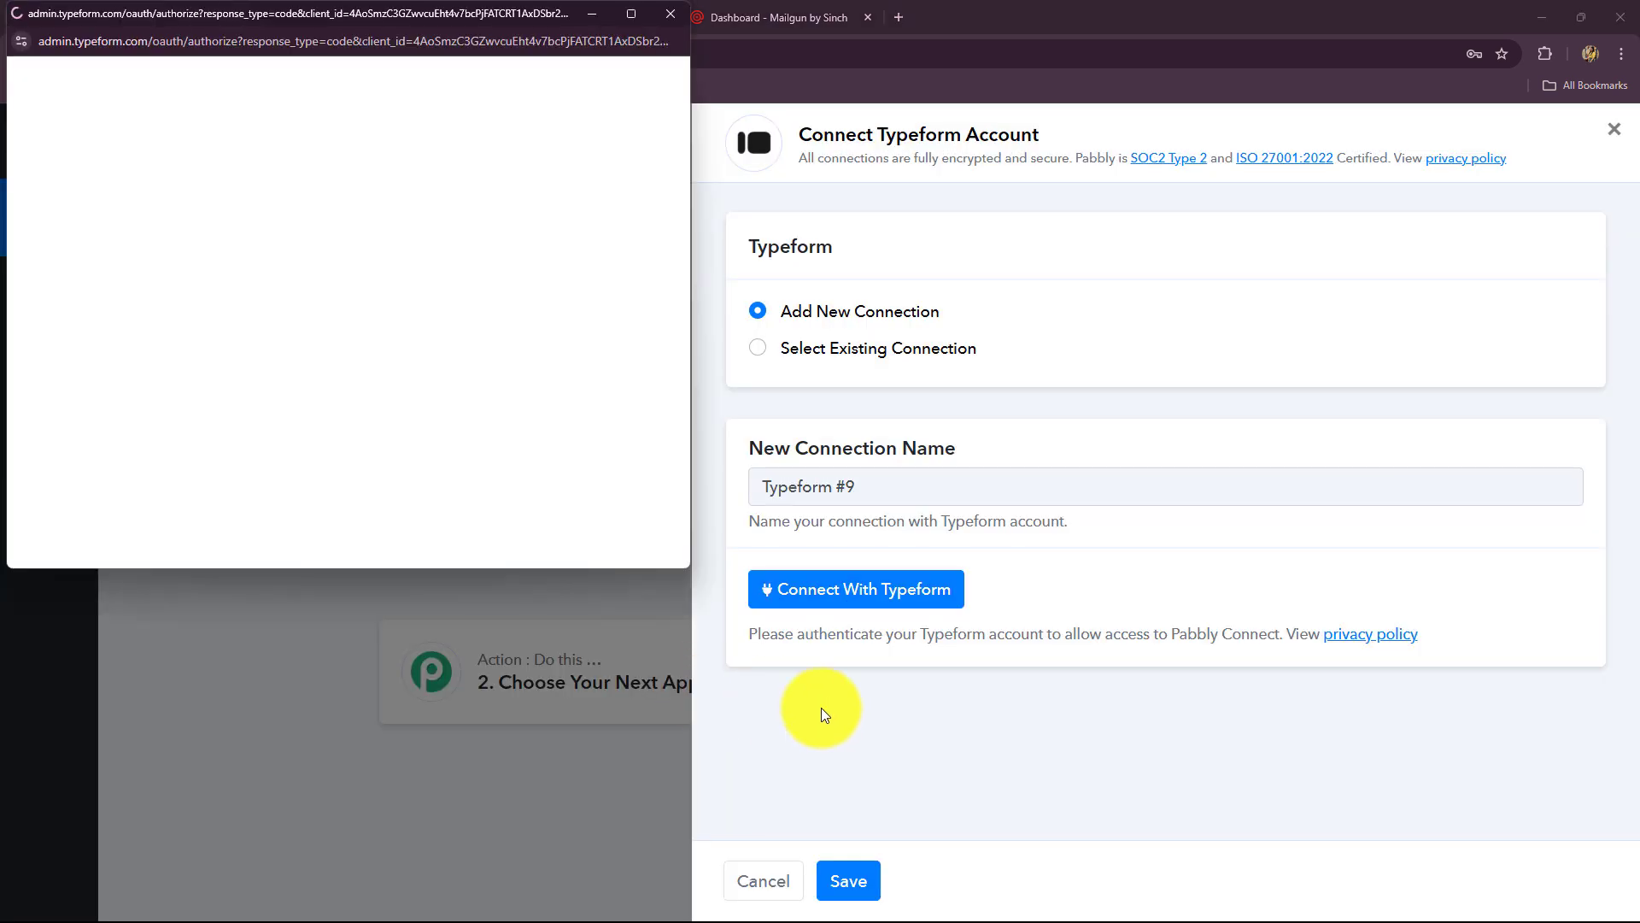
scroll(528, 380, down, 4)
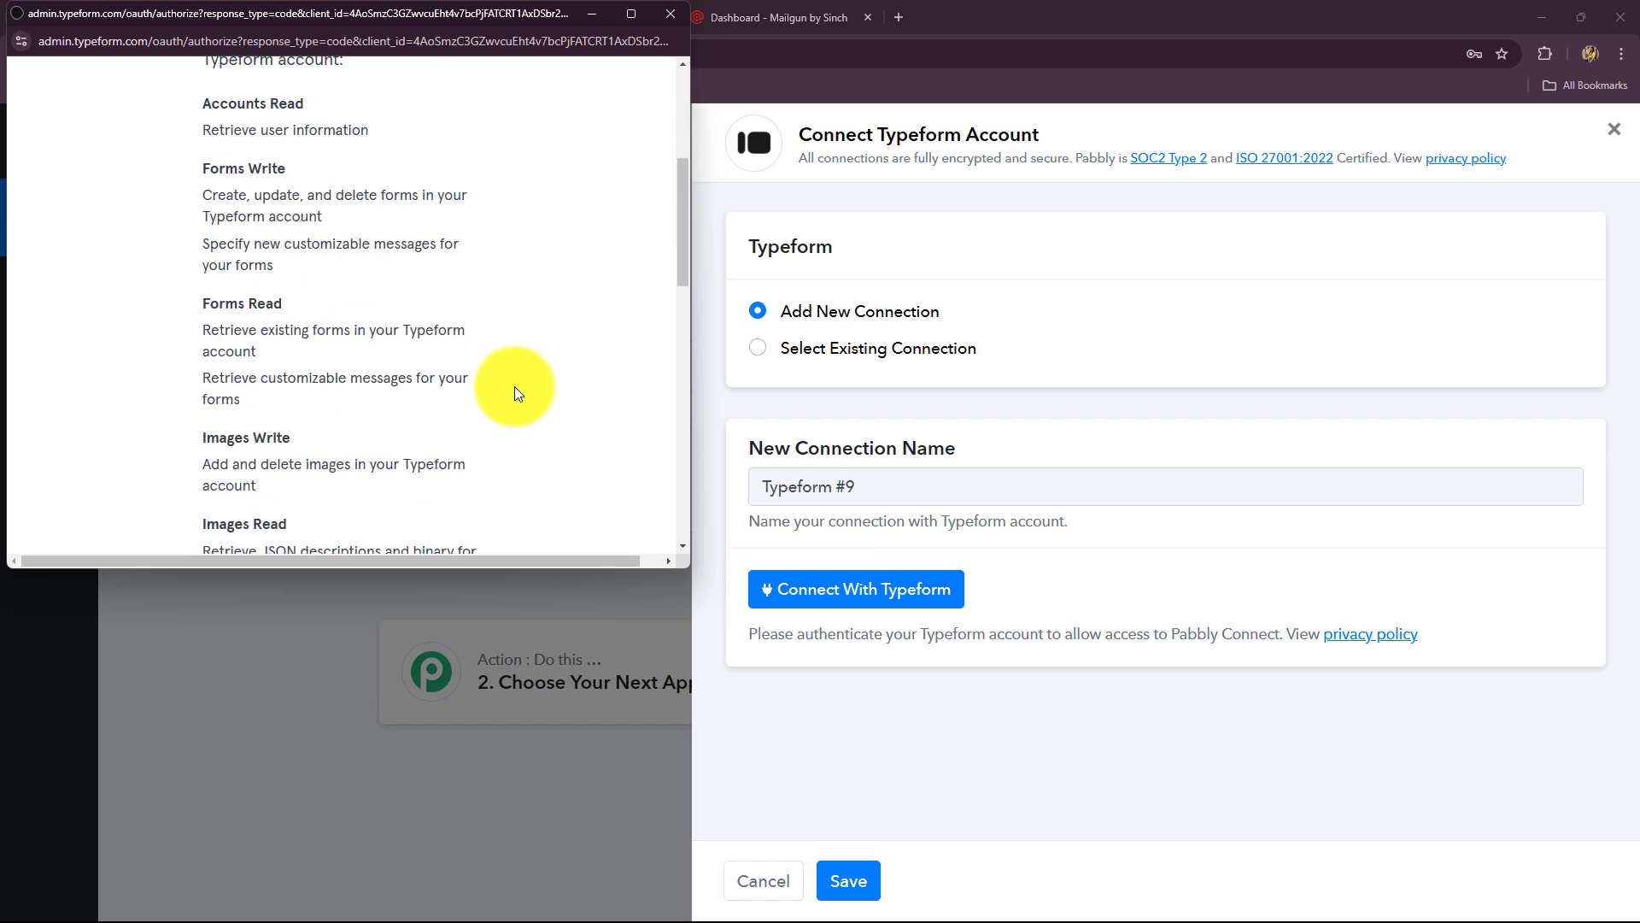
scroll(515, 392, down, 5)
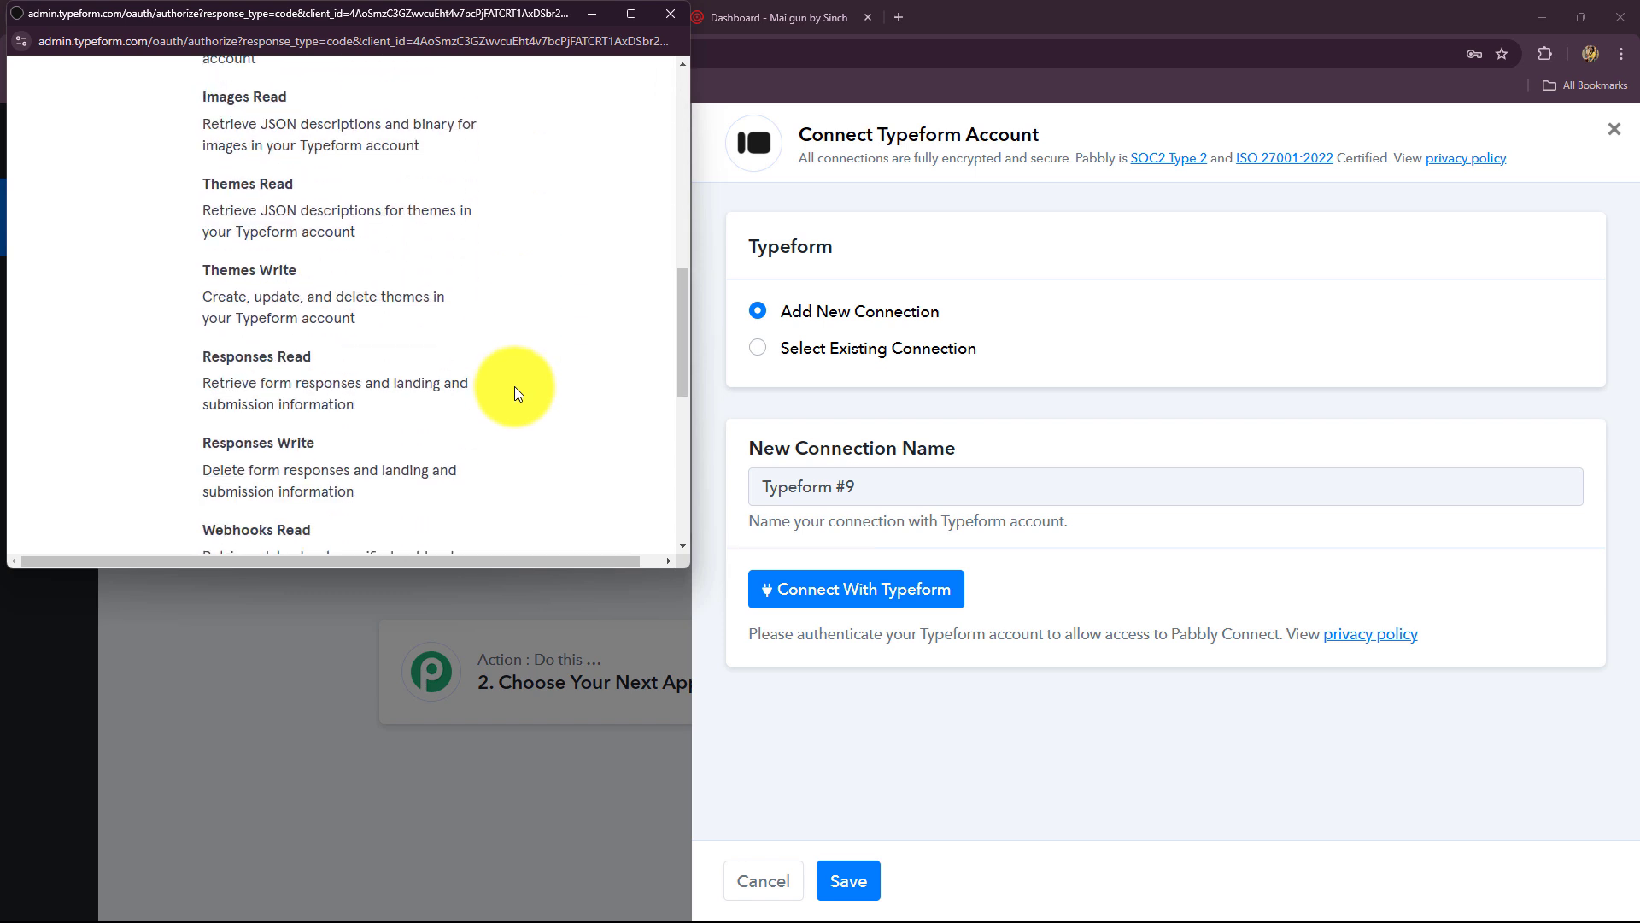
scroll(515, 393, down, 7)
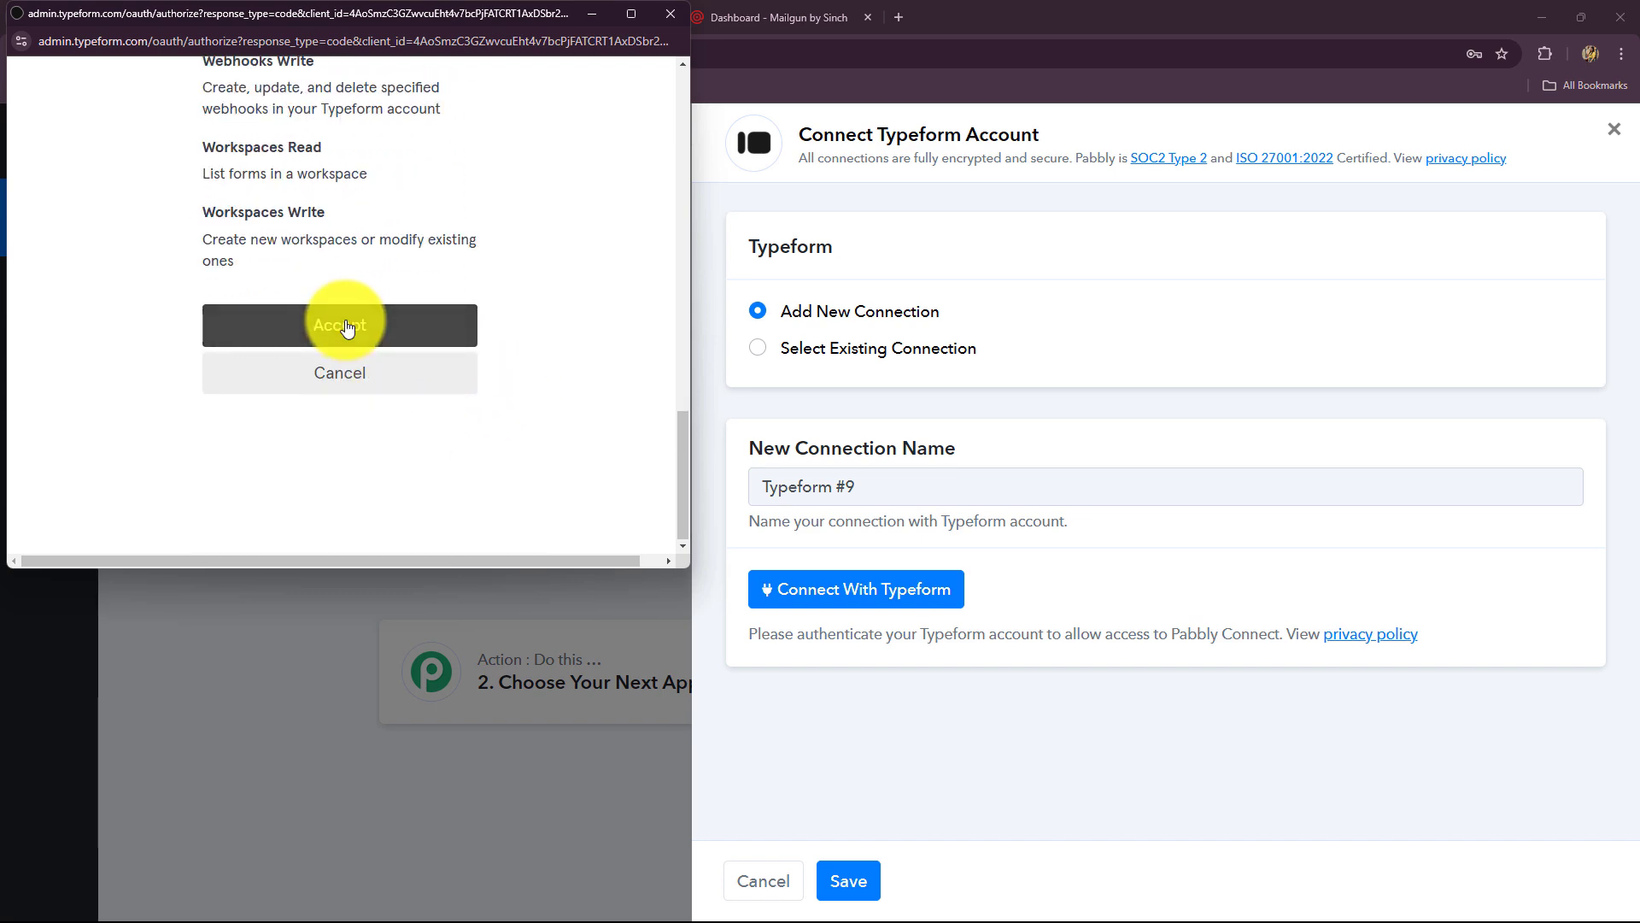
click(346, 325)
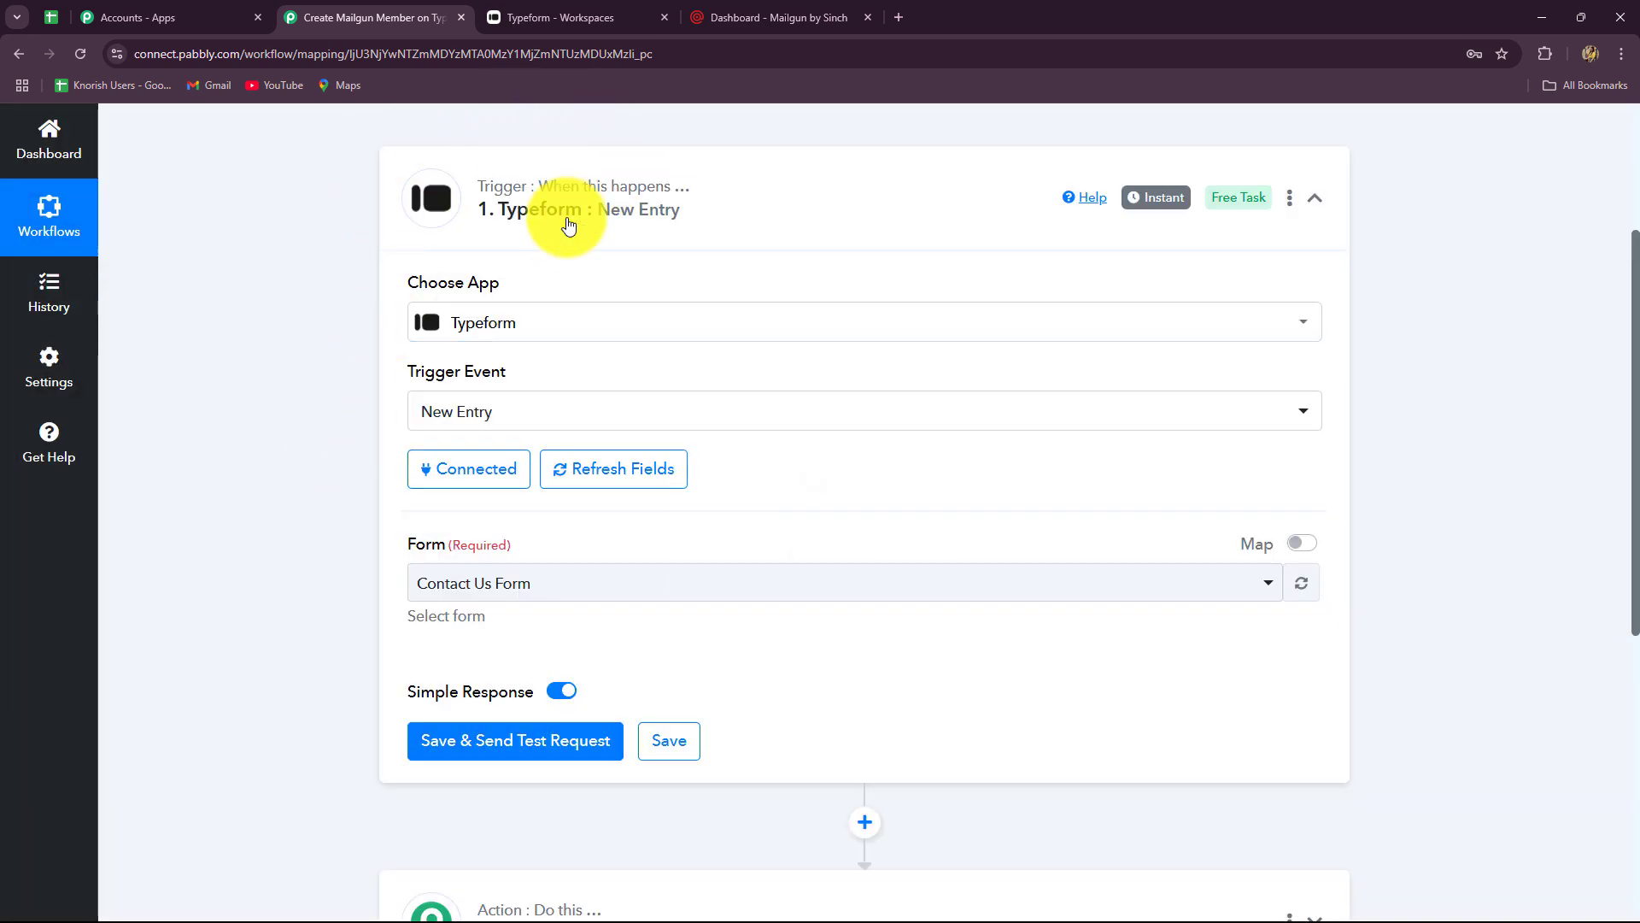
- Select Inquiry Form as the trigger's form after confirming it in Typeform
scroll(304, 295, down, 2)
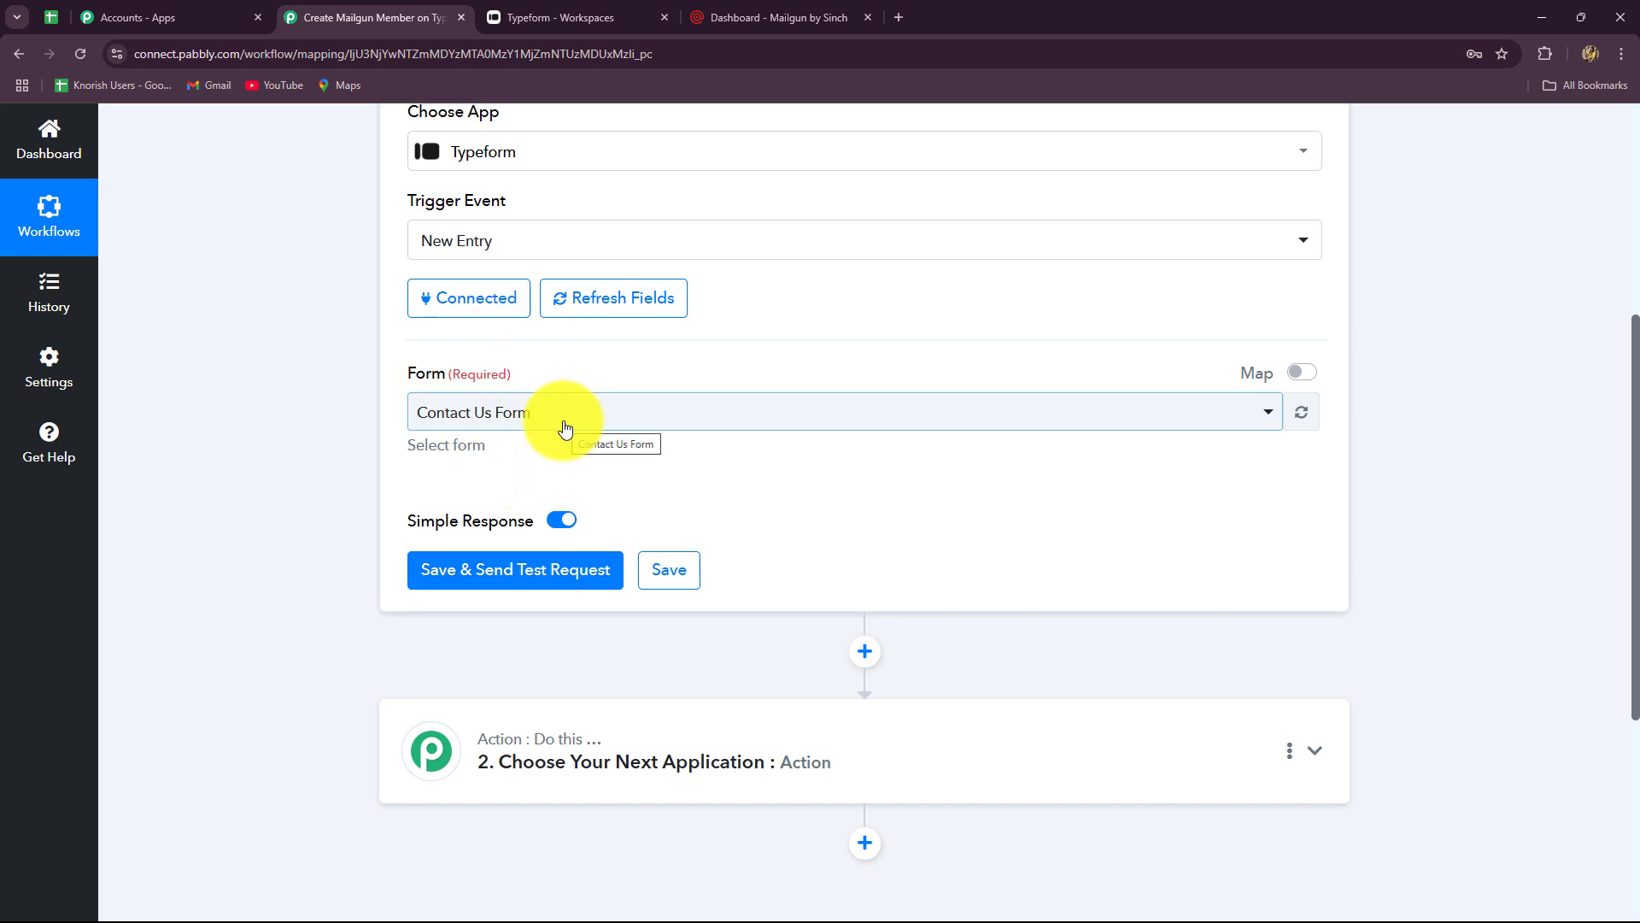
click(506, 16)
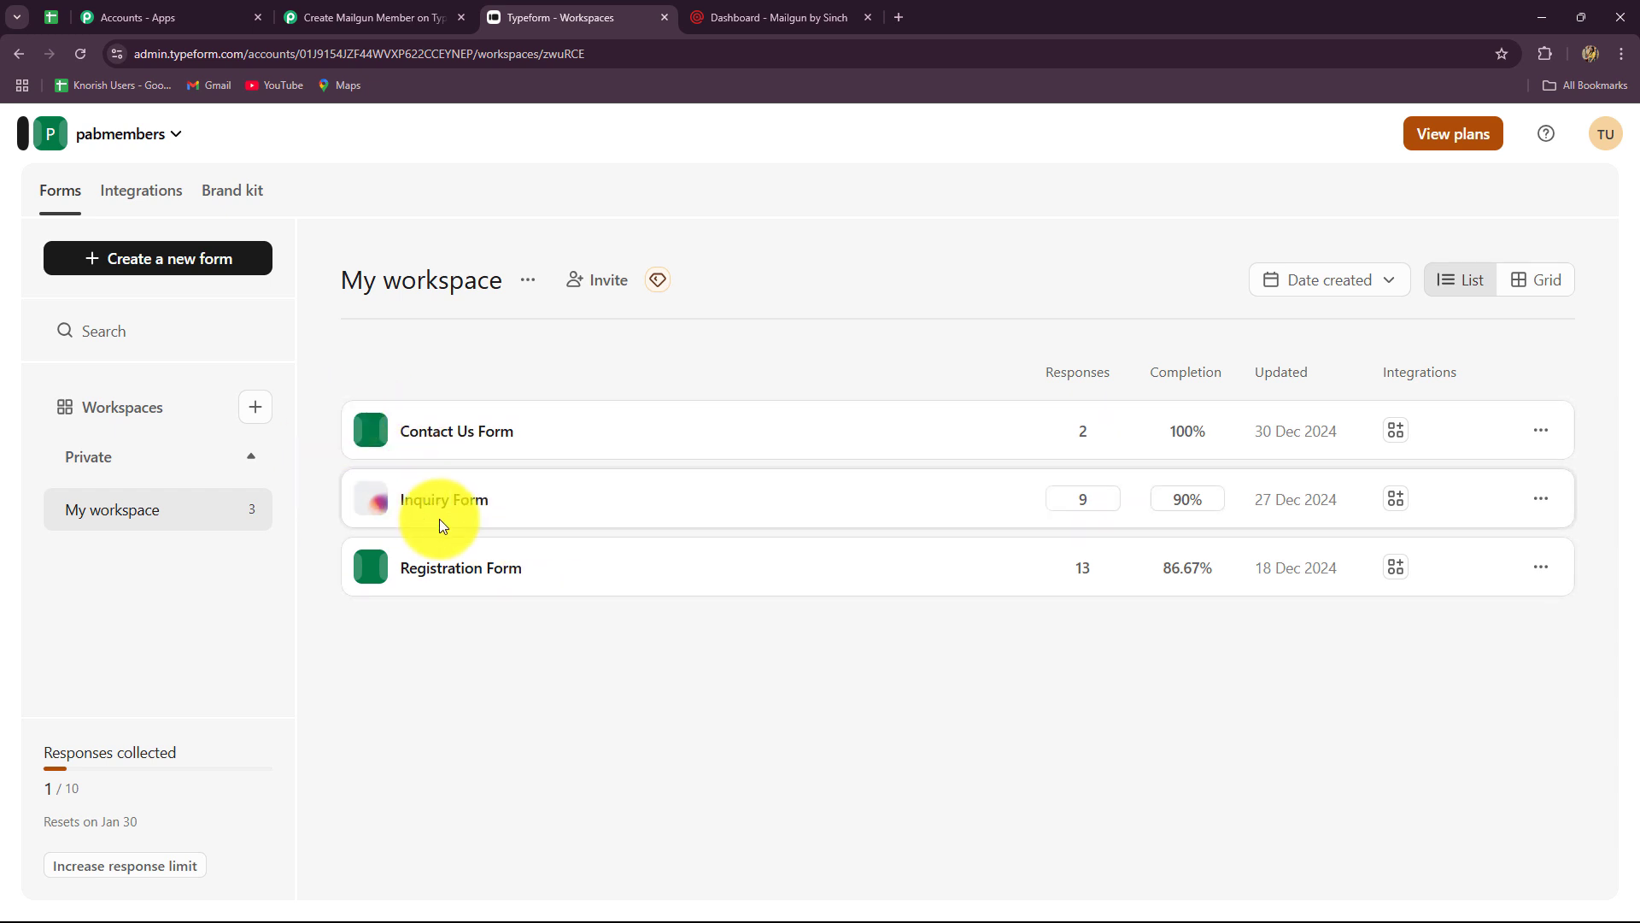
click(312, 15)
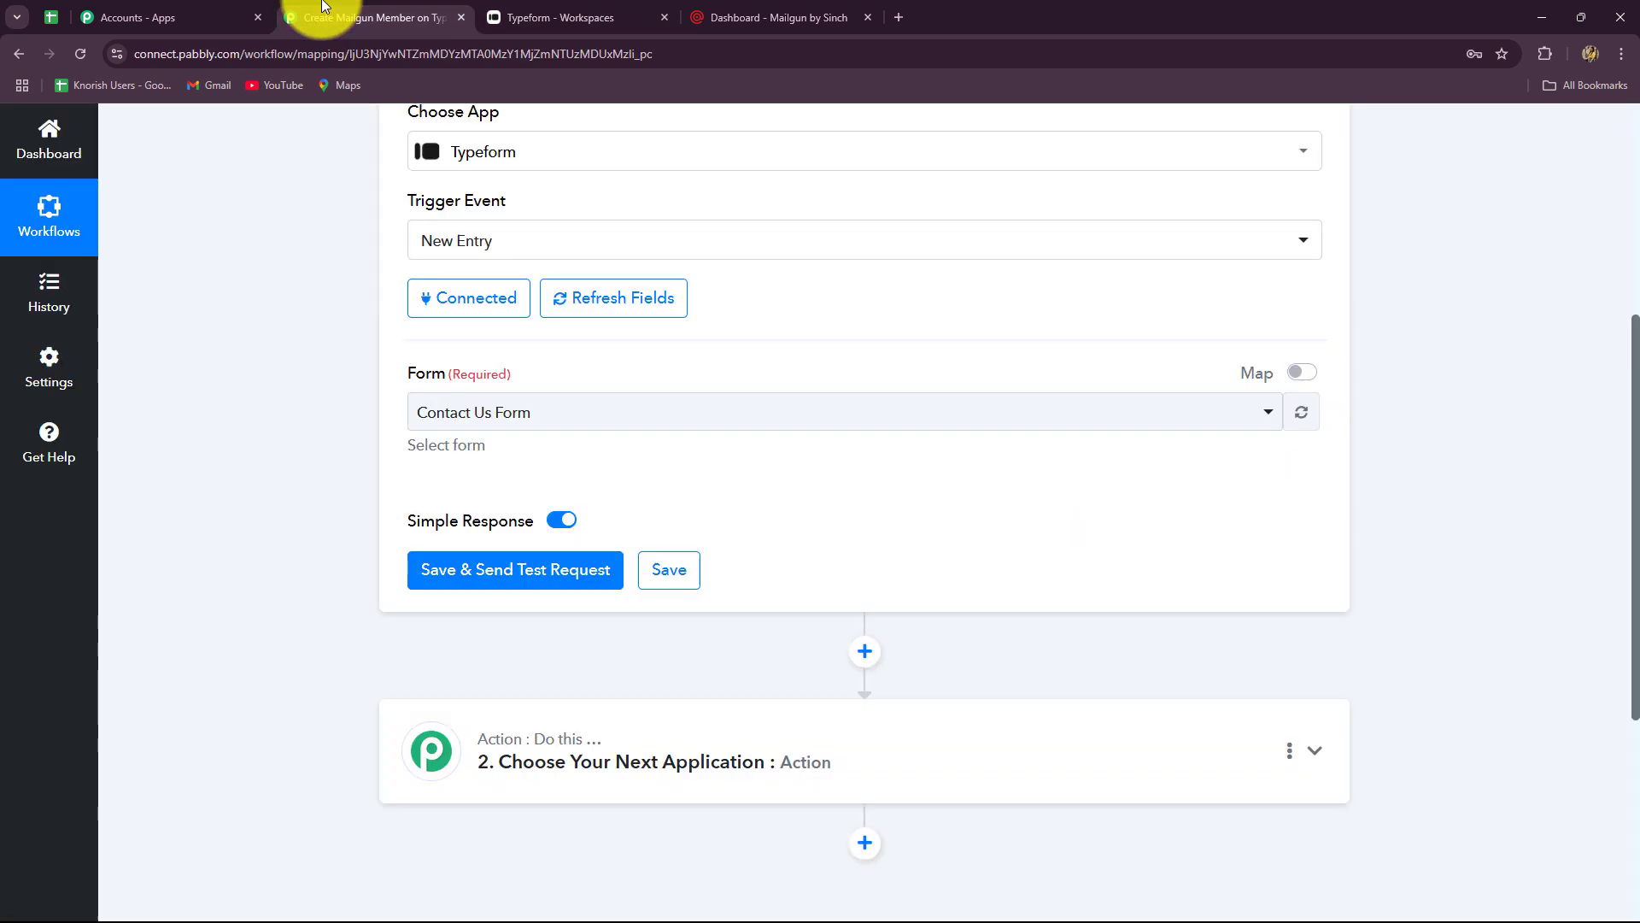
click(795, 425)
click(501, 549)
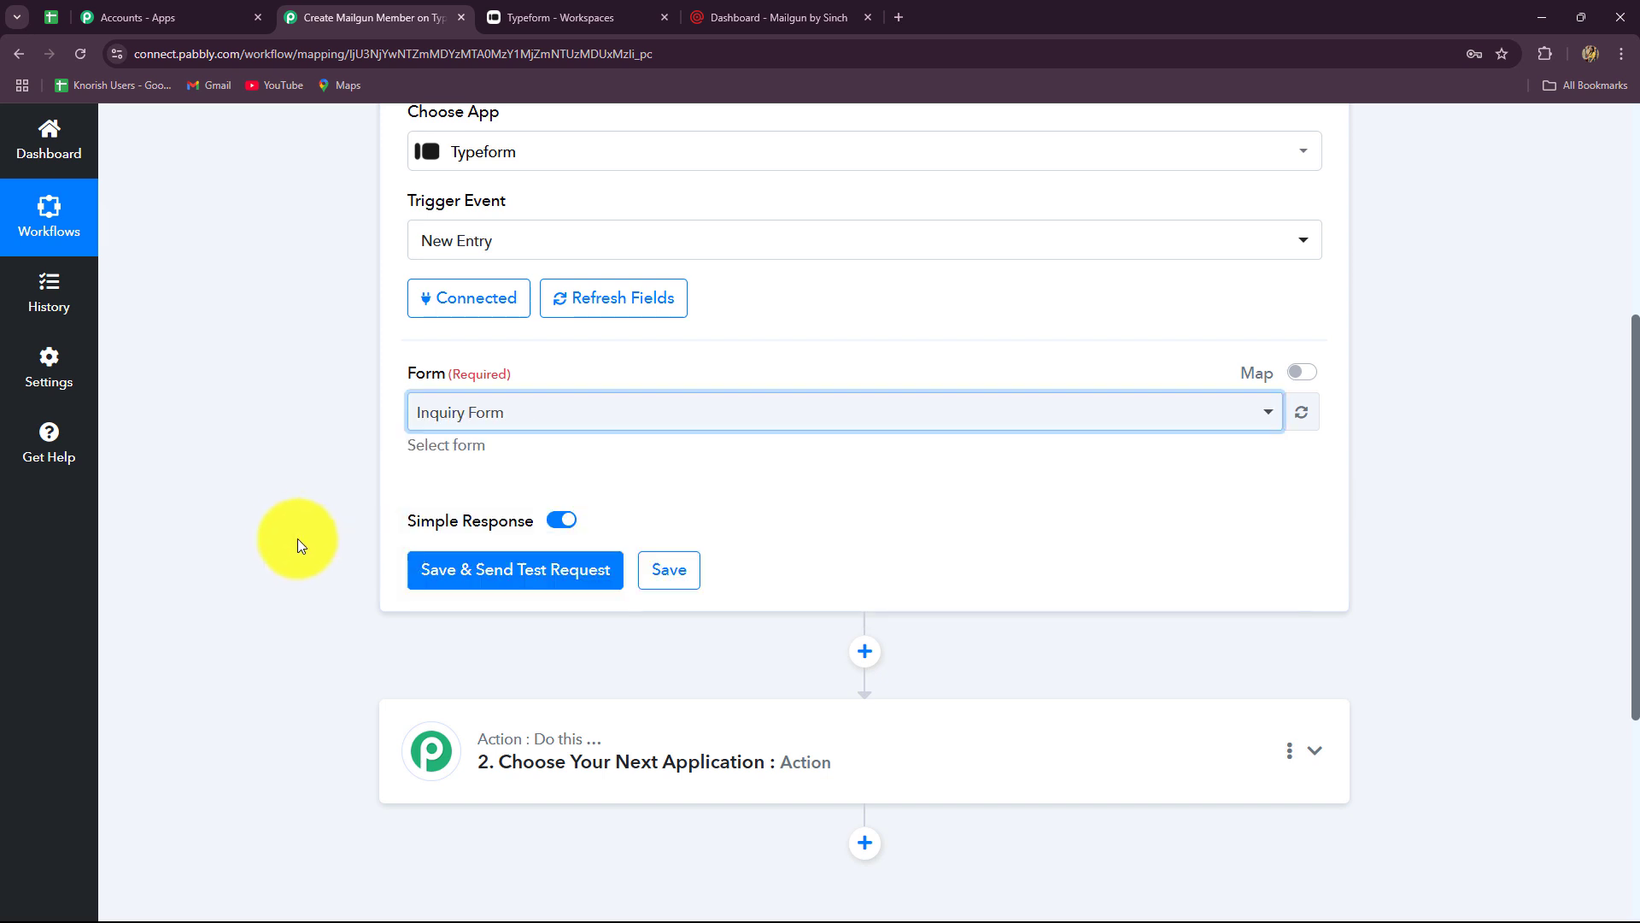
- Save the trigger and send a test request so it waits for a new response
scroll(294, 531, down, 3)
click(472, 313)
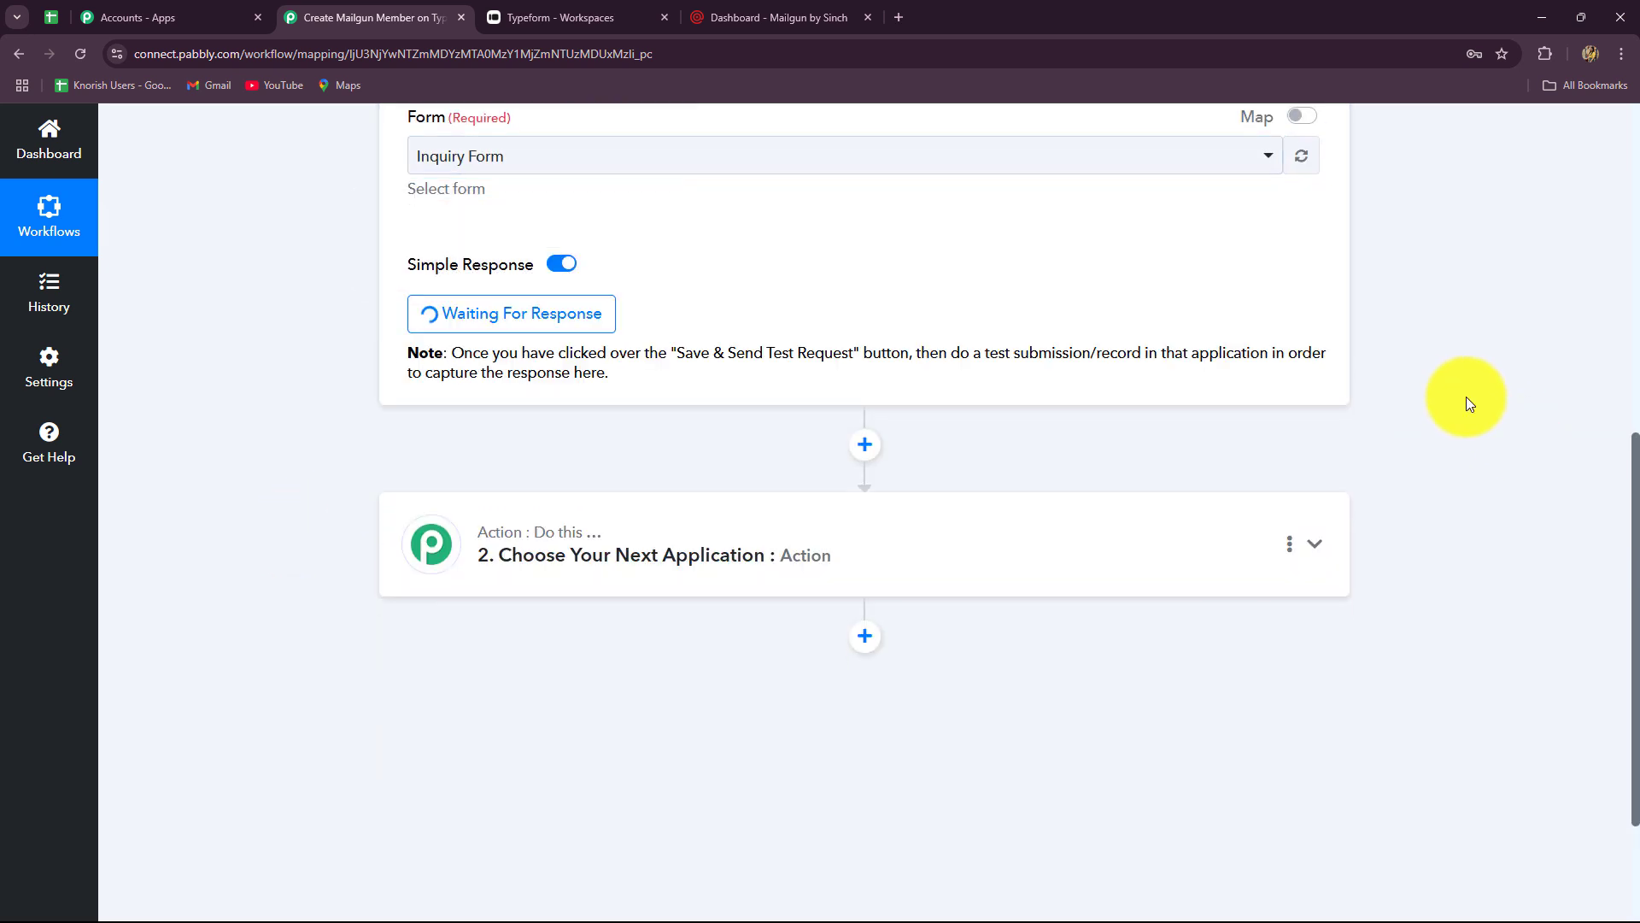
scroll(556, 529, up, 8)
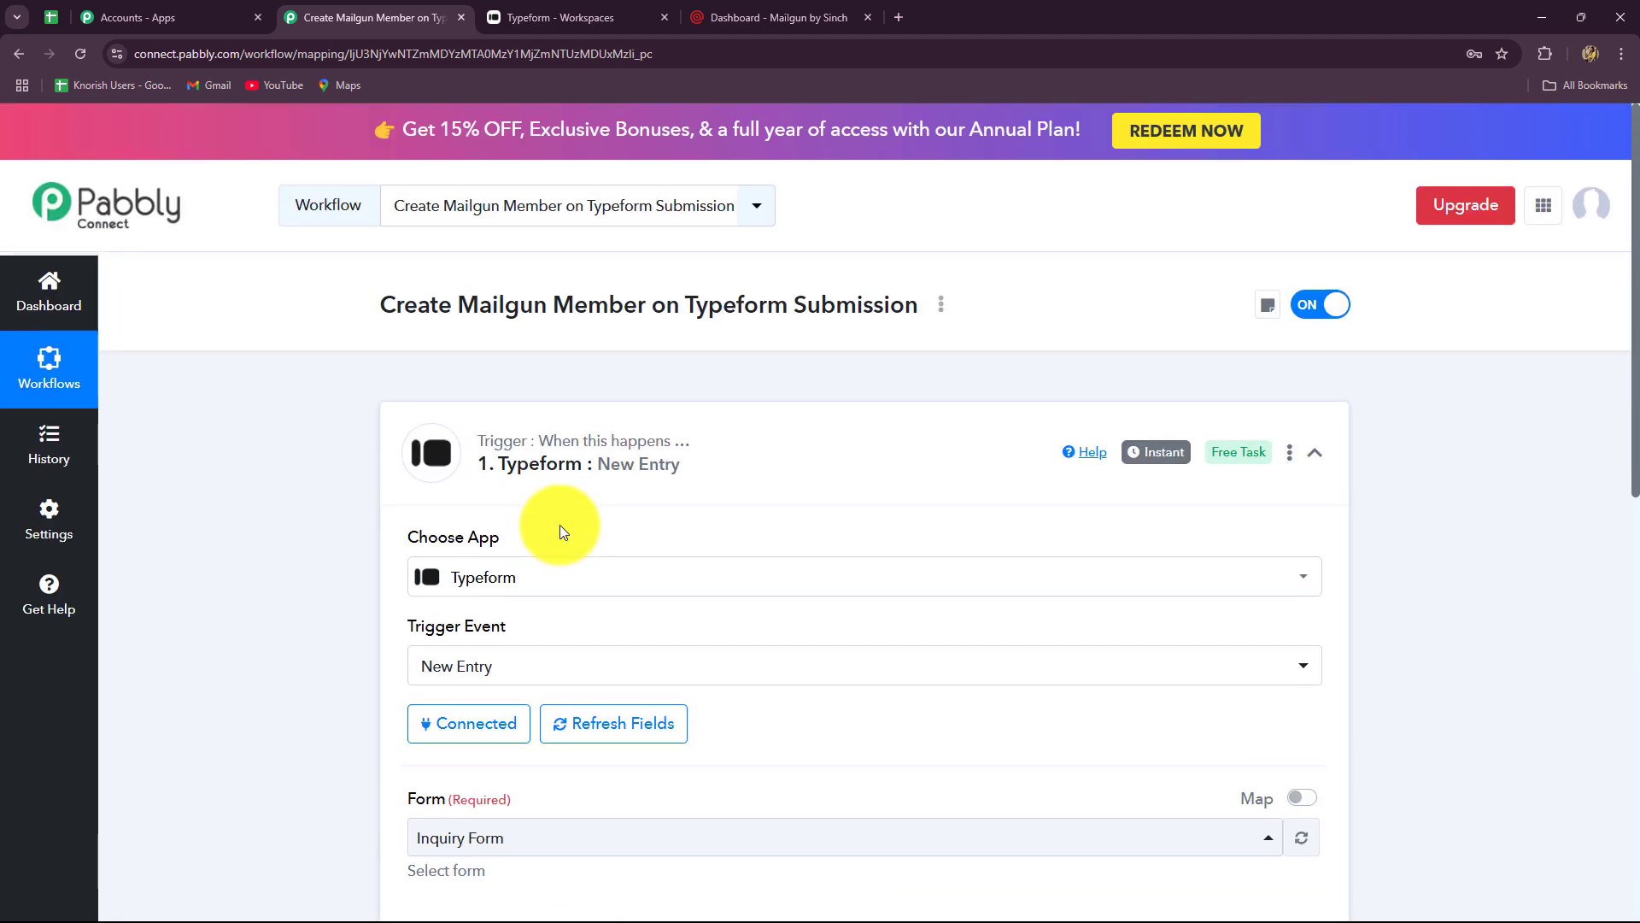
scroll(556, 525, down, 4)
scroll(656, 630, down, 1)
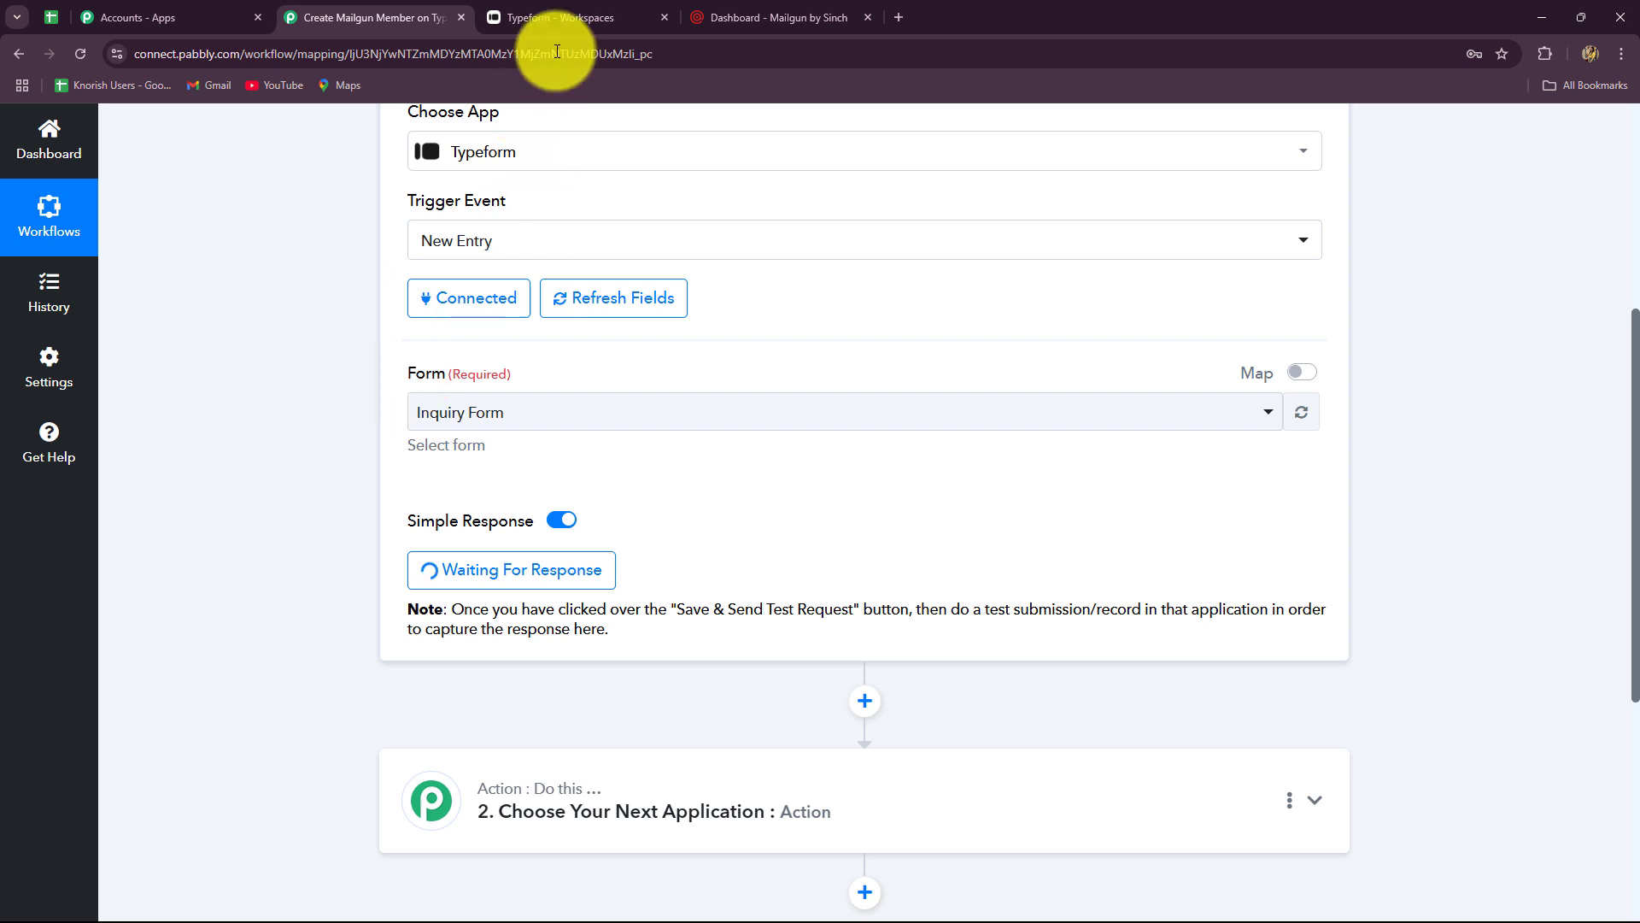
click(563, 17)
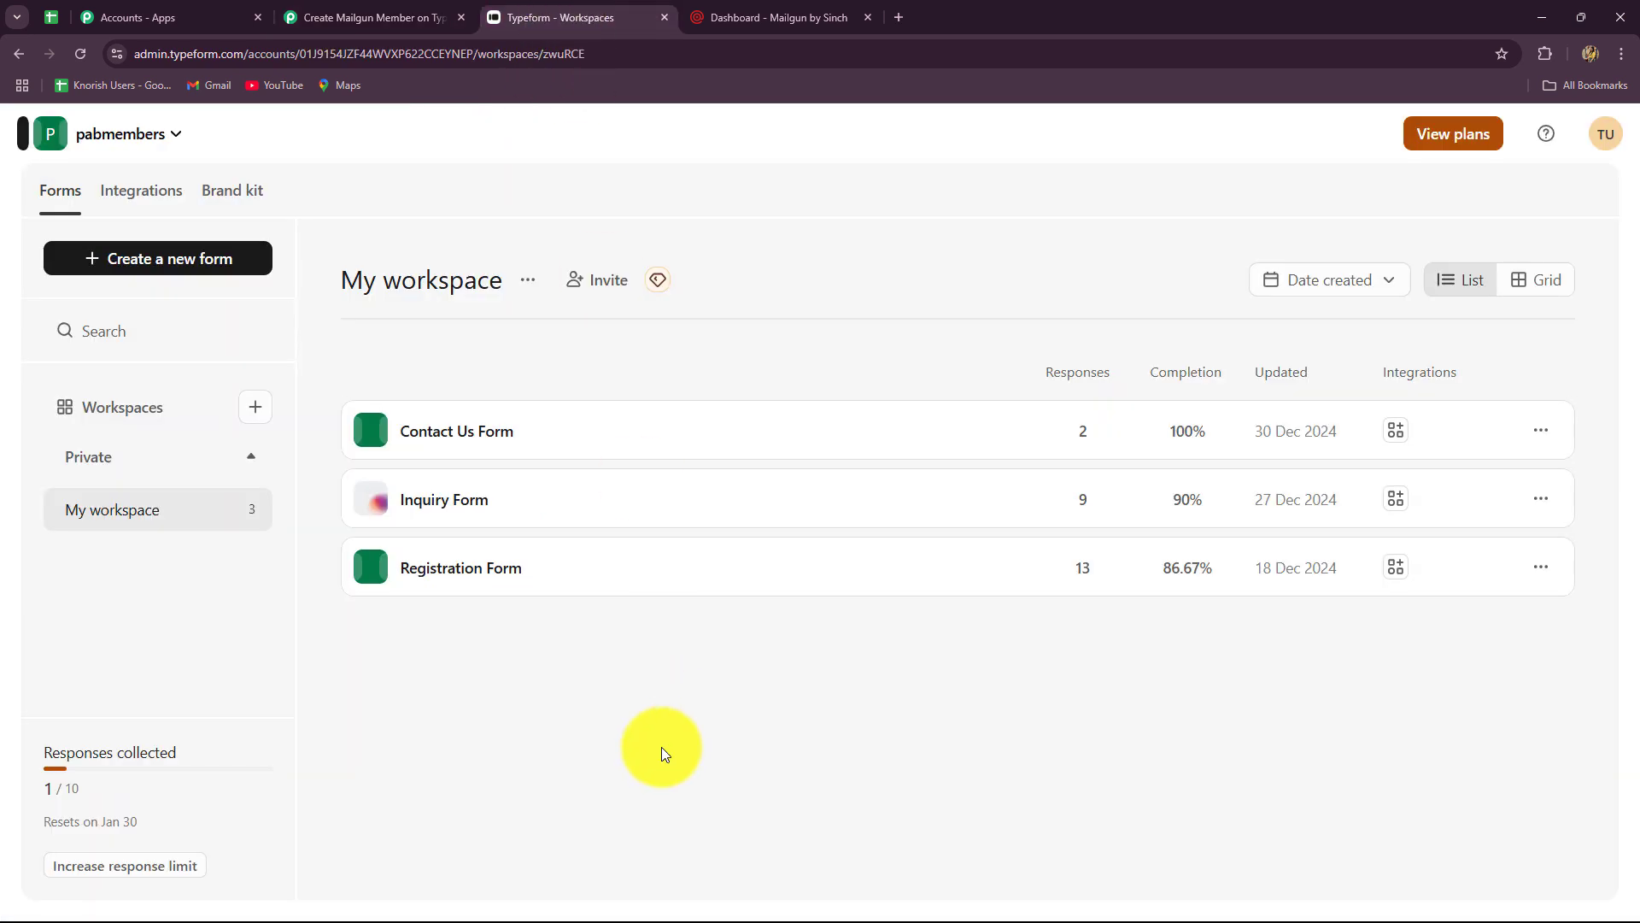
- Copy the Inquiry Form's public share link and open the live form in a new tab
click(511, 512)
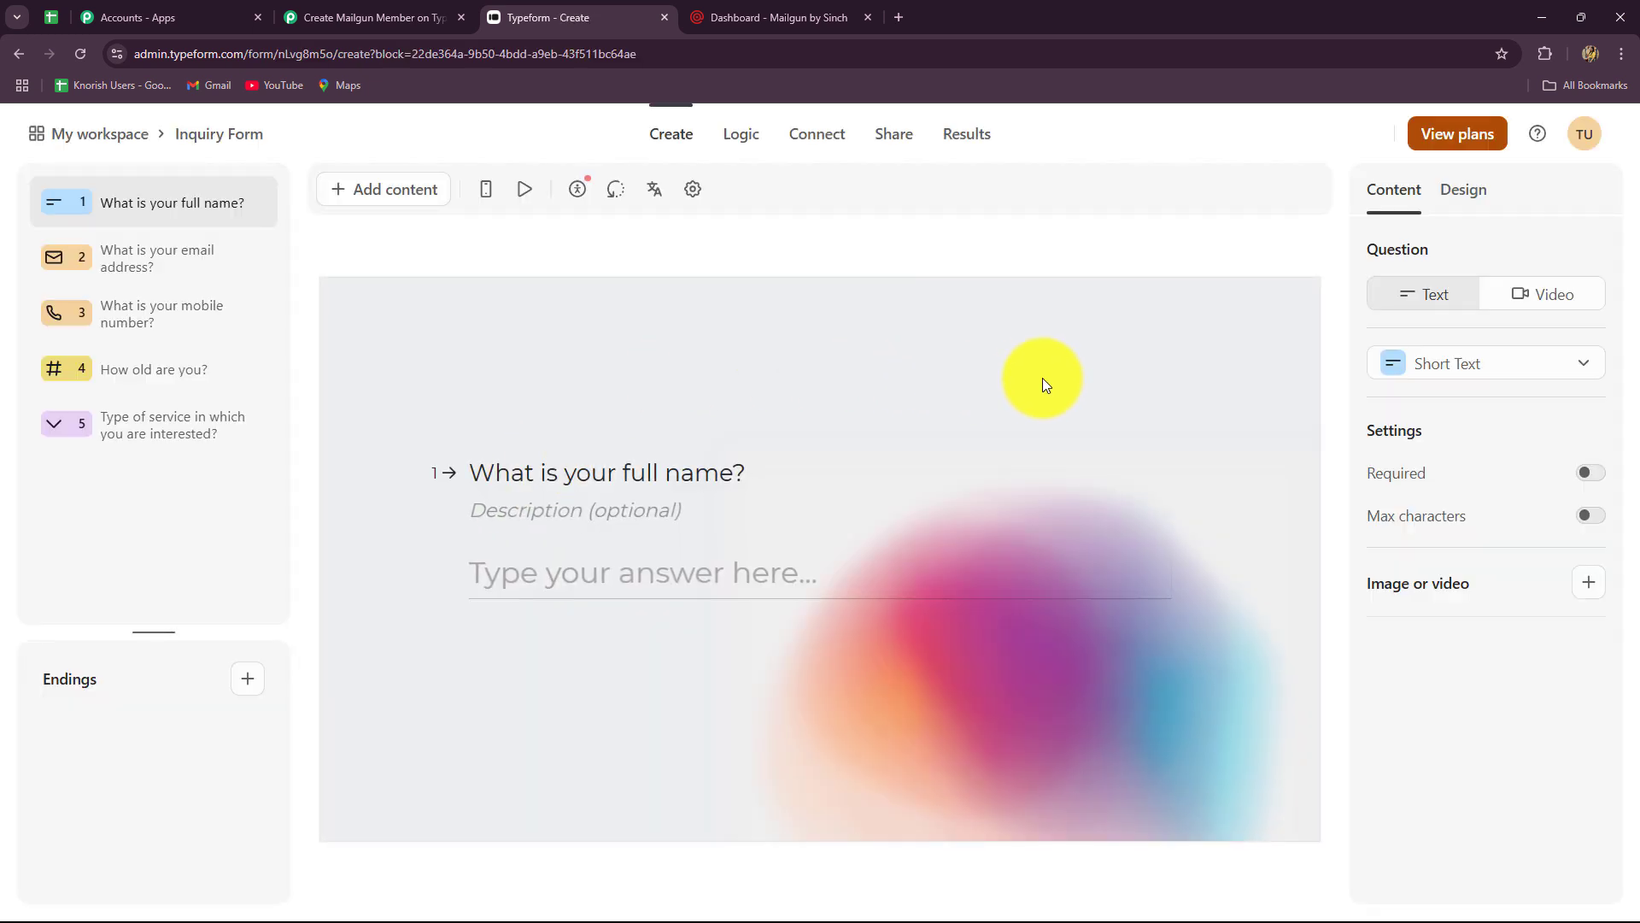
click(888, 134)
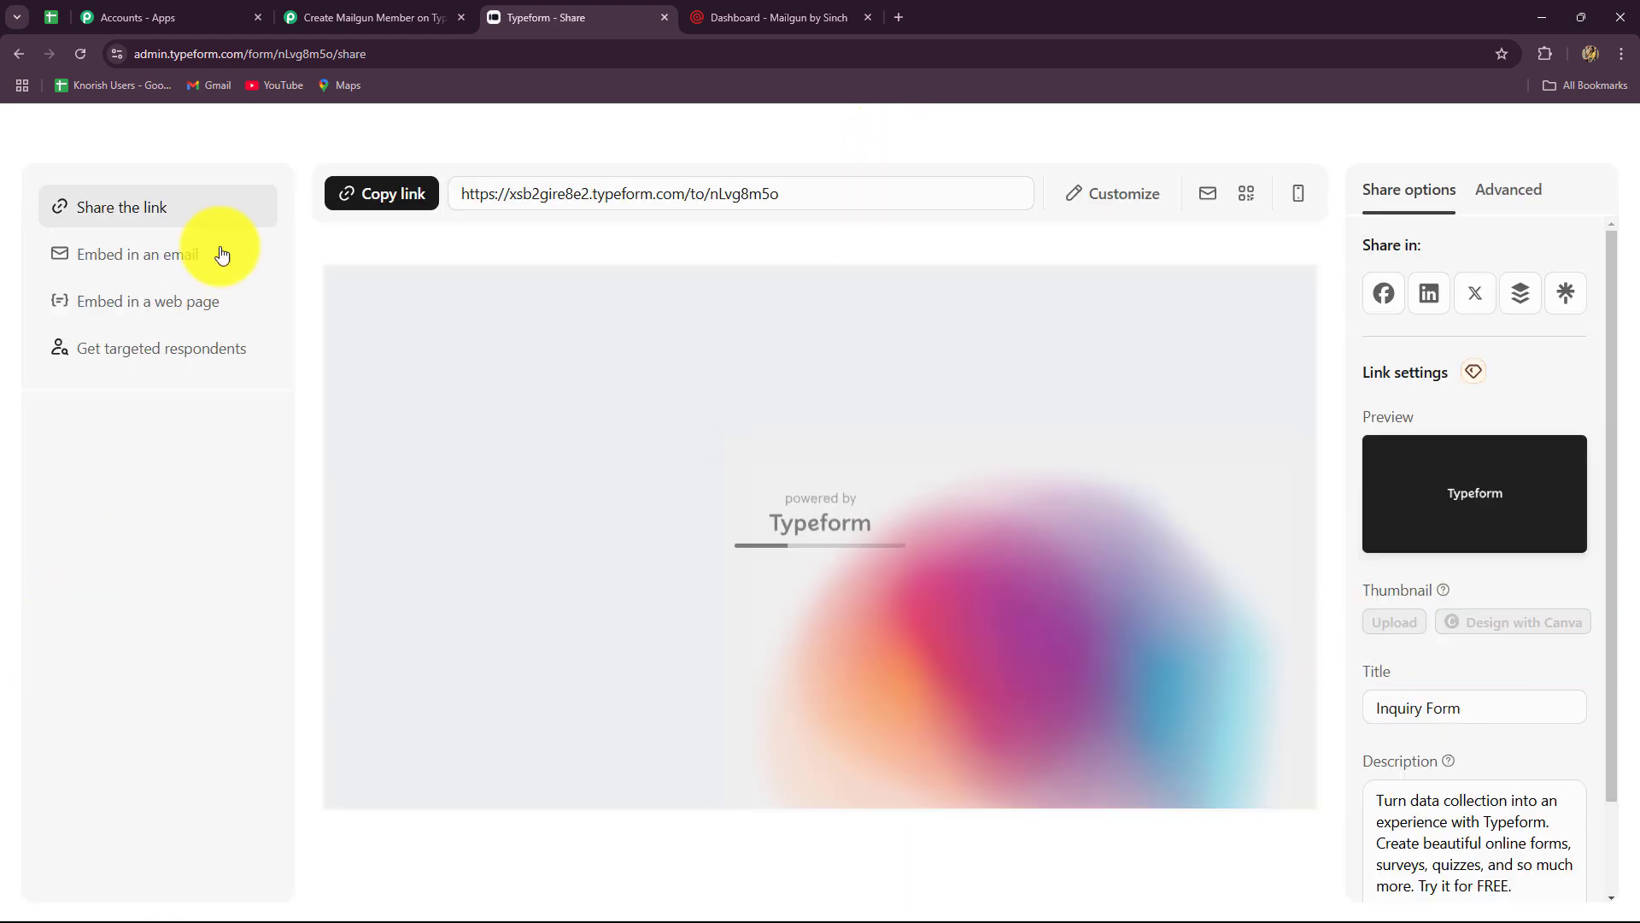
click(371, 193)
click(900, 9)
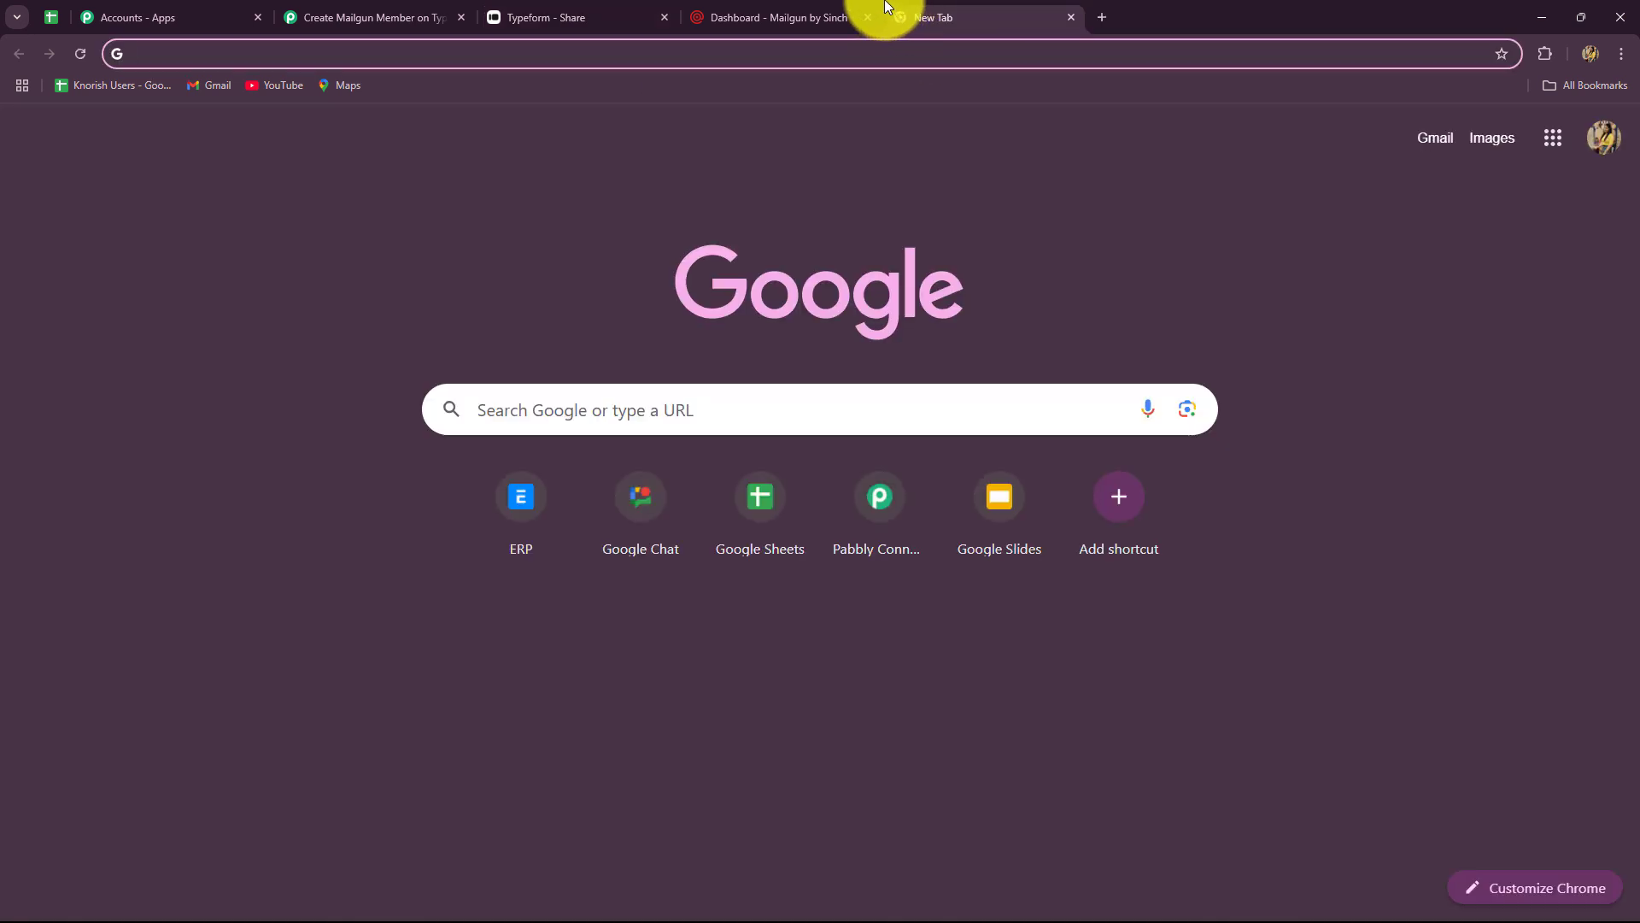
key(ctrl+v)
key(Return)
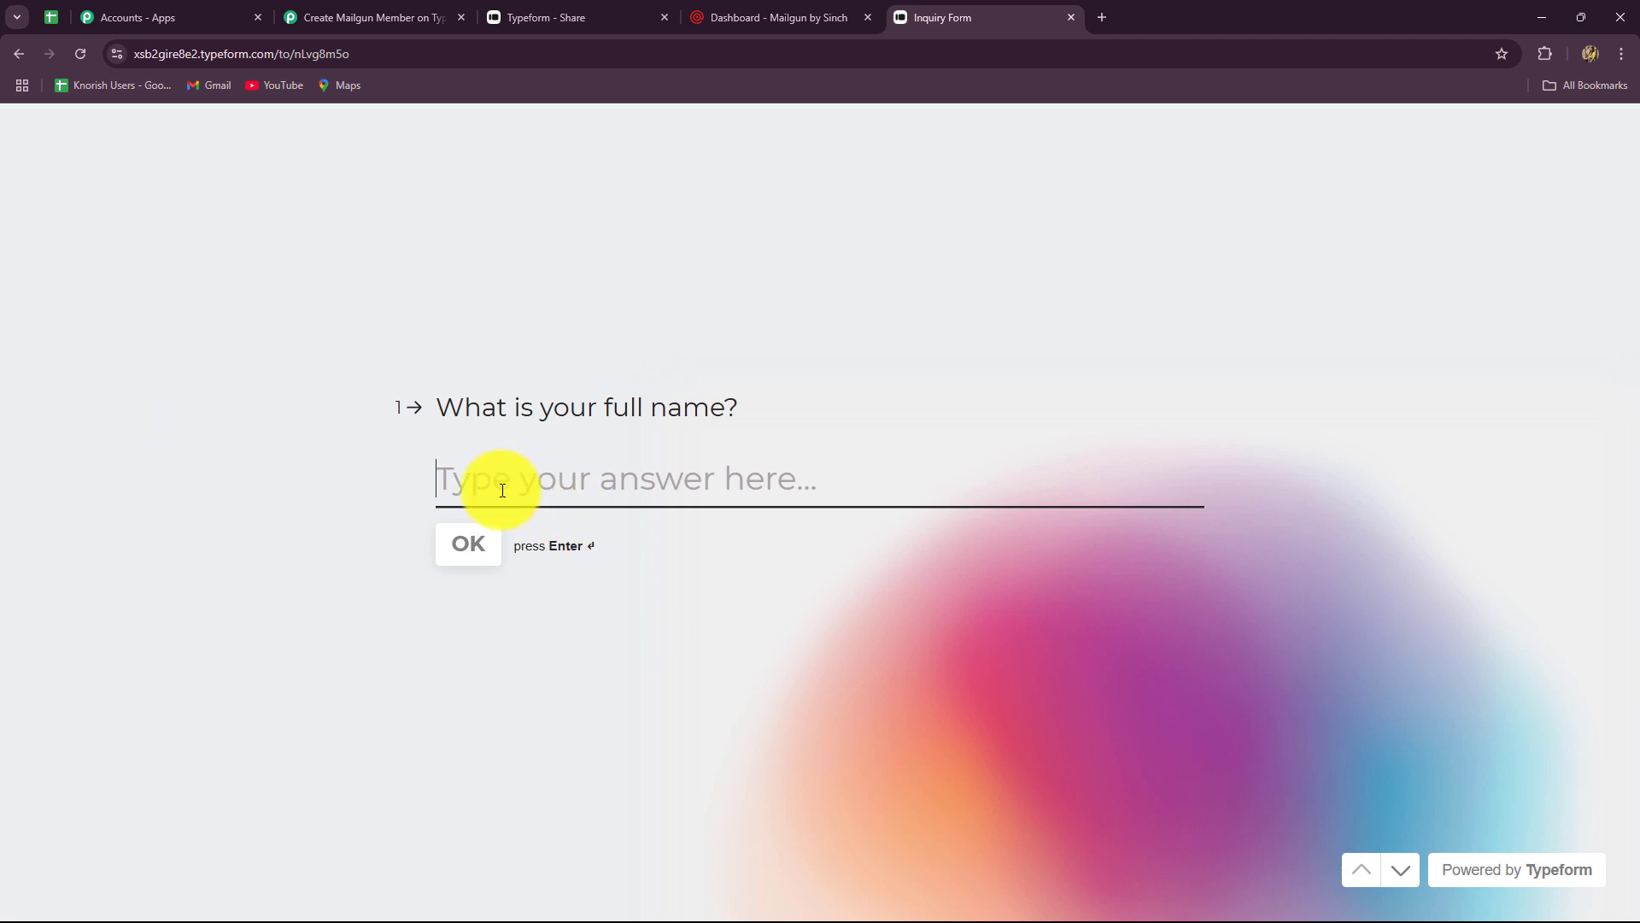
- Answer the full name 'New Lead', the email, and a phone number with India as country
key(Caps_Lock)
text(New Lead)
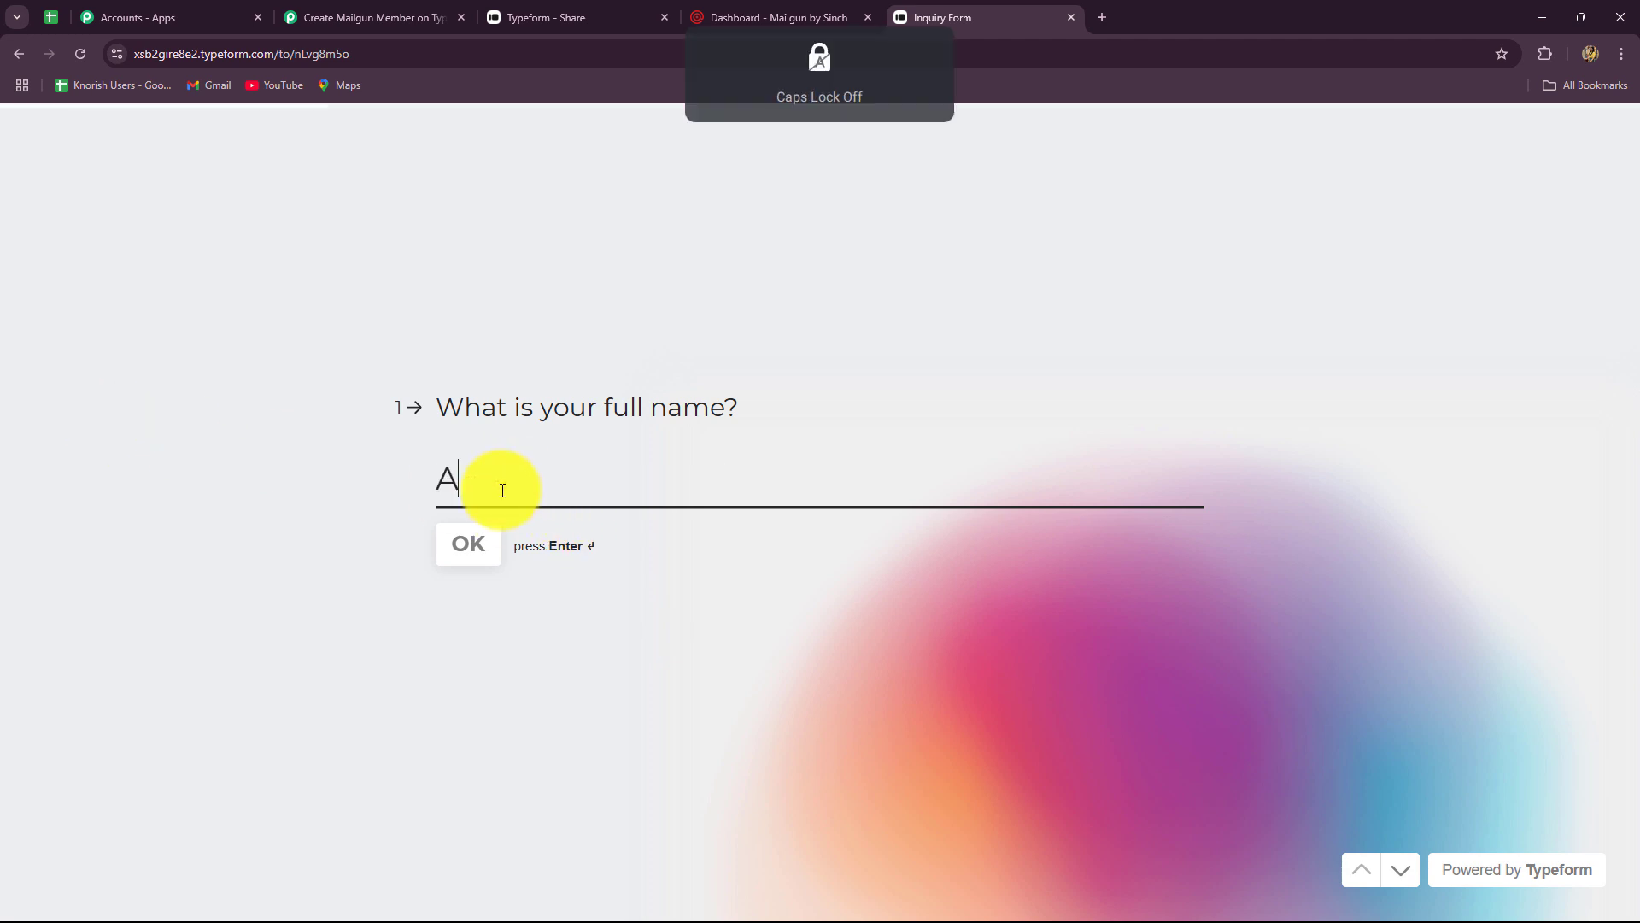
click(466, 528)
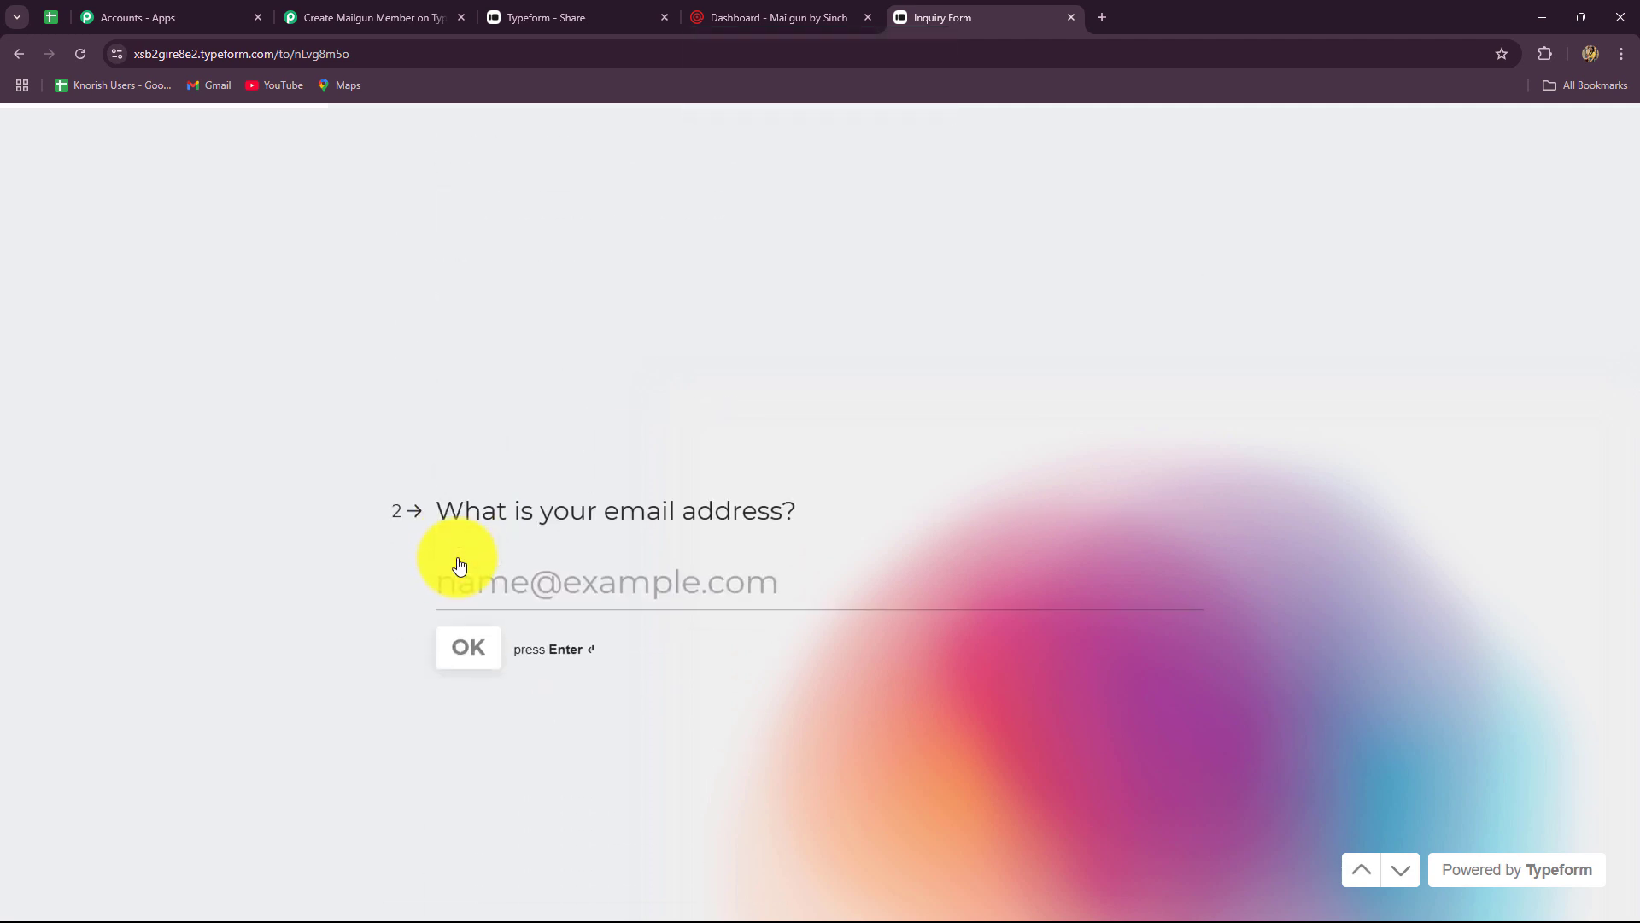
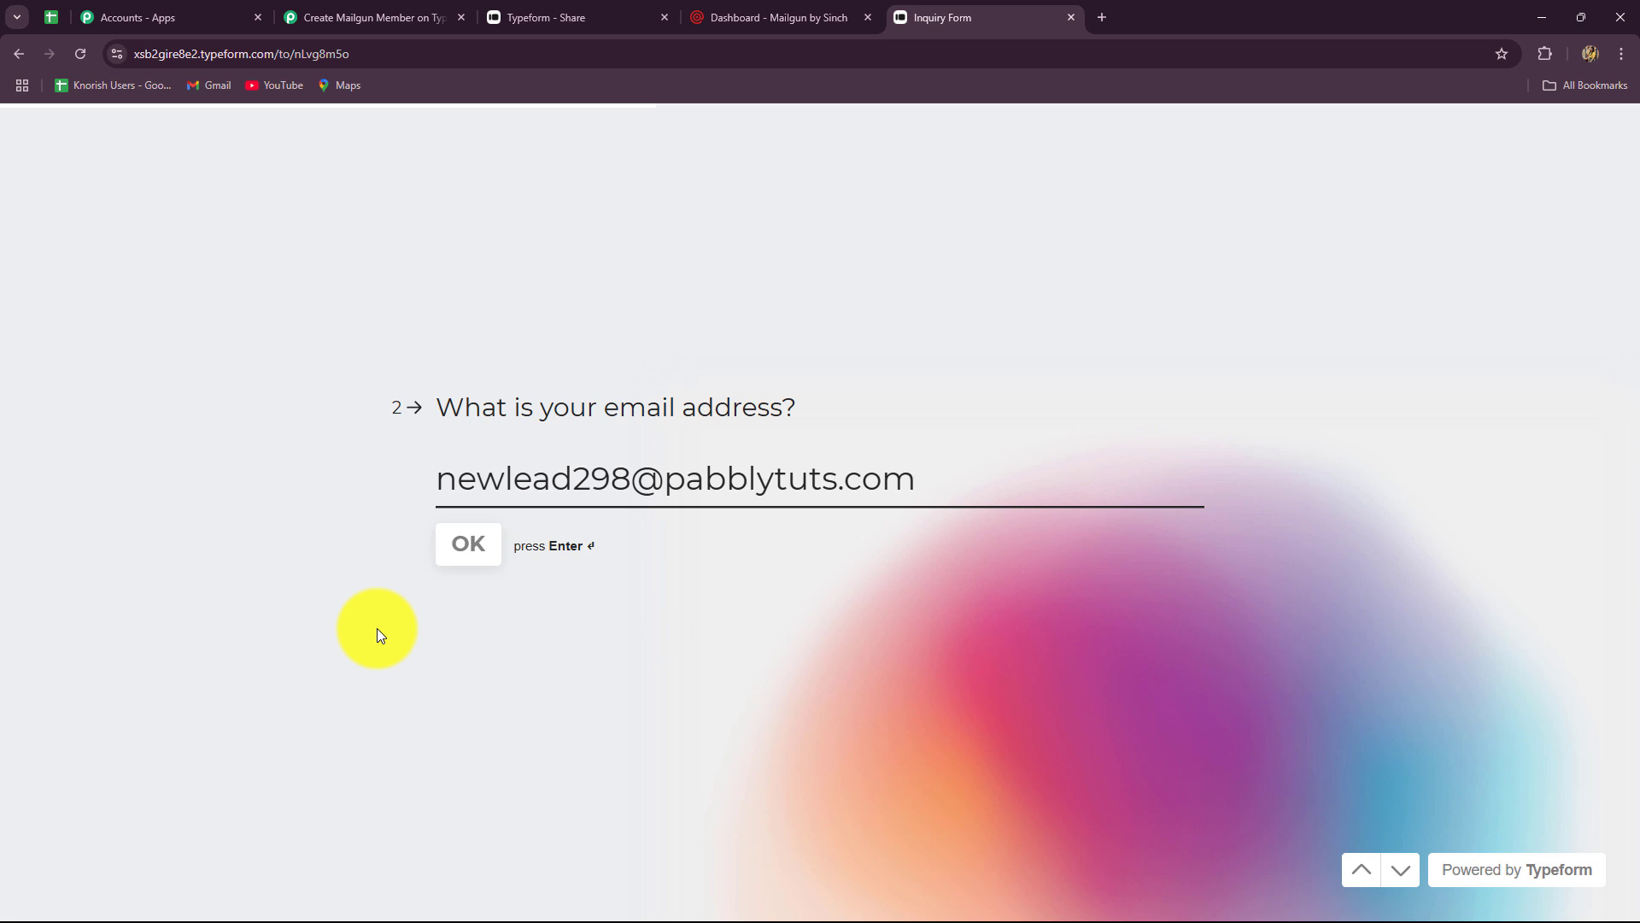
click(441, 541)
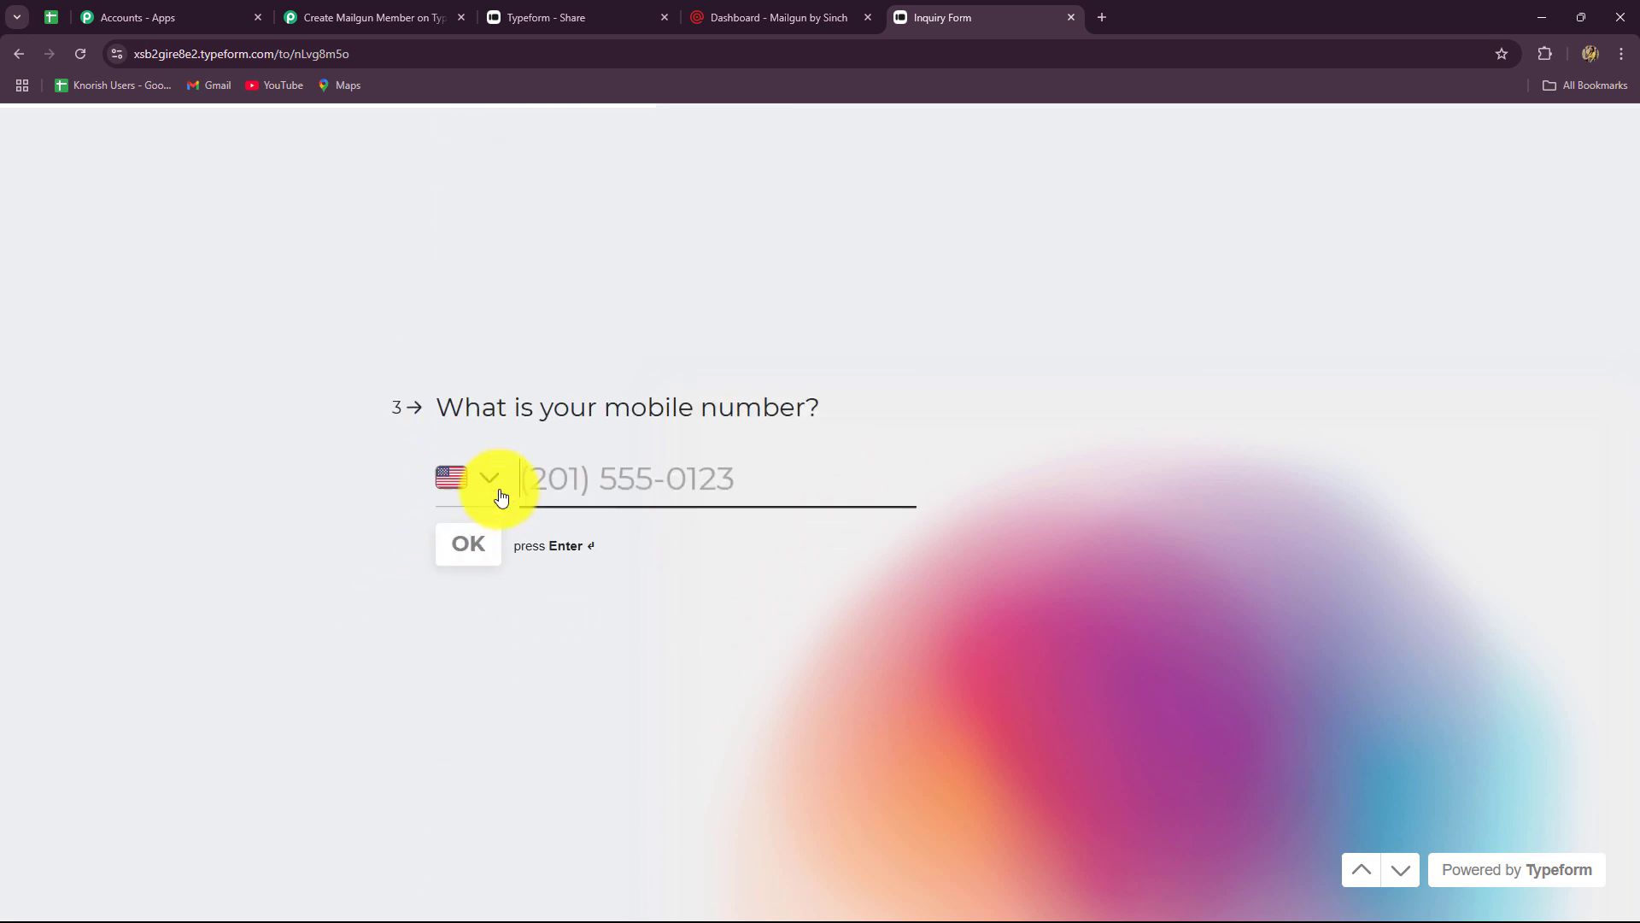
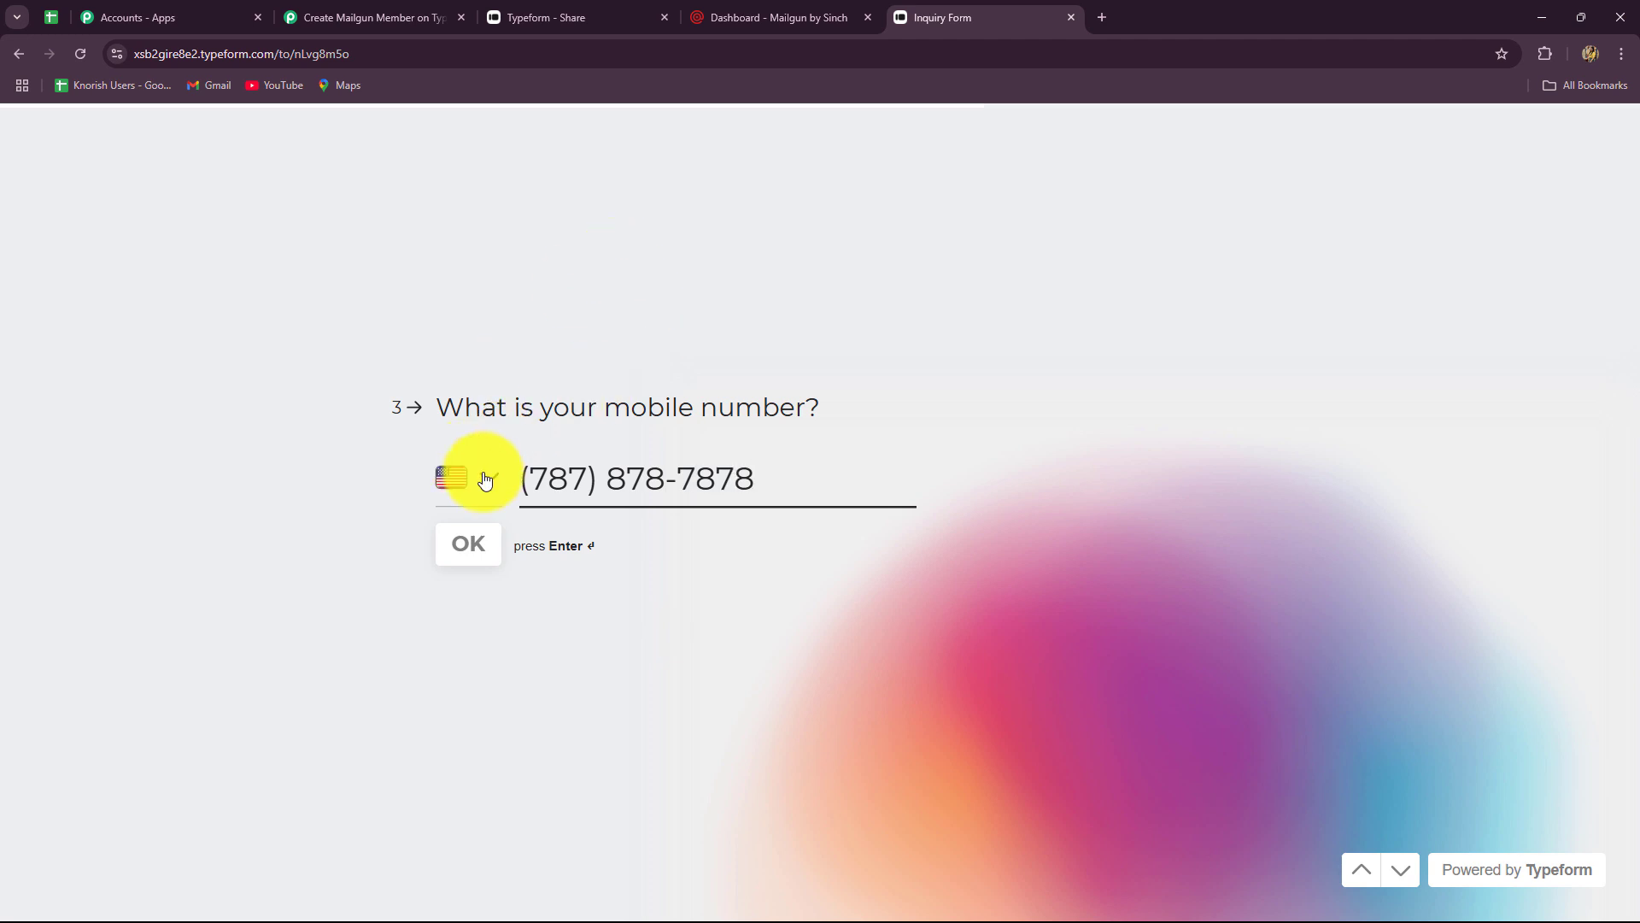
click(485, 480)
text(ind)
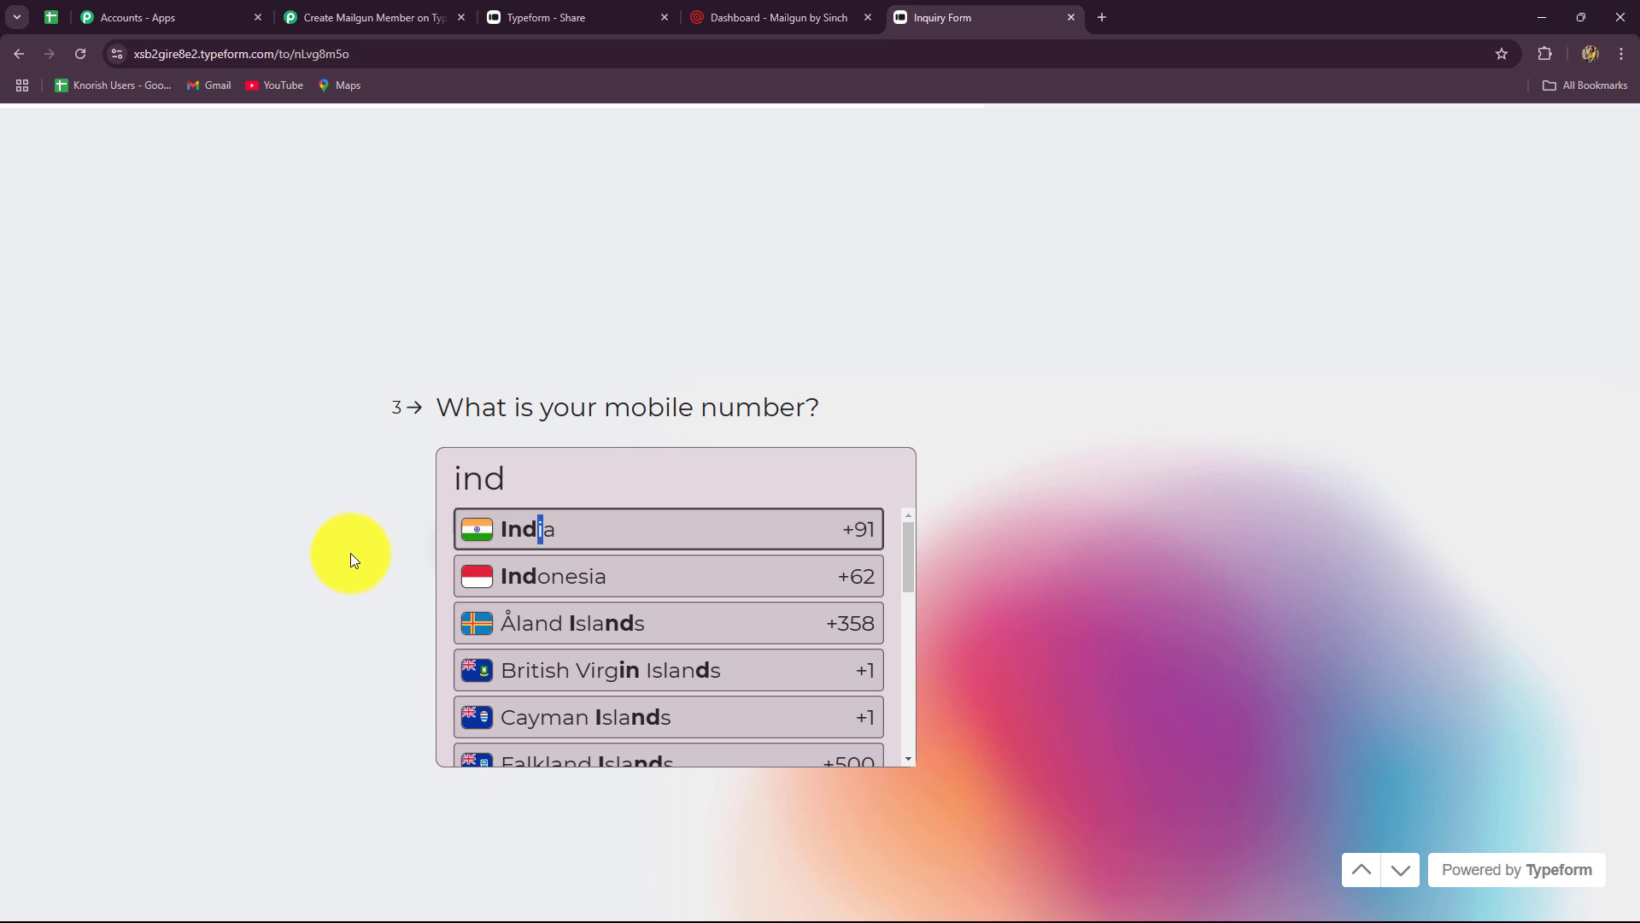
key(Return)
click(484, 558)
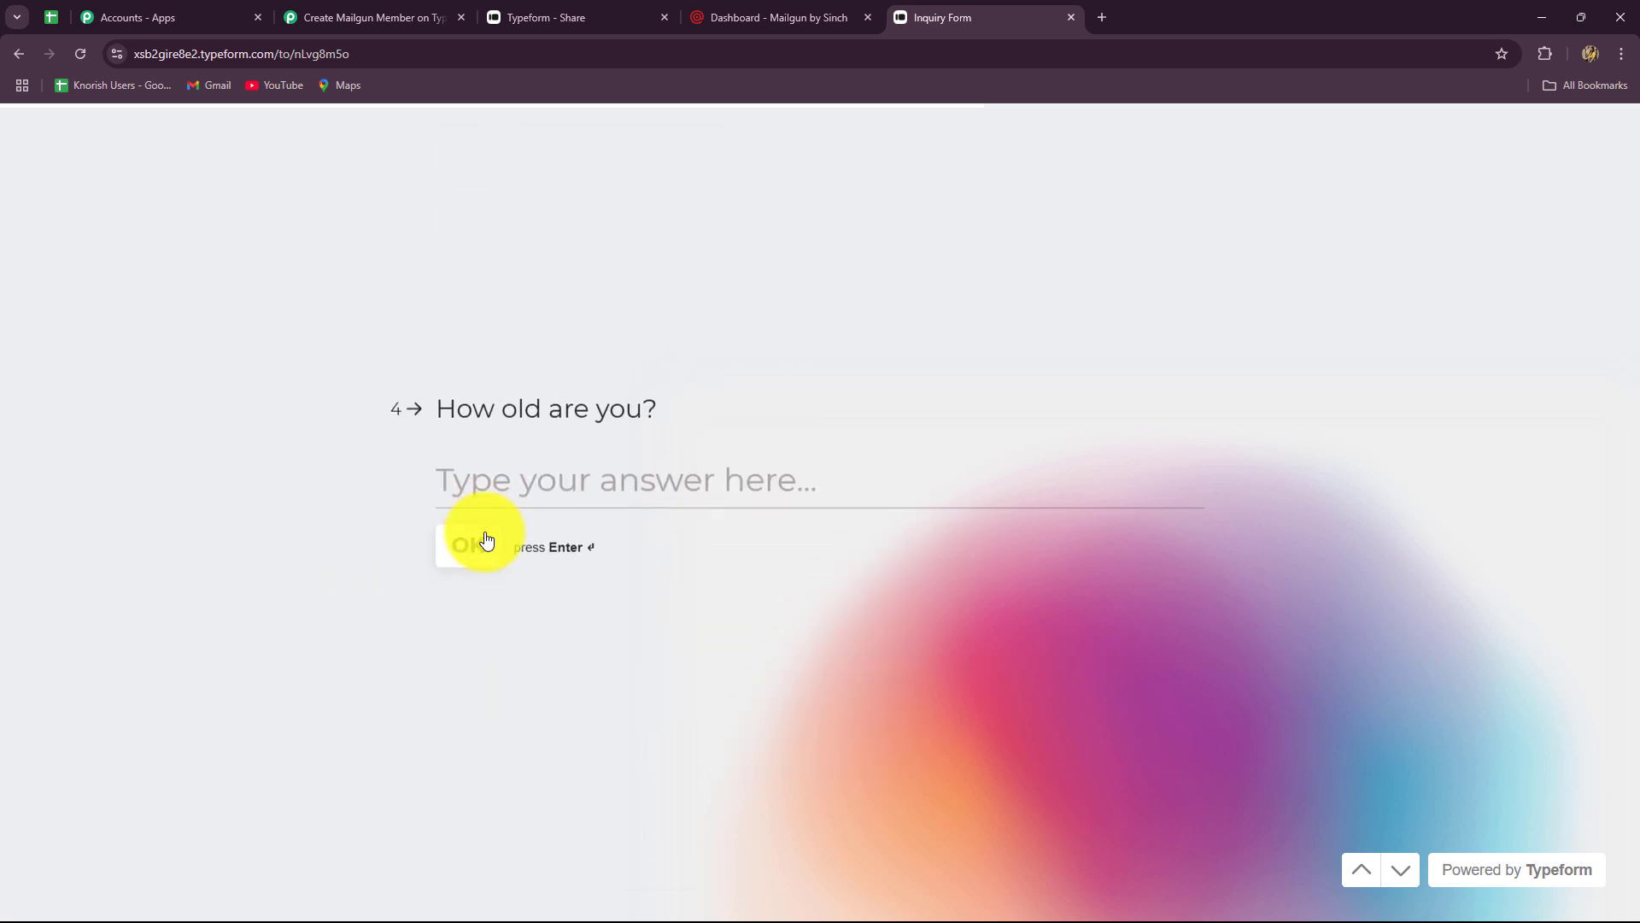
- Enter age 23, choose Content Creation, submit, and rate the experience 3 out of 5
text(23)
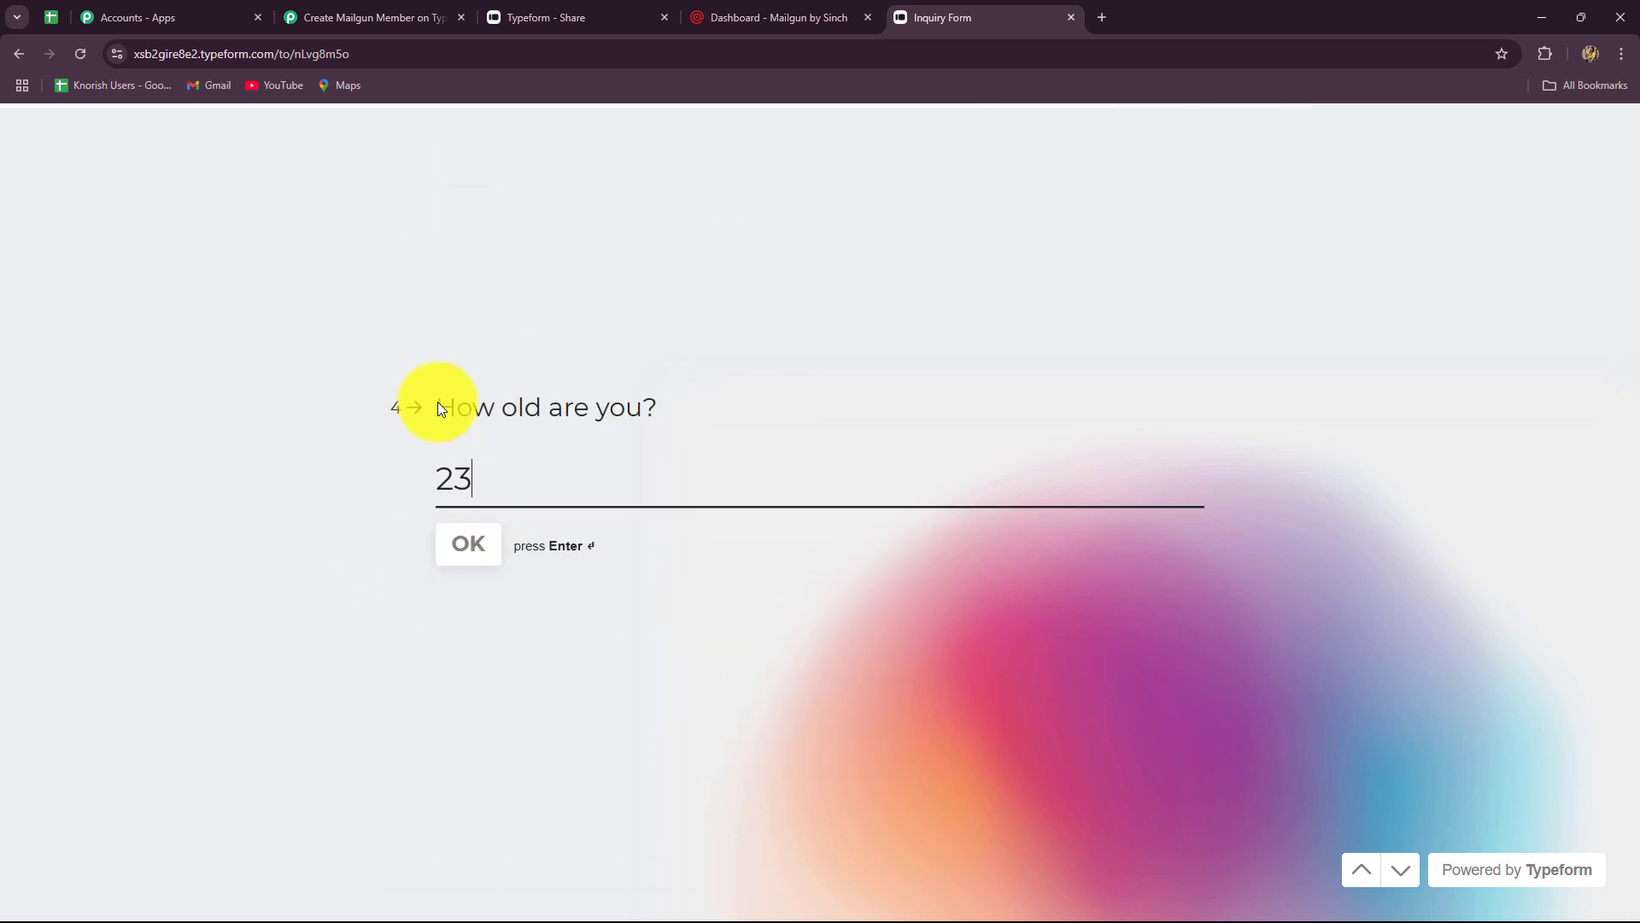
click(466, 557)
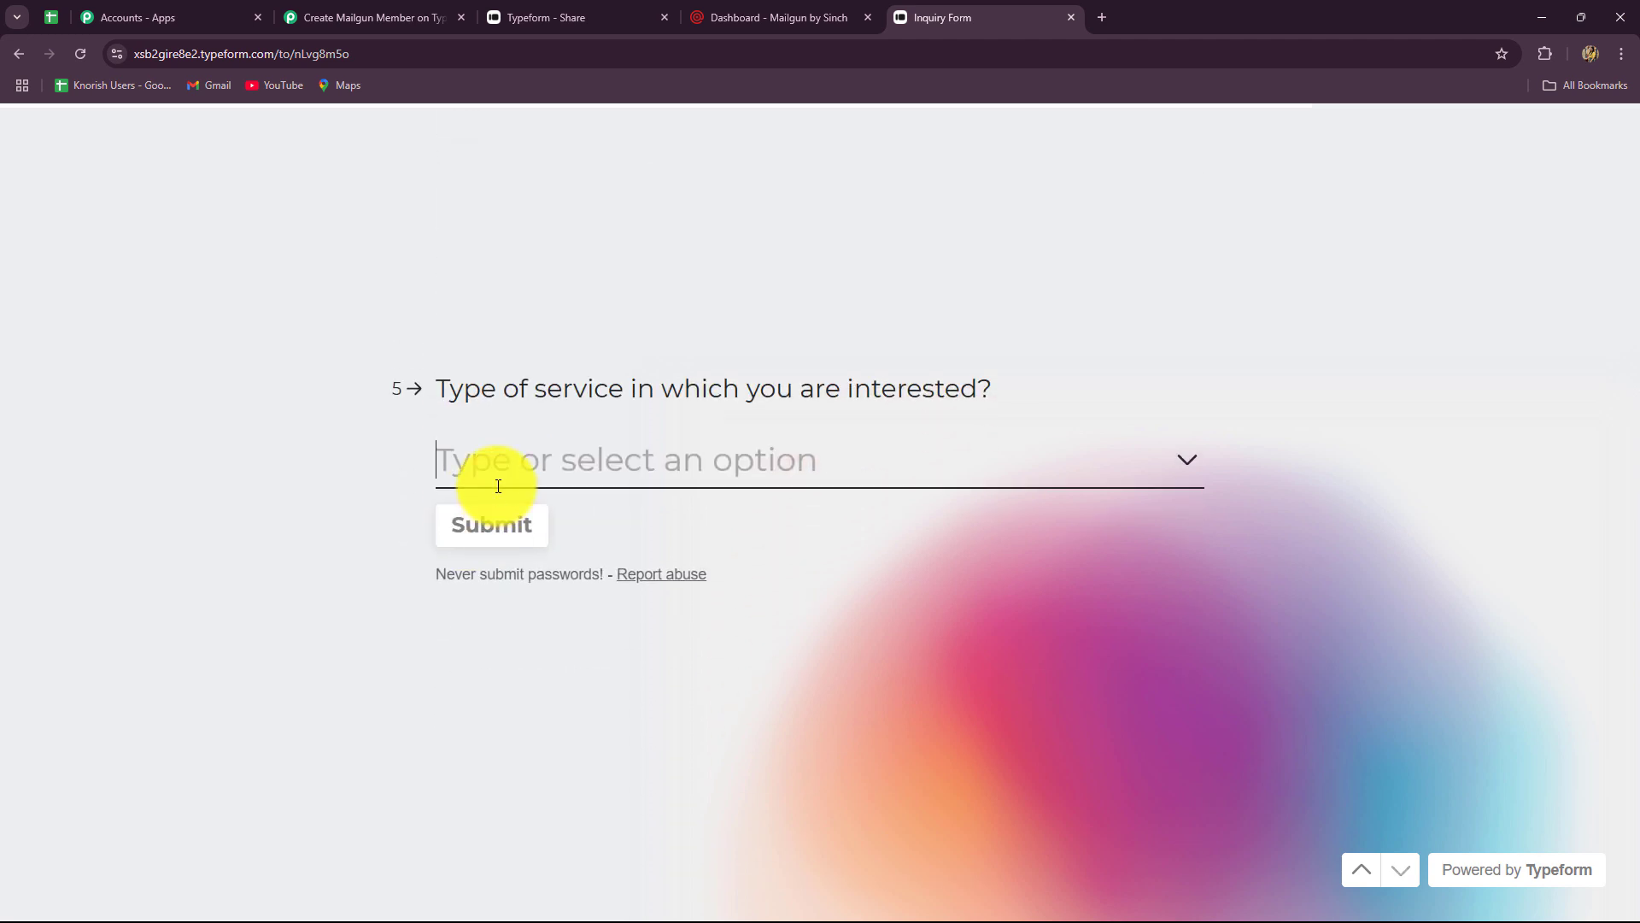
click(498, 485)
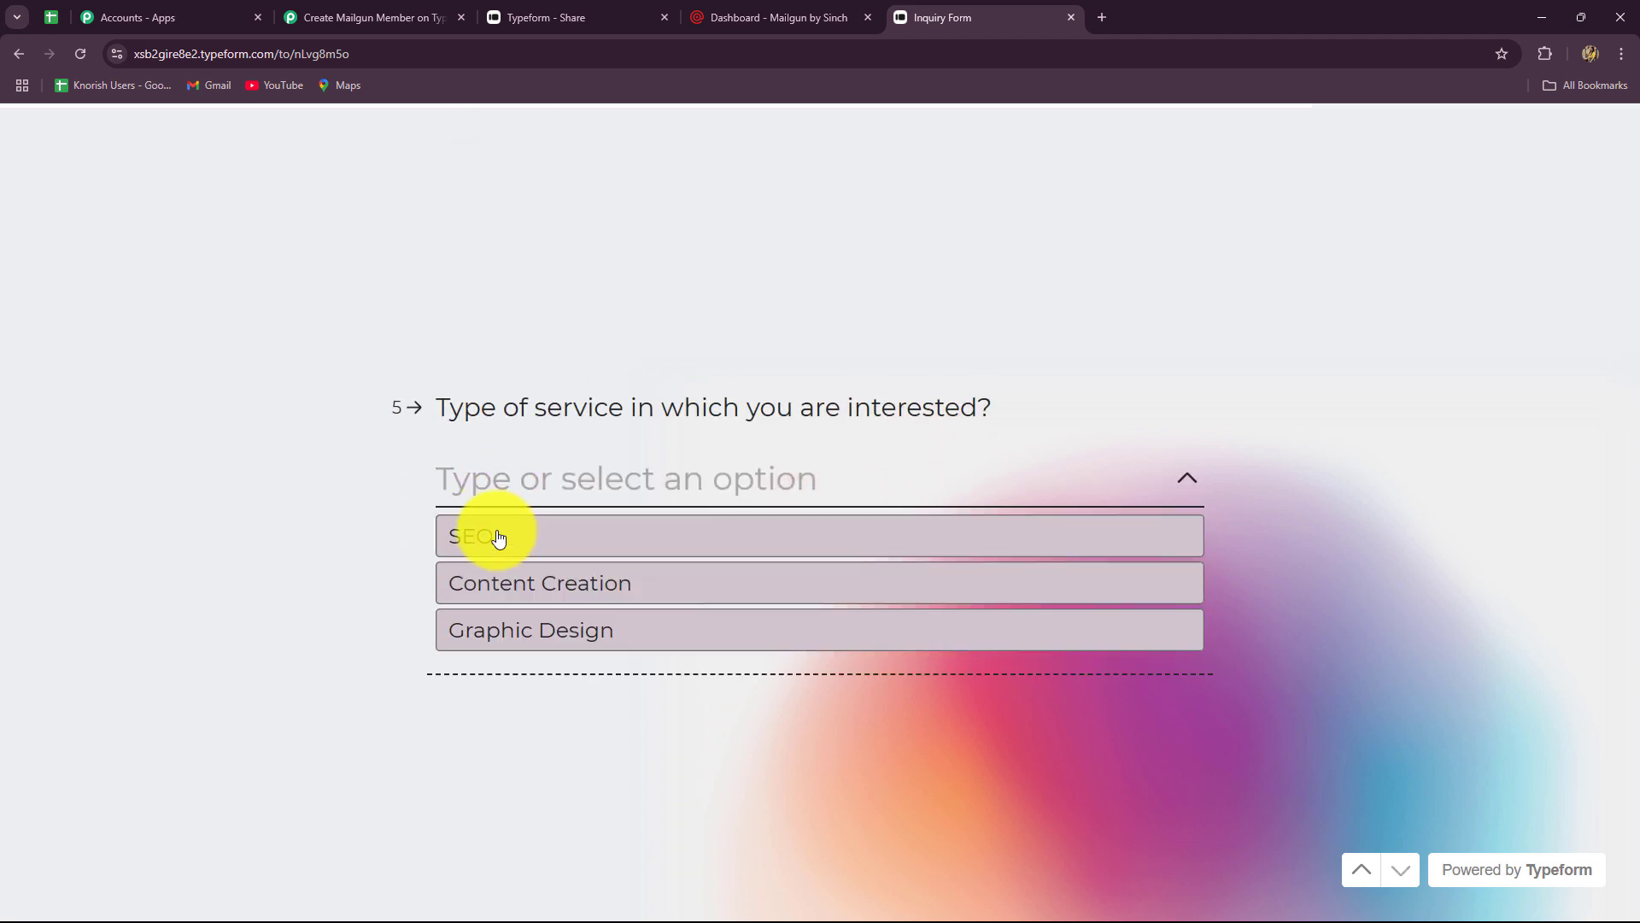
click(489, 604)
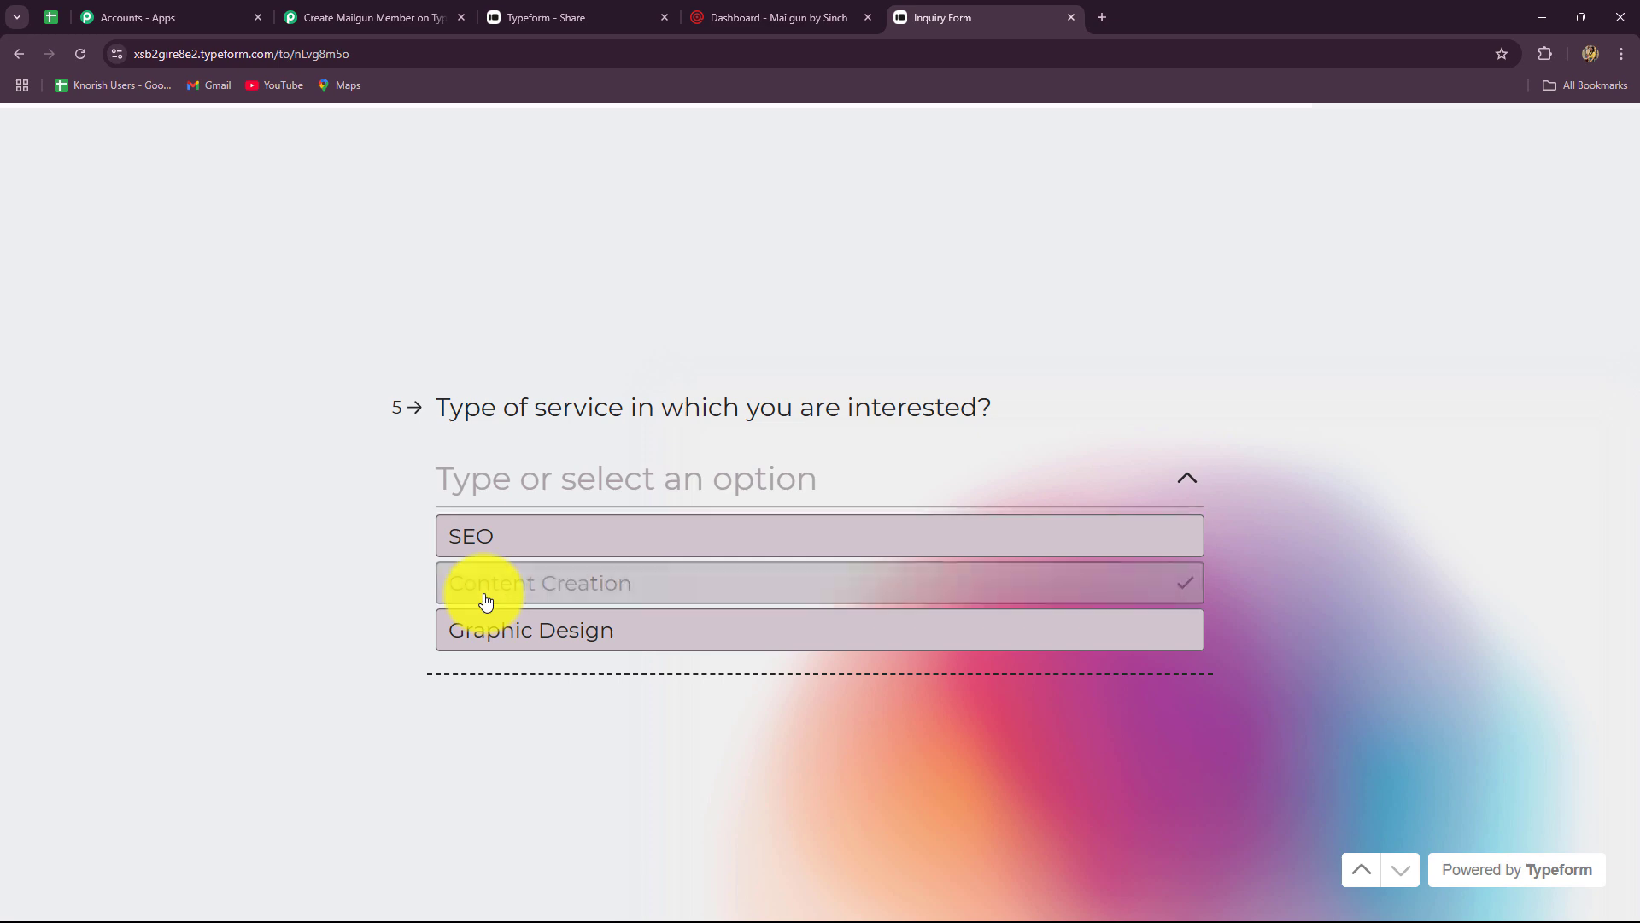
click(488, 534)
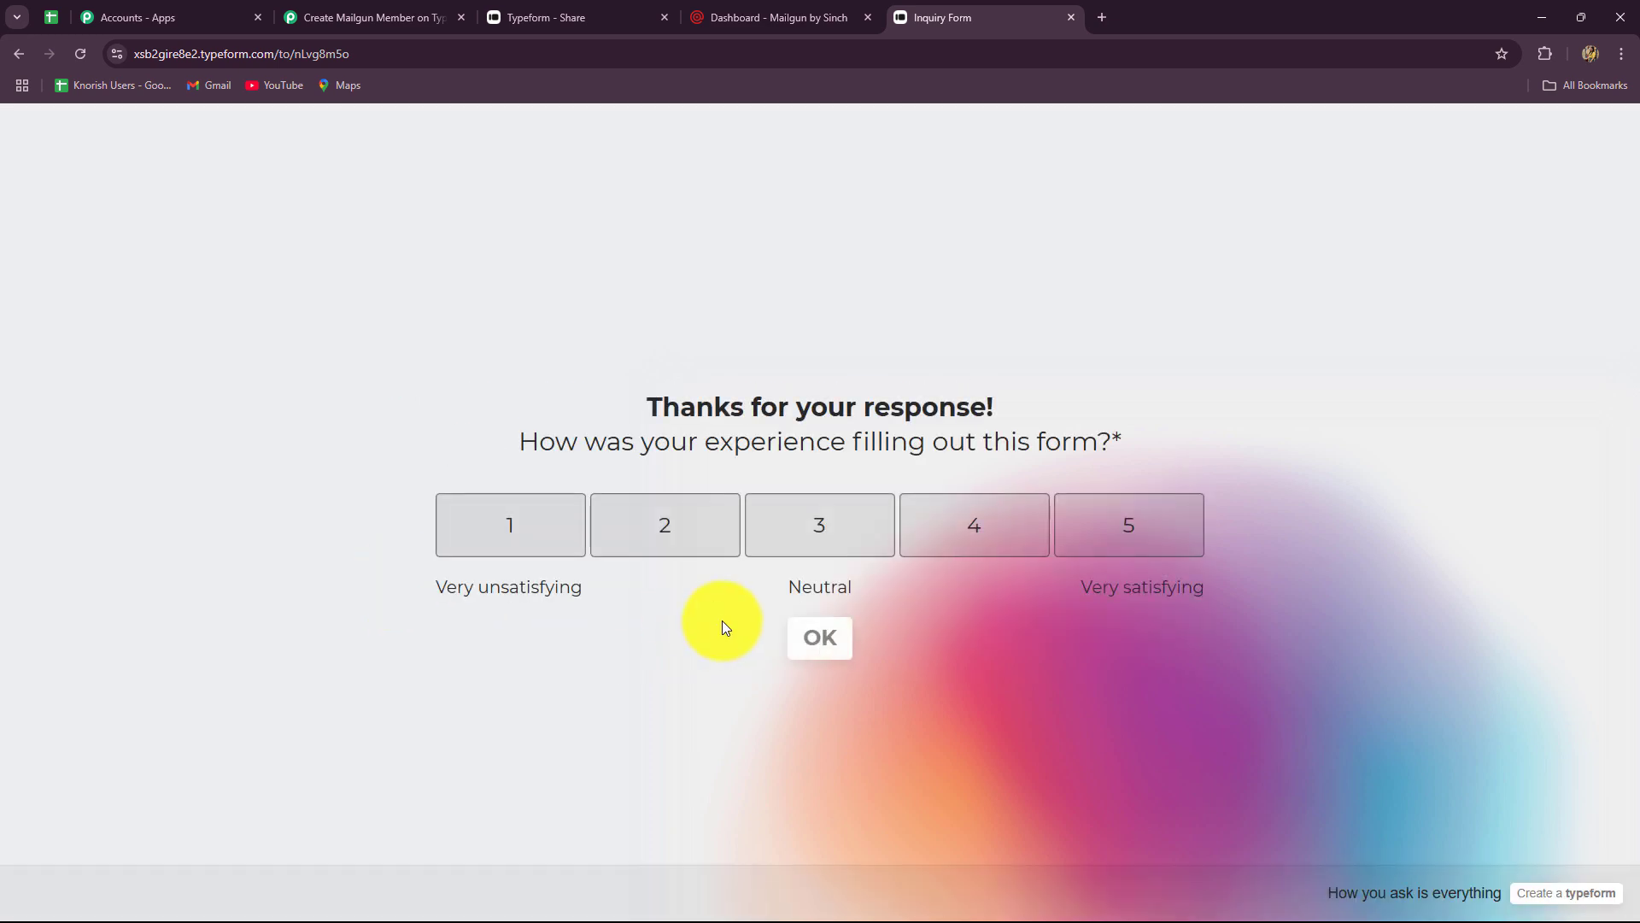
click(882, 547)
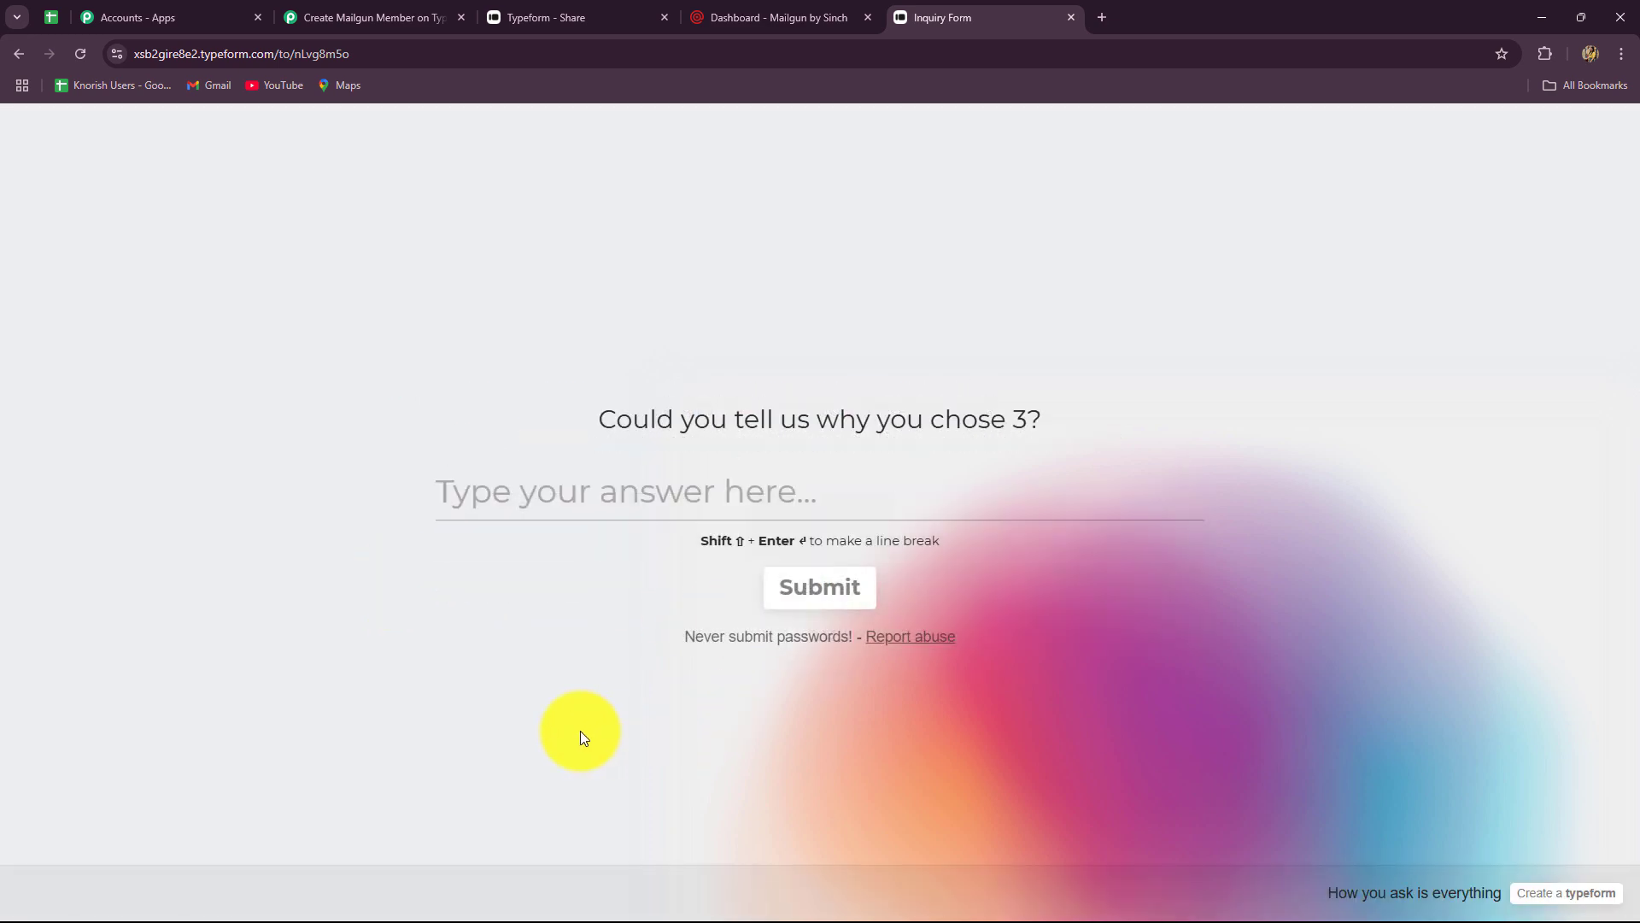
click(834, 608)
- Inspect Response A's captured token, submission and landed-at timestamps, and form id
click(397, 12)
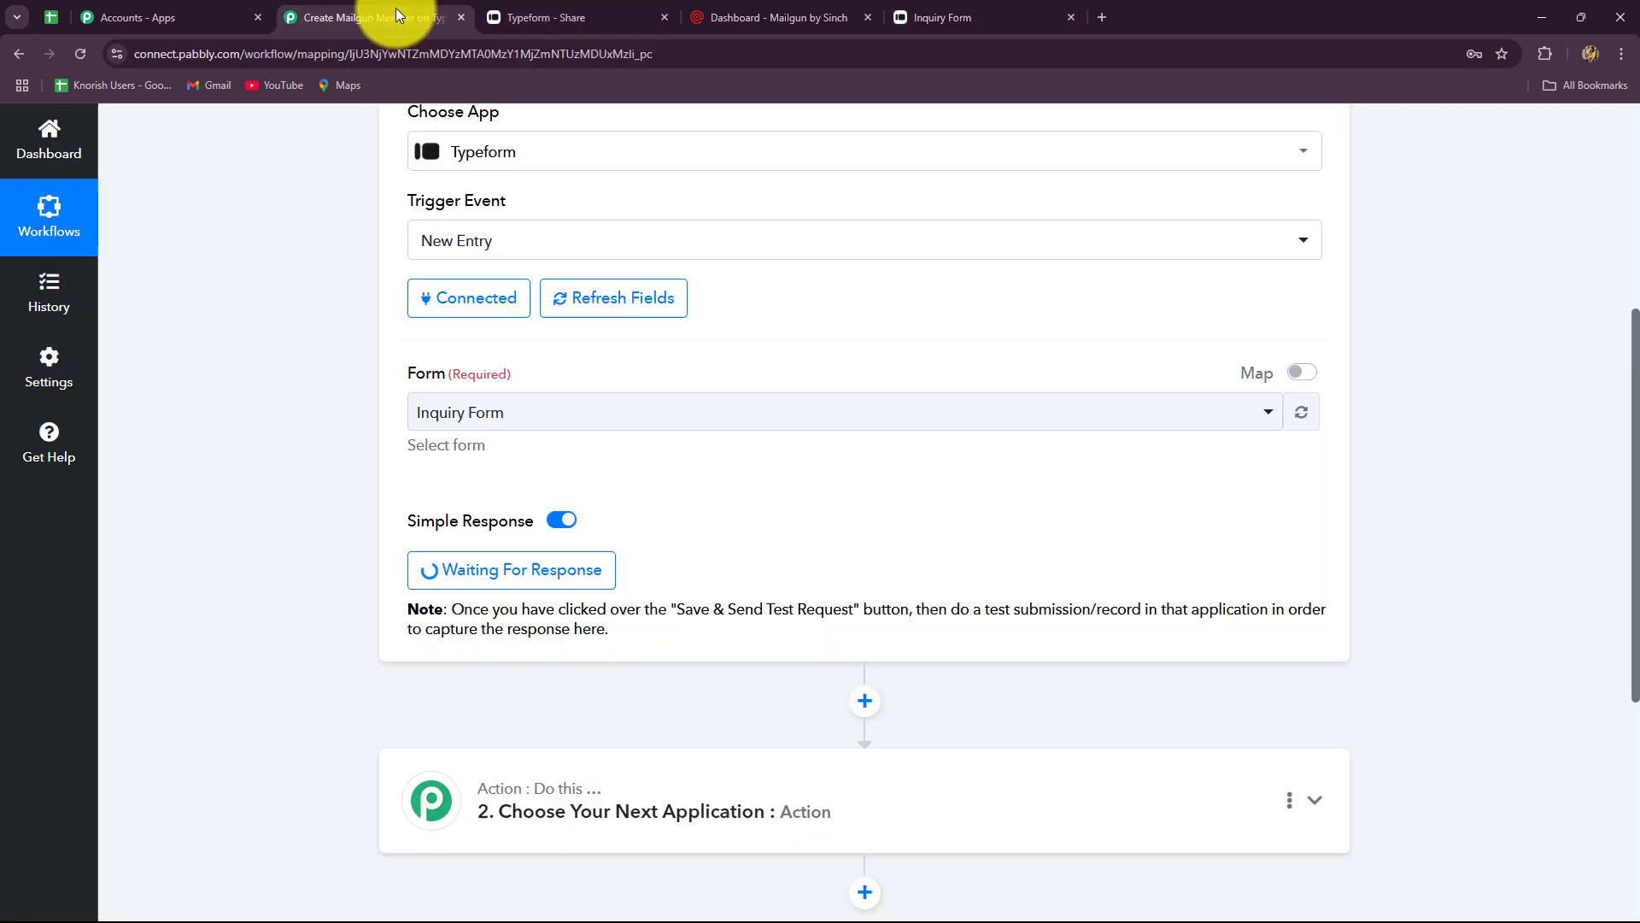
scroll(256, 498, down, 4)
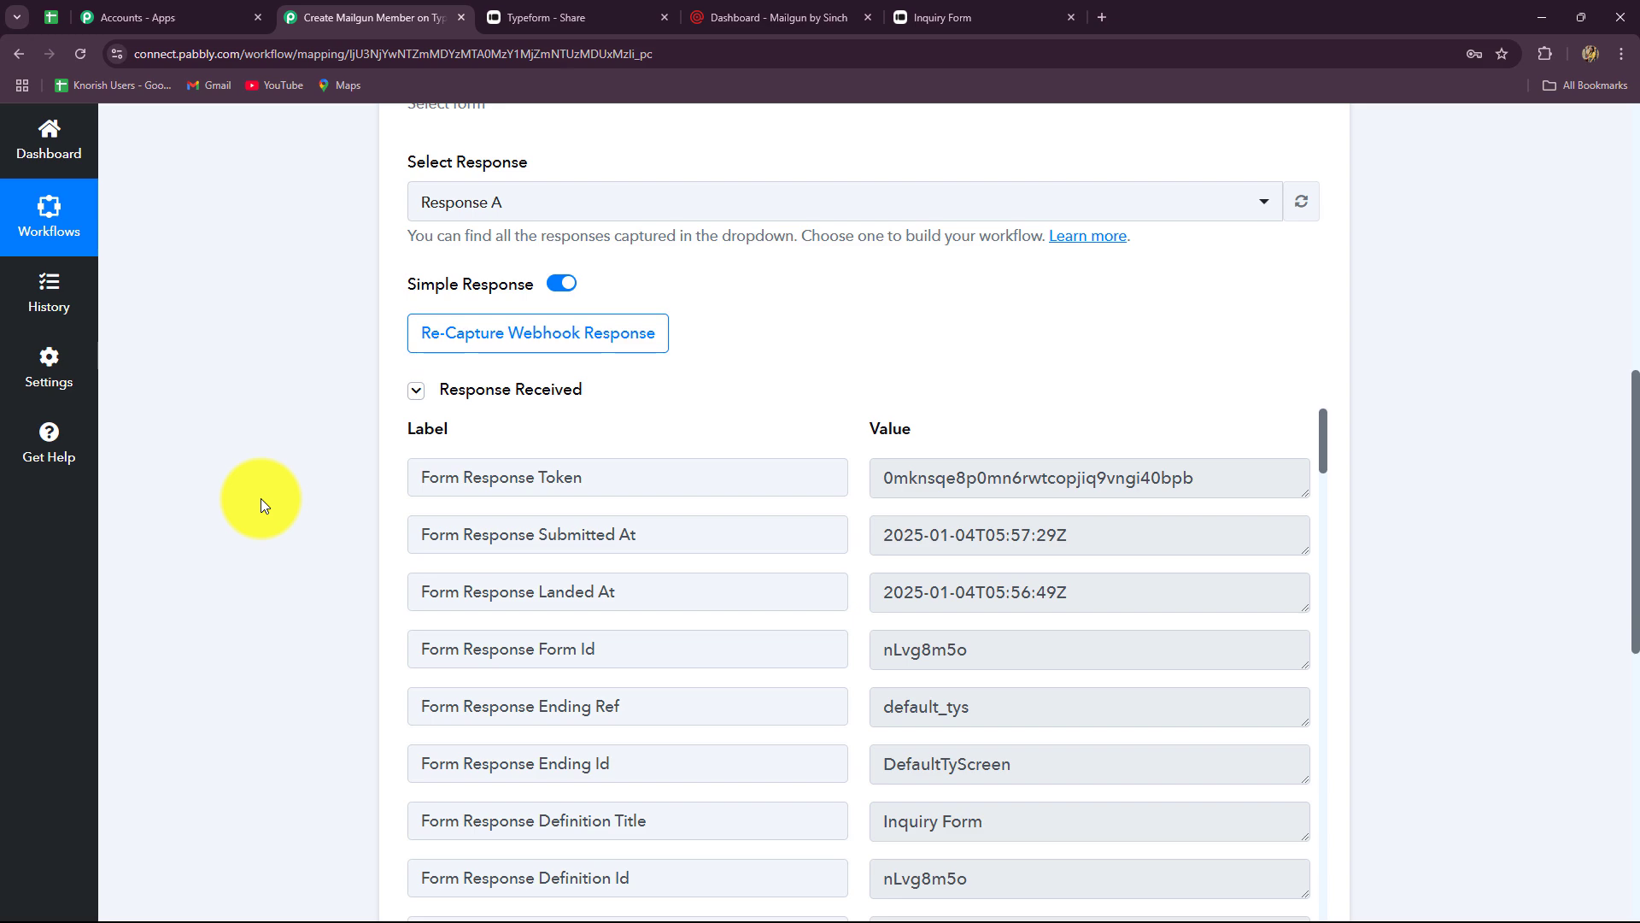
scroll(260, 499, down, 2)
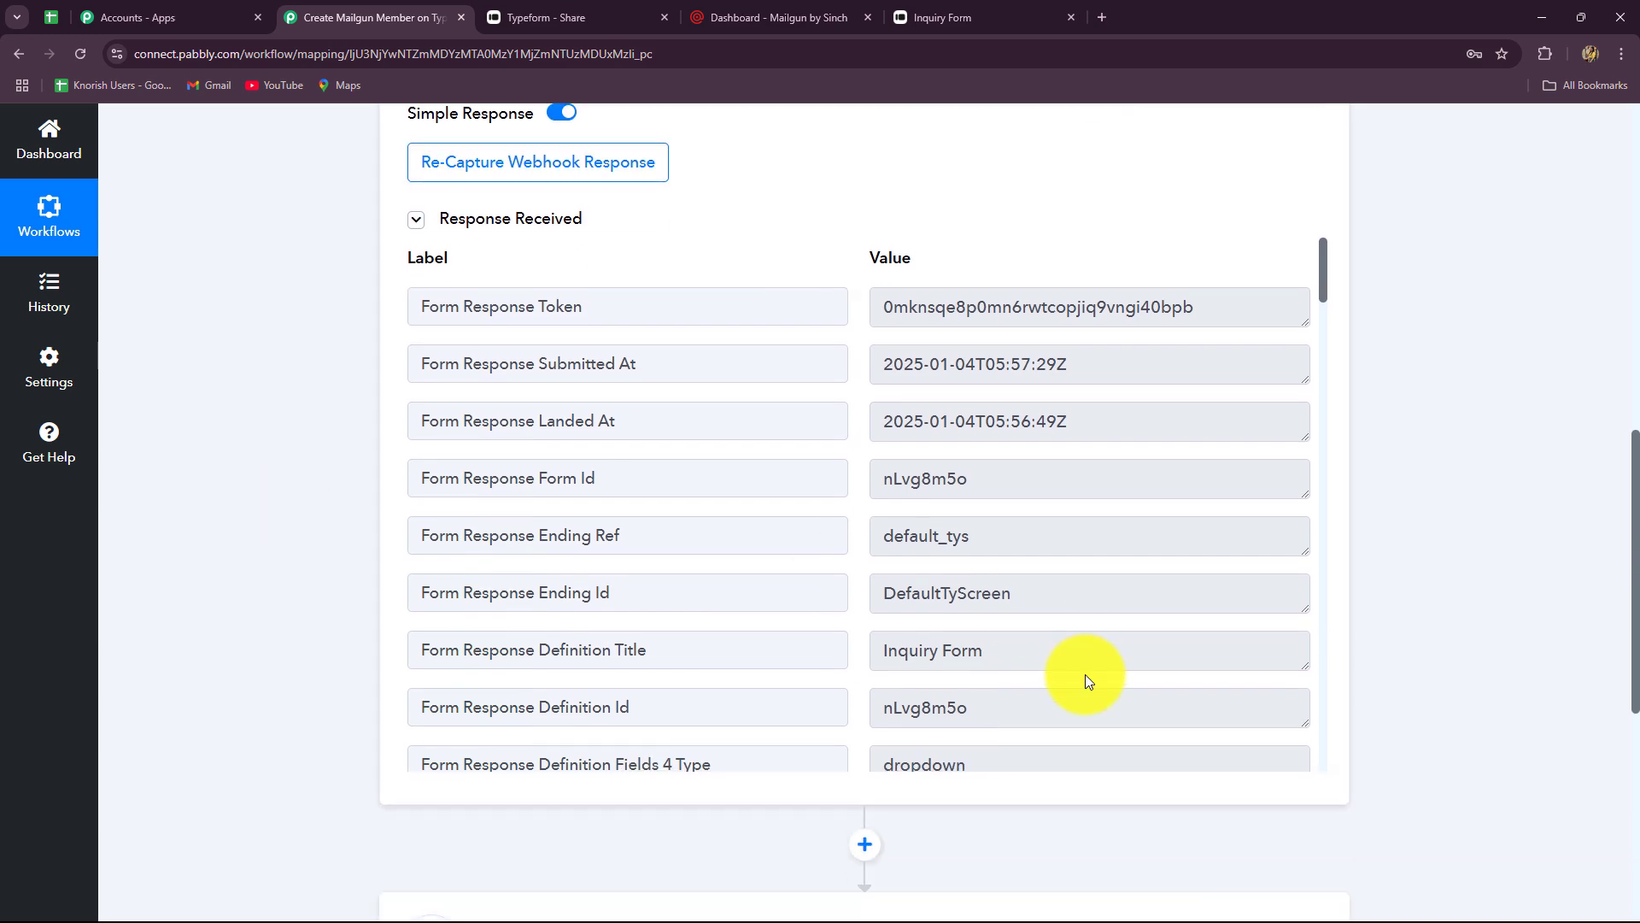
scroll(1102, 572, down, 10)
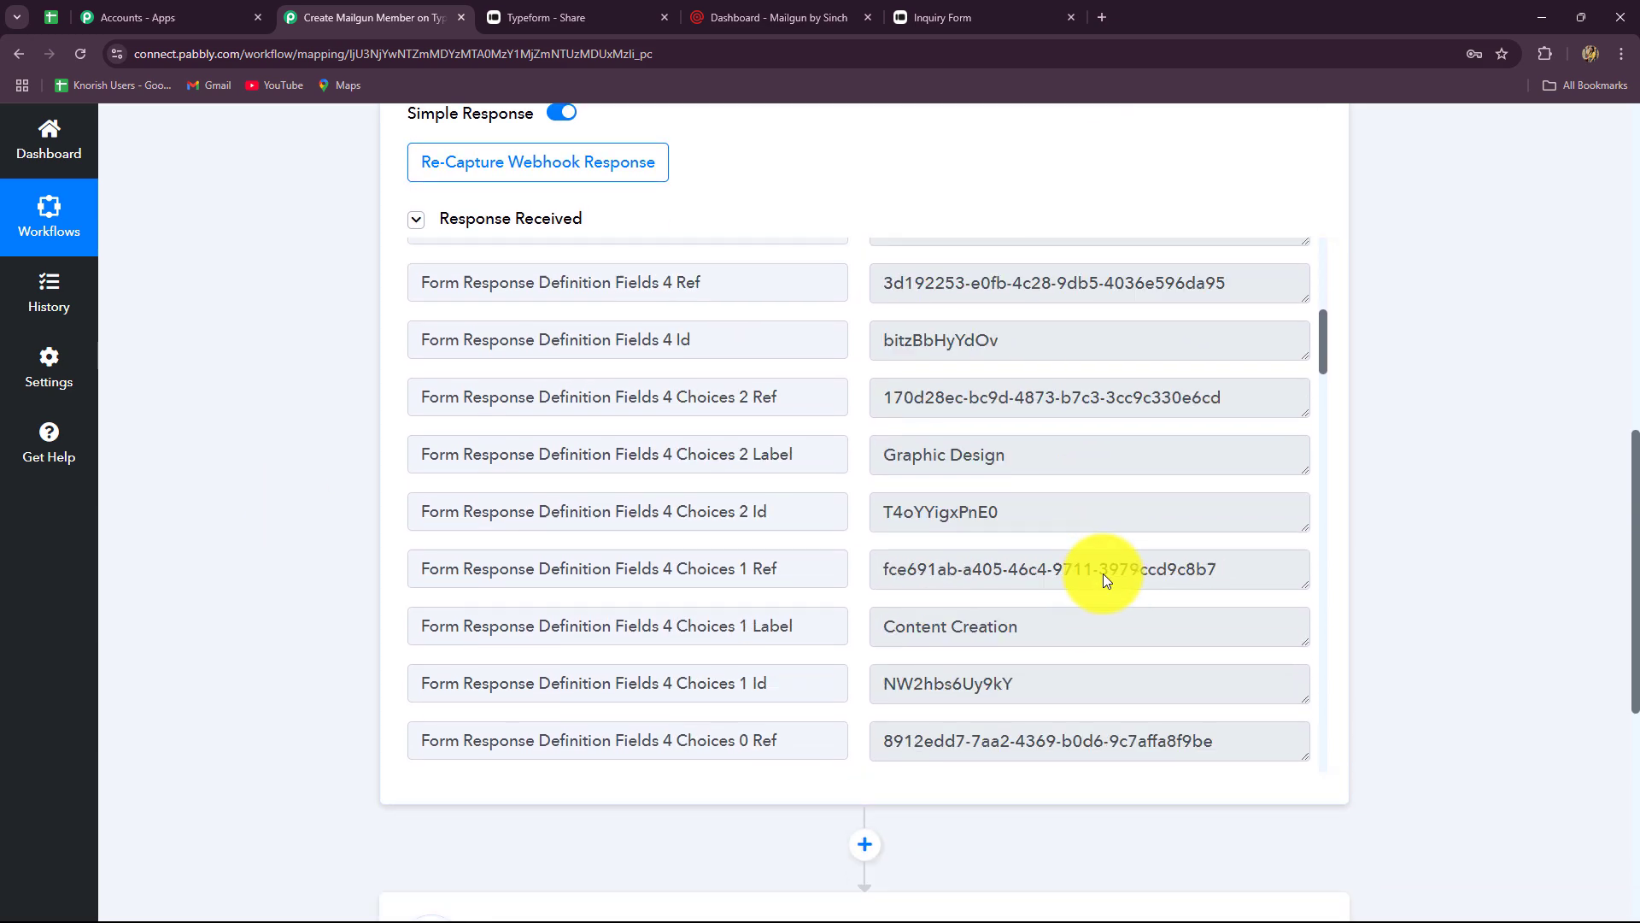
scroll(1104, 573, up, 10)
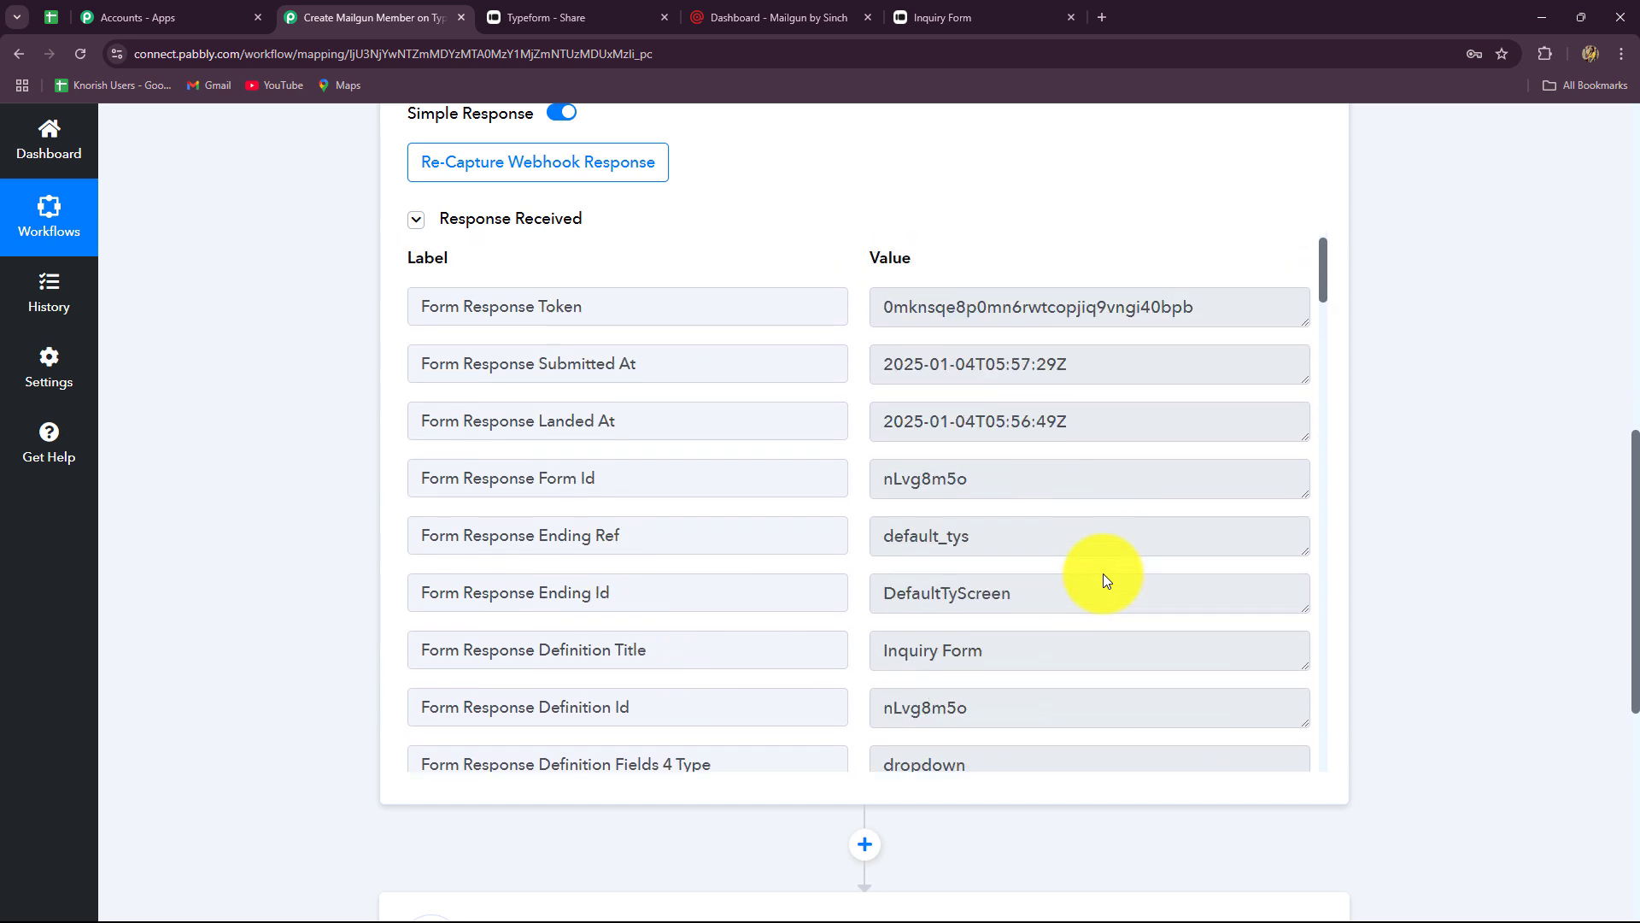
drag(1200, 308, 822, 316)
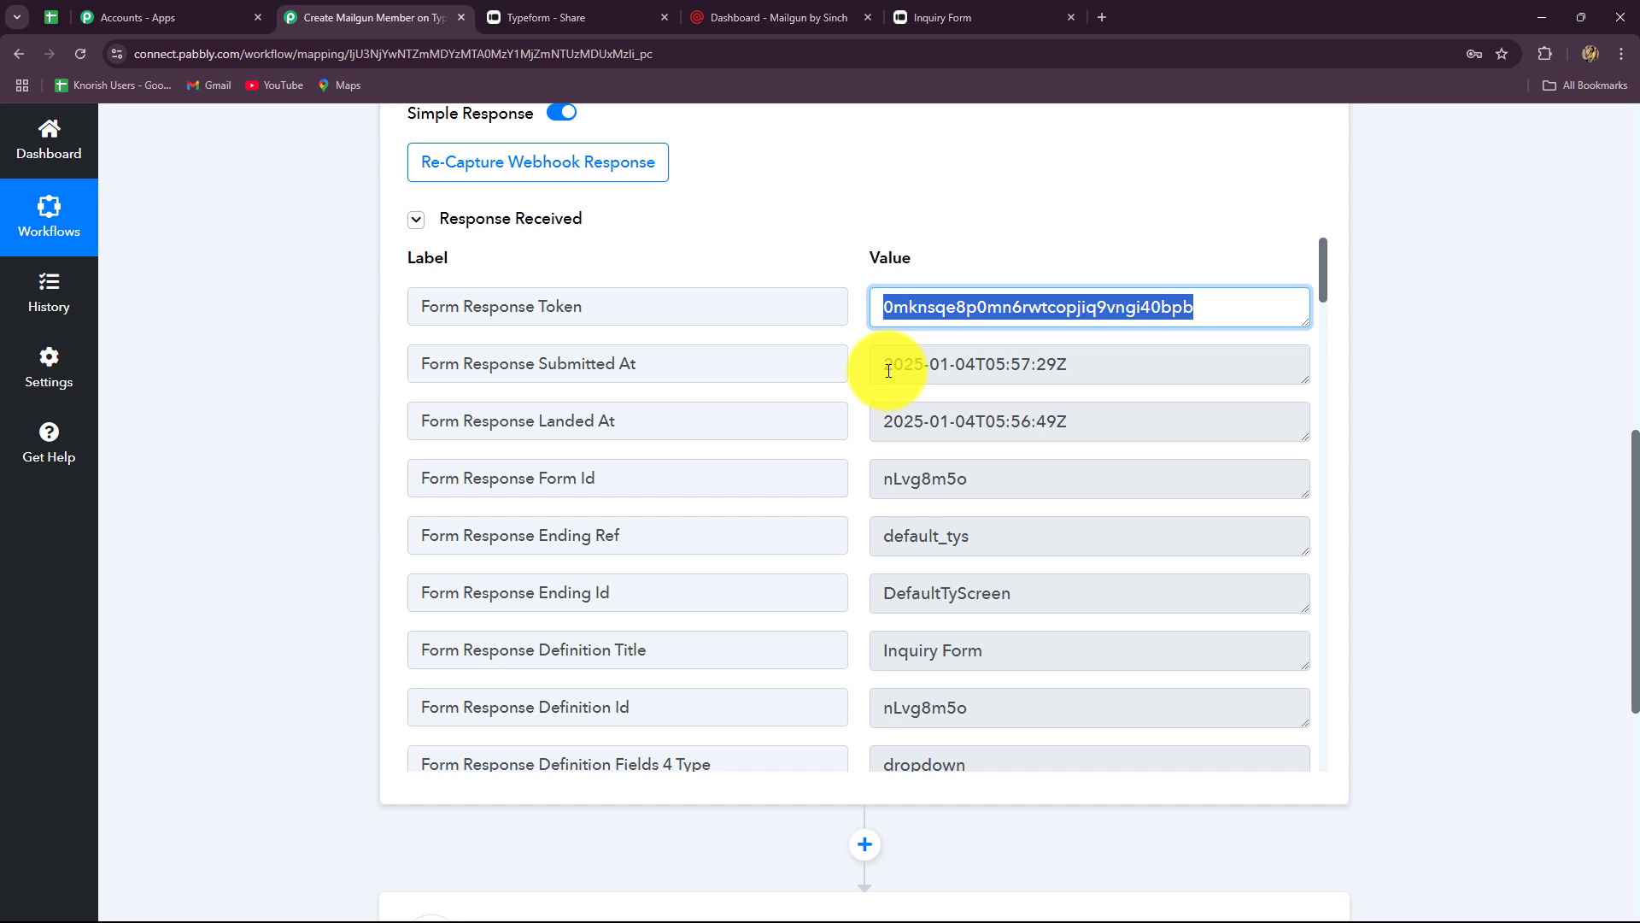
drag(888, 370, 1108, 407)
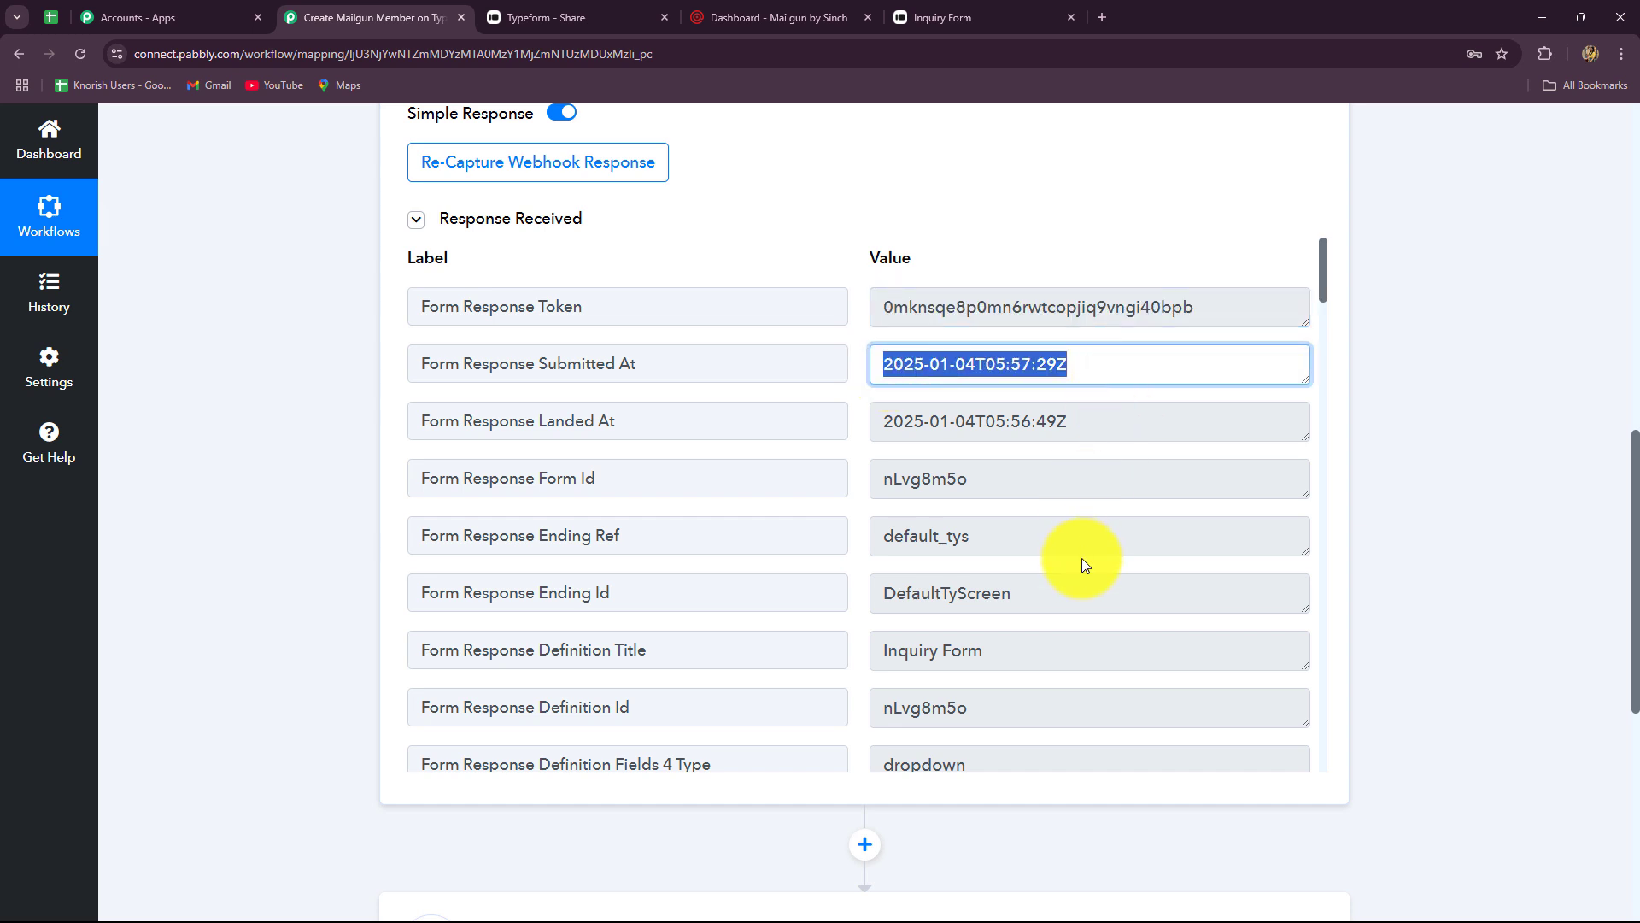
drag(1090, 418, 834, 470)
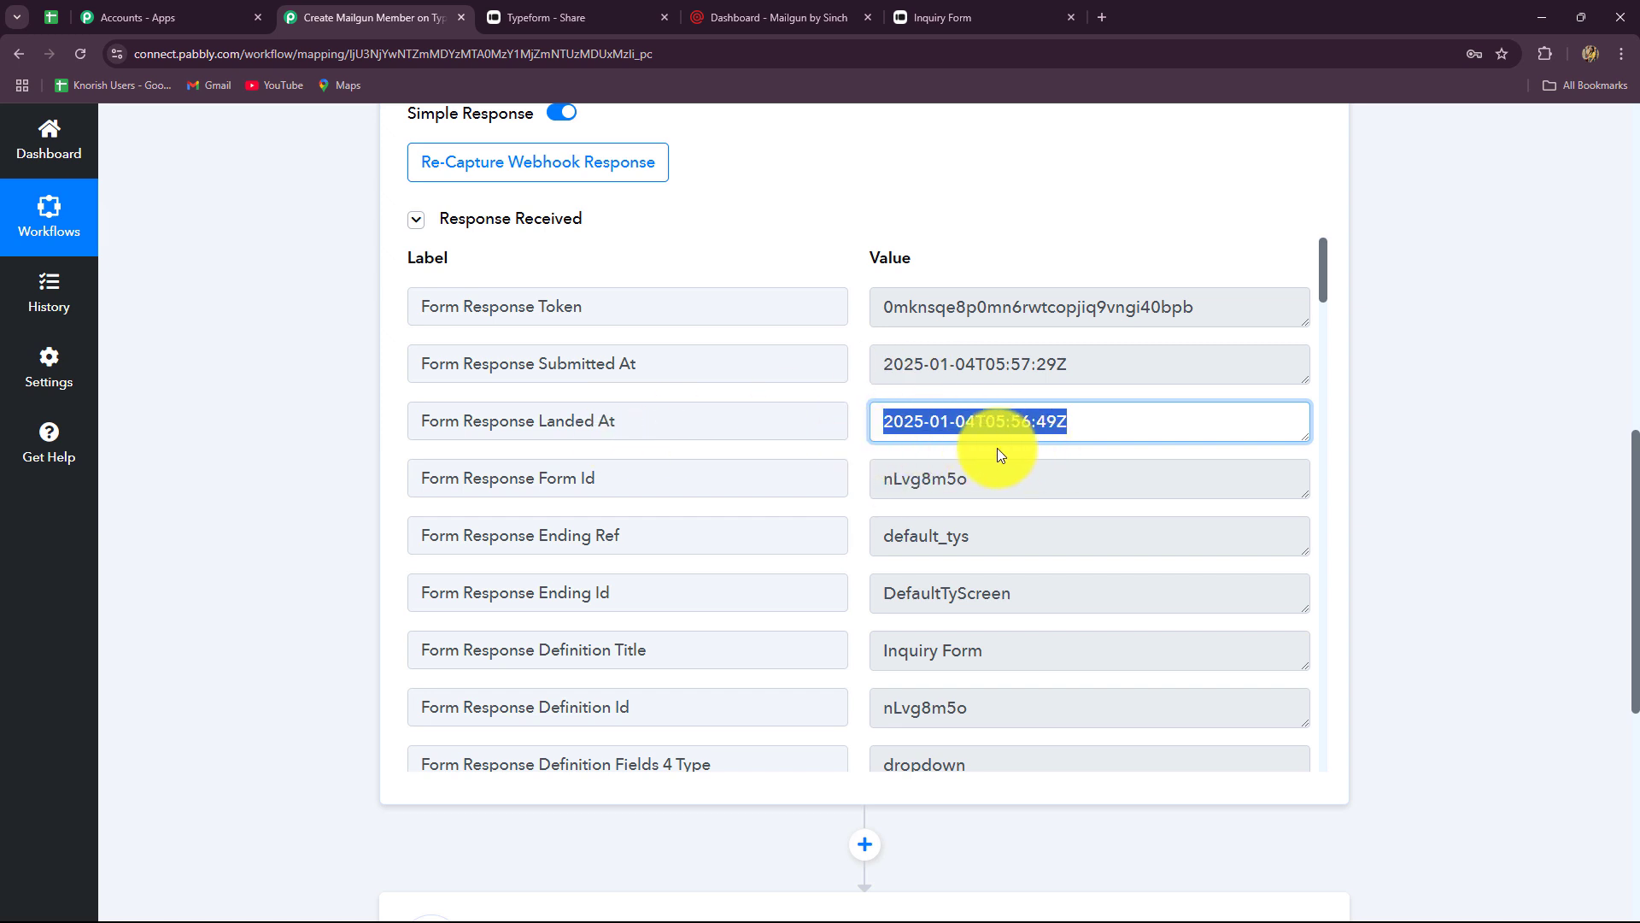
drag(996, 485, 805, 513)
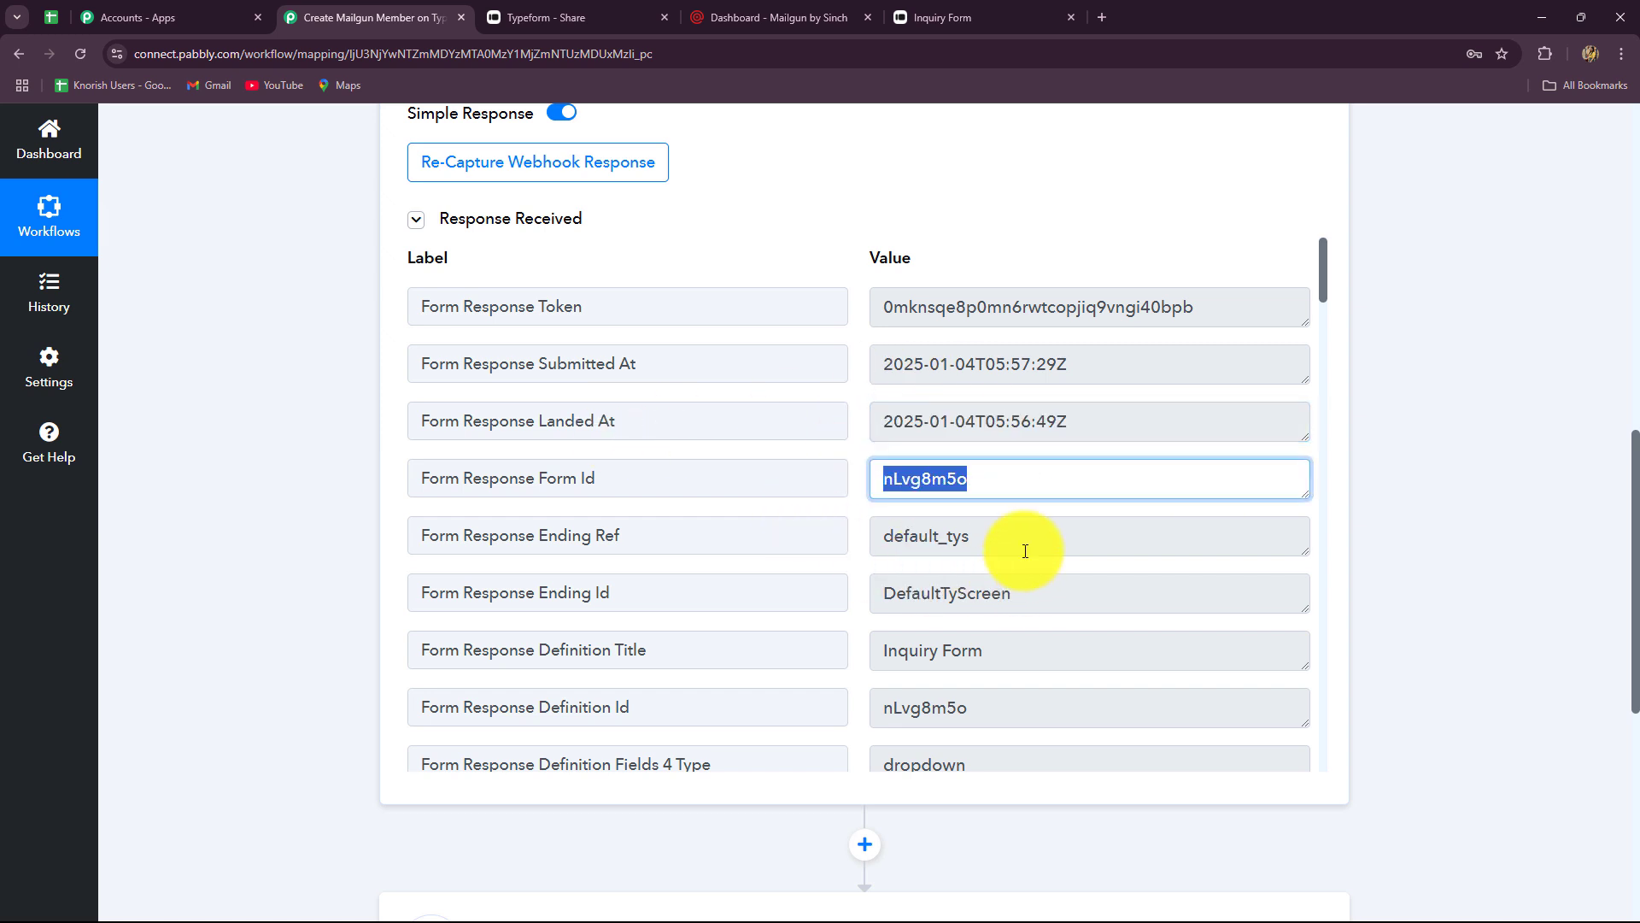
drag(1018, 596, 812, 604)
- Verify the captured answers: Content Creation, age 23, phone number, email and name New Lead
scroll(976, 598, down, 2)
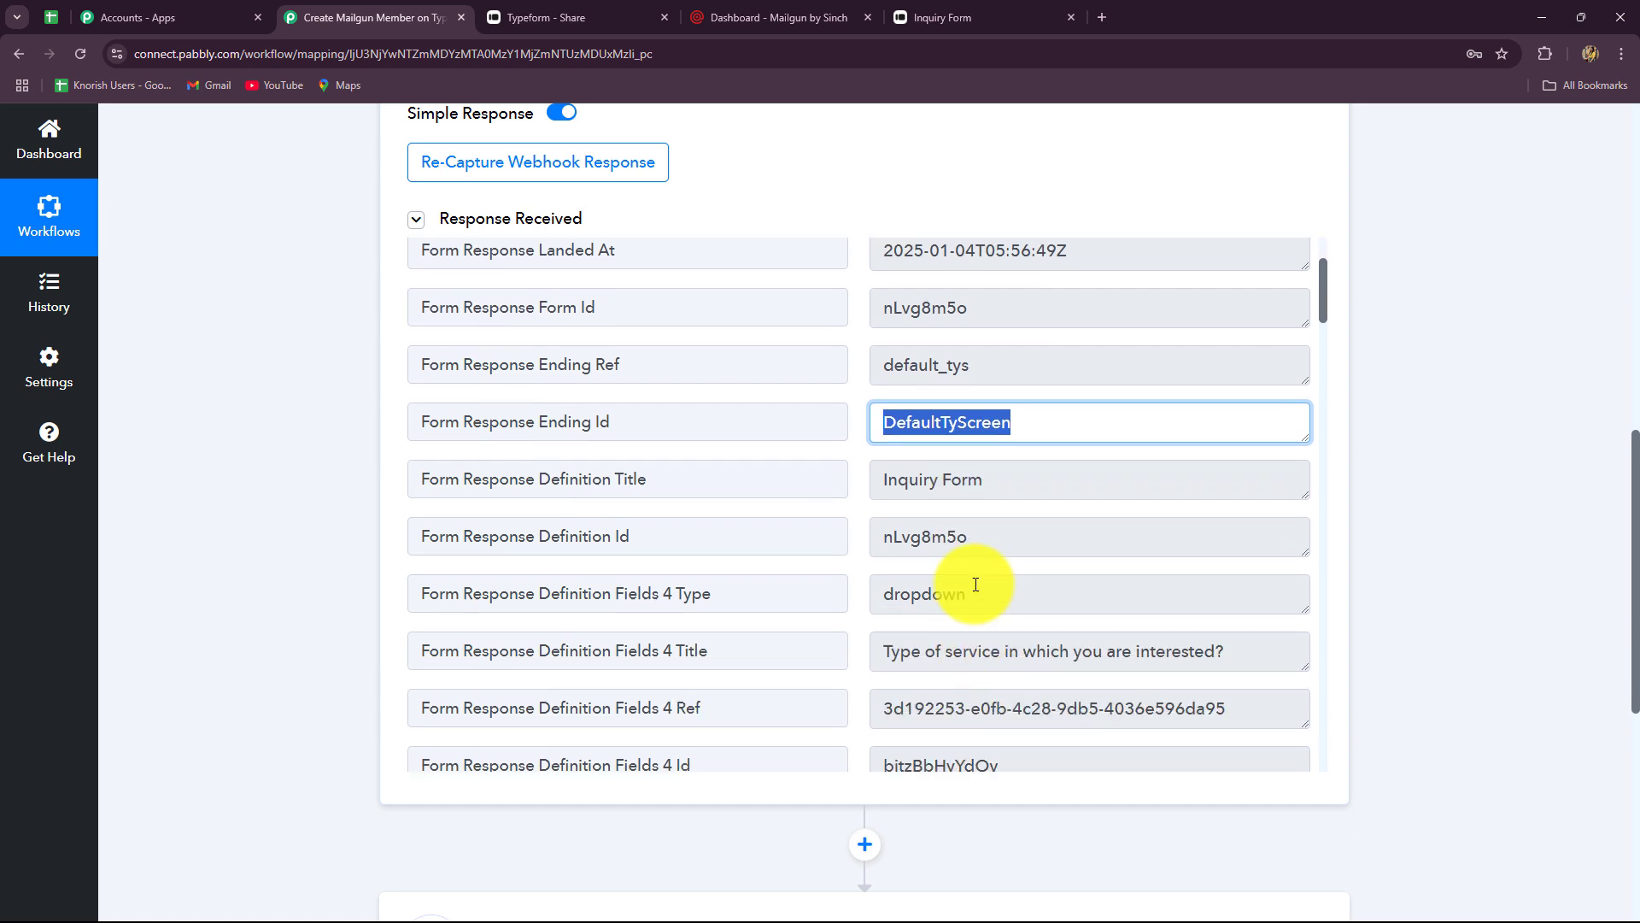
scroll(975, 584, down, 4)
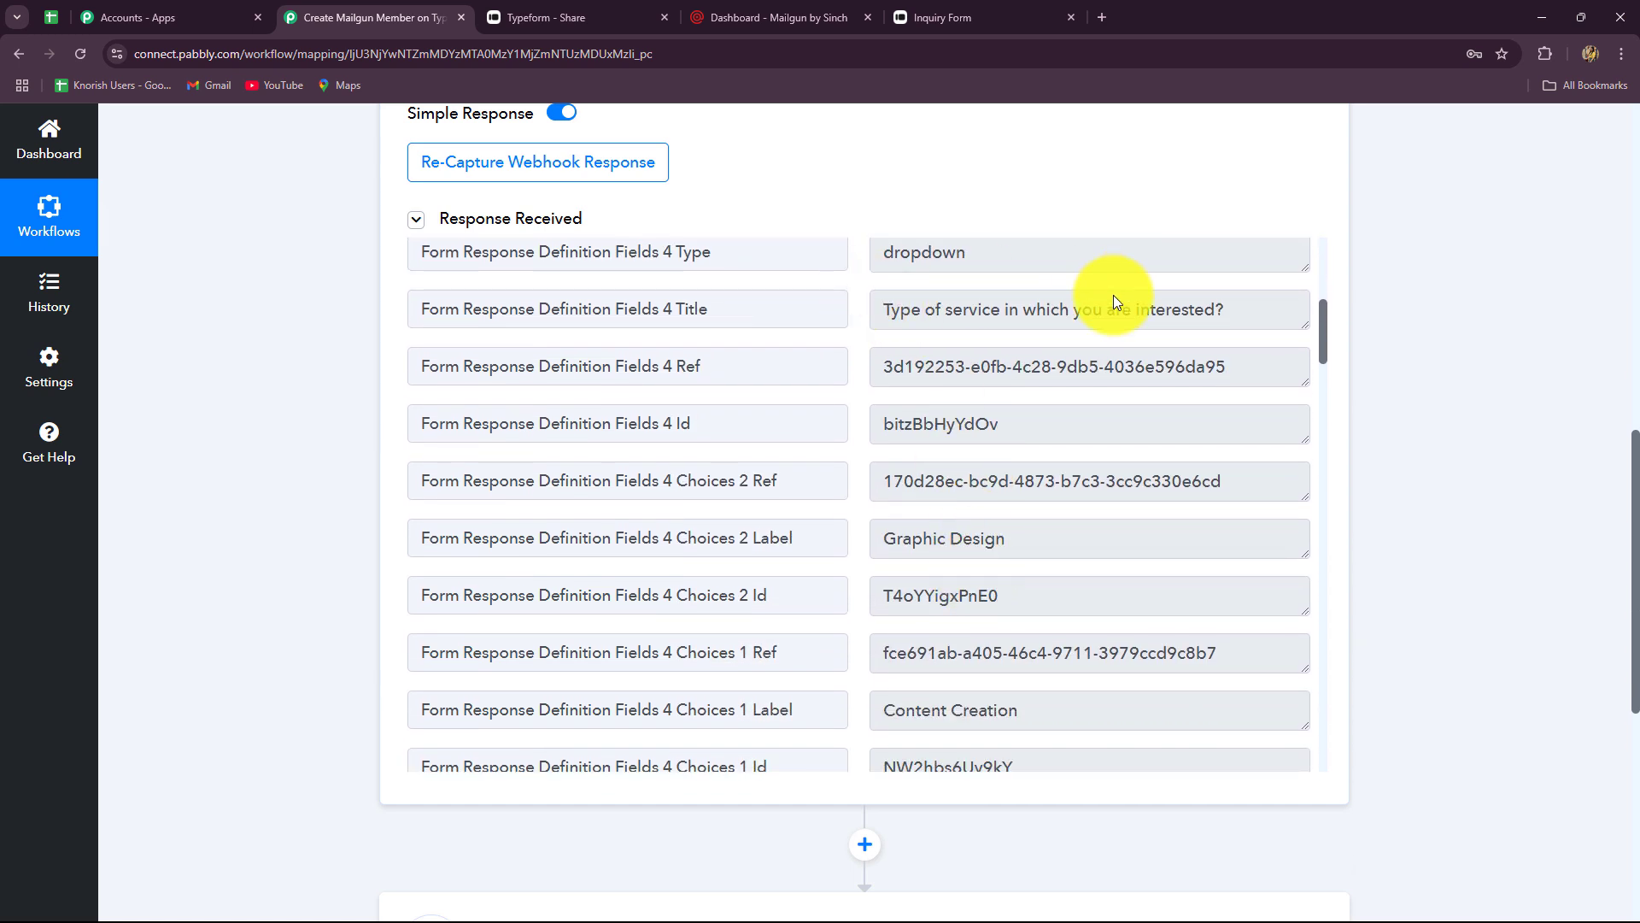
scroll(1040, 577, down, 5)
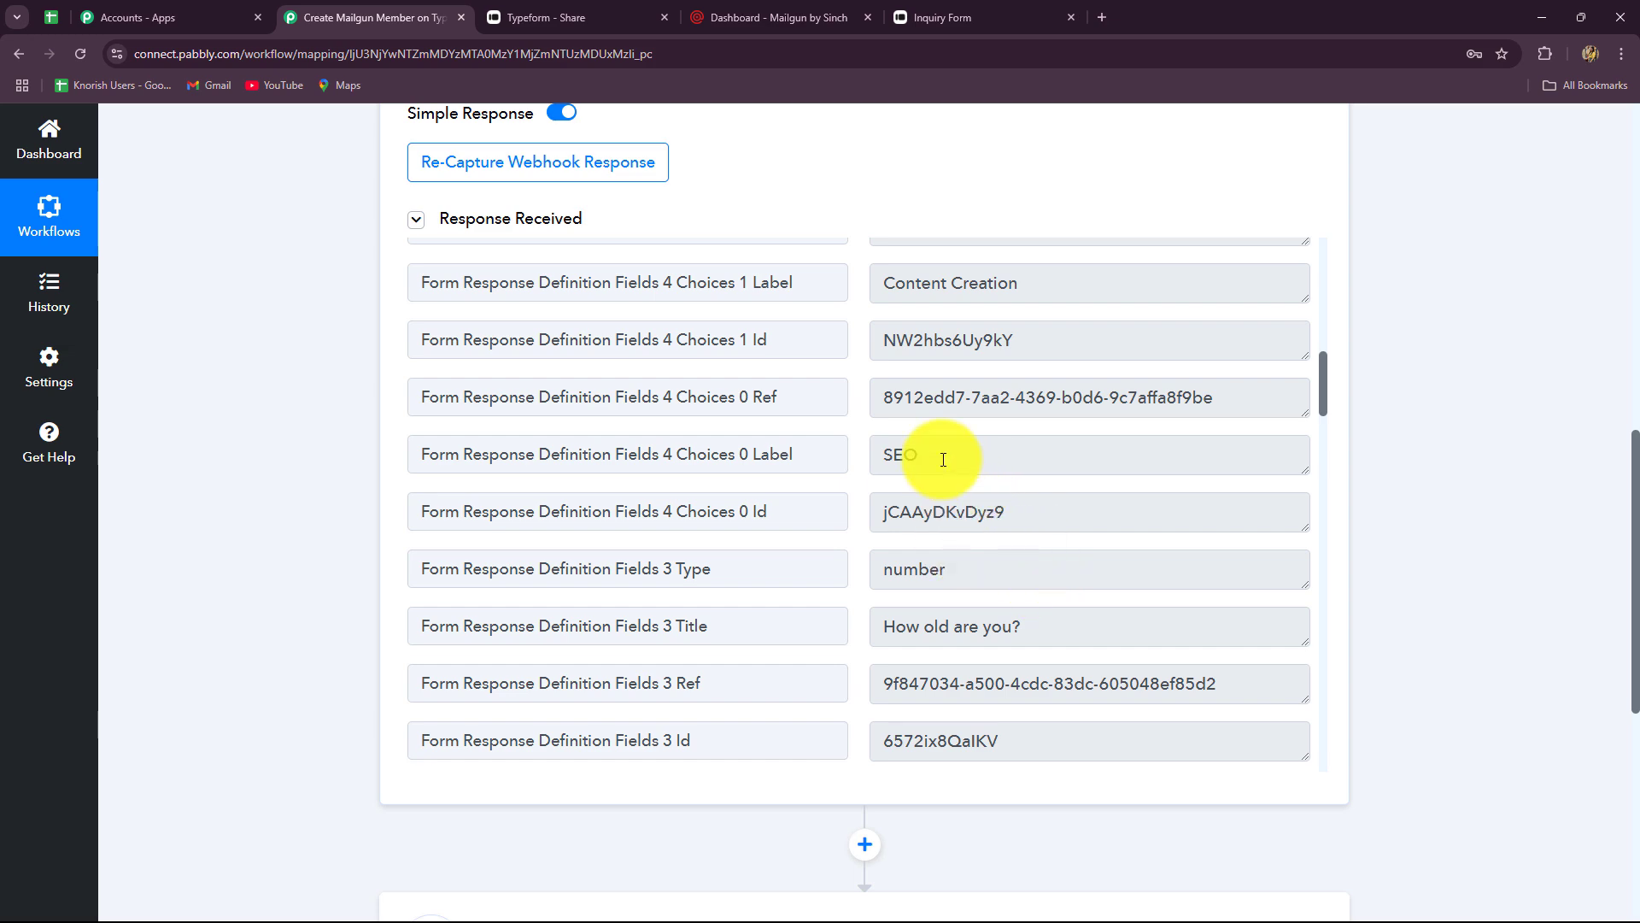
scroll(945, 450, up, 2)
scroll(944, 487, down, 4)
scroll(945, 488, down, 5)
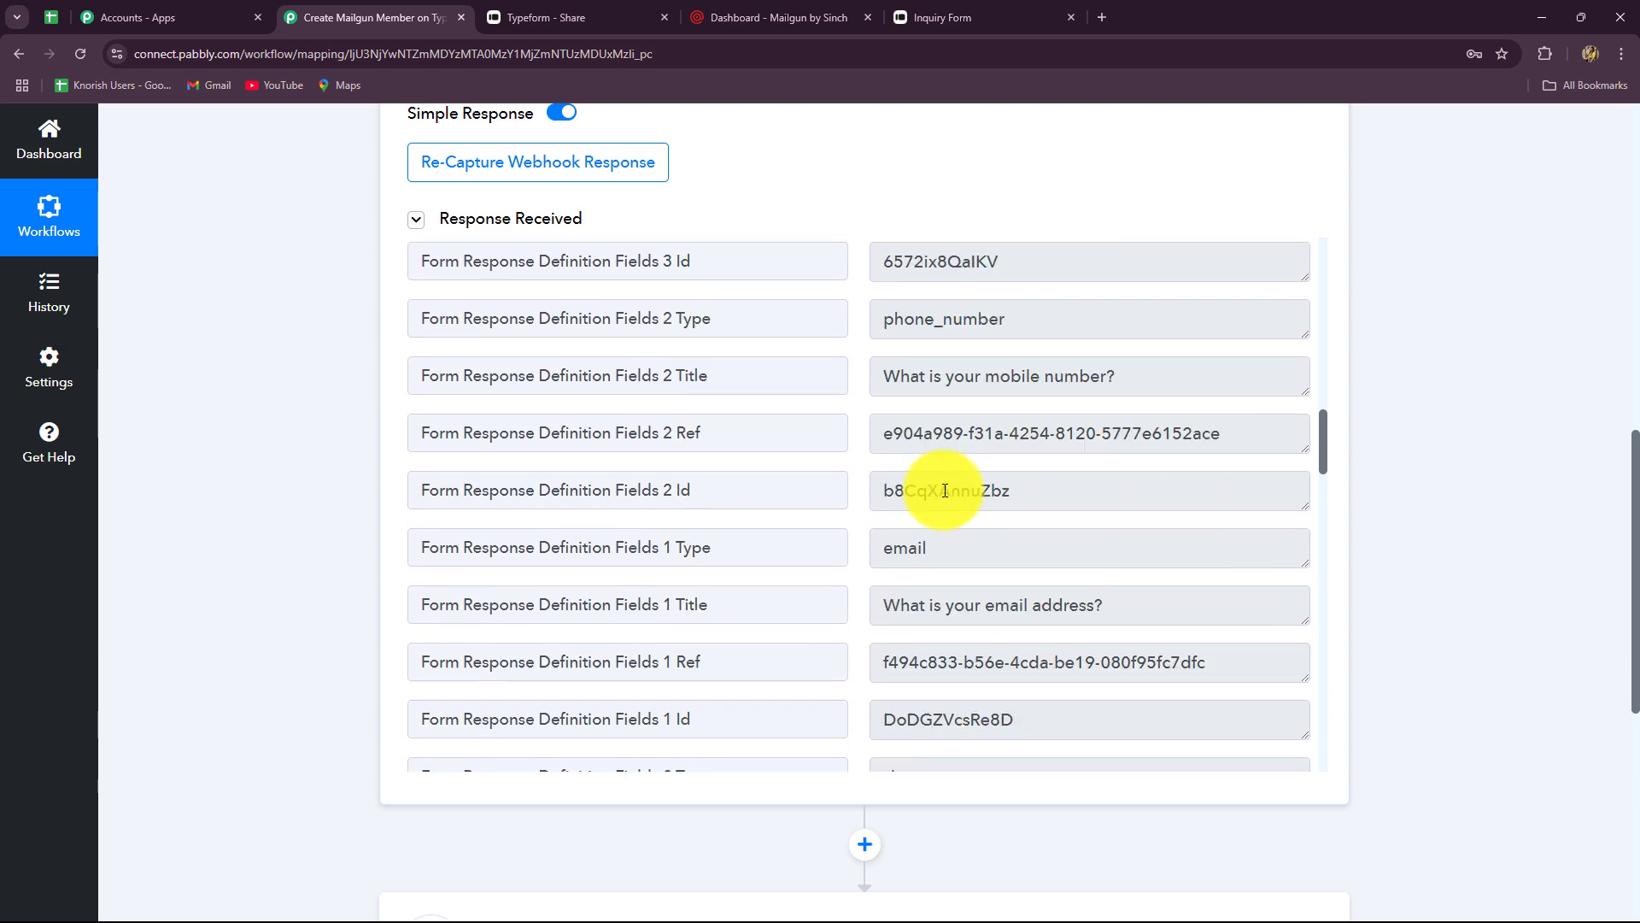
scroll(943, 490, down, 10)
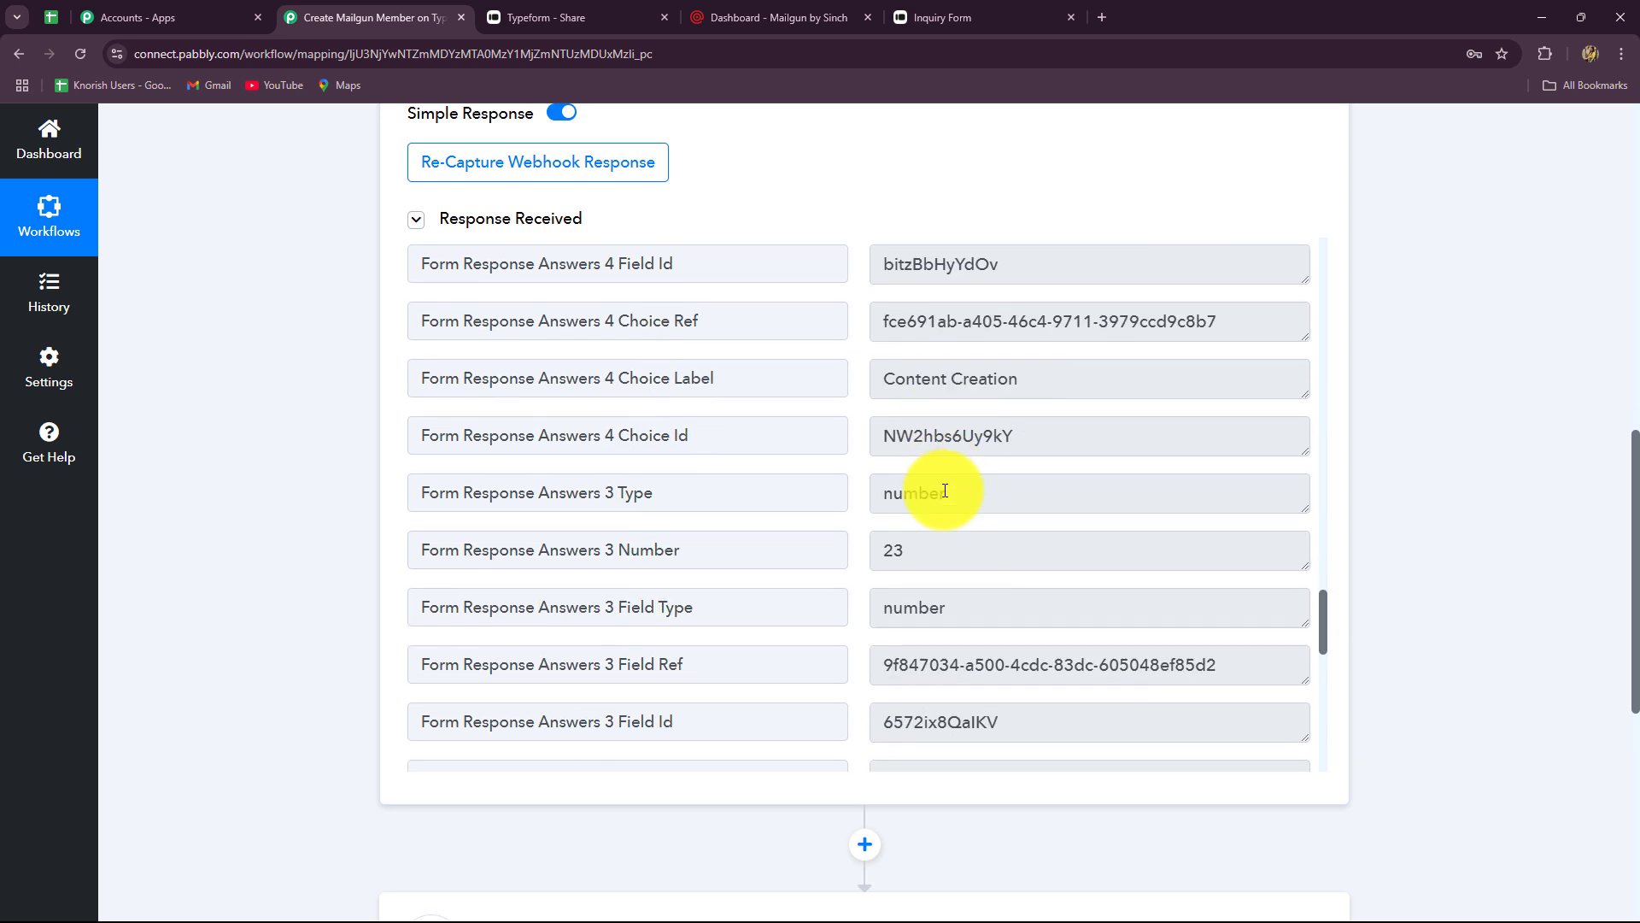
triple_click(1058, 373)
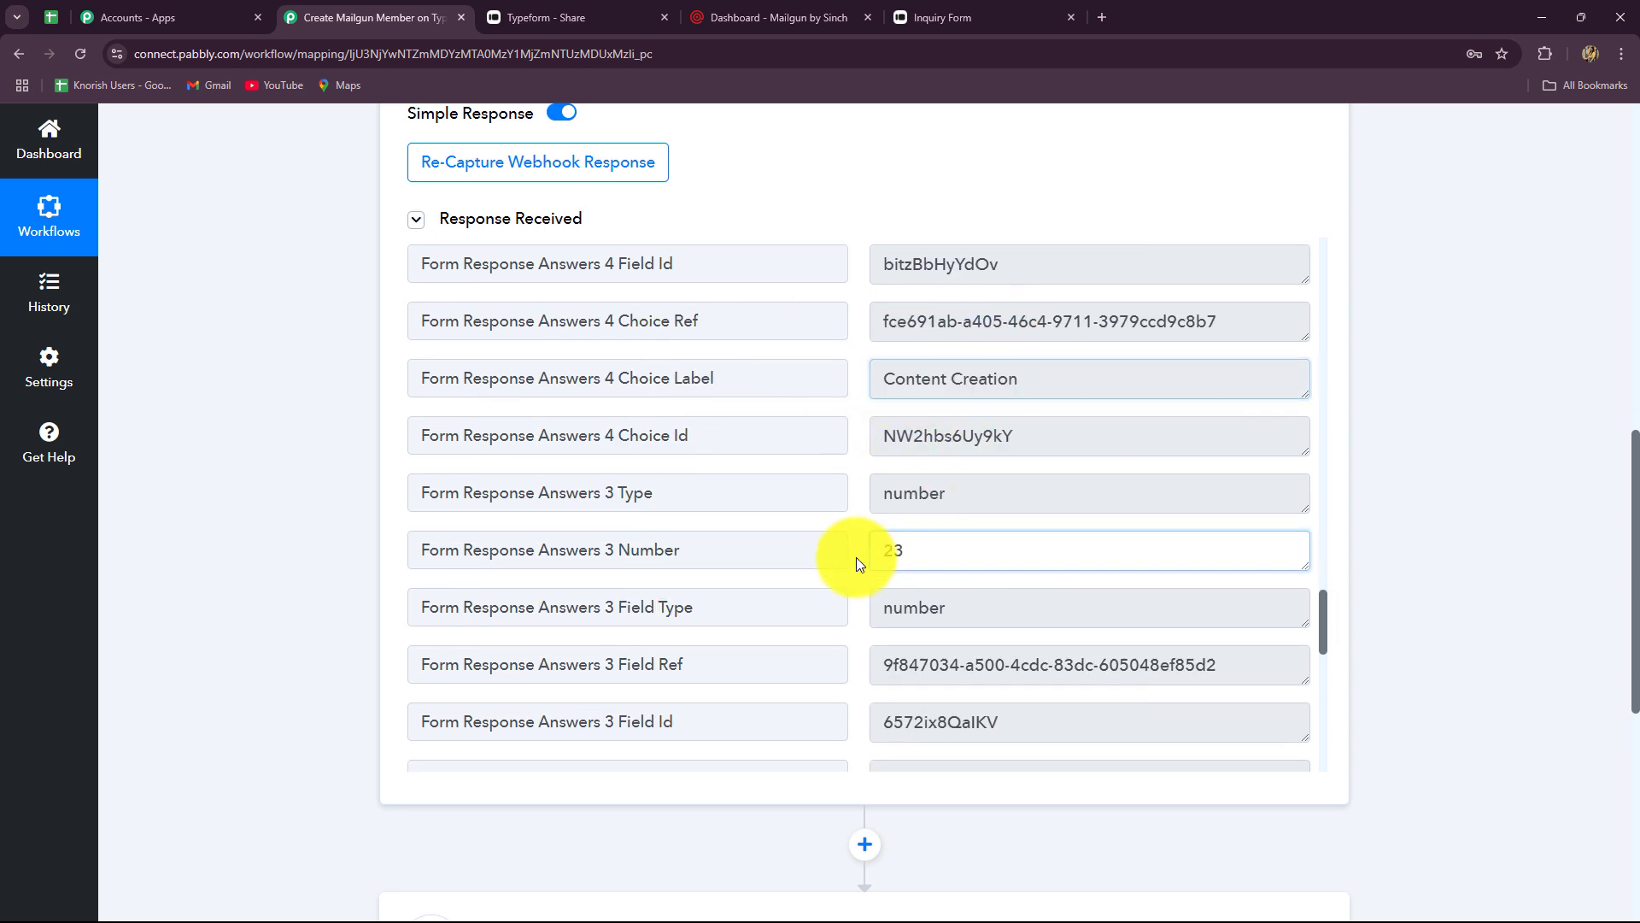
triple_click(883, 561)
scroll(883, 576, down, 3)
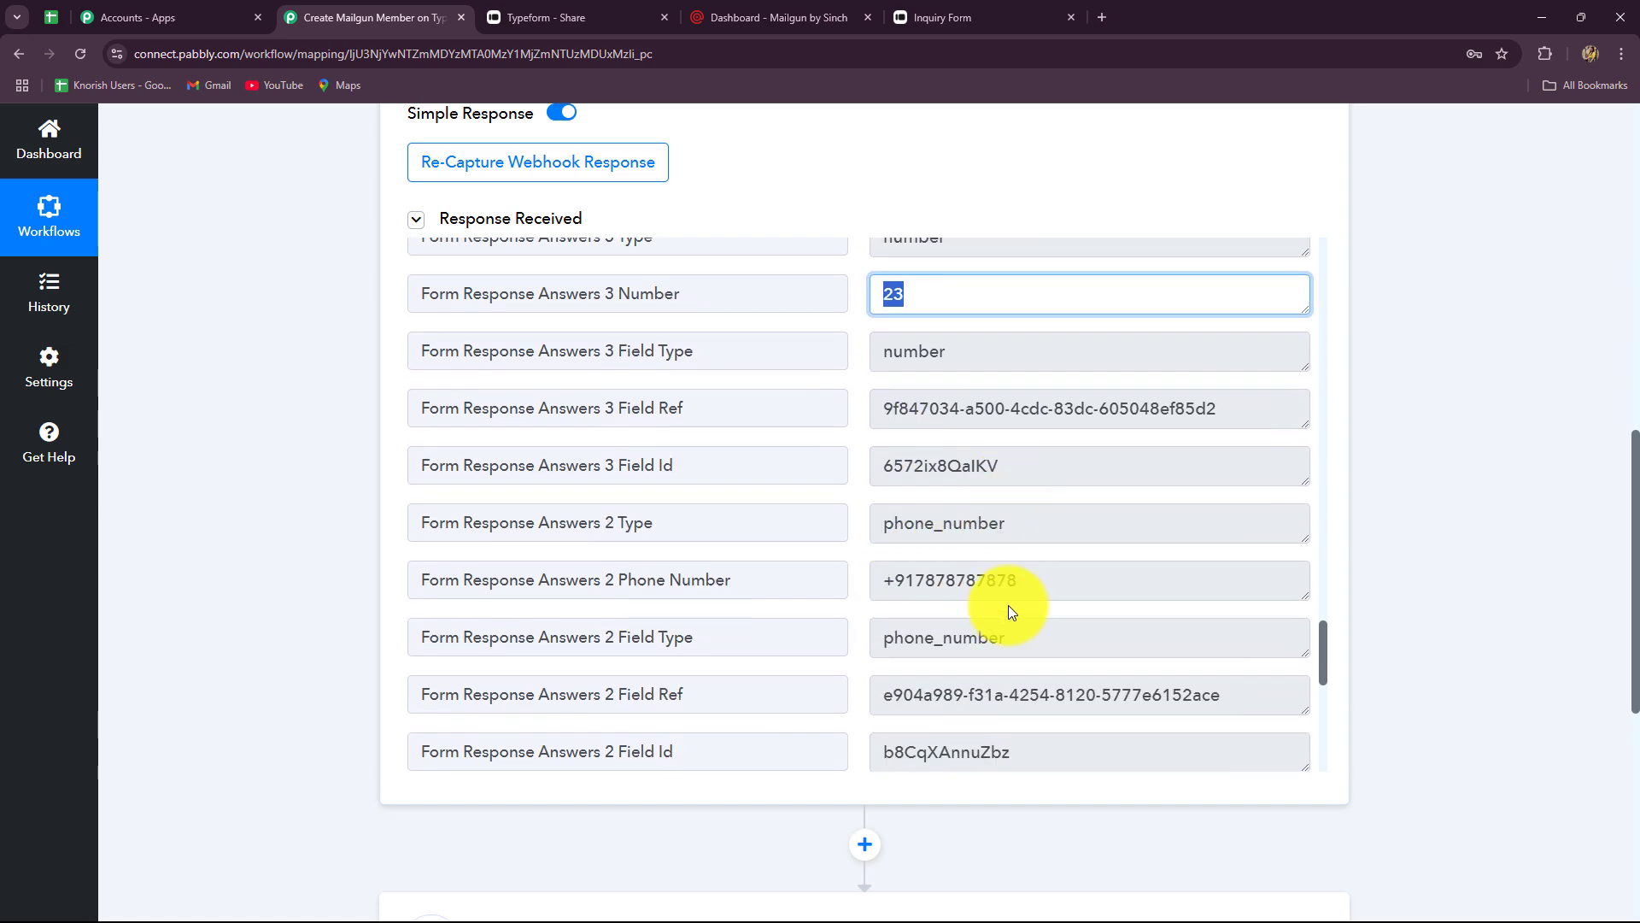
triple_click(983, 588)
scroll(1034, 633, down, 5)
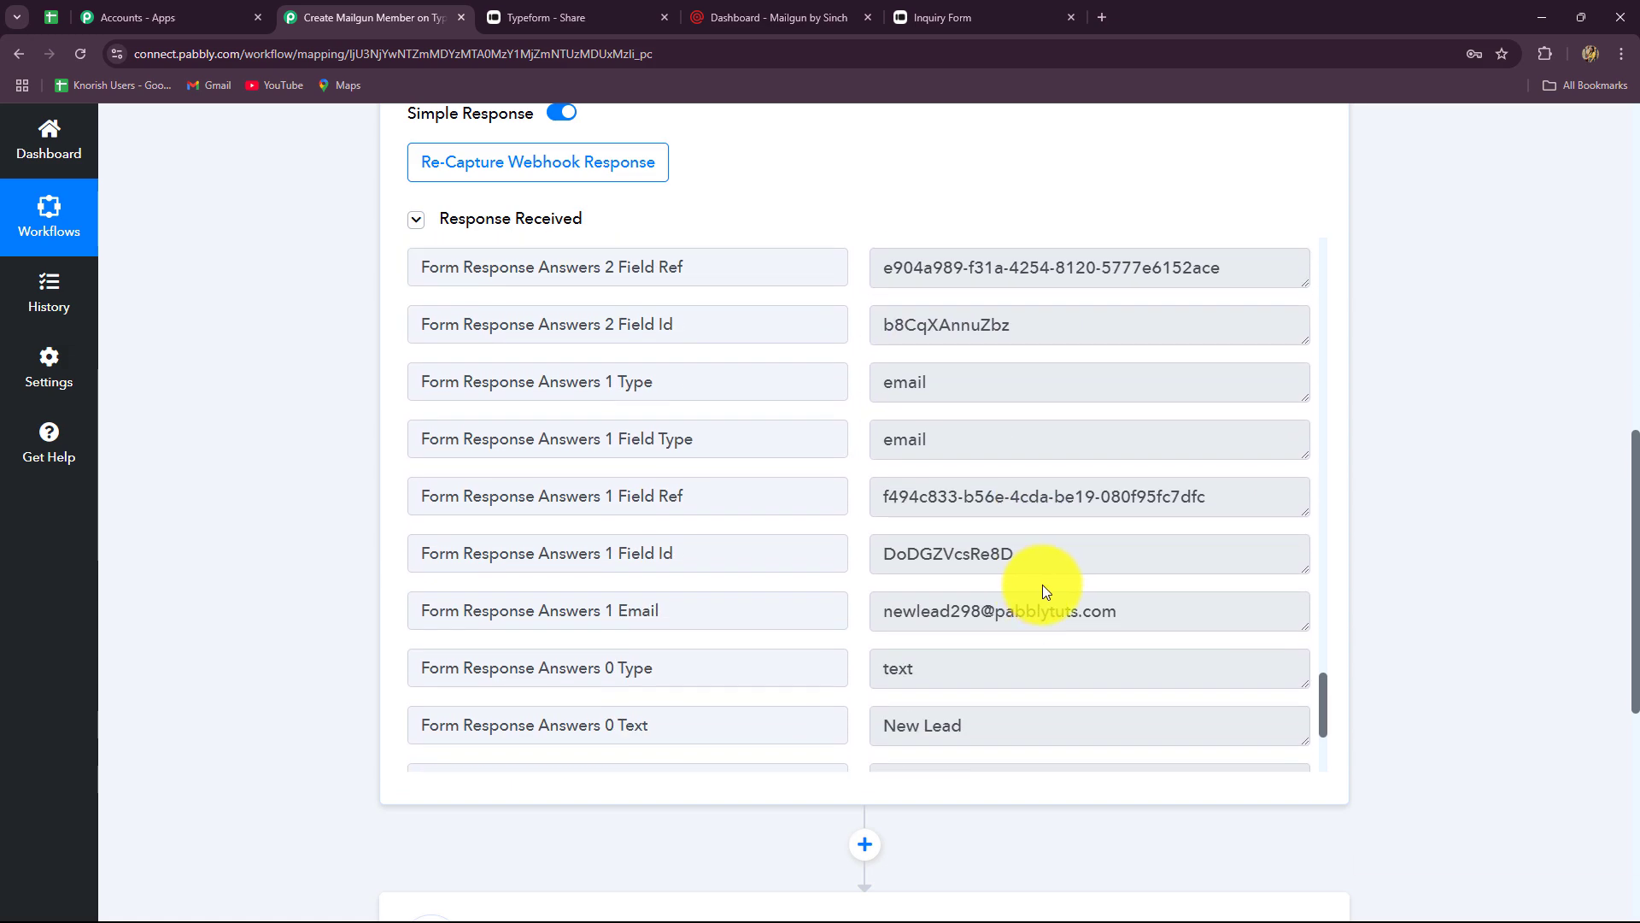
triple_click(1045, 602)
scroll(946, 658, down, 3)
triple_click(971, 472)
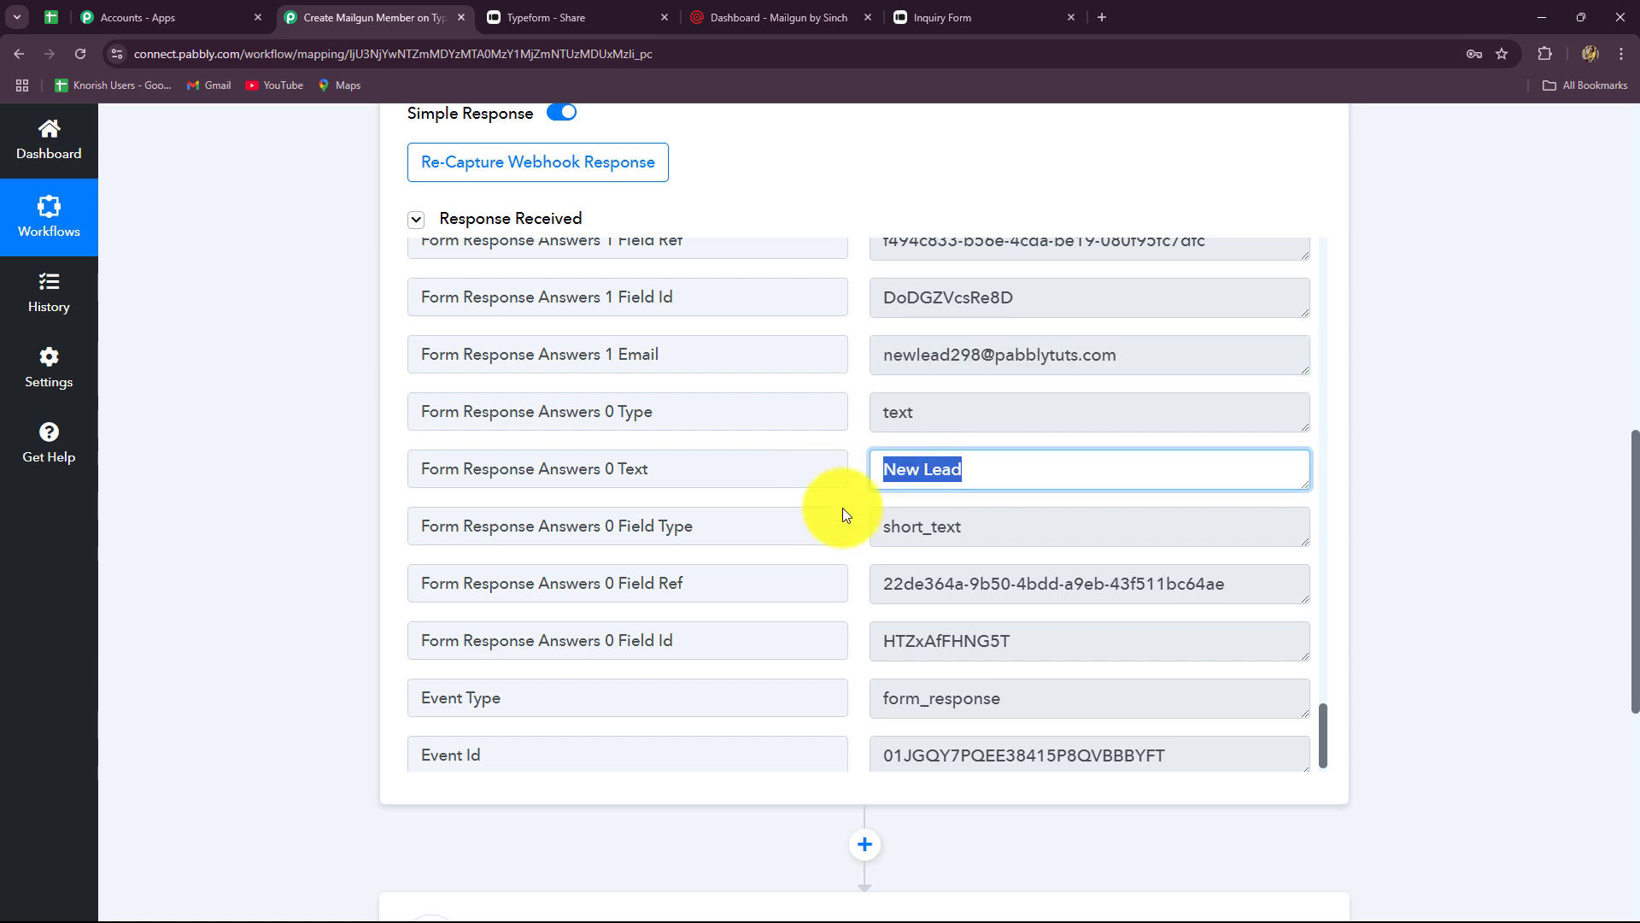
scroll(965, 563, down, 1)
scroll(1550, 648, up, 1)
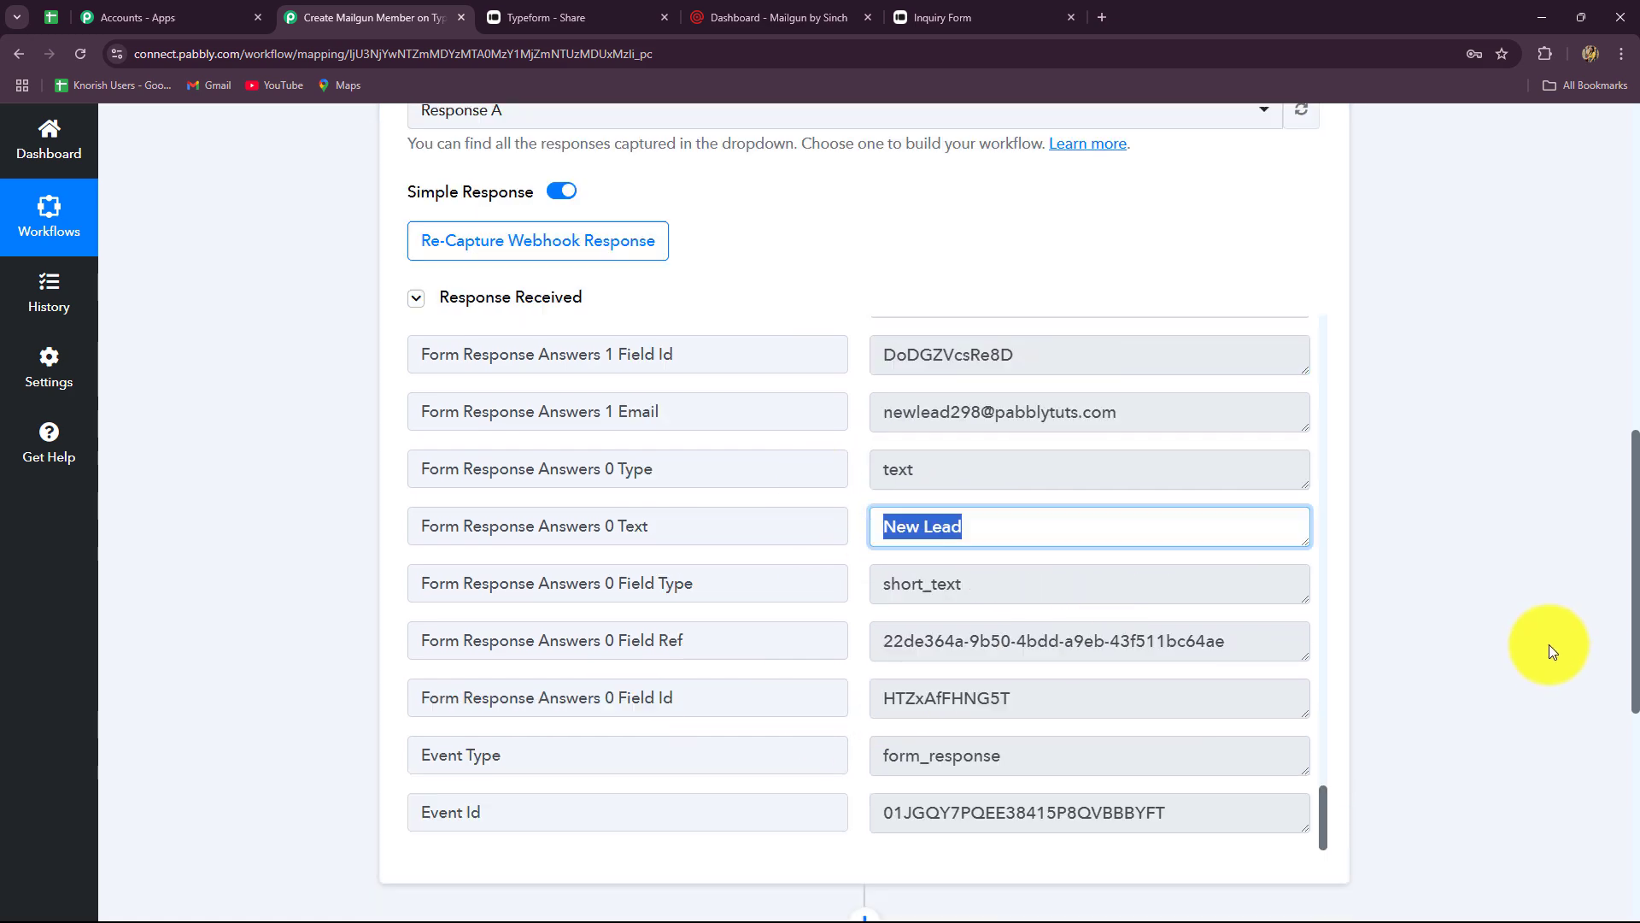
scroll(1549, 644, up, 10)
- Collapse the Typeform trigger and pick Mailgun as the action step's app
click(1313, 453)
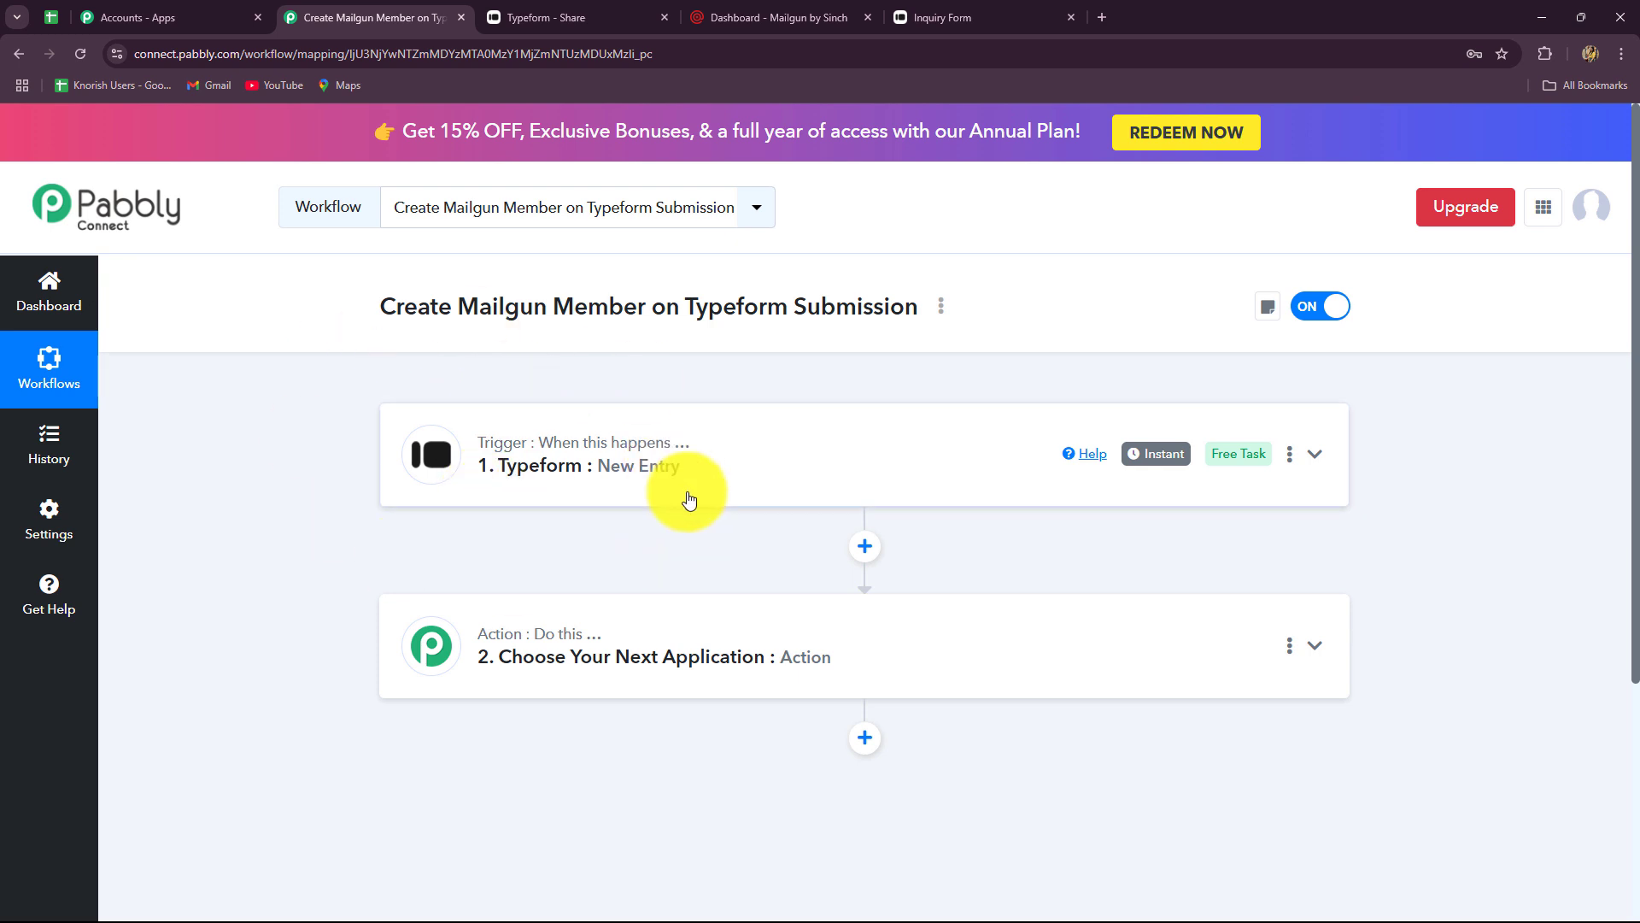
scroll(402, 619, down, 3)
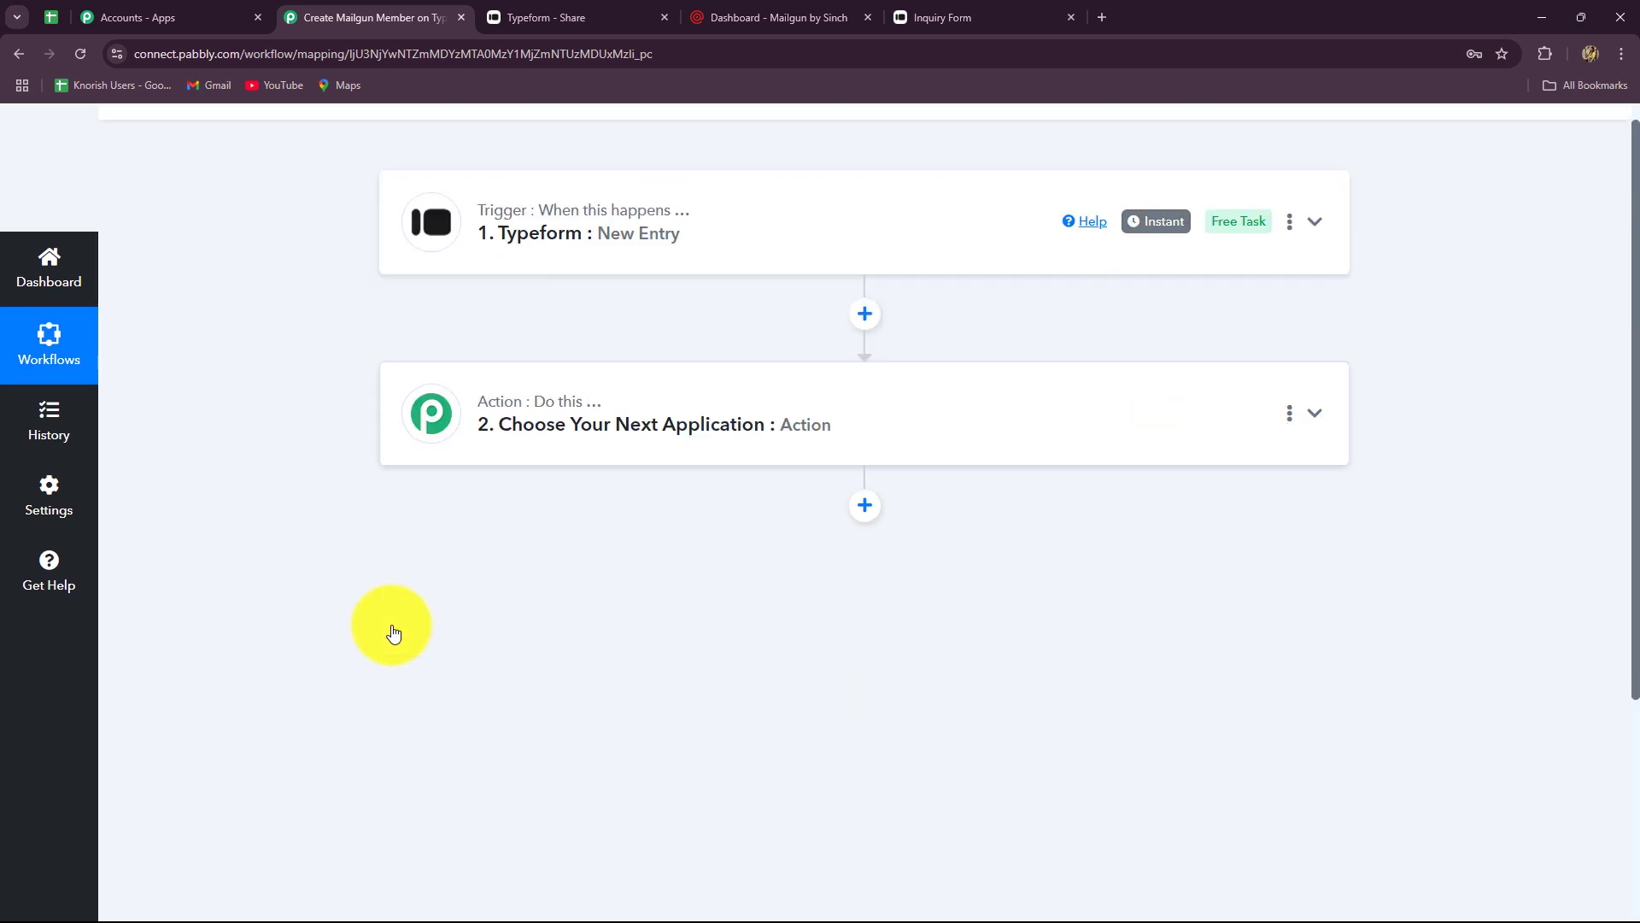
scroll(391, 624, up, 1)
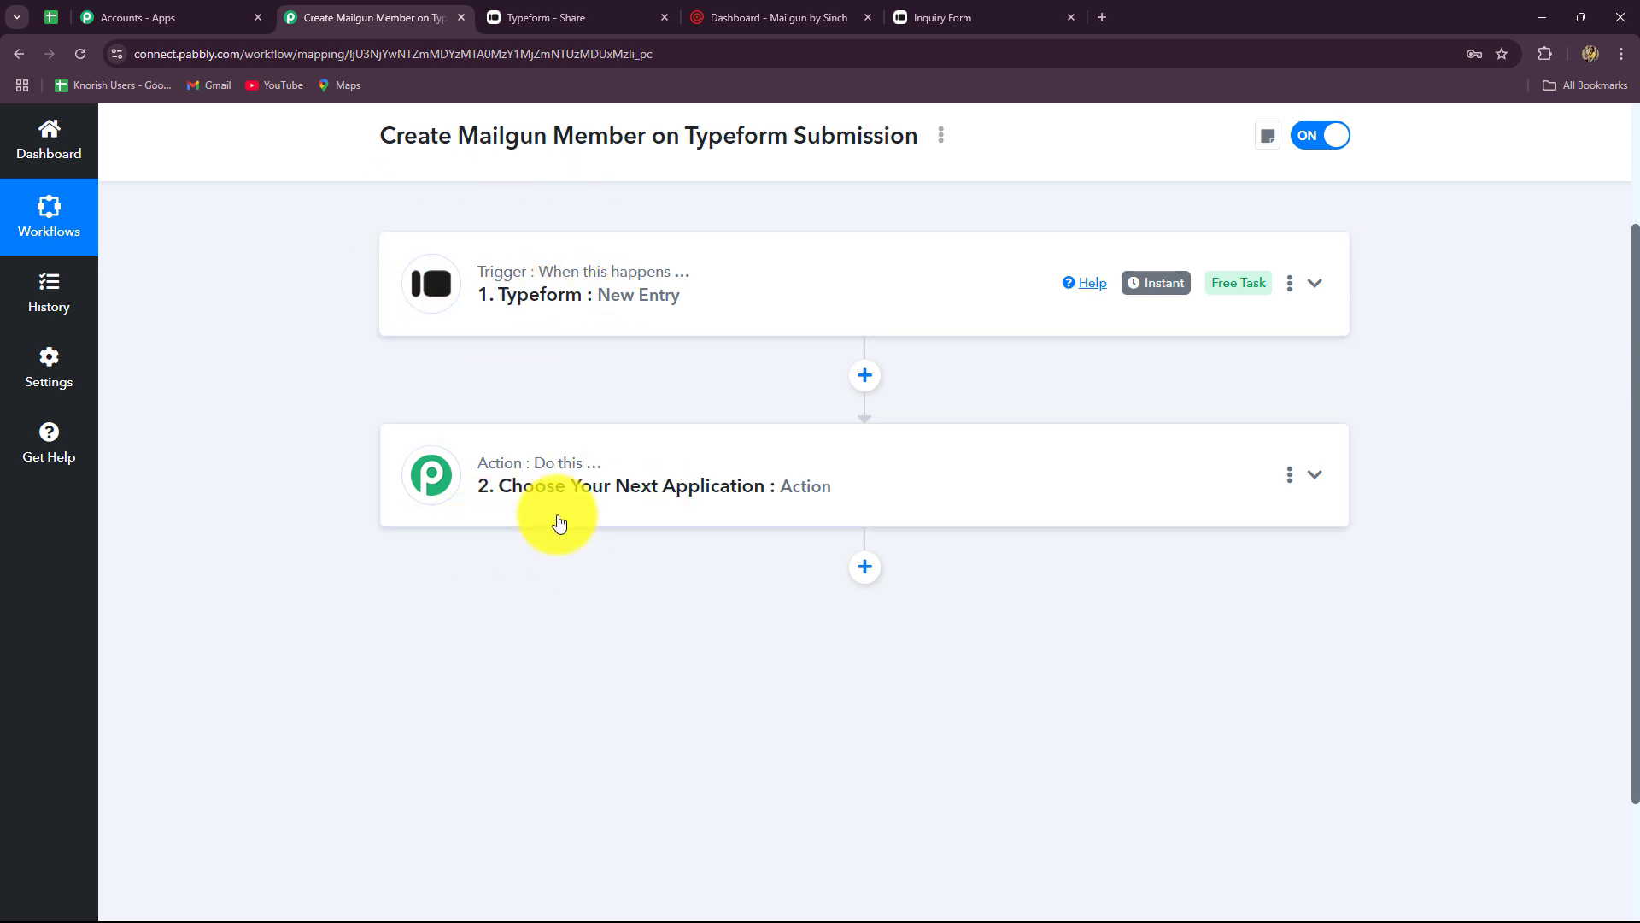
click(542, 486)
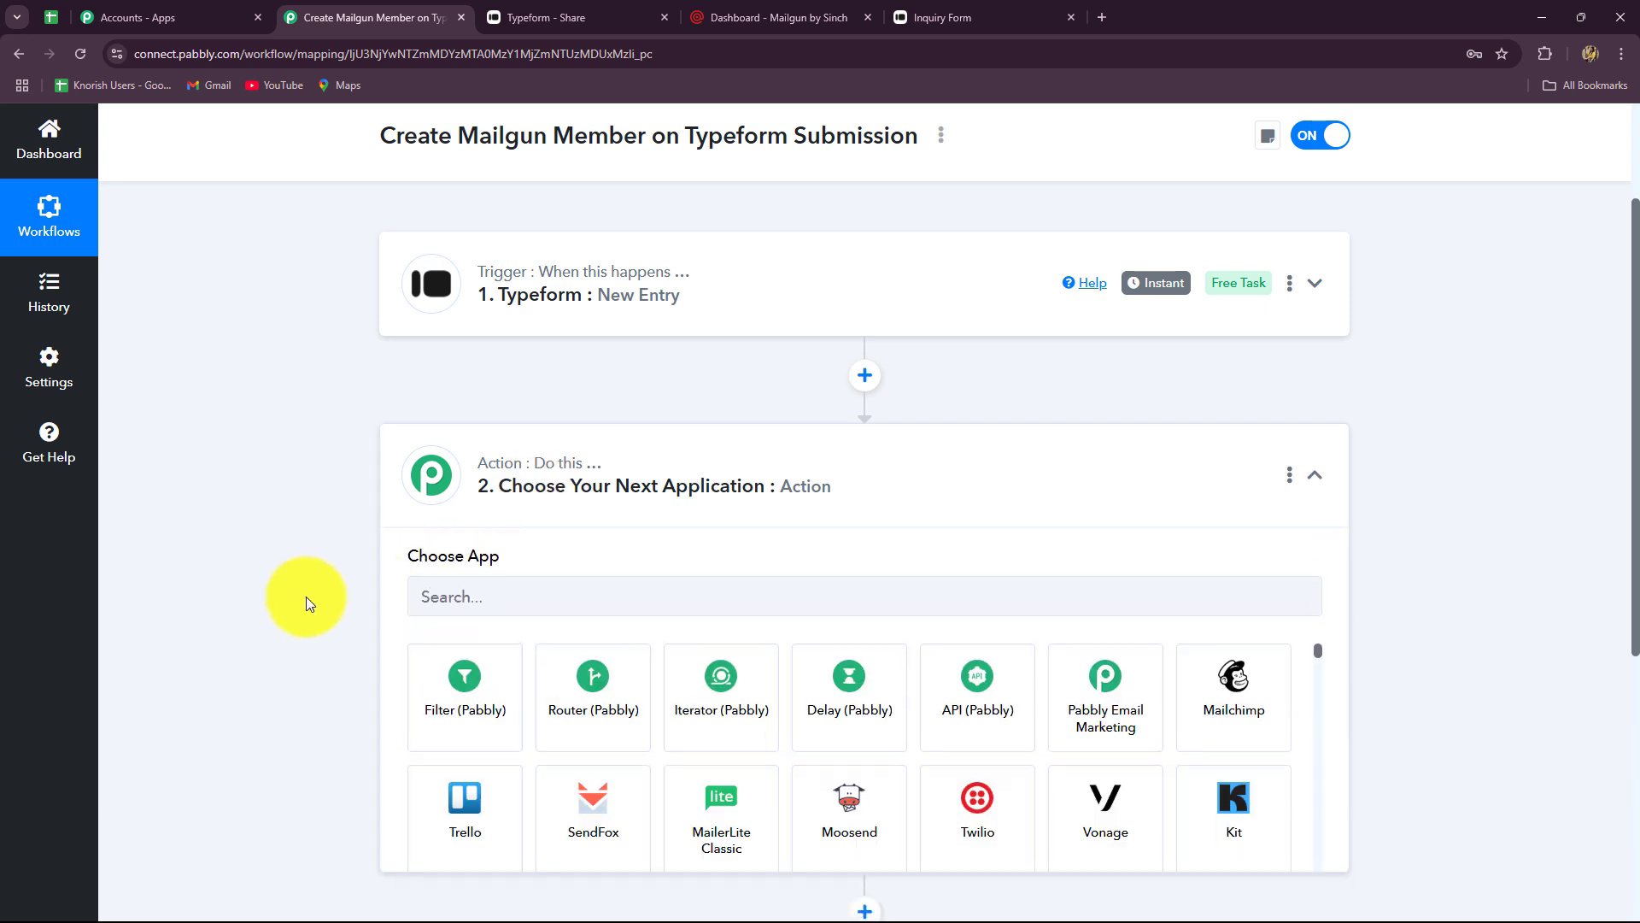
click(445, 405)
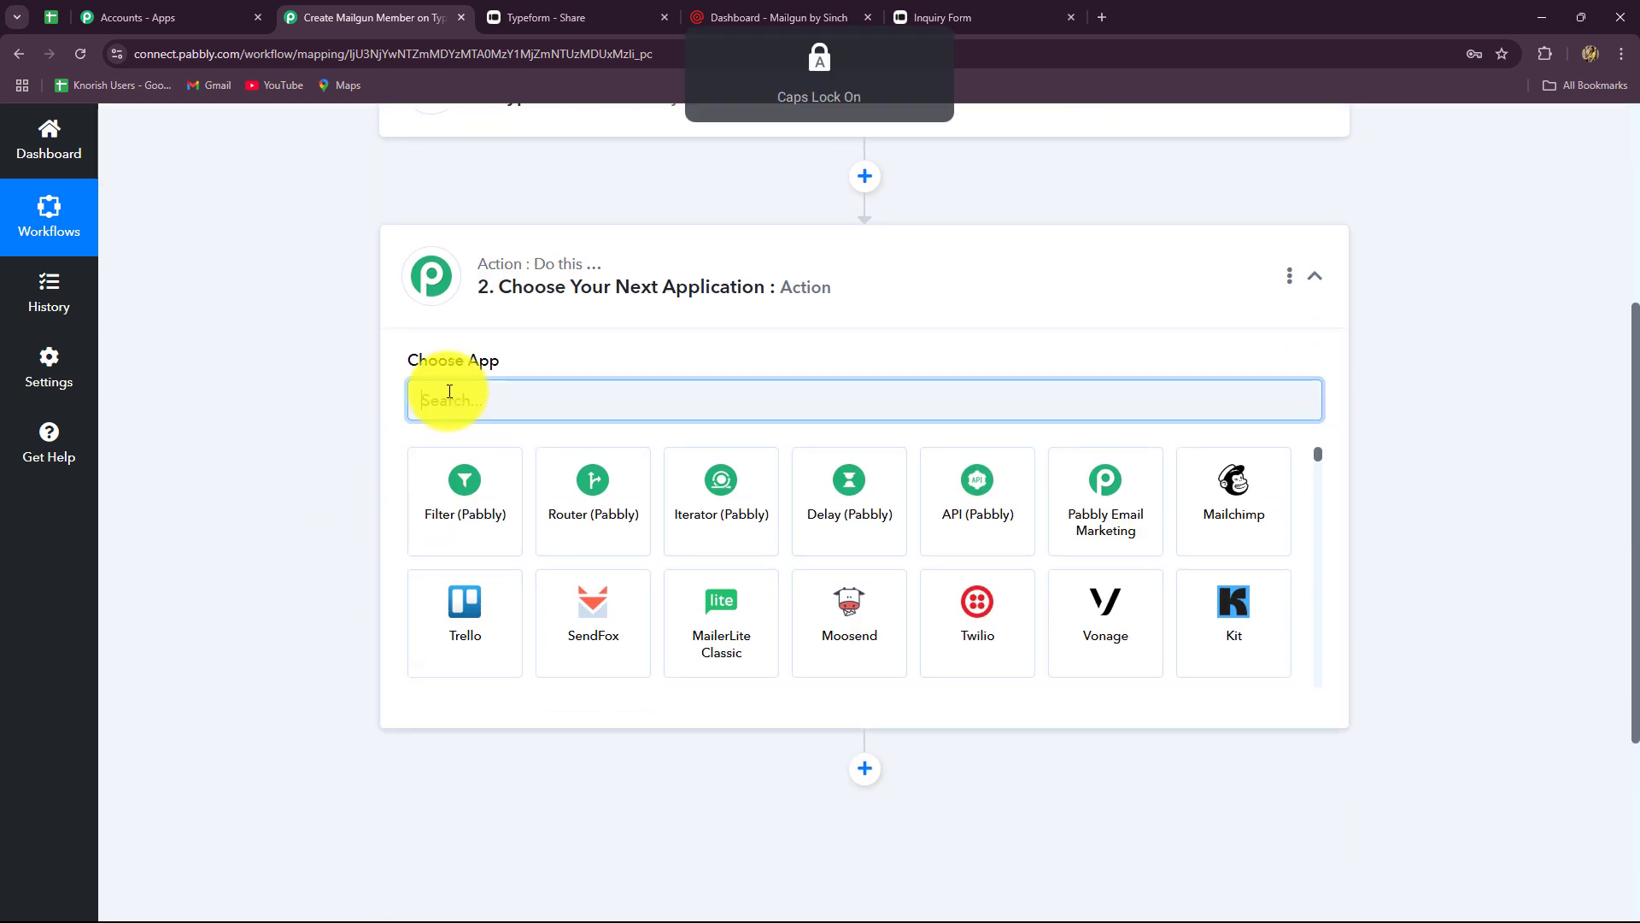
text(Mail)
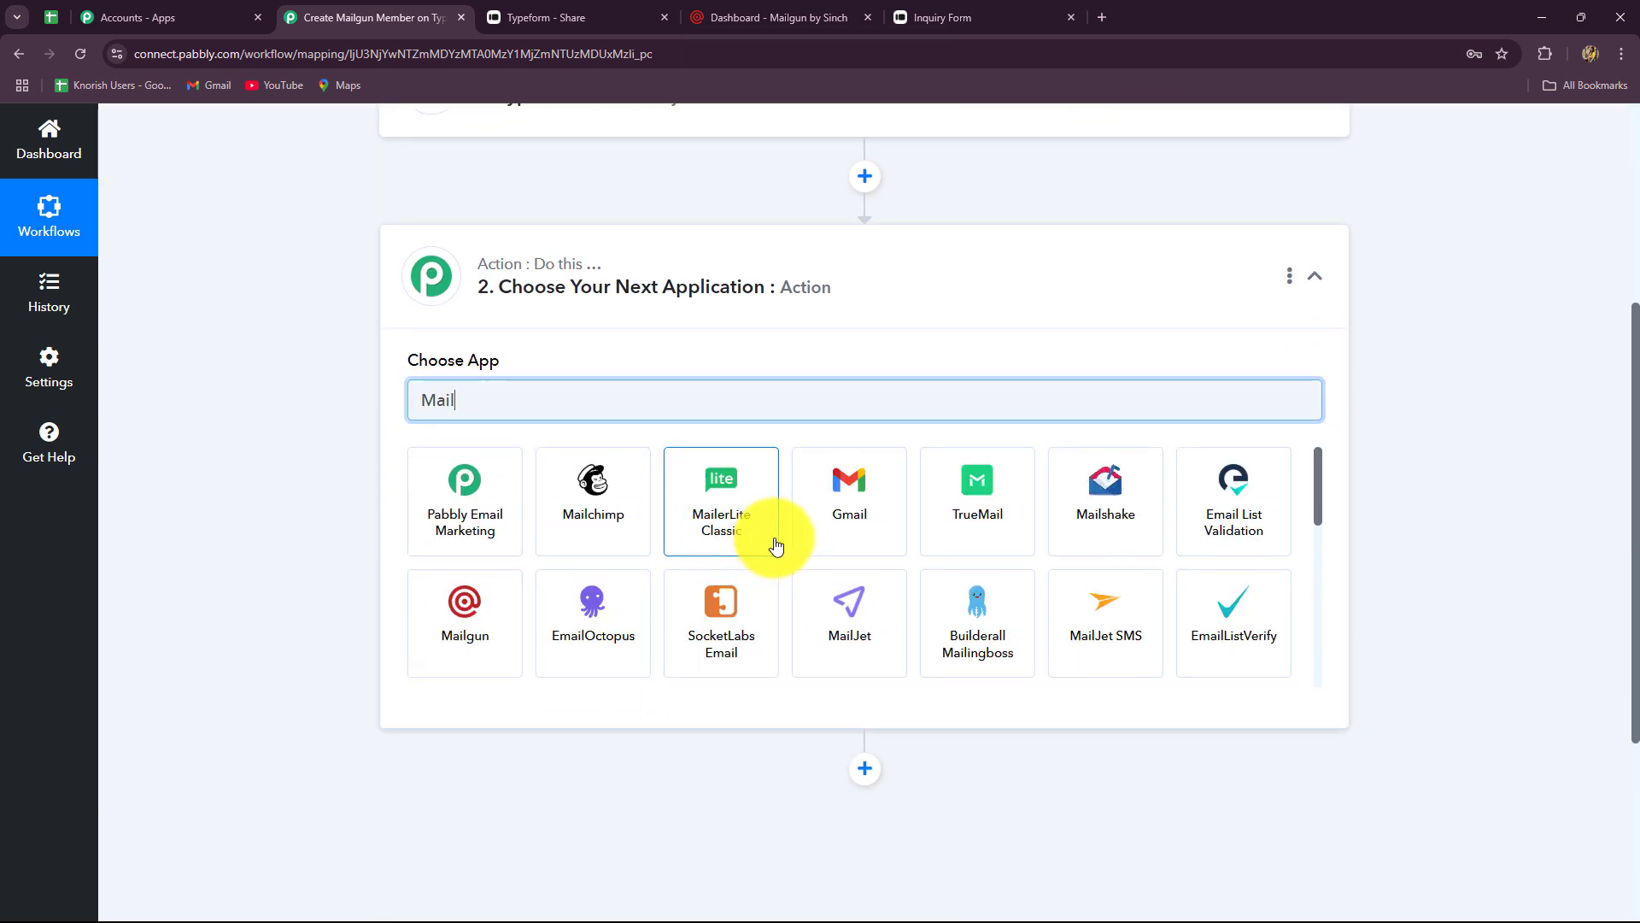
click(450, 649)
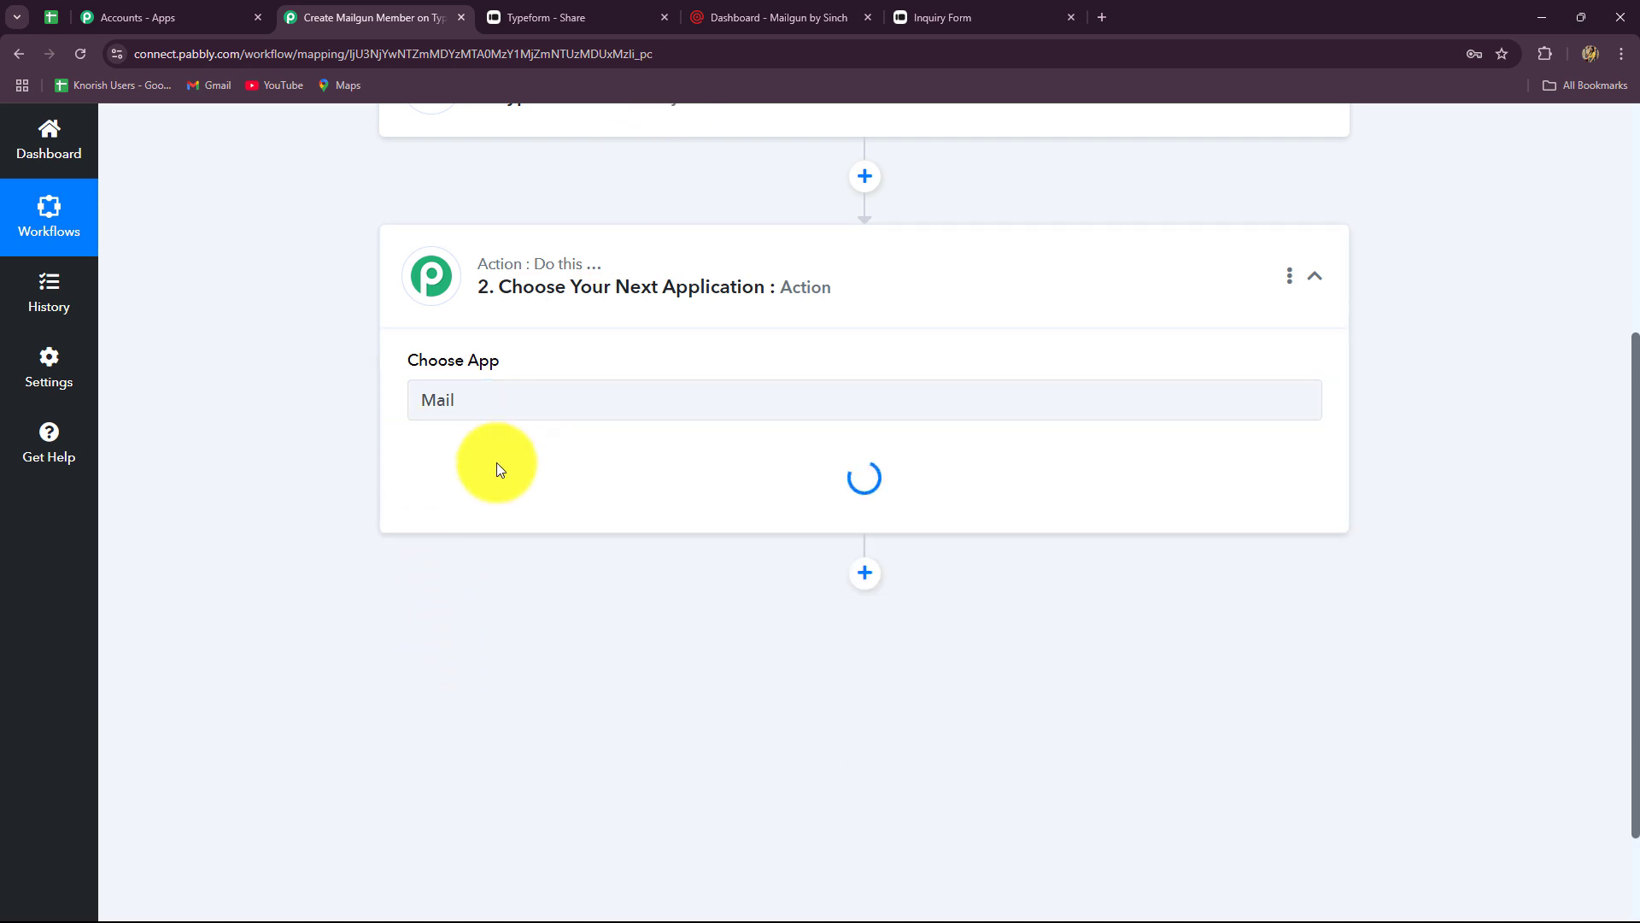
- Choose the New Mailing List Member action event and begin connecting the Mailgun account
click(478, 483)
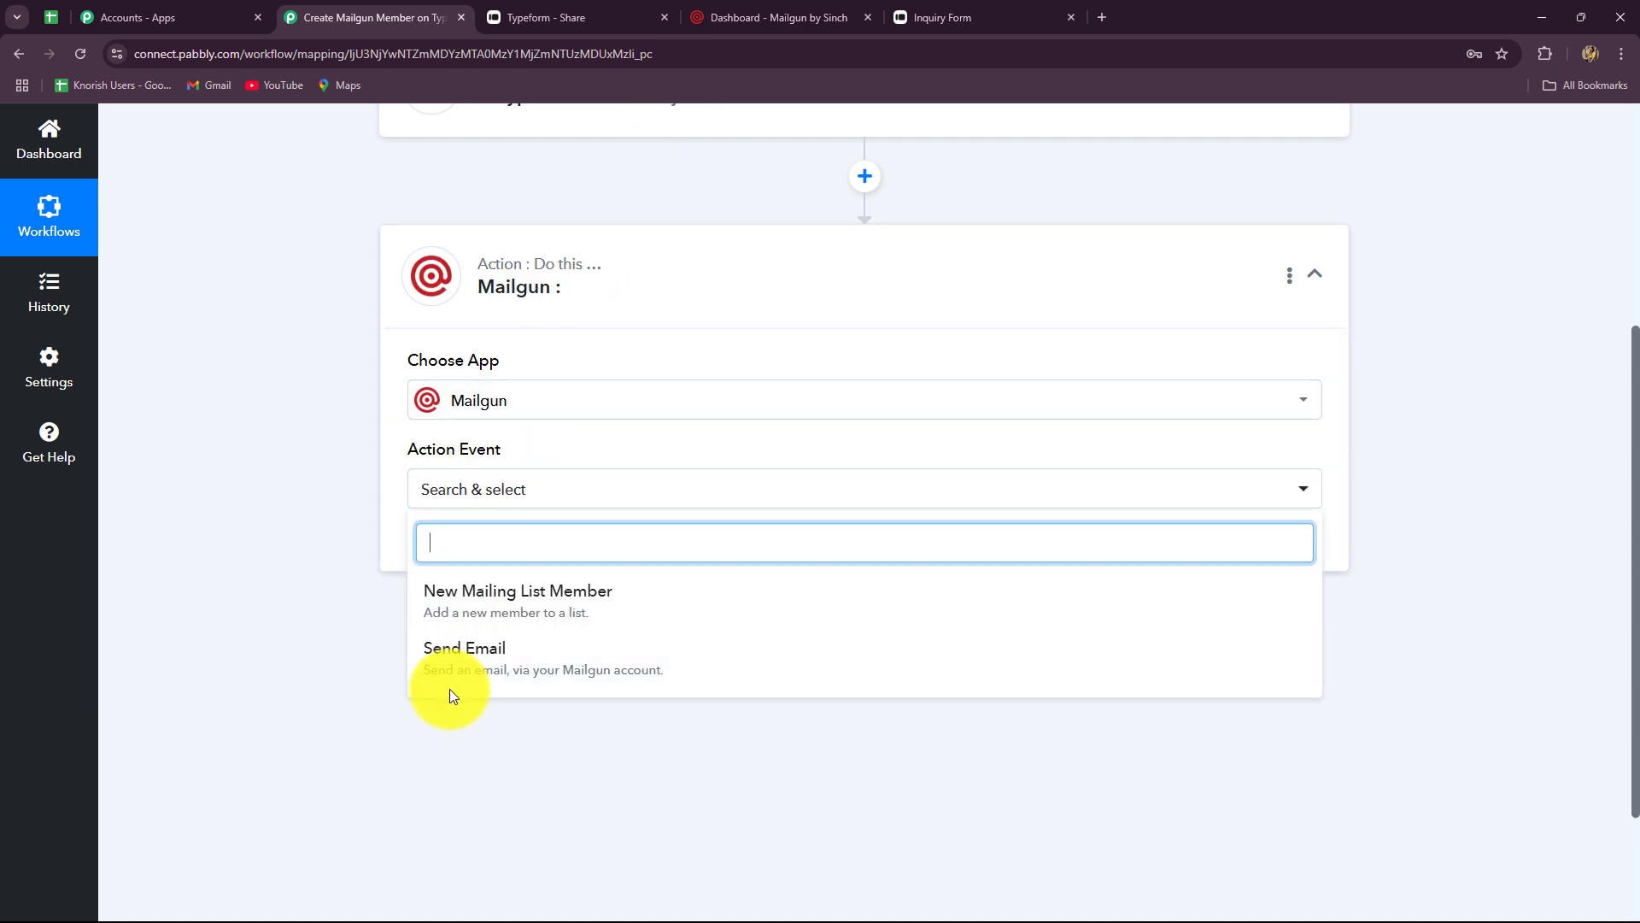
click(460, 616)
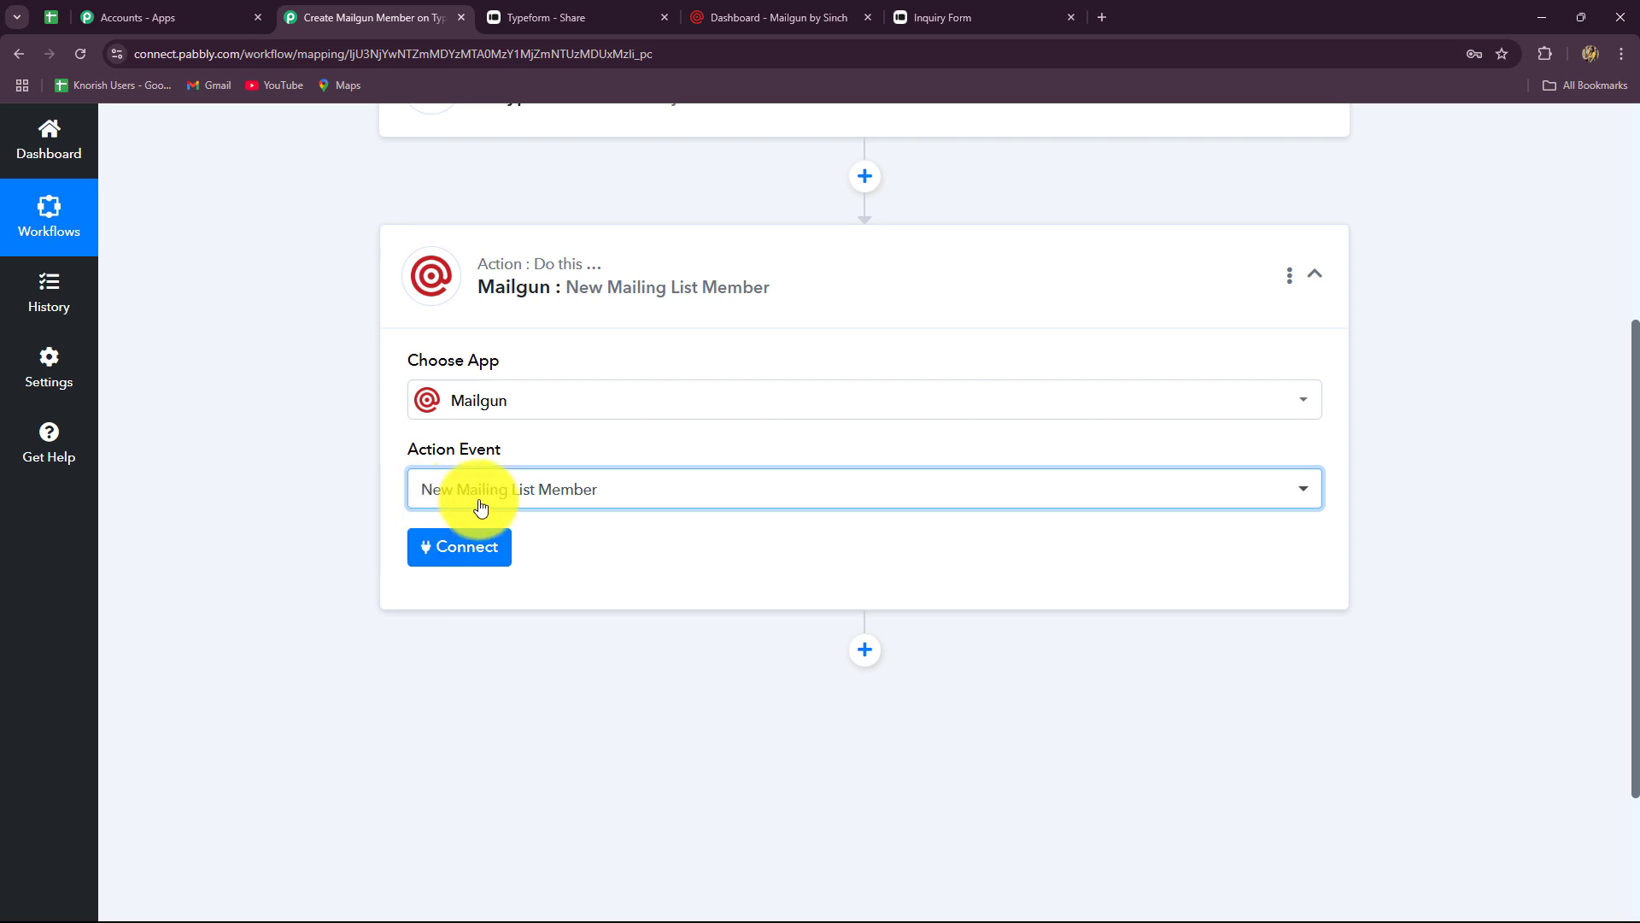
click(481, 557)
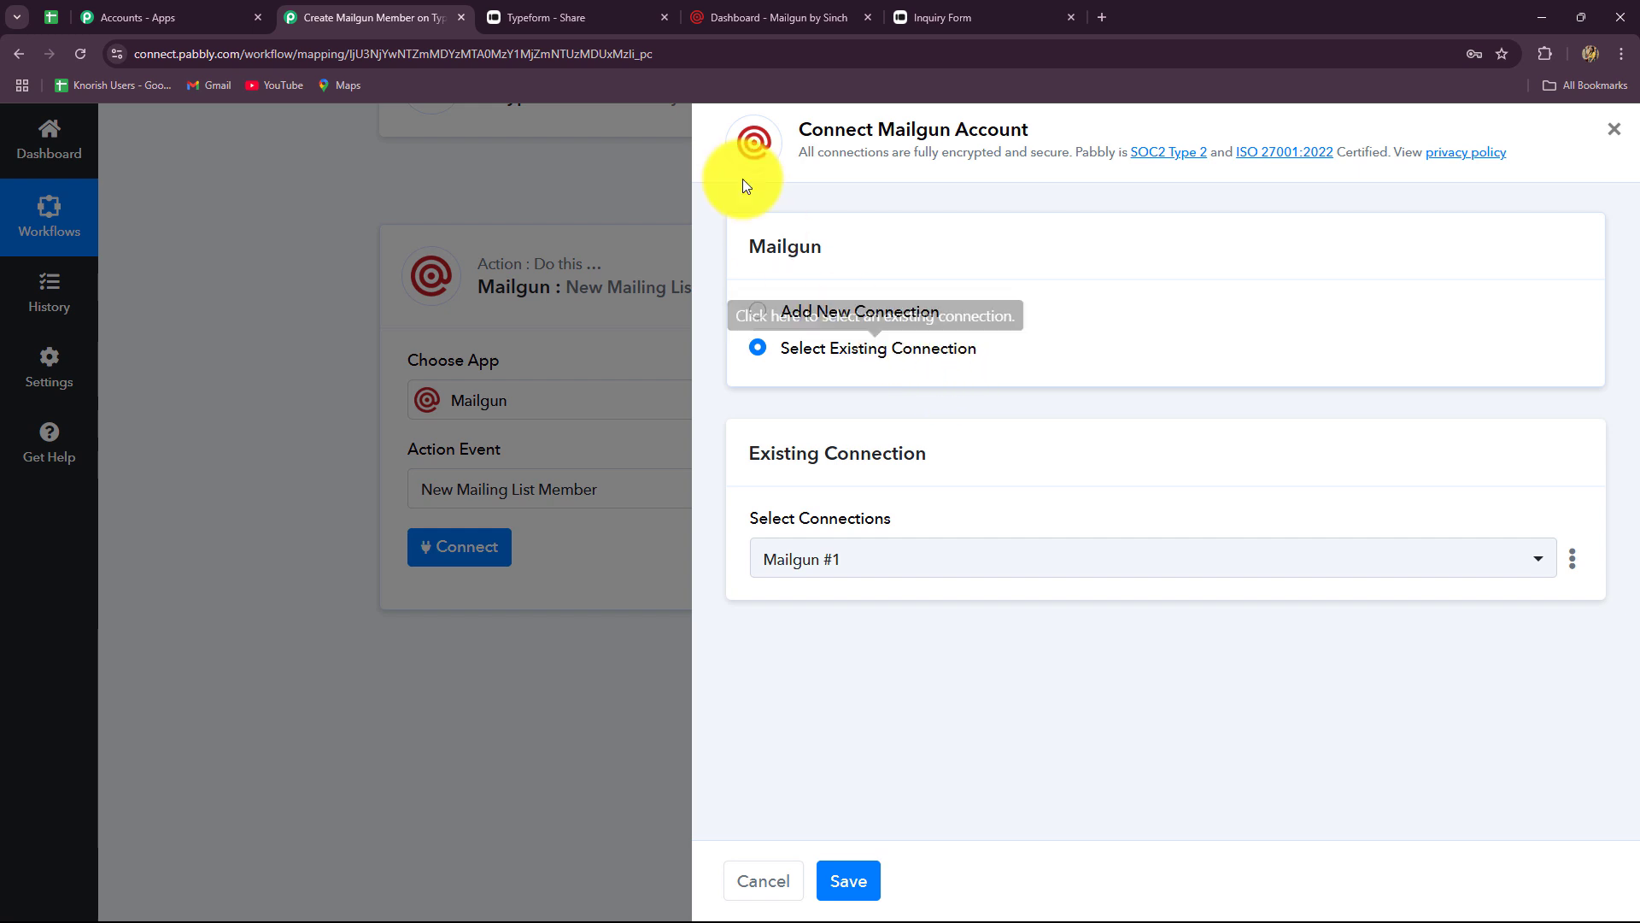
- Start a new Mailgun connection in Pabbly and review the Domain Name hint
click(743, 17)
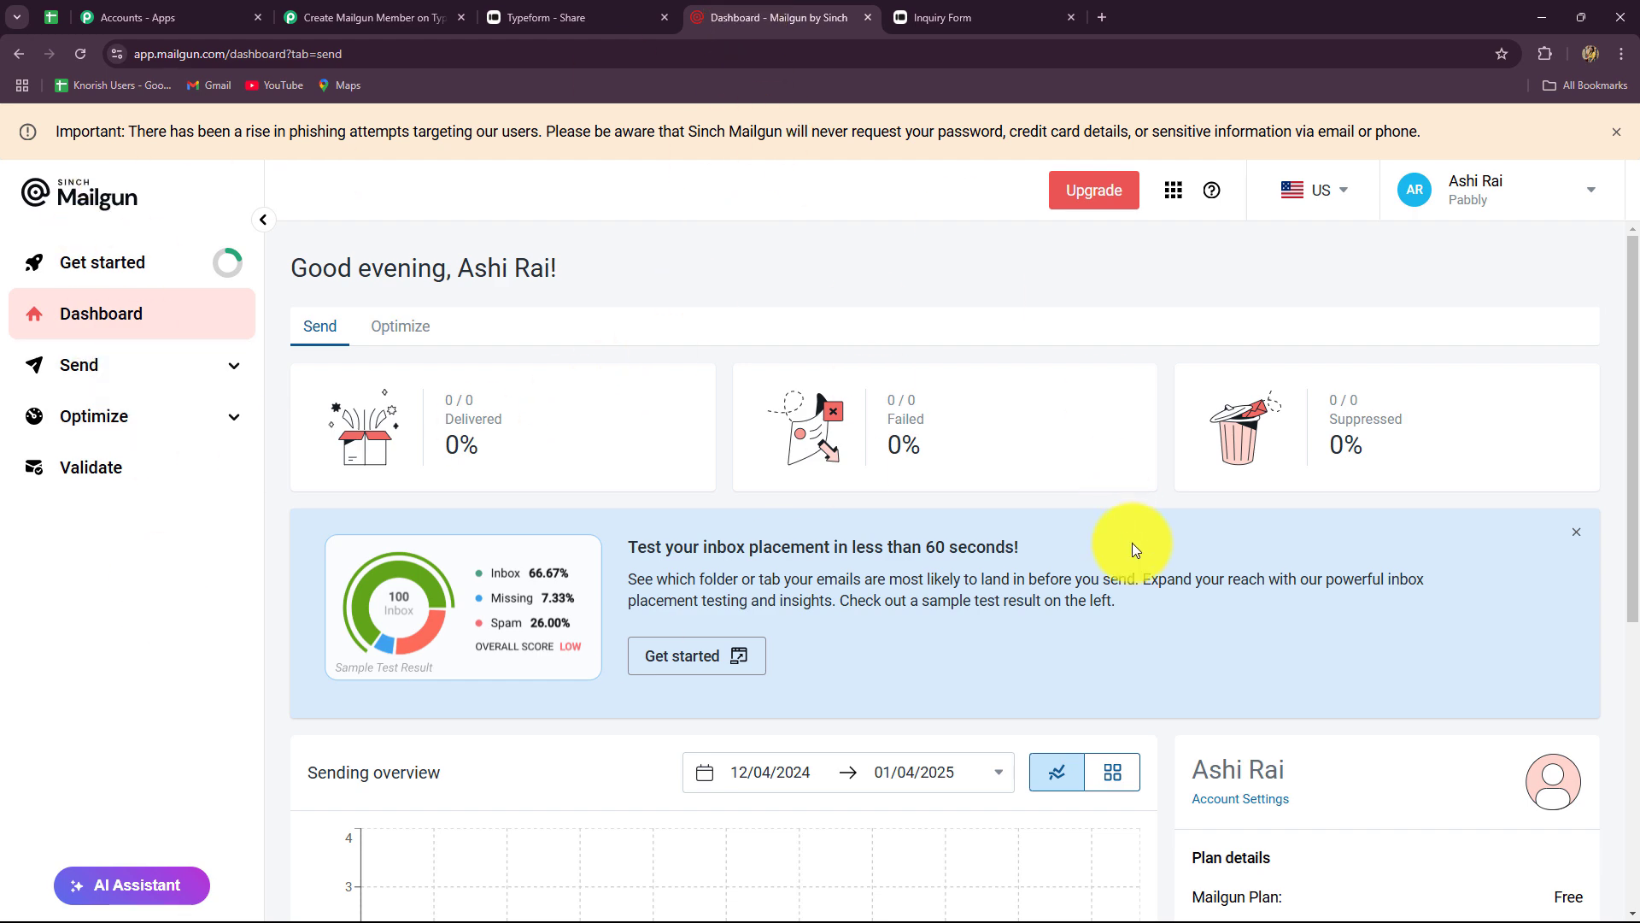
click(374, 29)
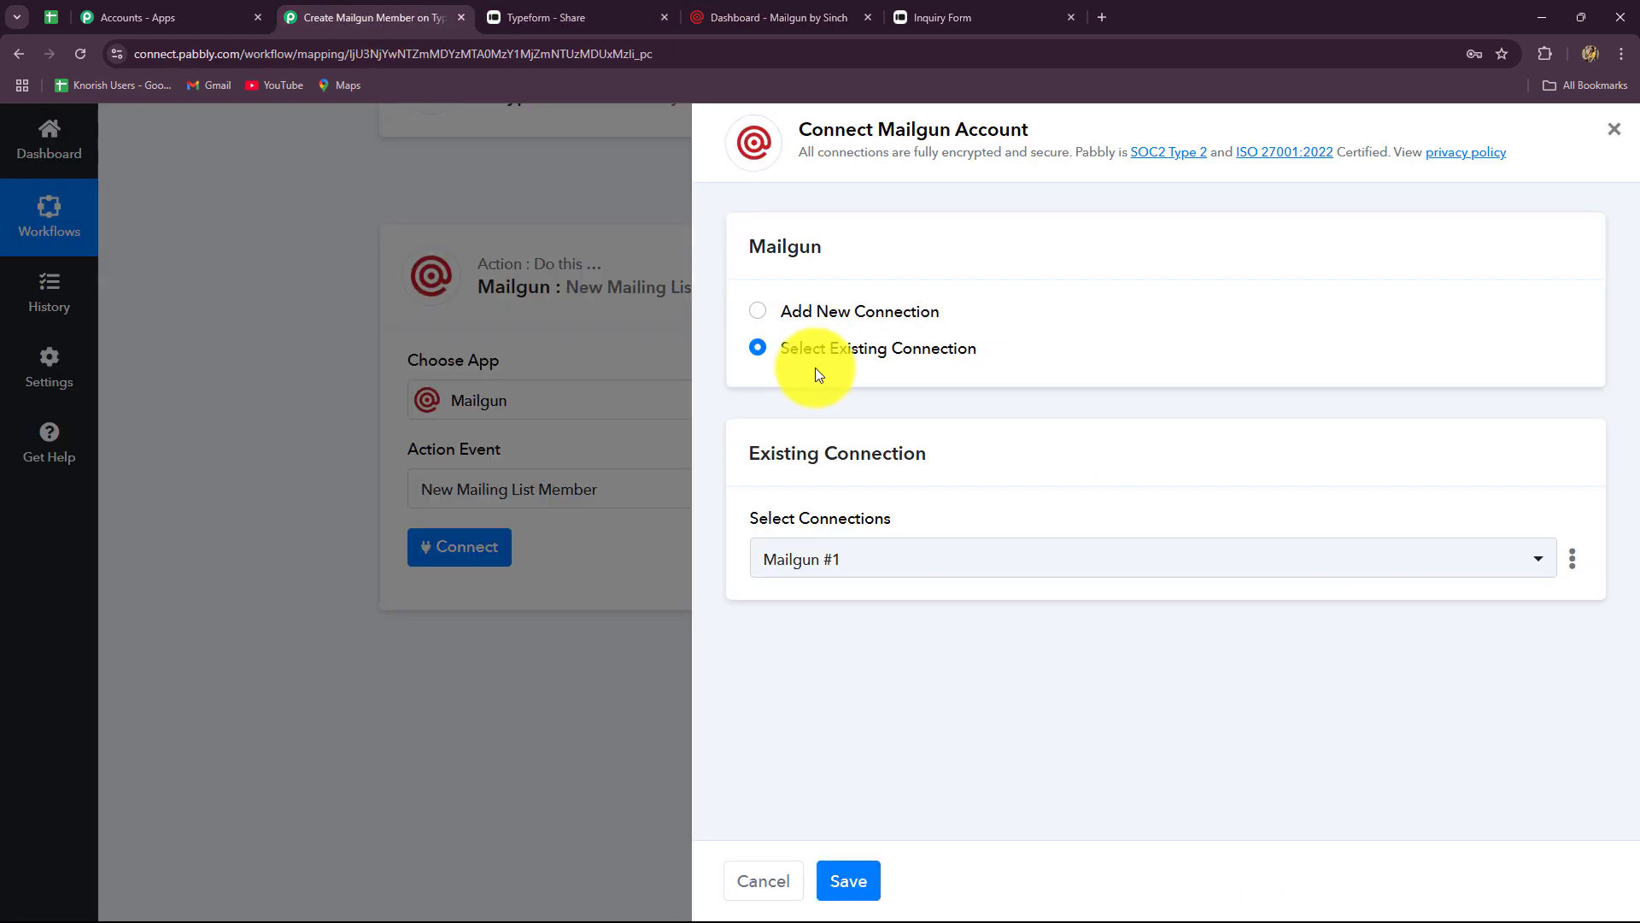
click(759, 316)
scroll(926, 589, down, 4)
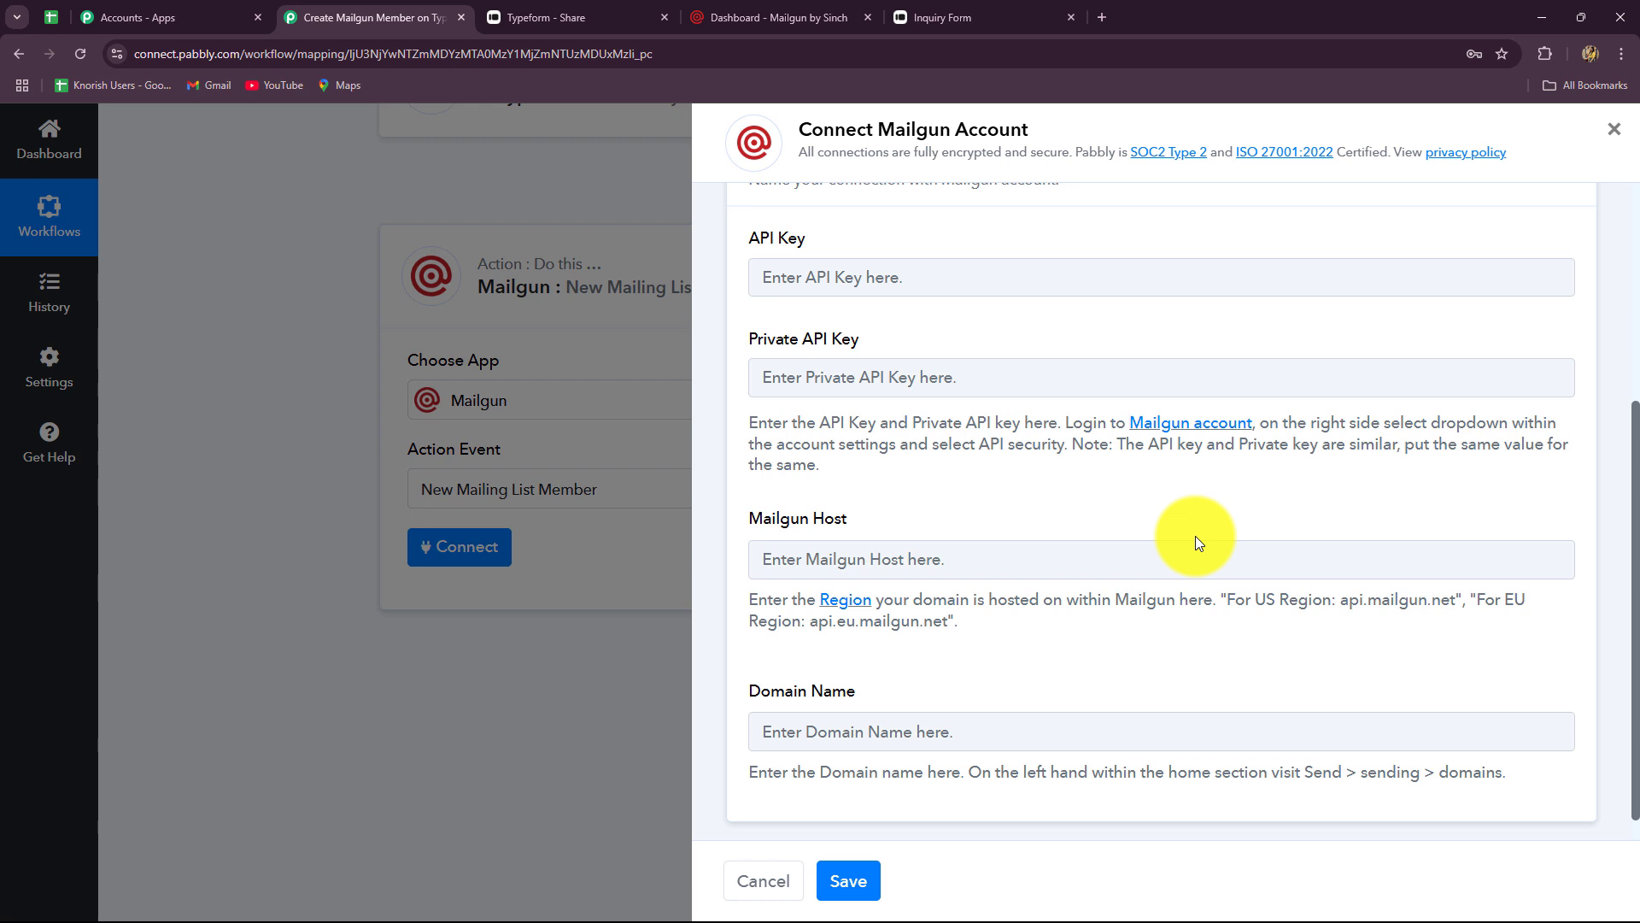
scroll(965, 658, down, 1)
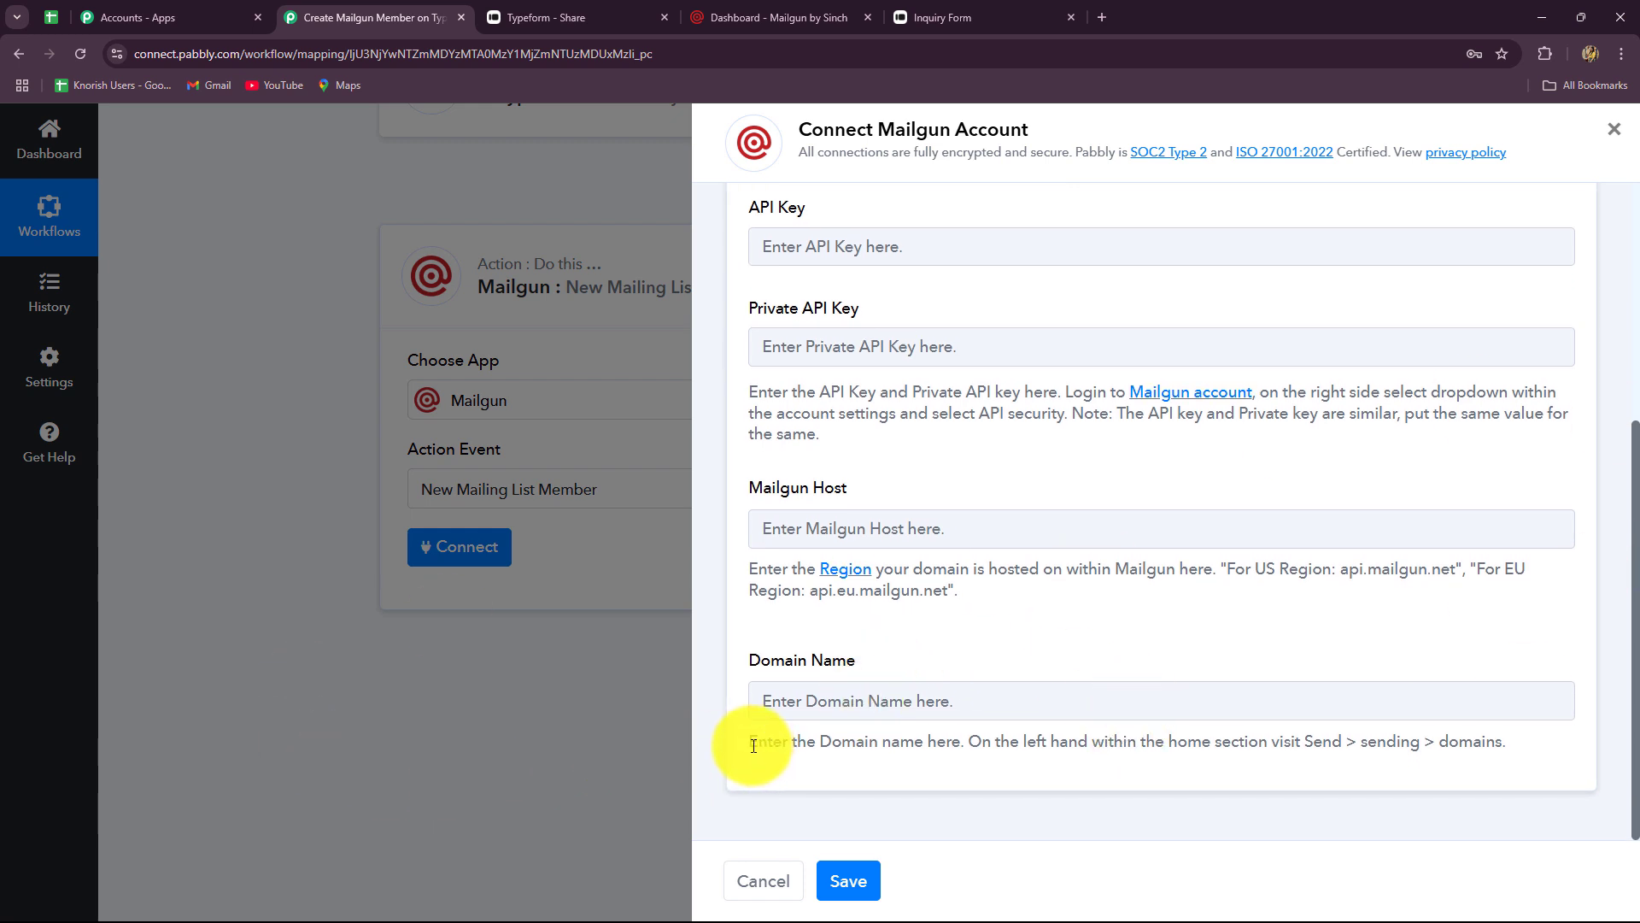
drag(750, 742, 1523, 818)
click(1196, 776)
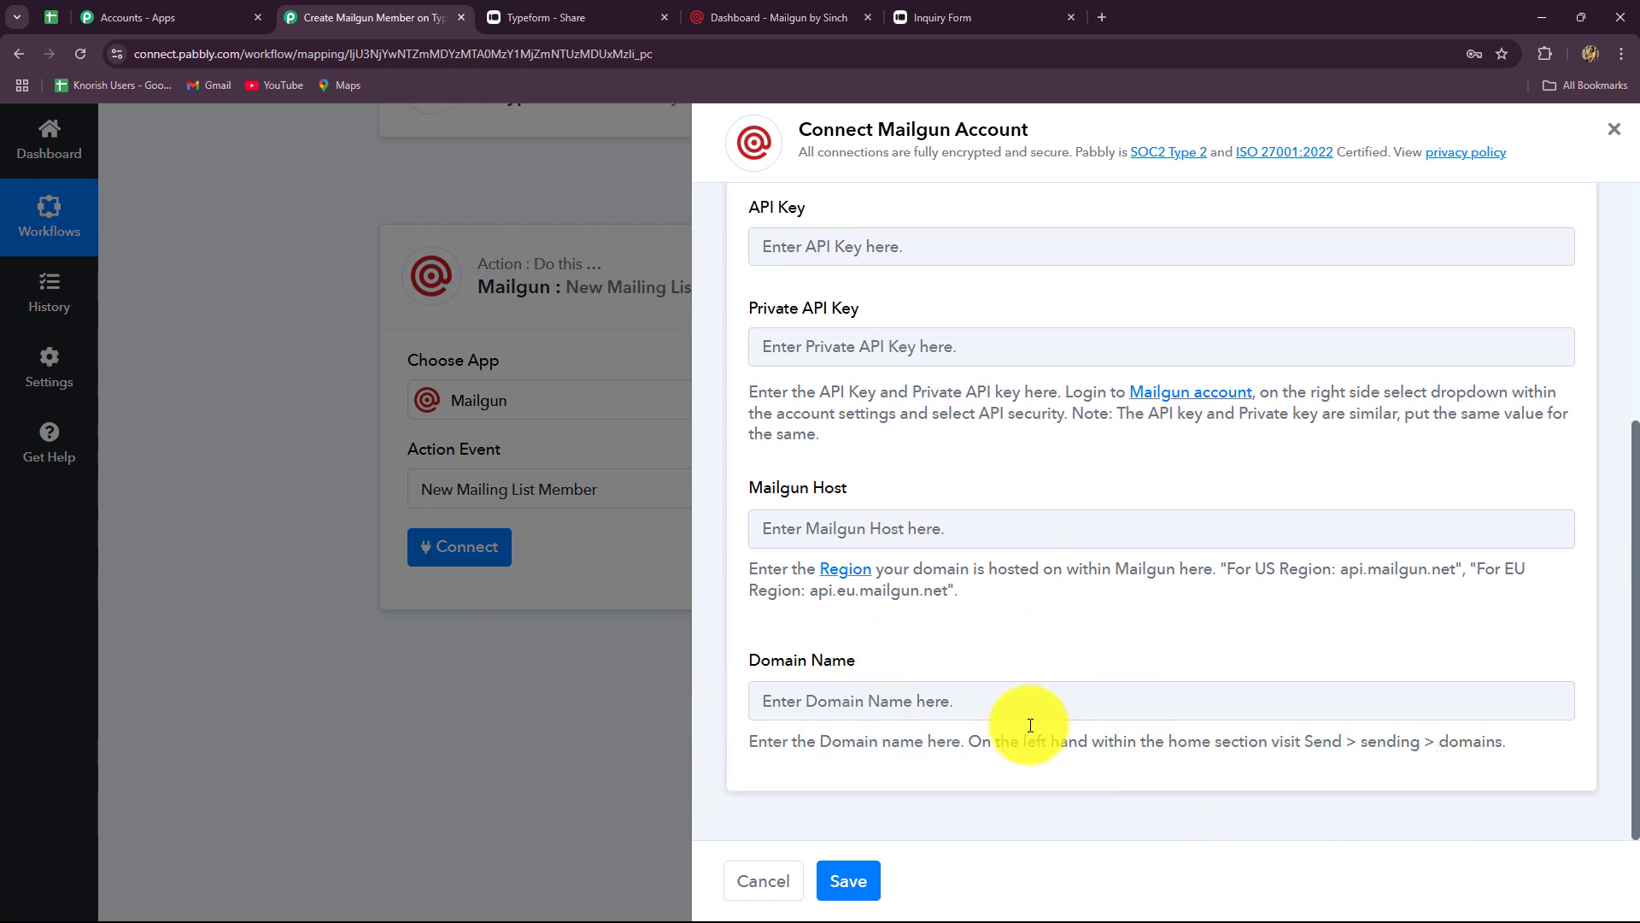
click(791, 19)
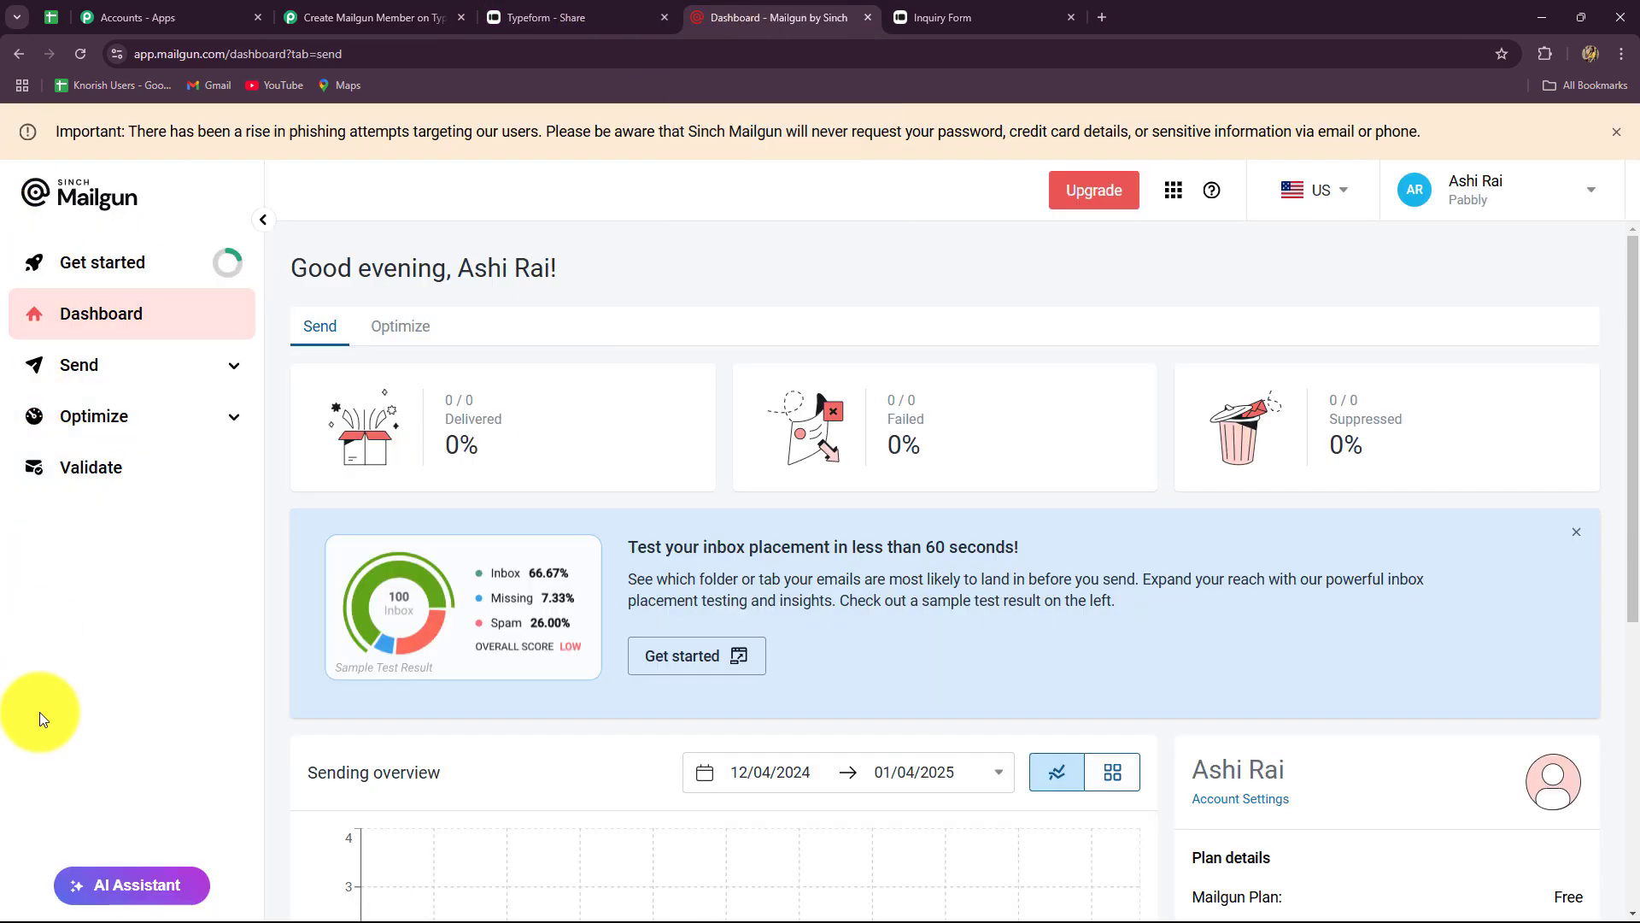
- Copy the sandbox domain name from Mailgun's Sending Domains list
click(239, 372)
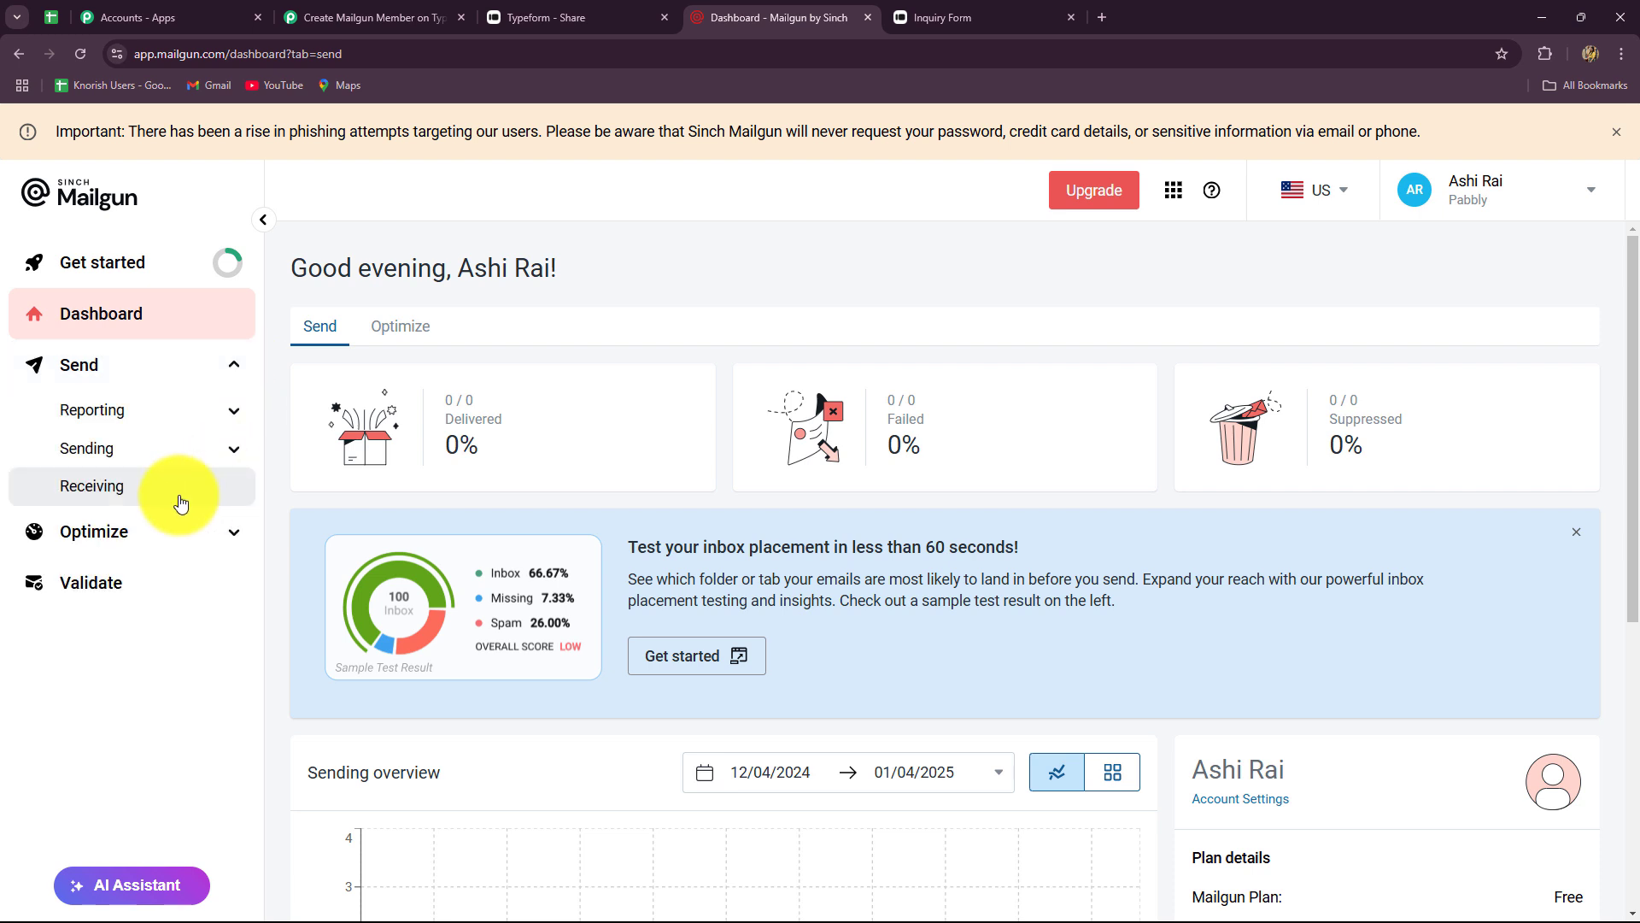
click(78, 455)
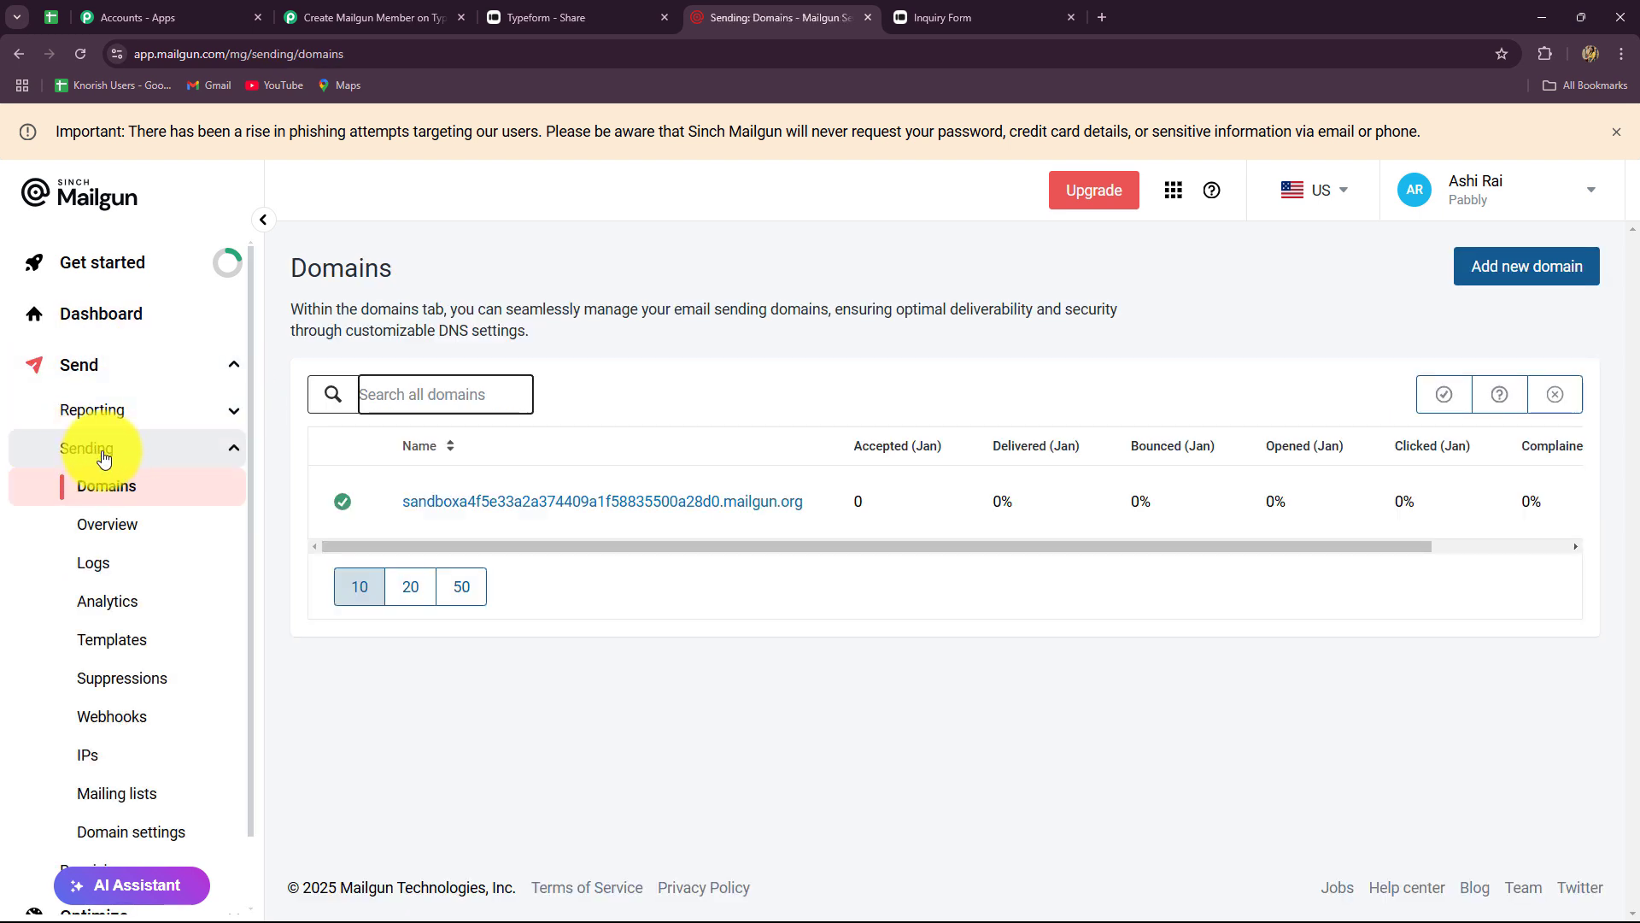
scroll(115, 424, down, 1)
click(115, 425)
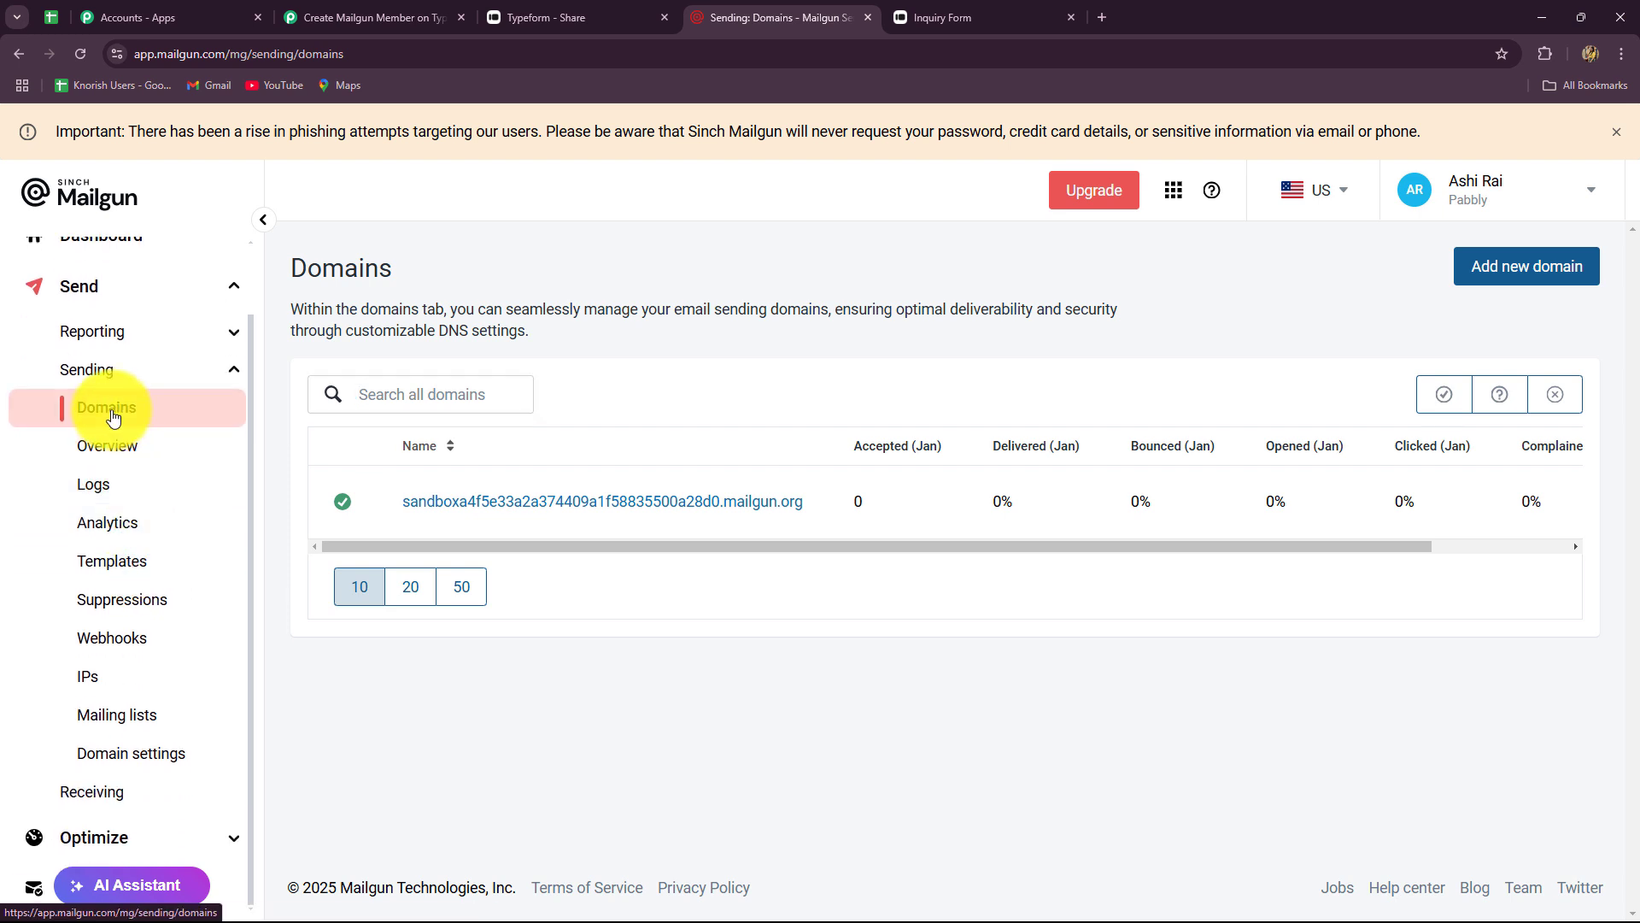
drag(402, 500, 799, 516)
key(ctrl+c)
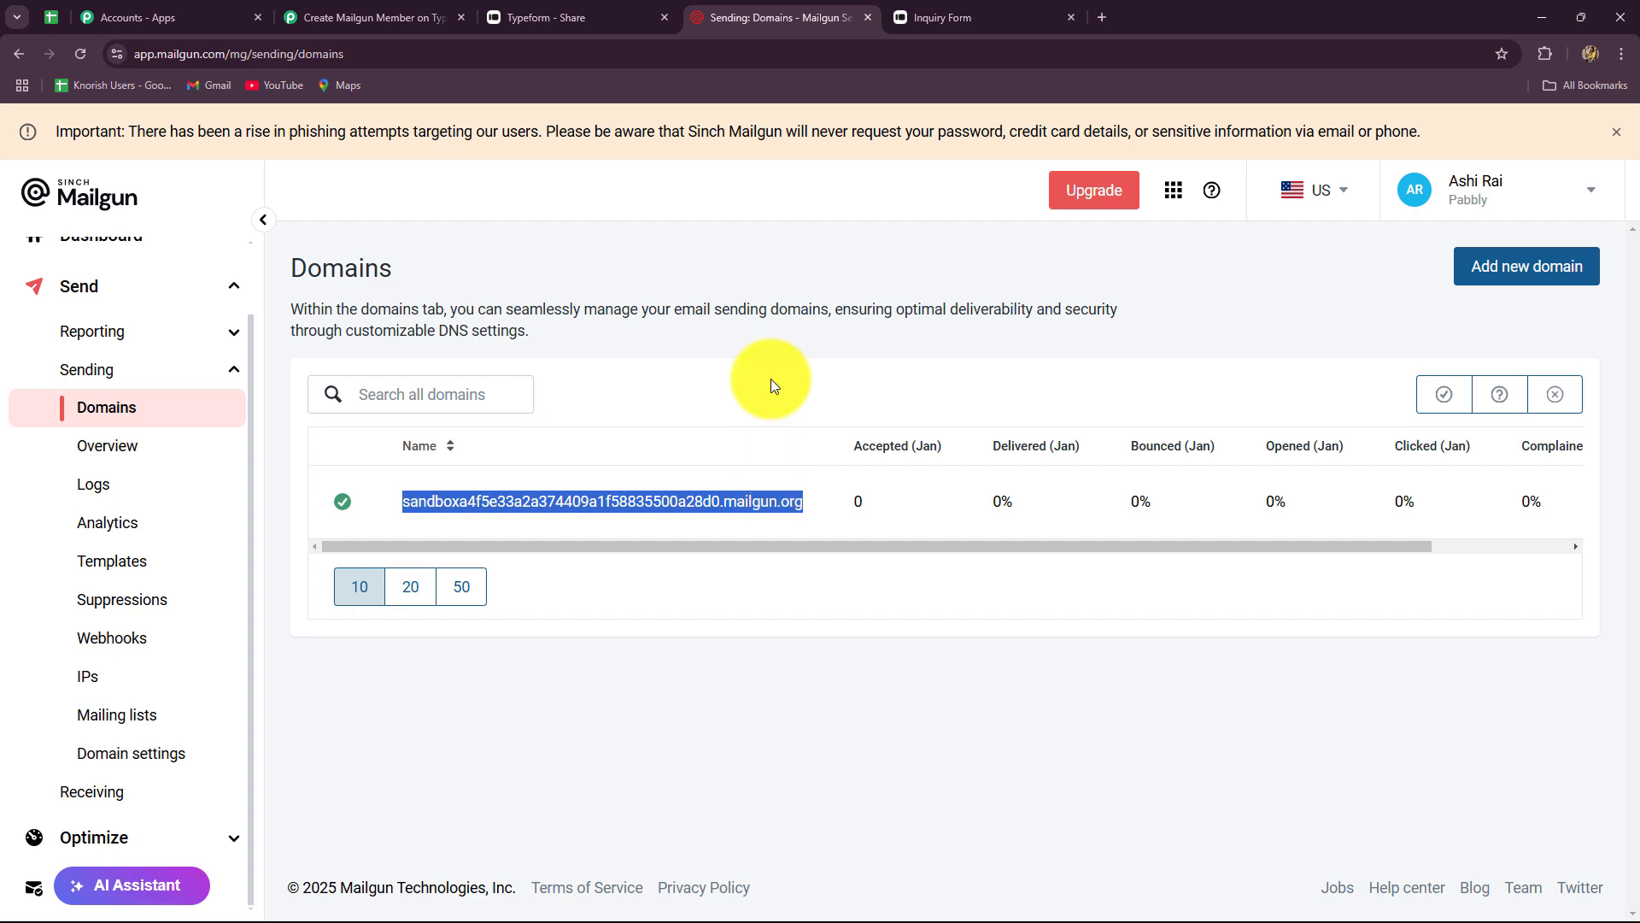
click(446, 14)
- Paste the sandbox domain into Domain Name and check the Mailgun account's region
click(823, 683)
key(ctrl+v)
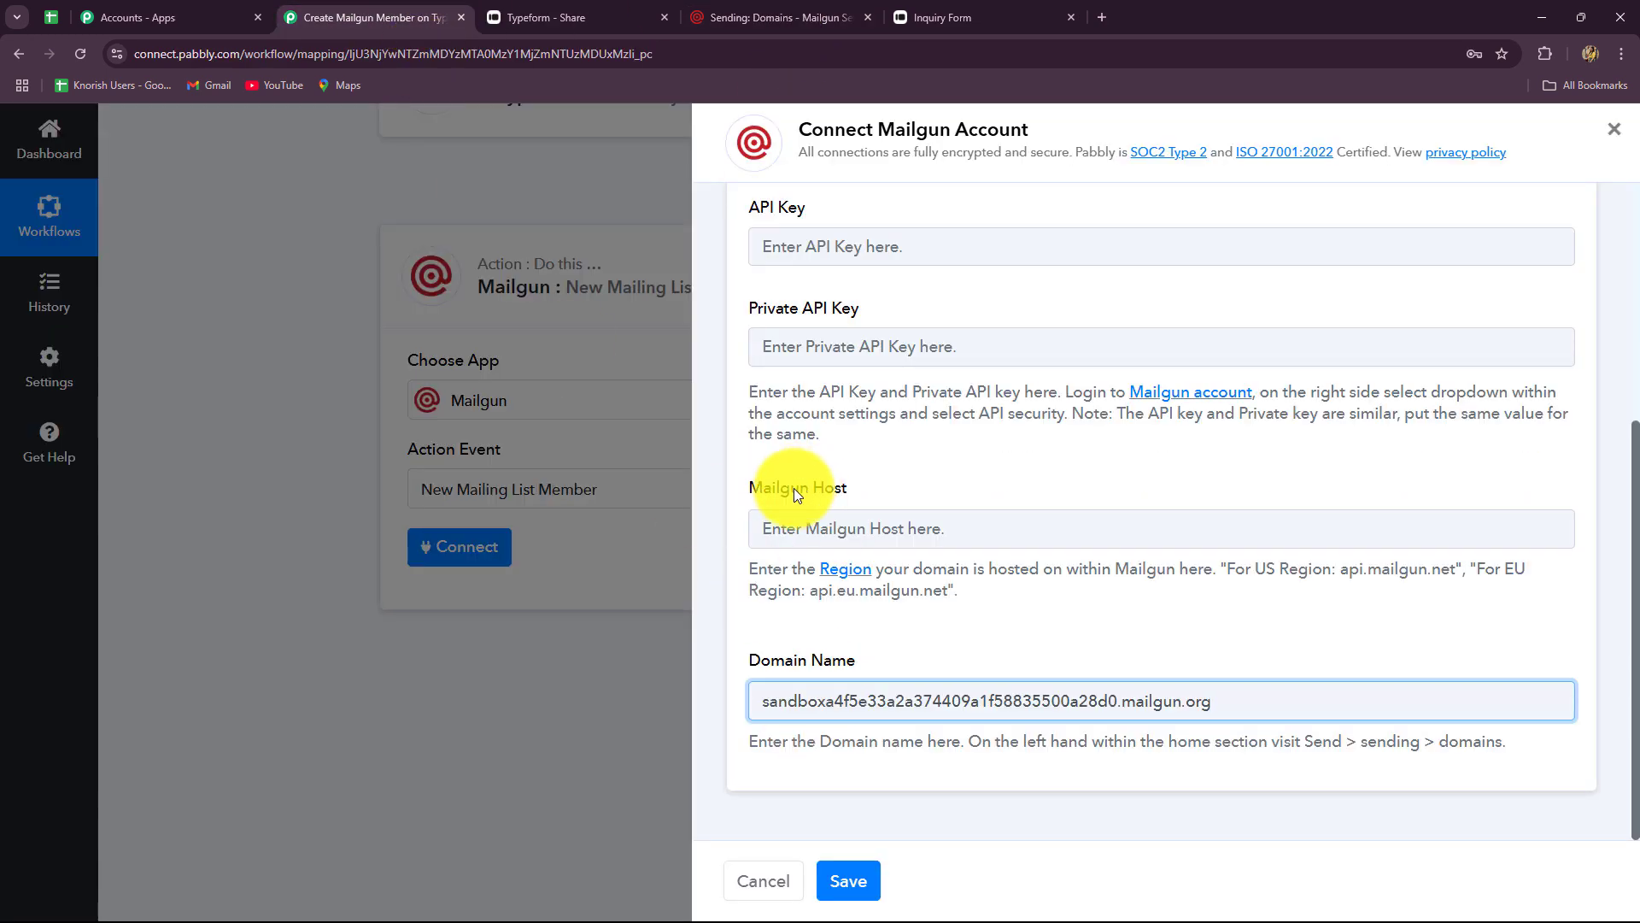
click(777, 534)
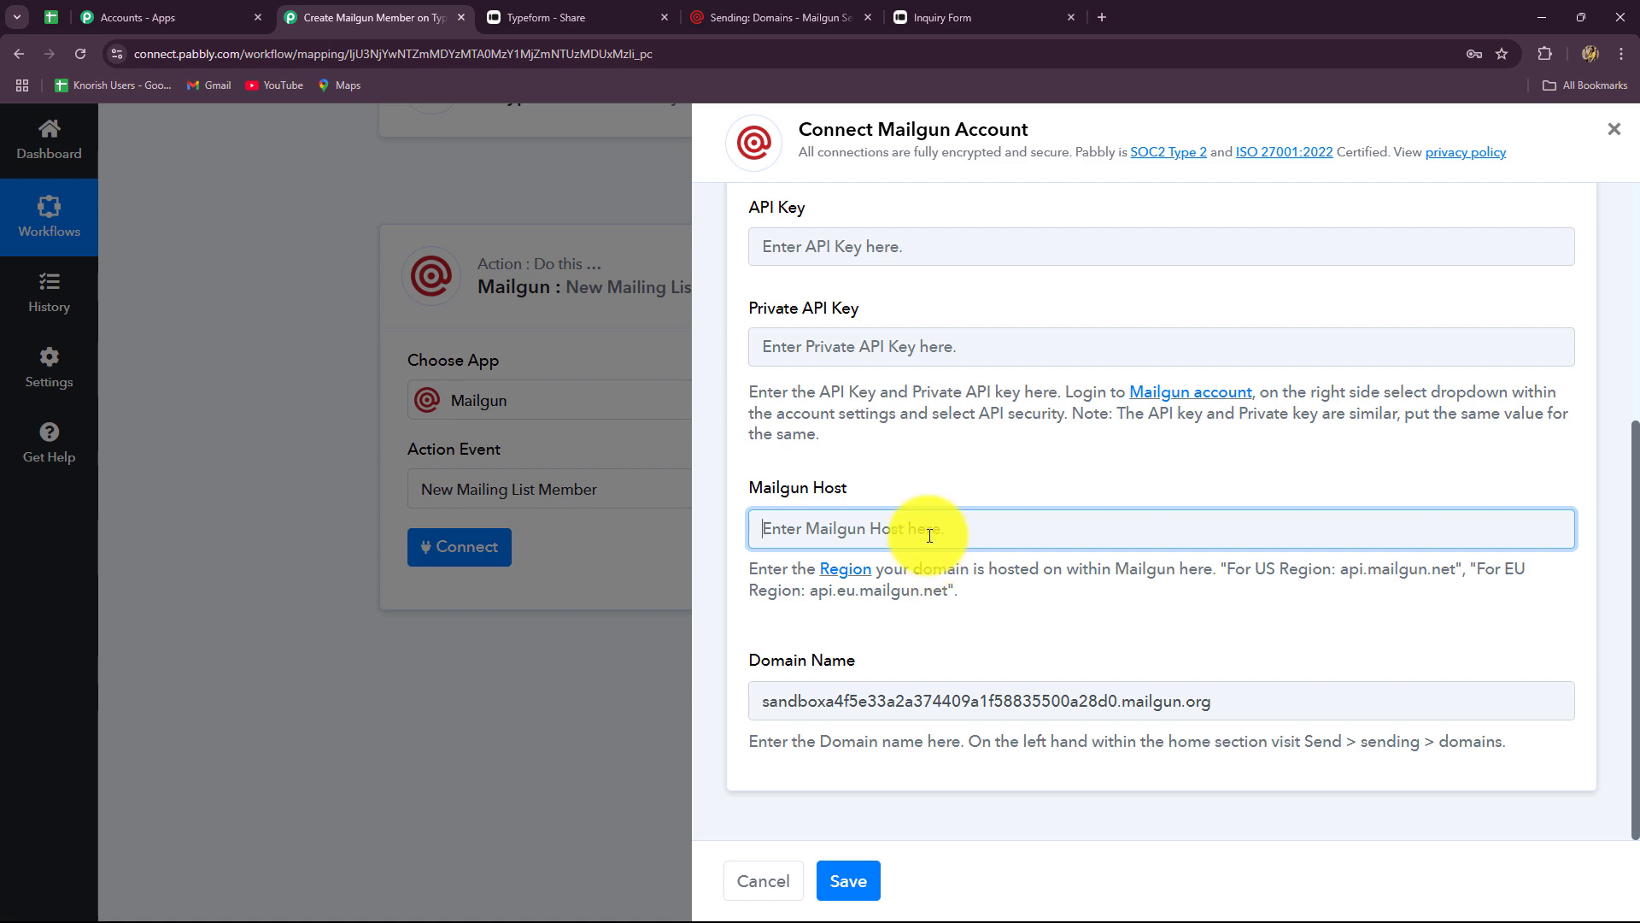
click(782, 12)
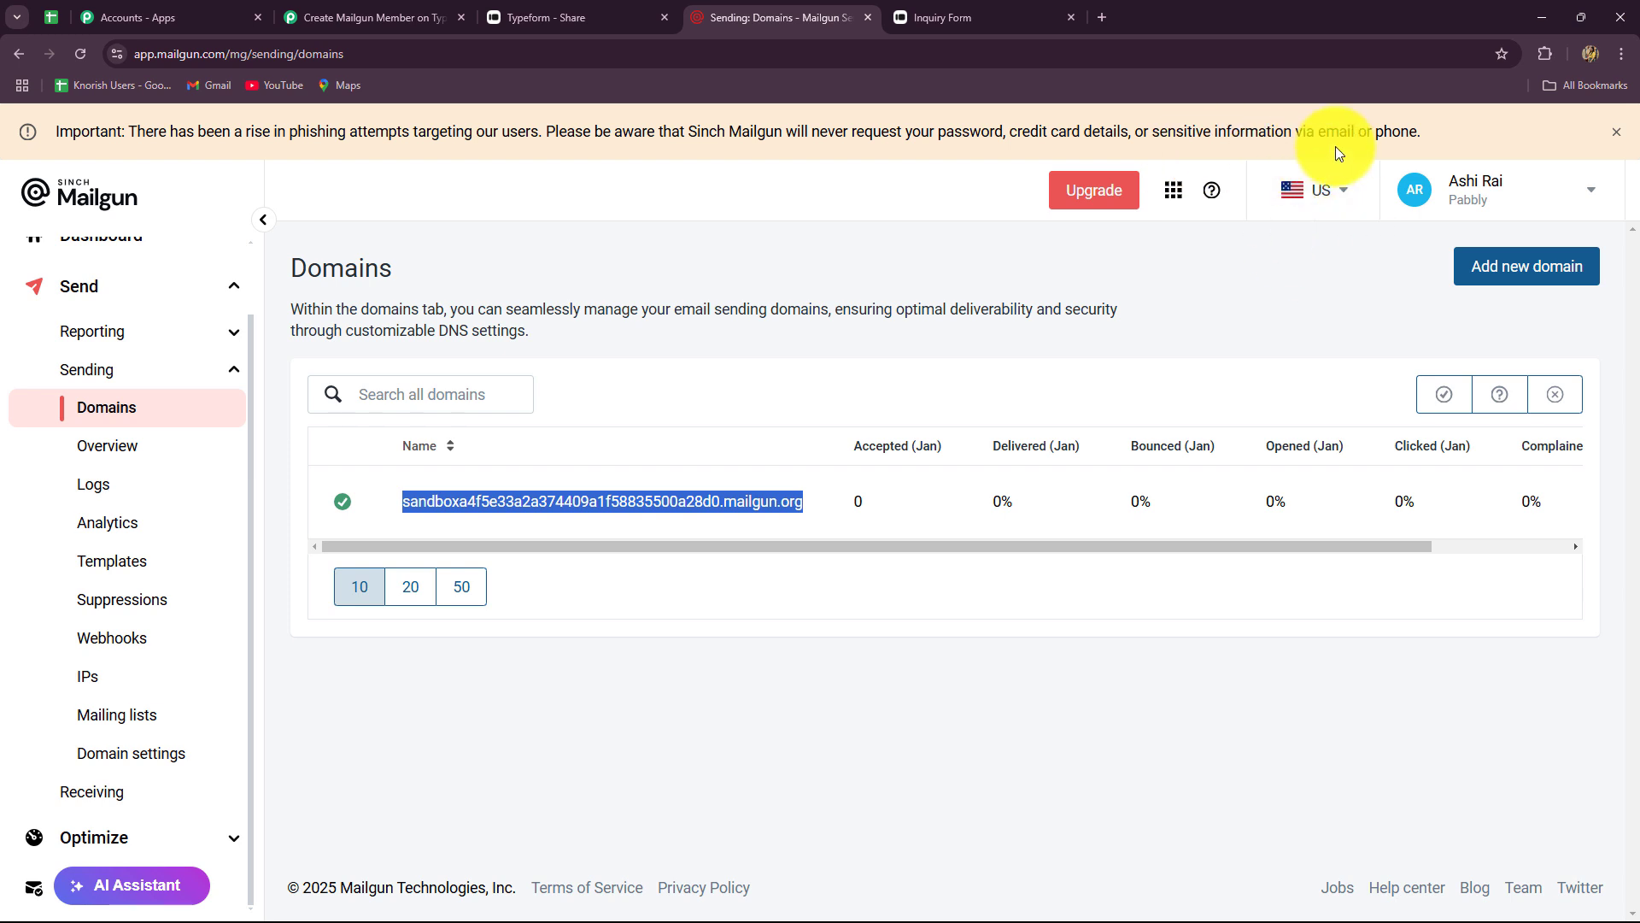
click(1343, 196)
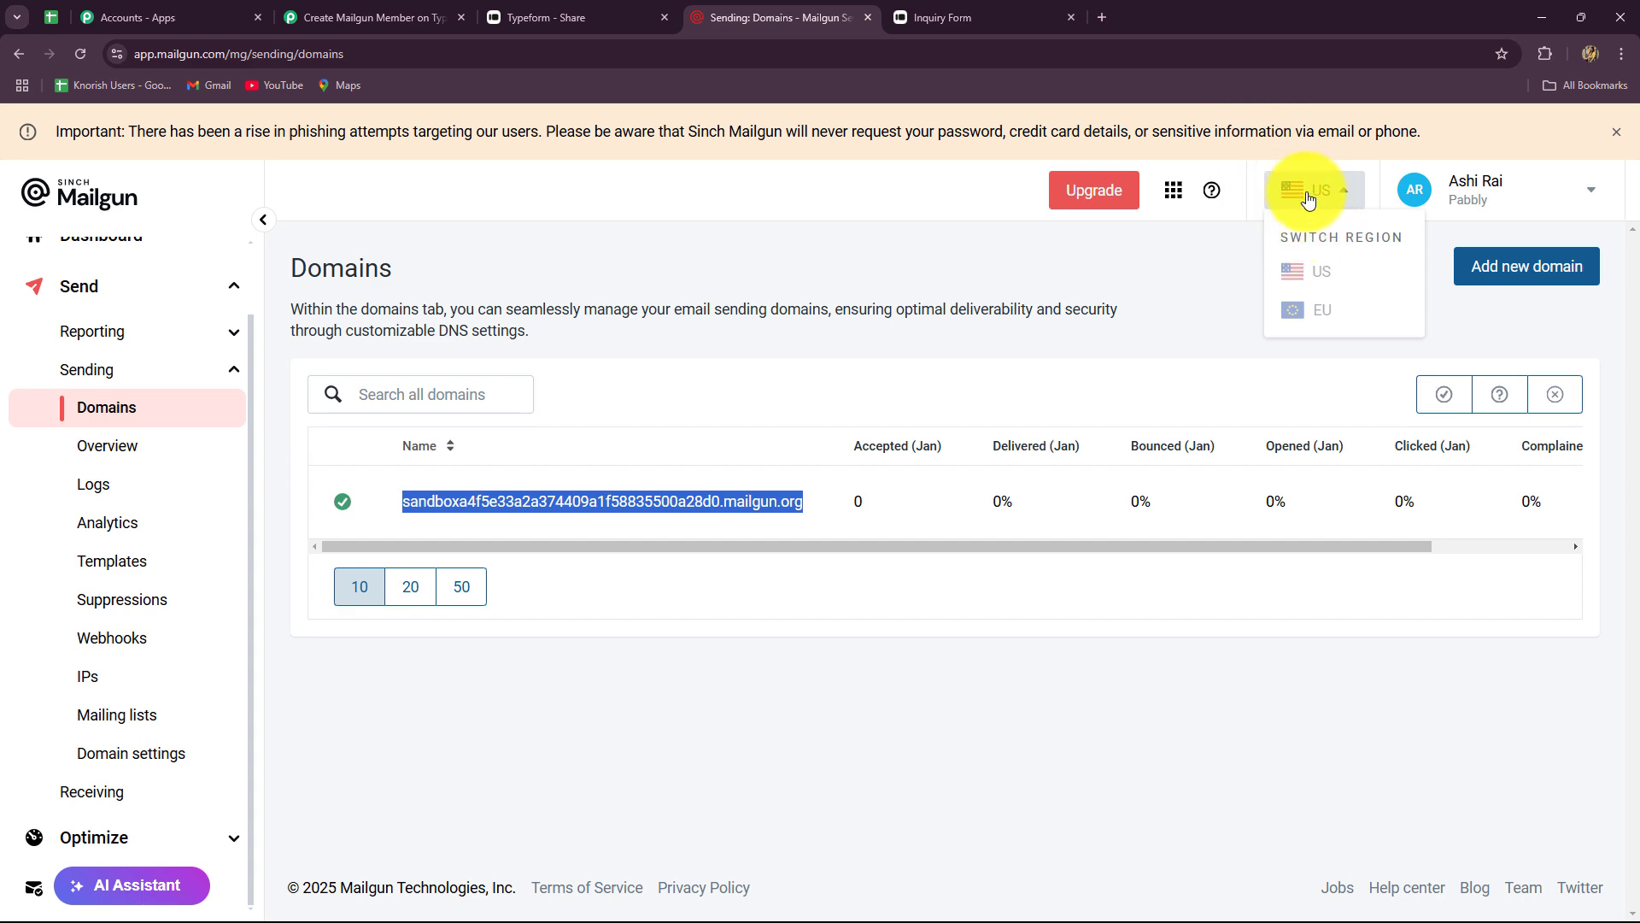
- Set Mailgun Host to api.mailgun.net, copied from the US host hint
click(408, 19)
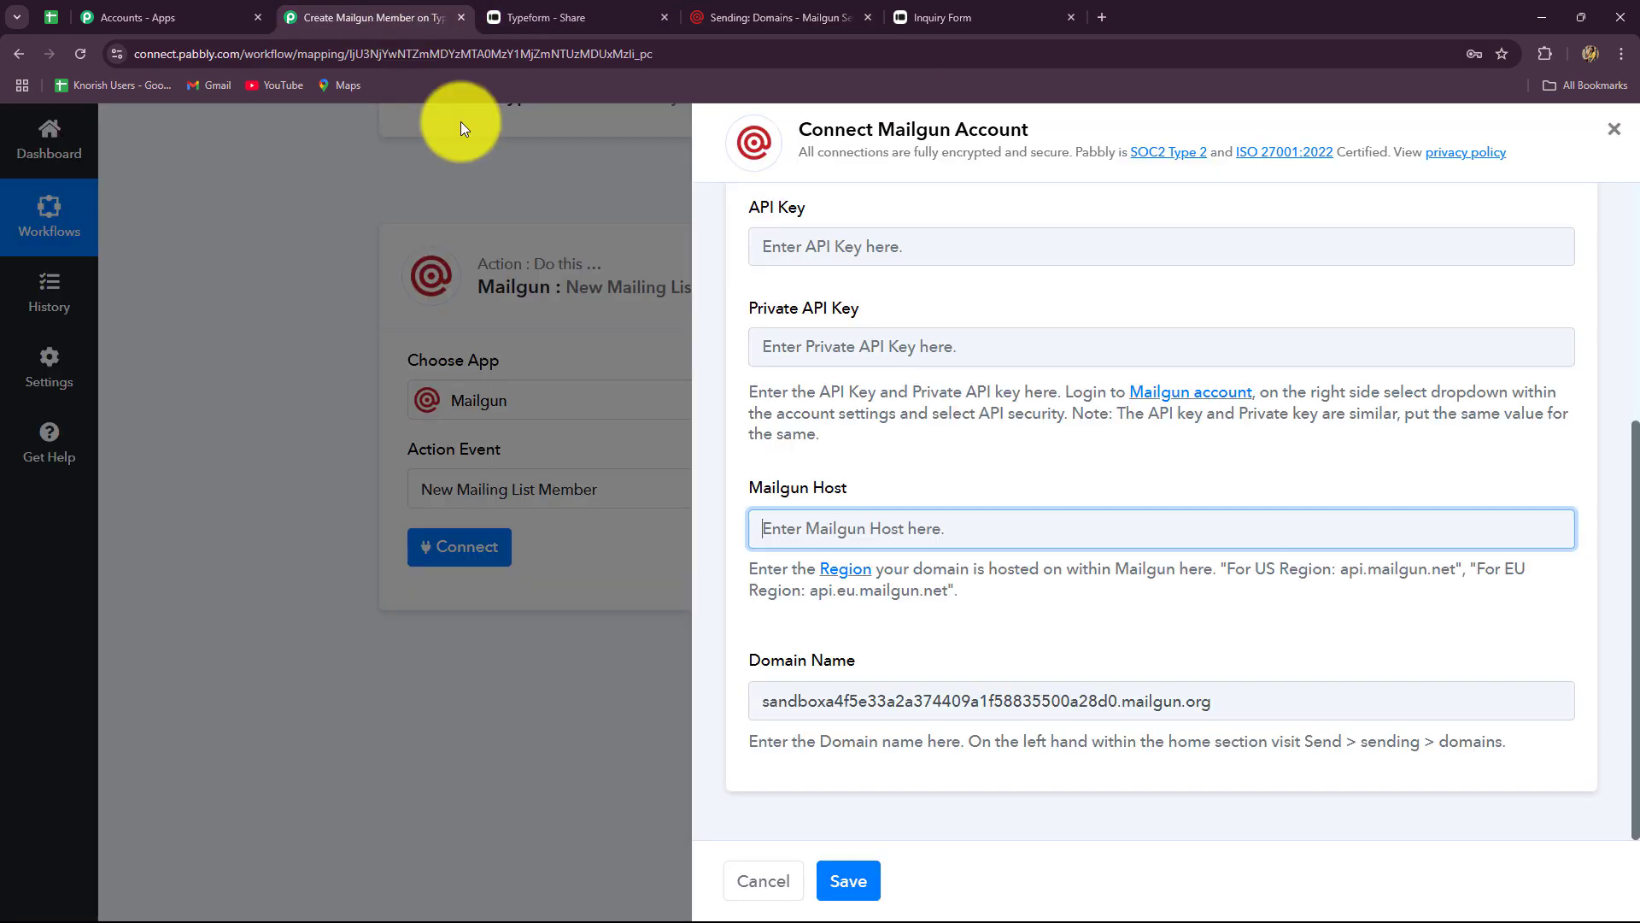
drag(766, 568, 1039, 608)
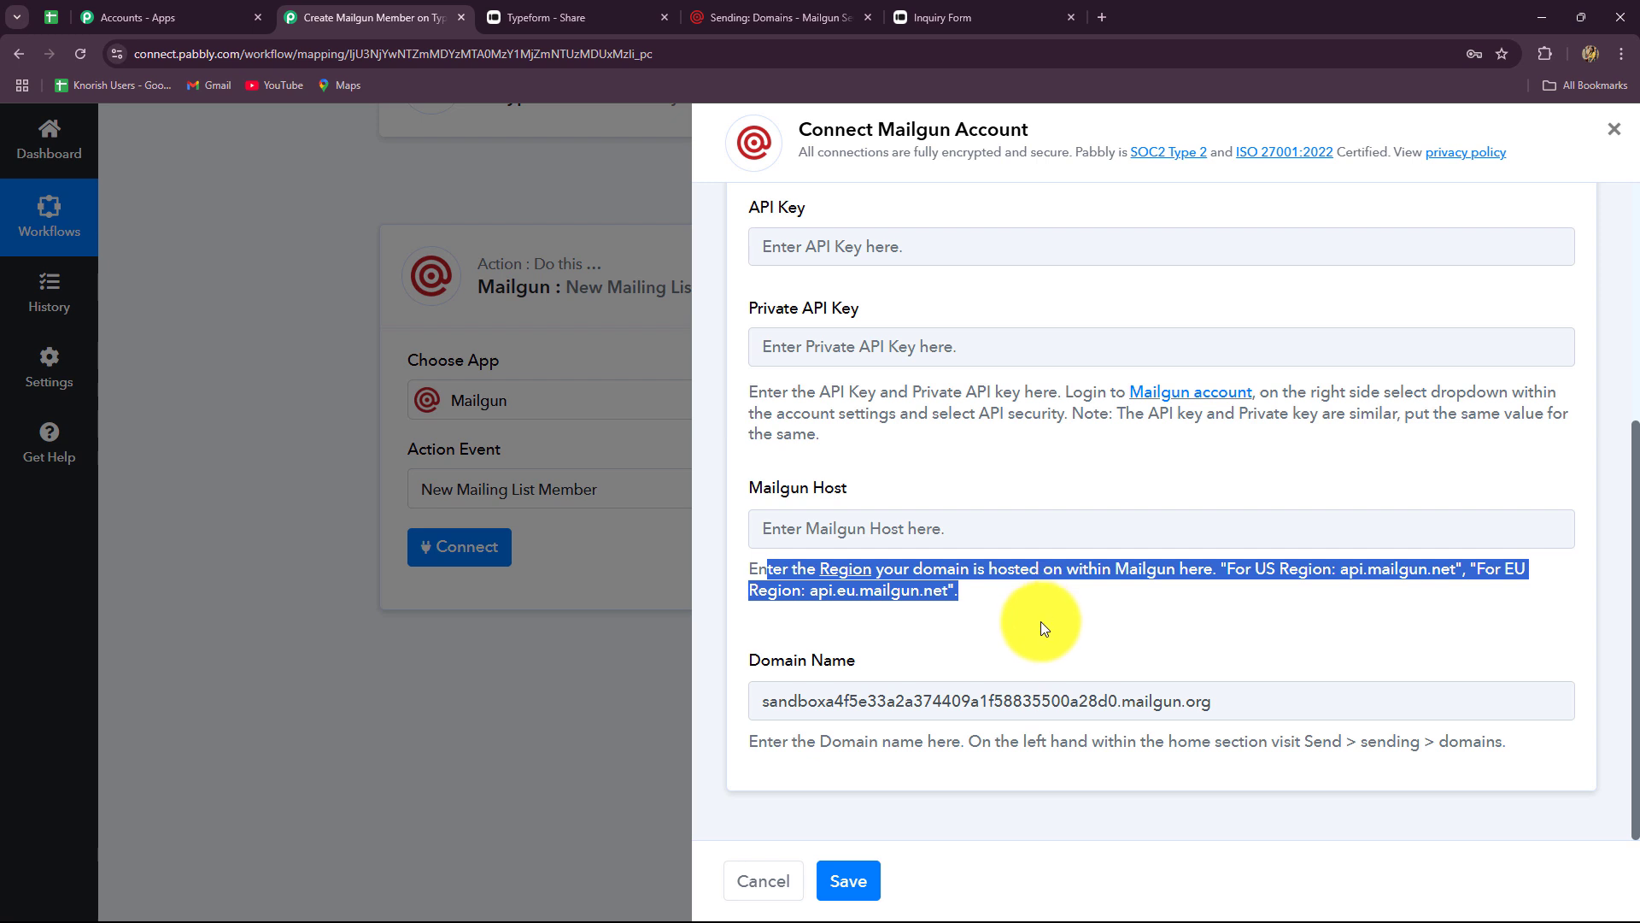
click(1041, 624)
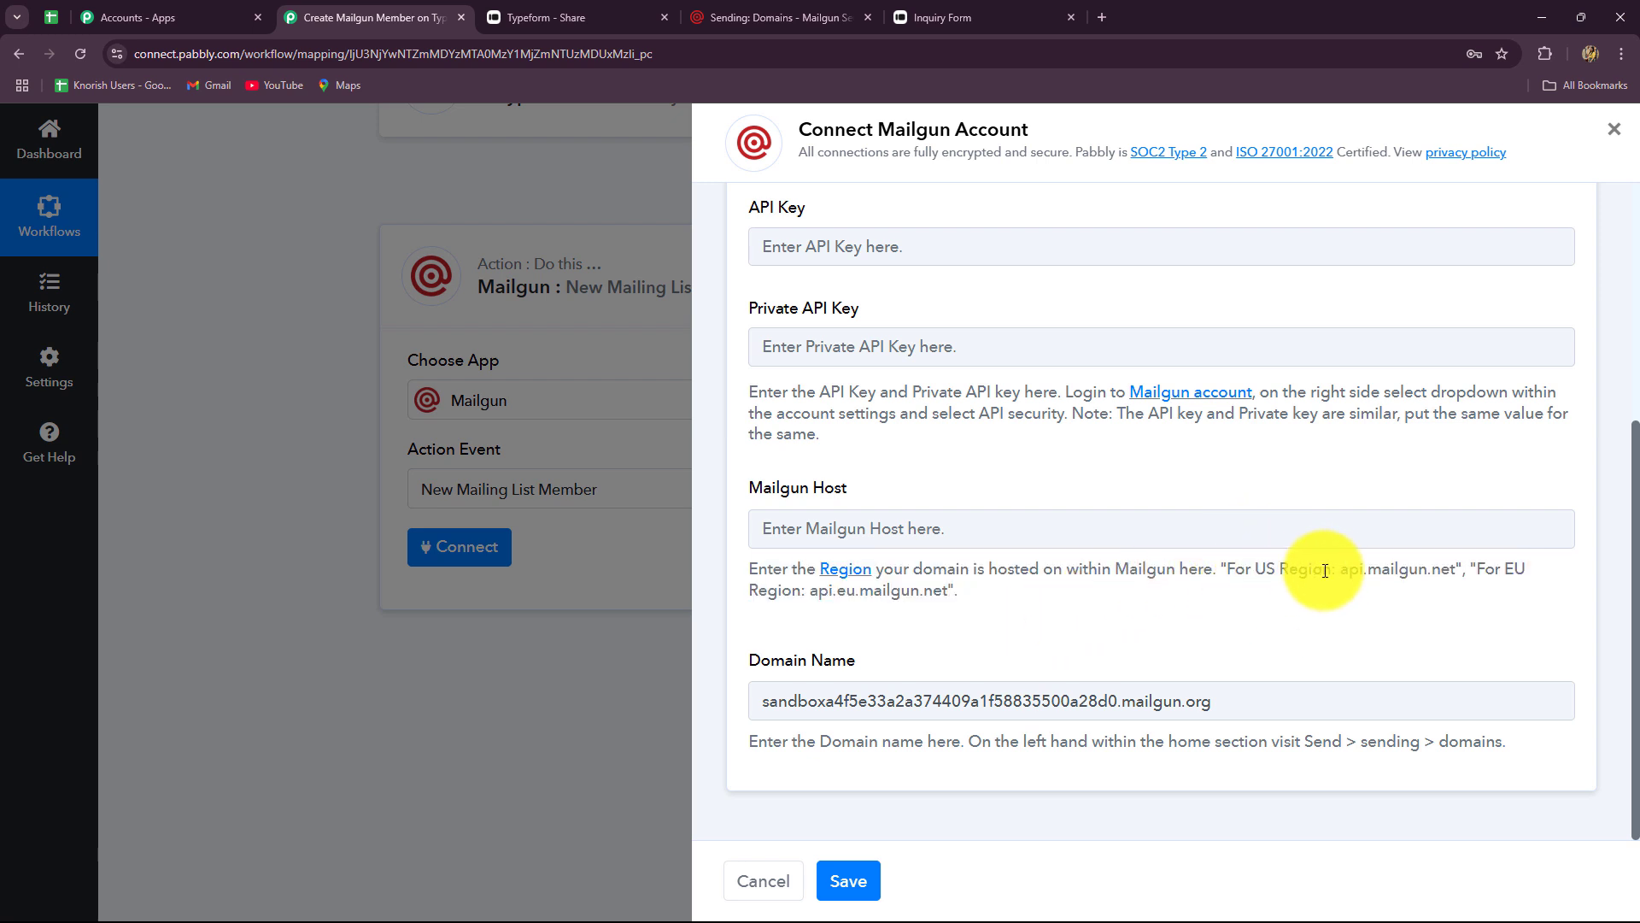
double_click(1411, 590)
key(ctrl+c)
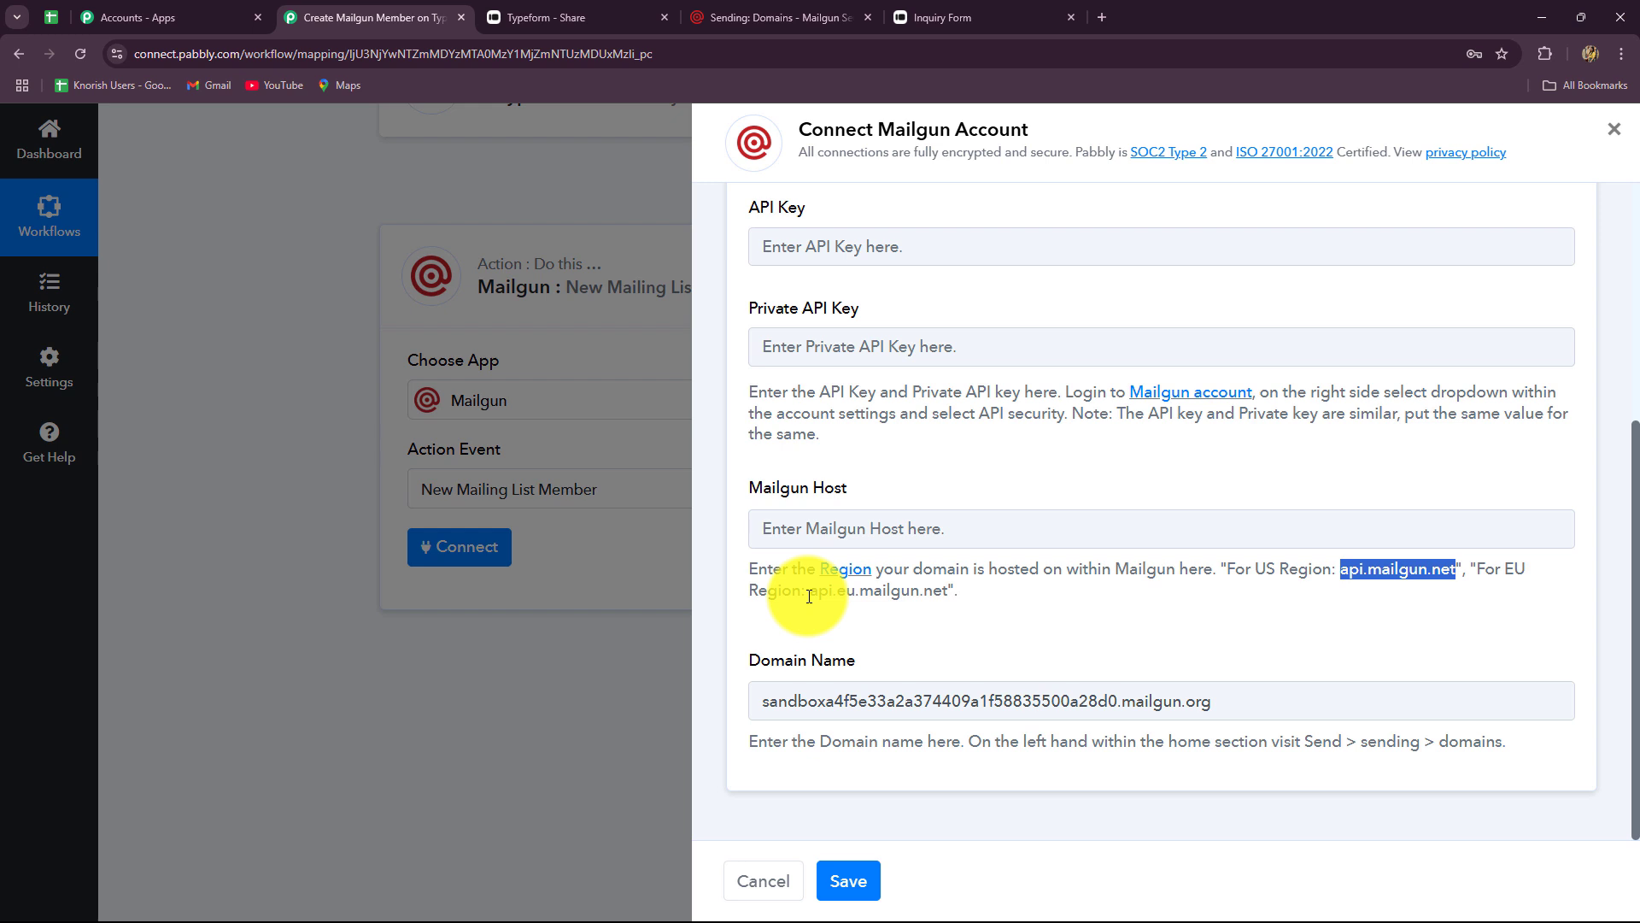
click(768, 516)
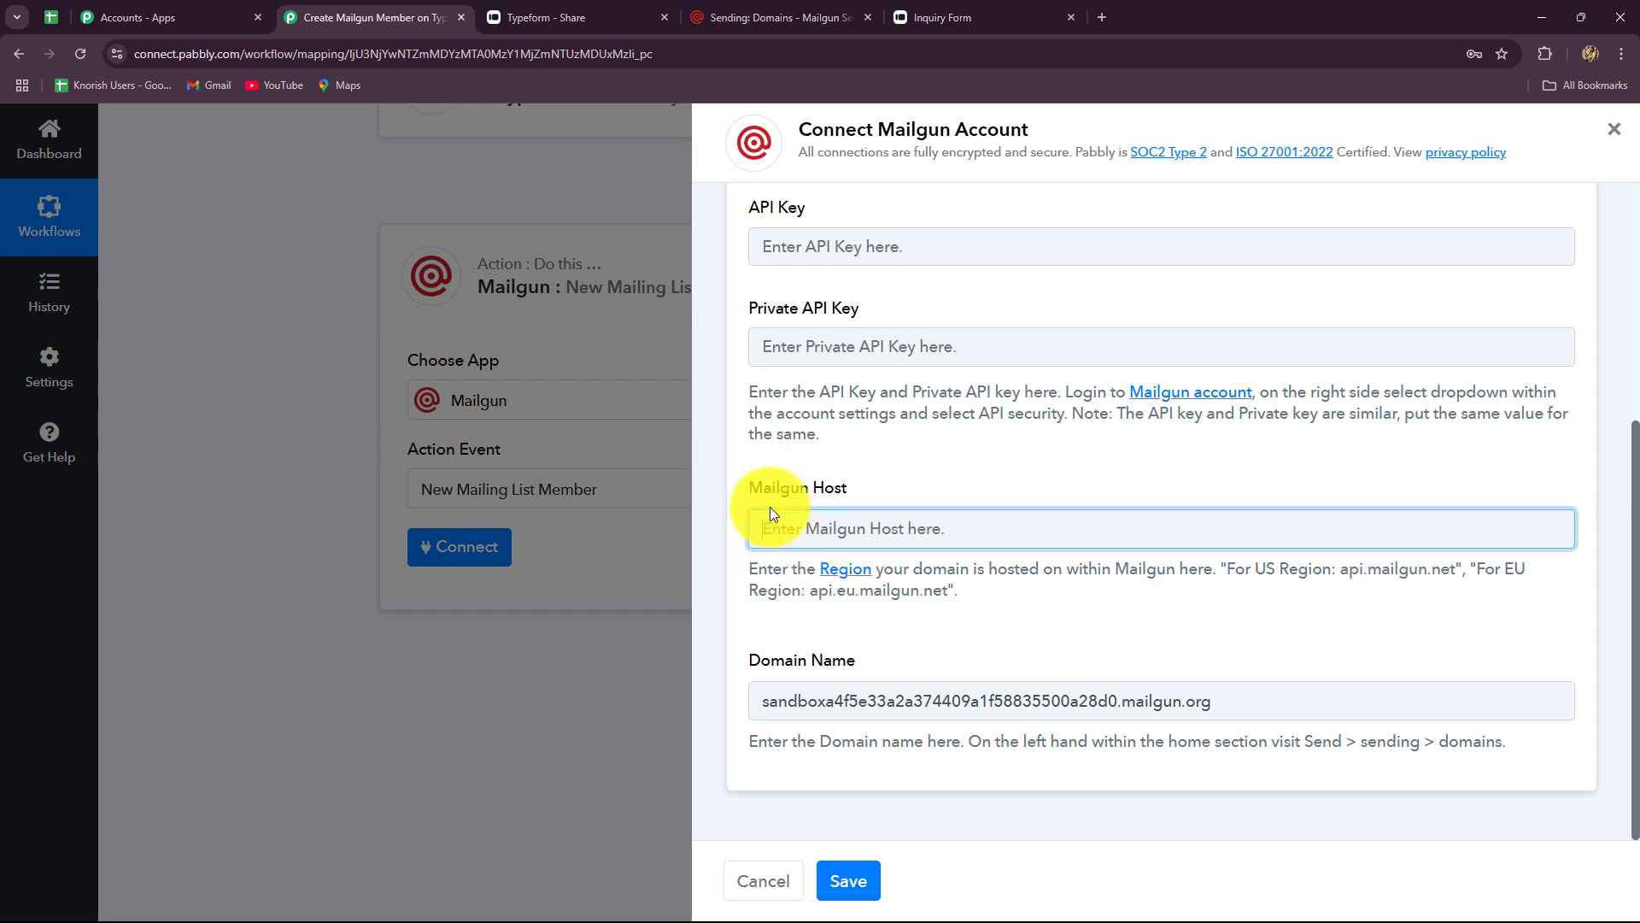
key(ctrl+v)
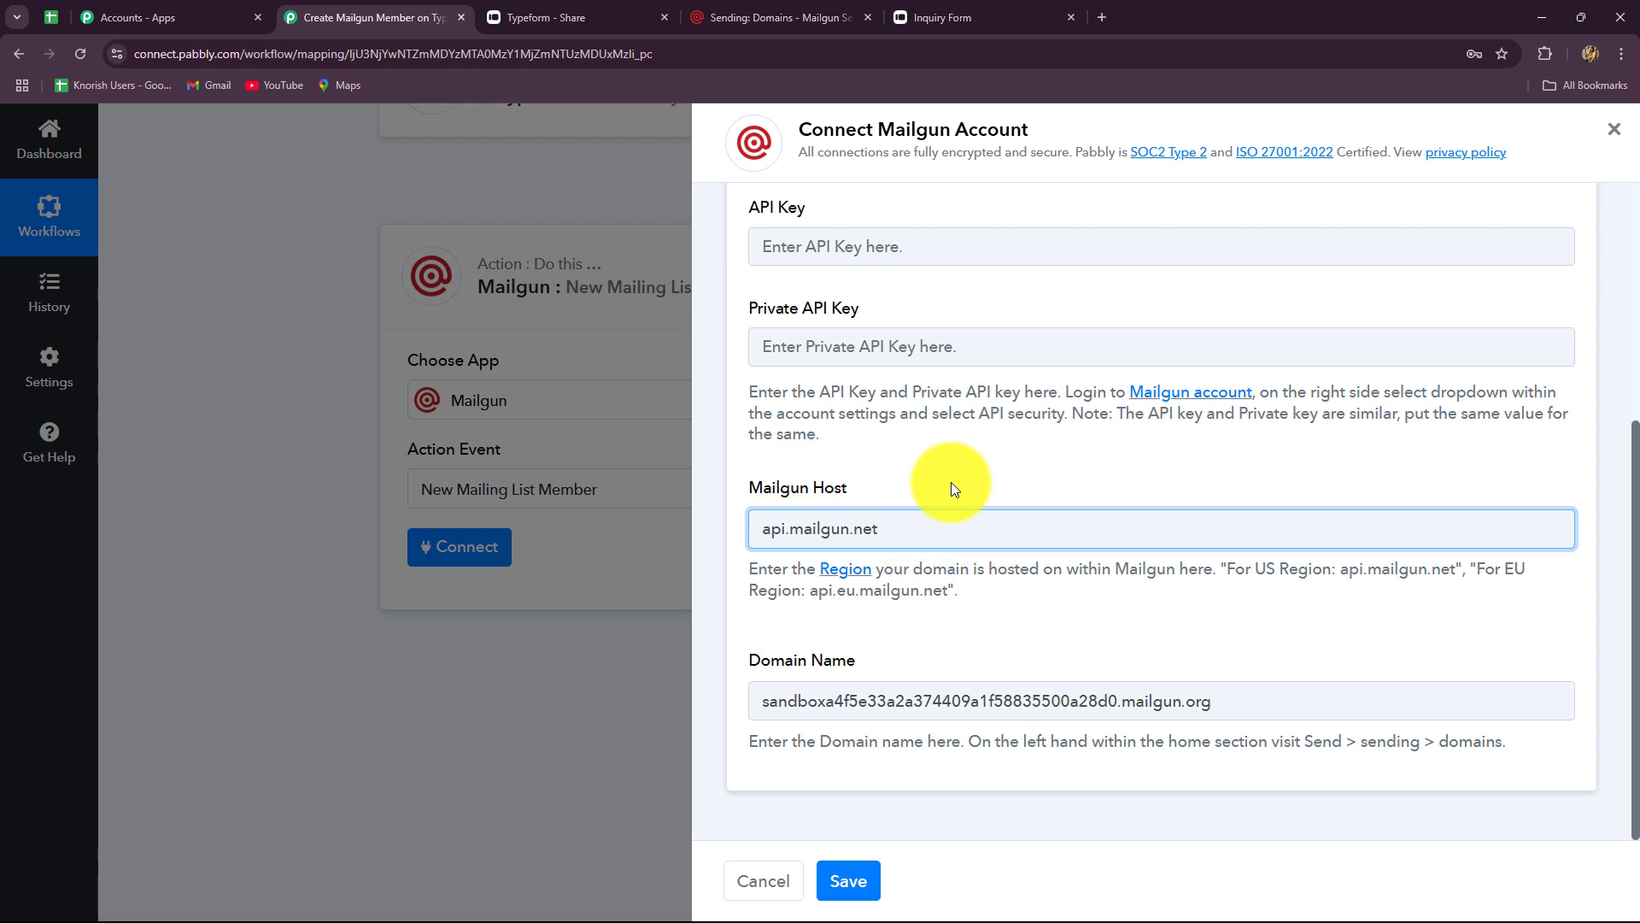
click(951, 482)
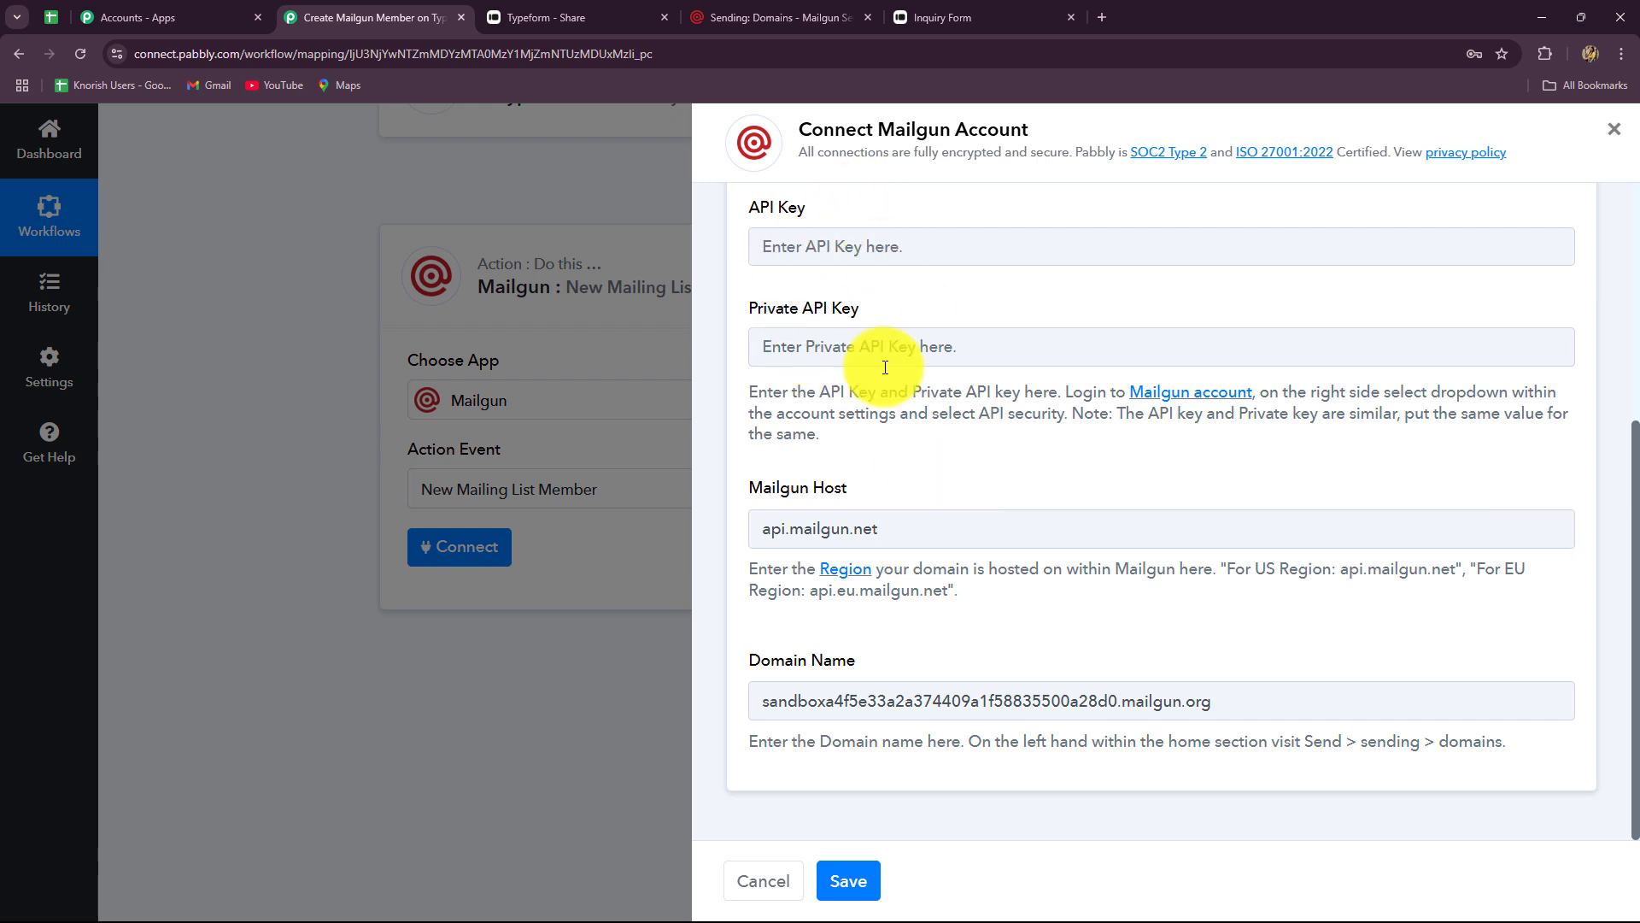
scroll(864, 417, up, 2)
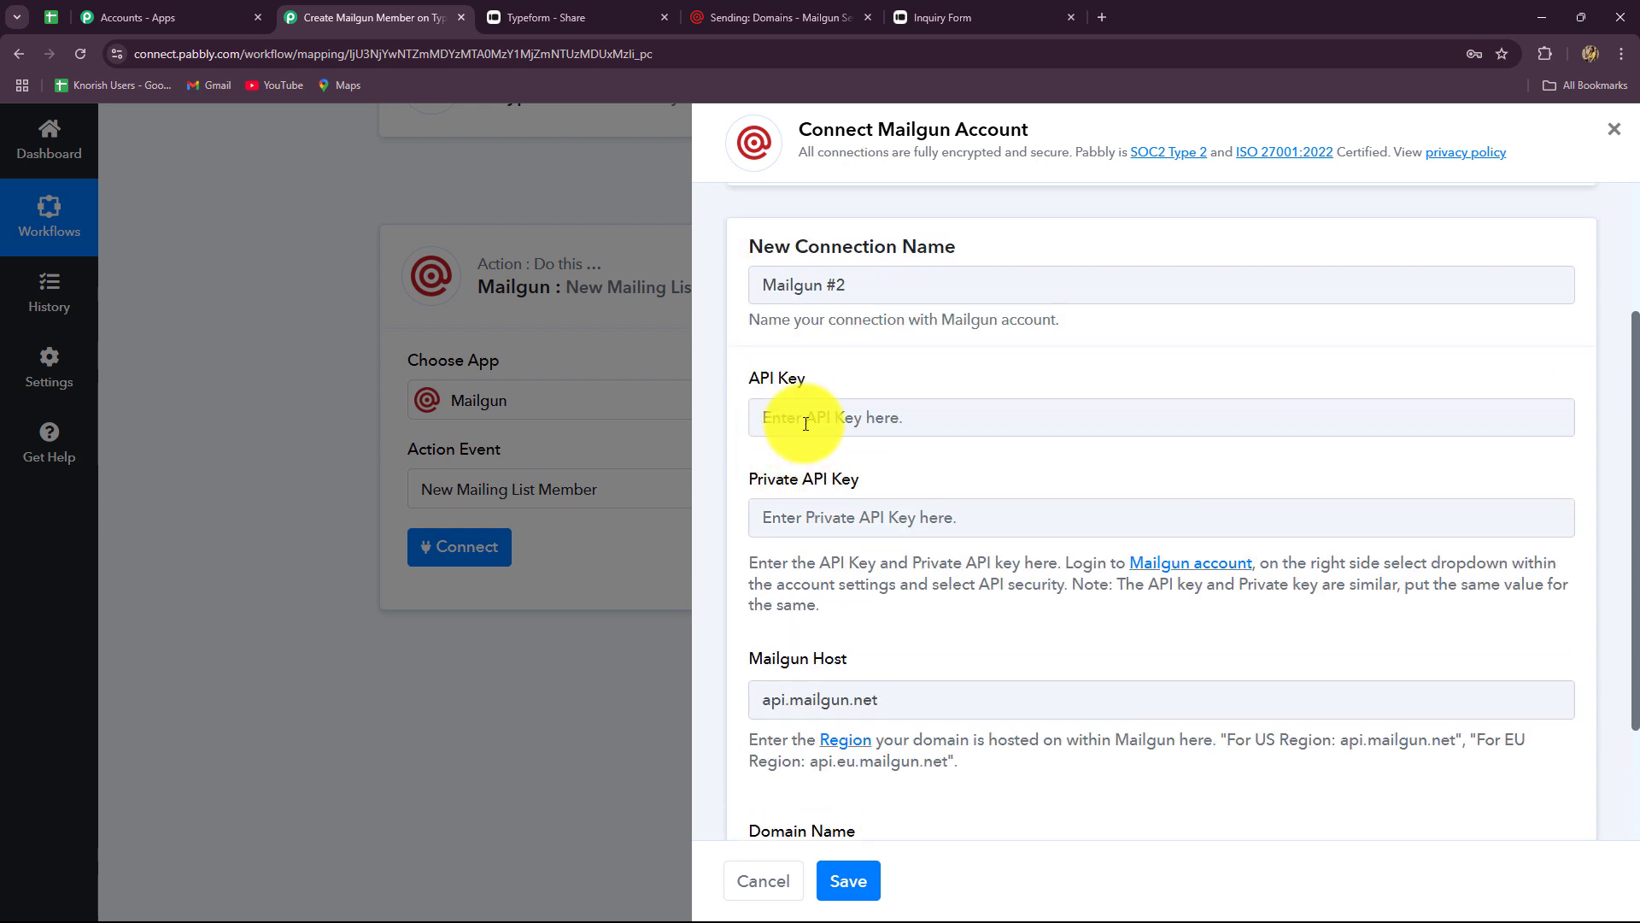
- Create a Mailgun API key described as 'New Inquiries' and copy it
click(782, 17)
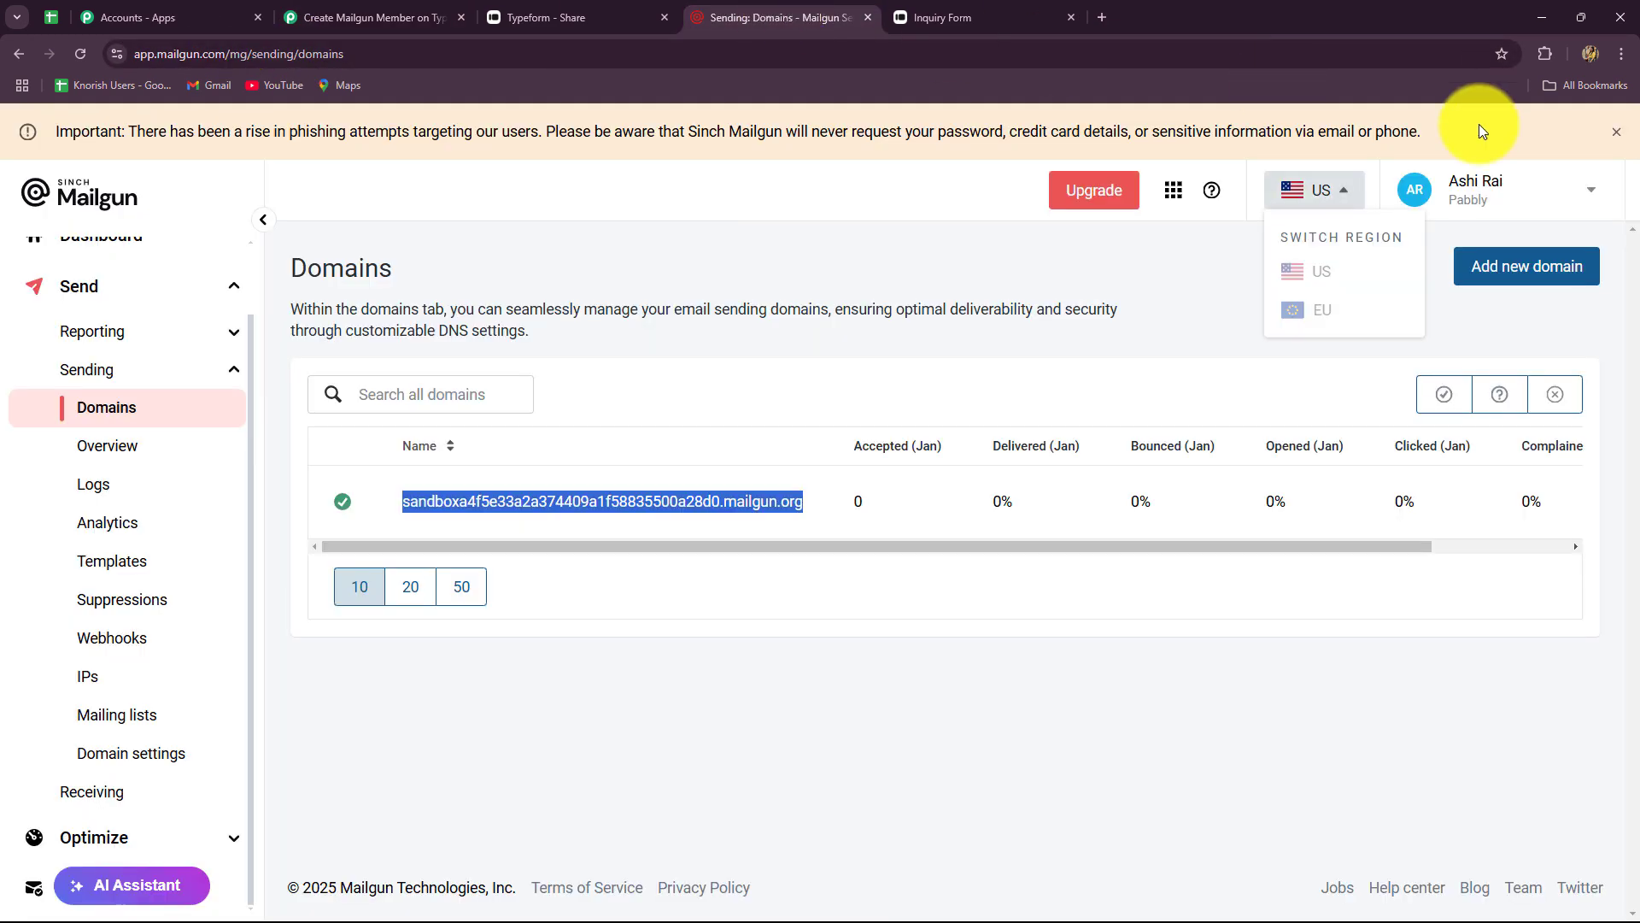
click(1491, 186)
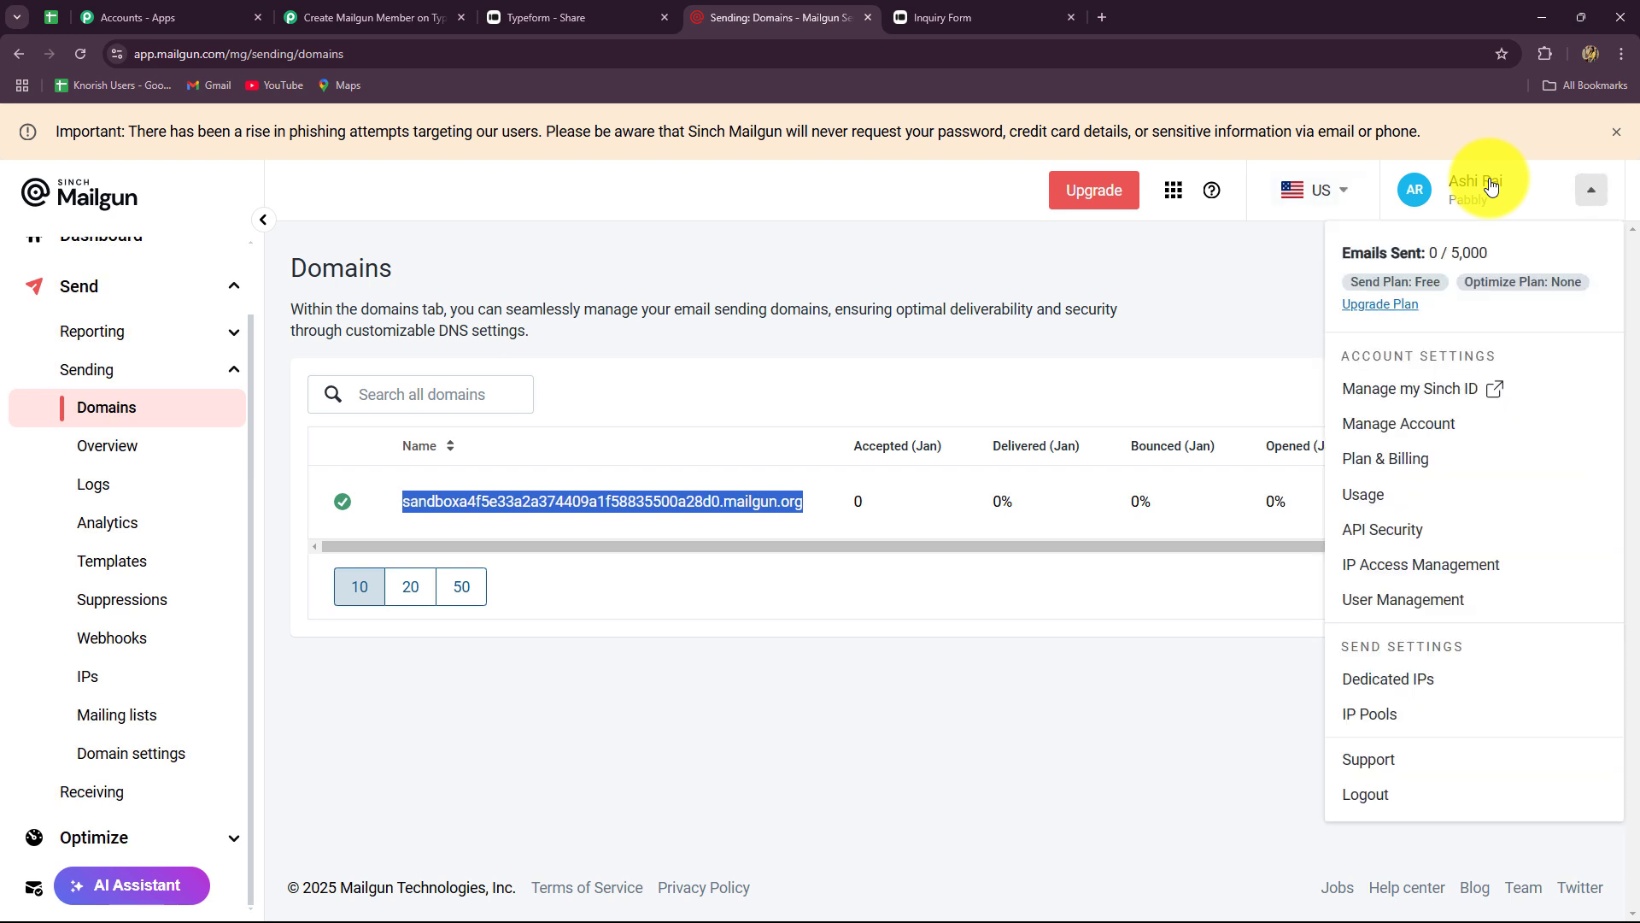
click(1384, 529)
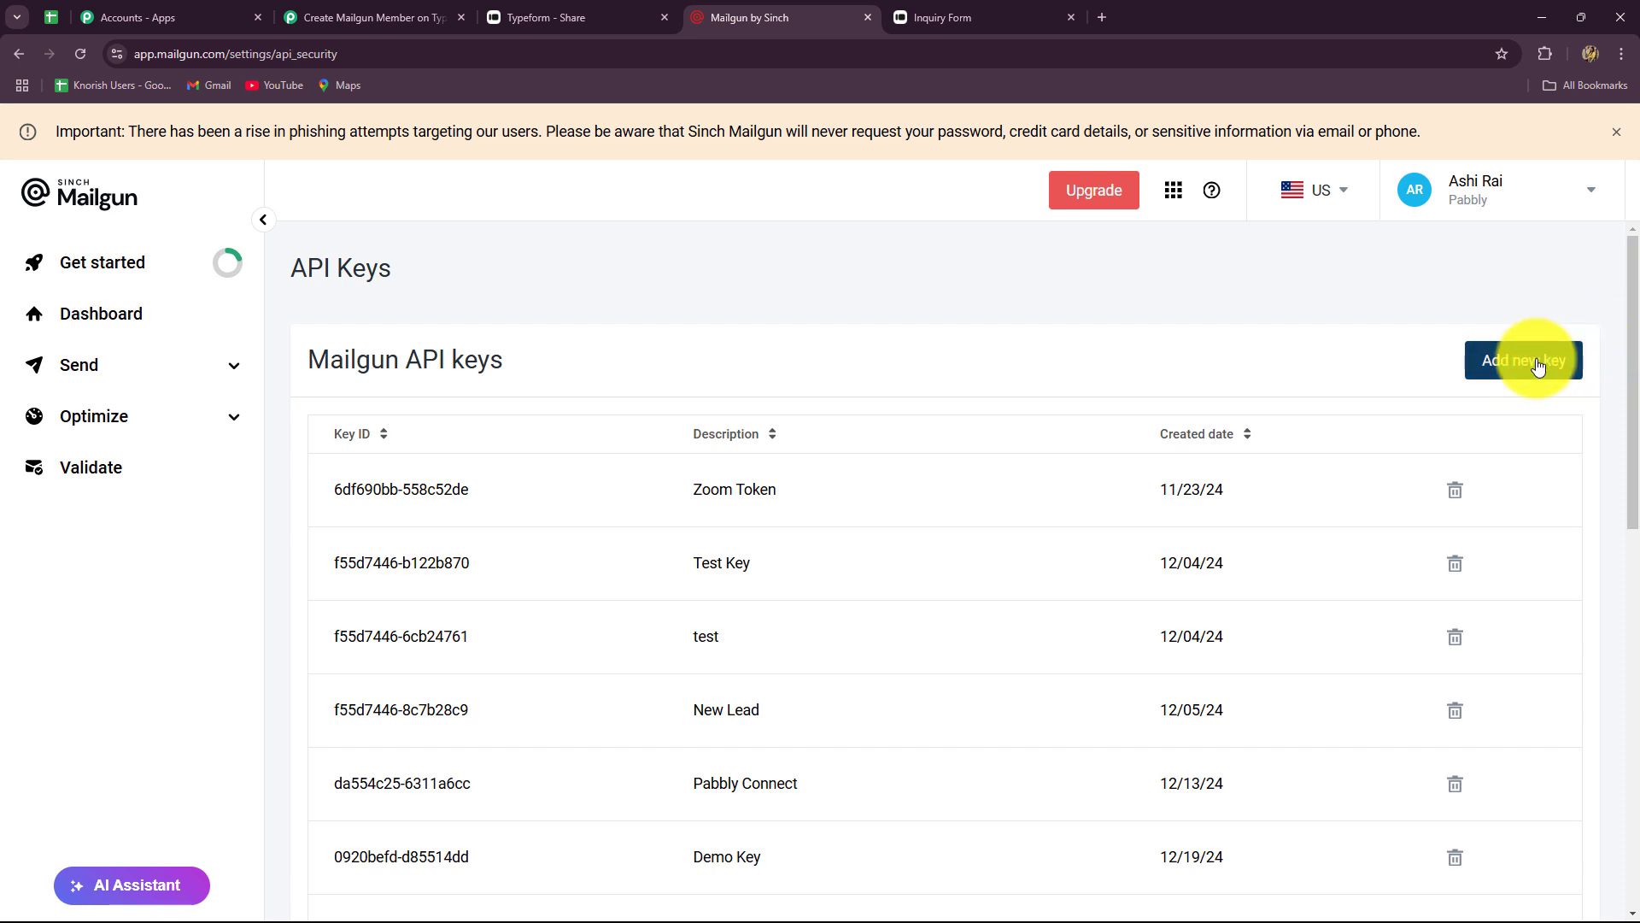
click(1525, 359)
click(614, 522)
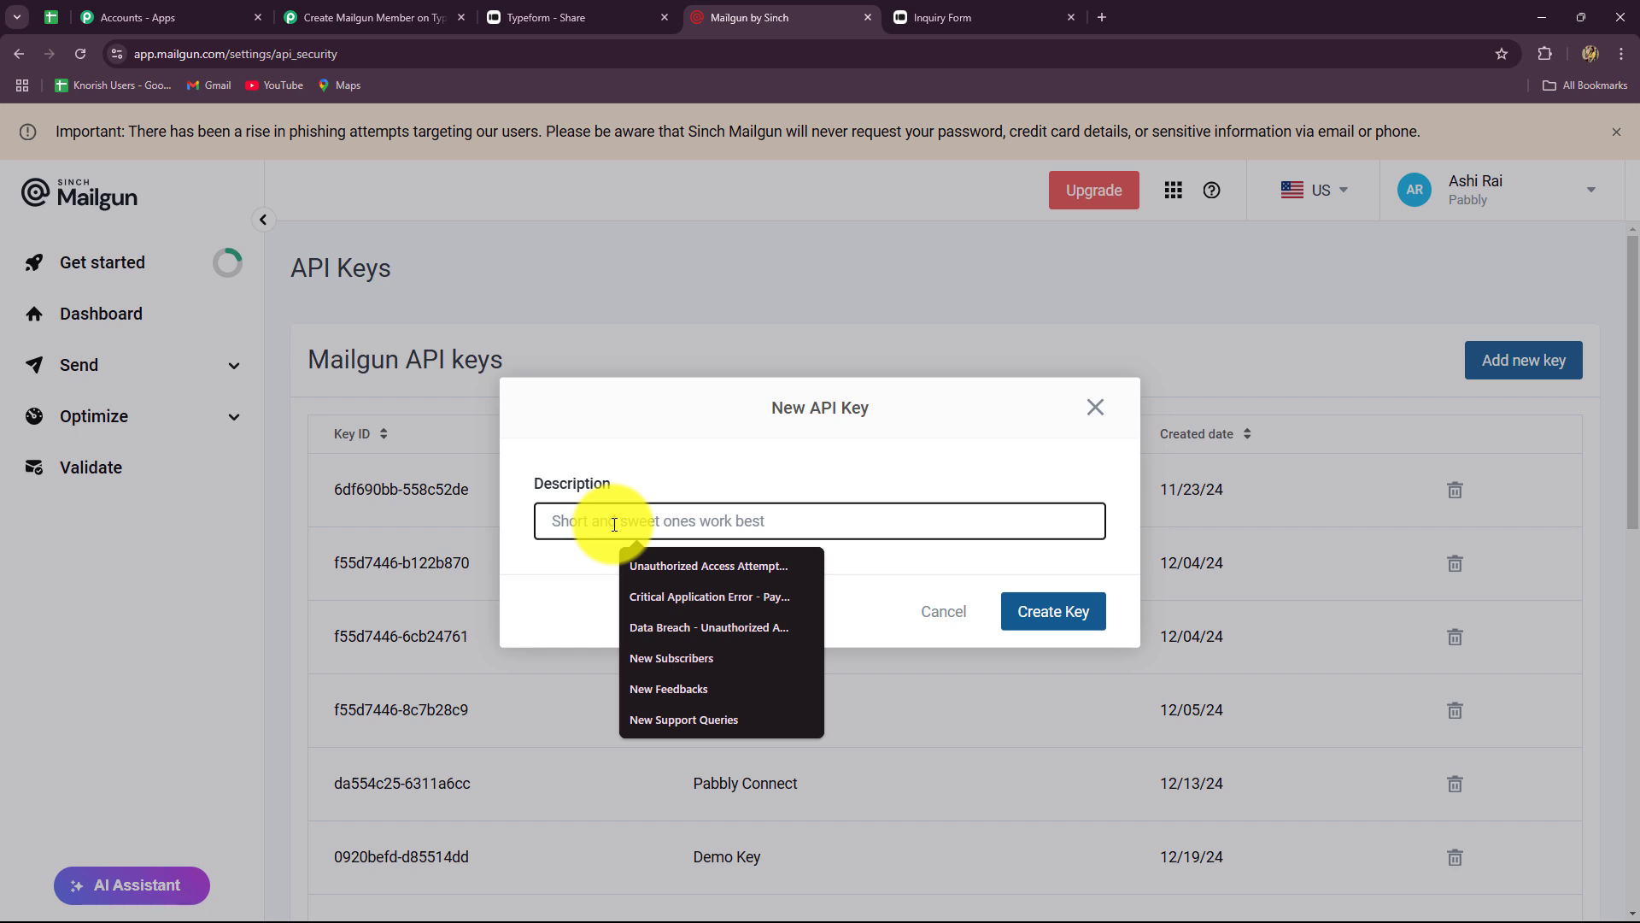
text(New Inquiries)
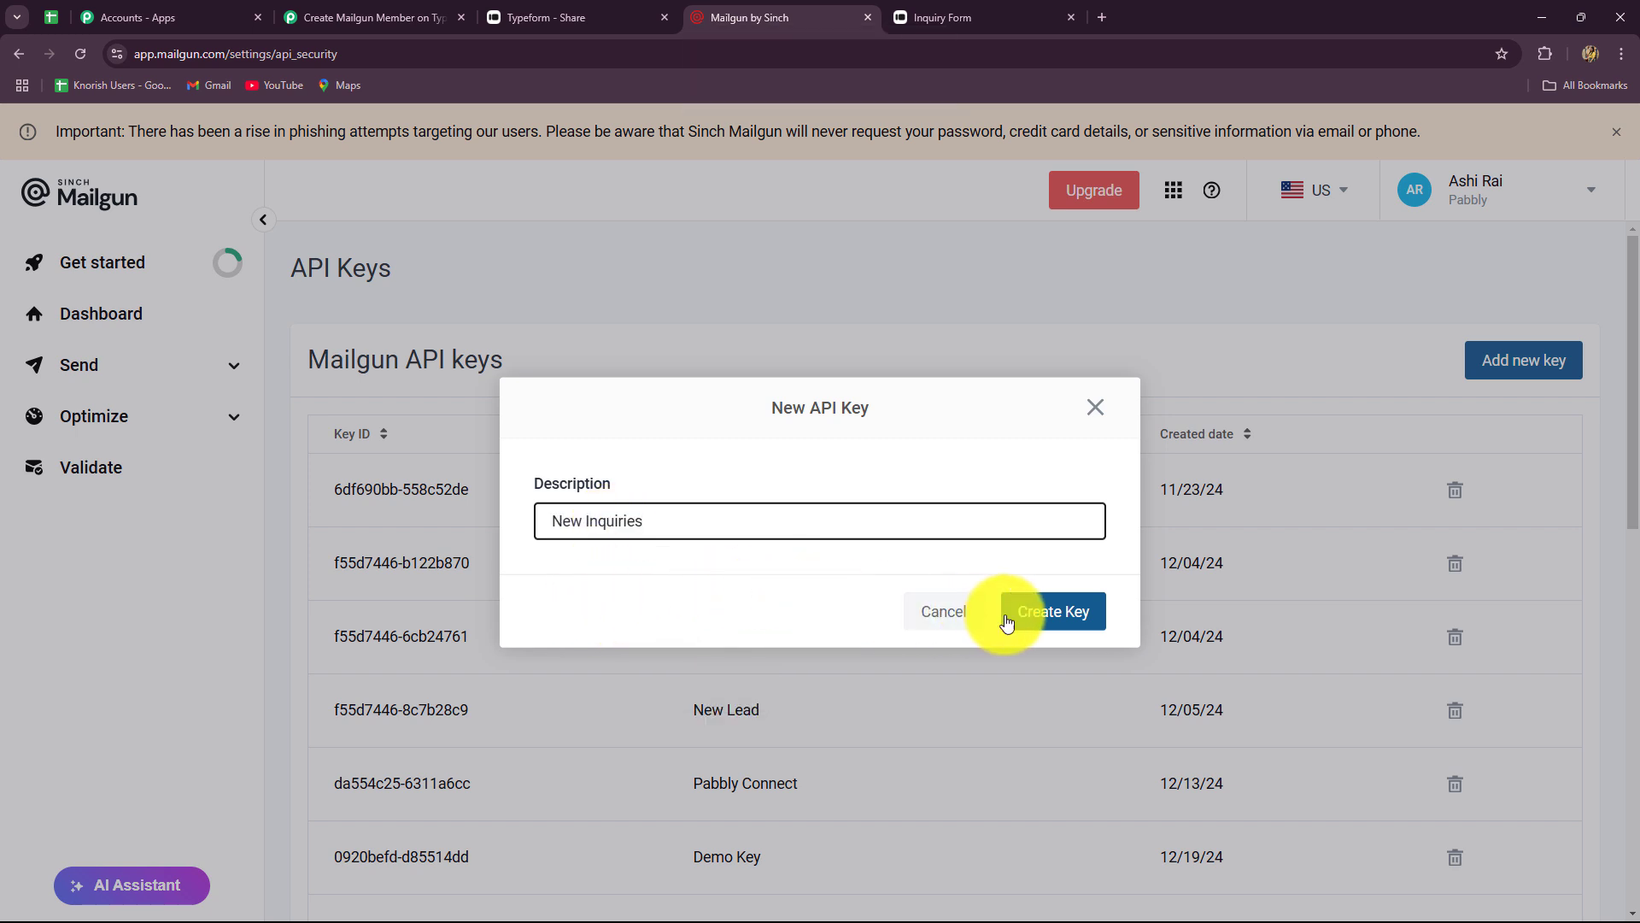
click(1032, 615)
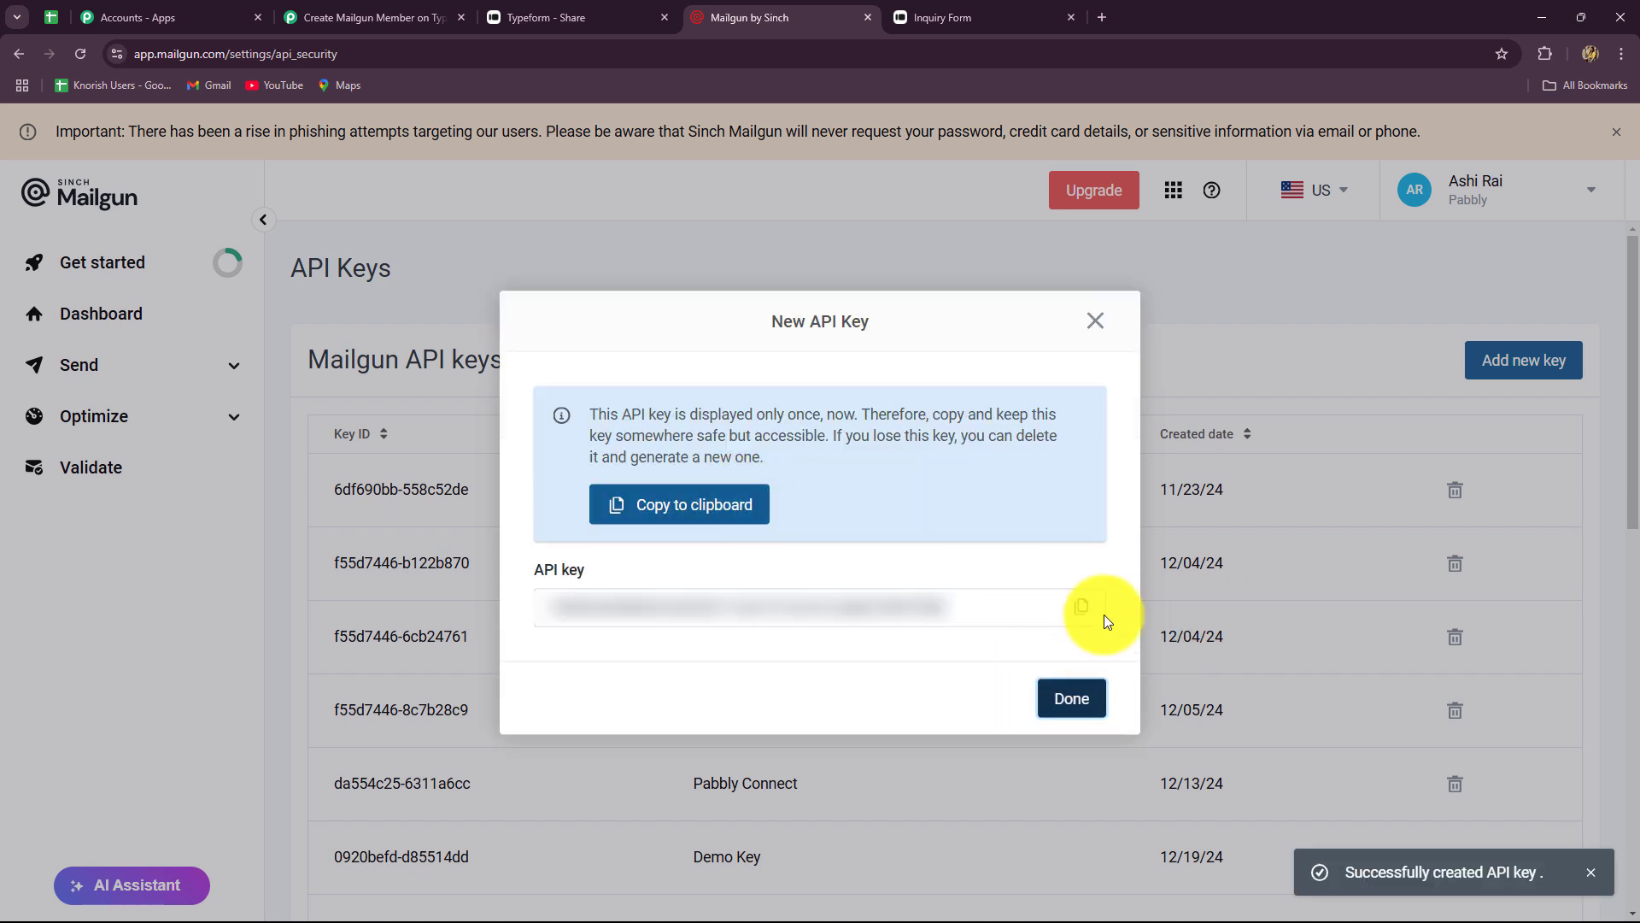
click(1083, 609)
click(1077, 700)
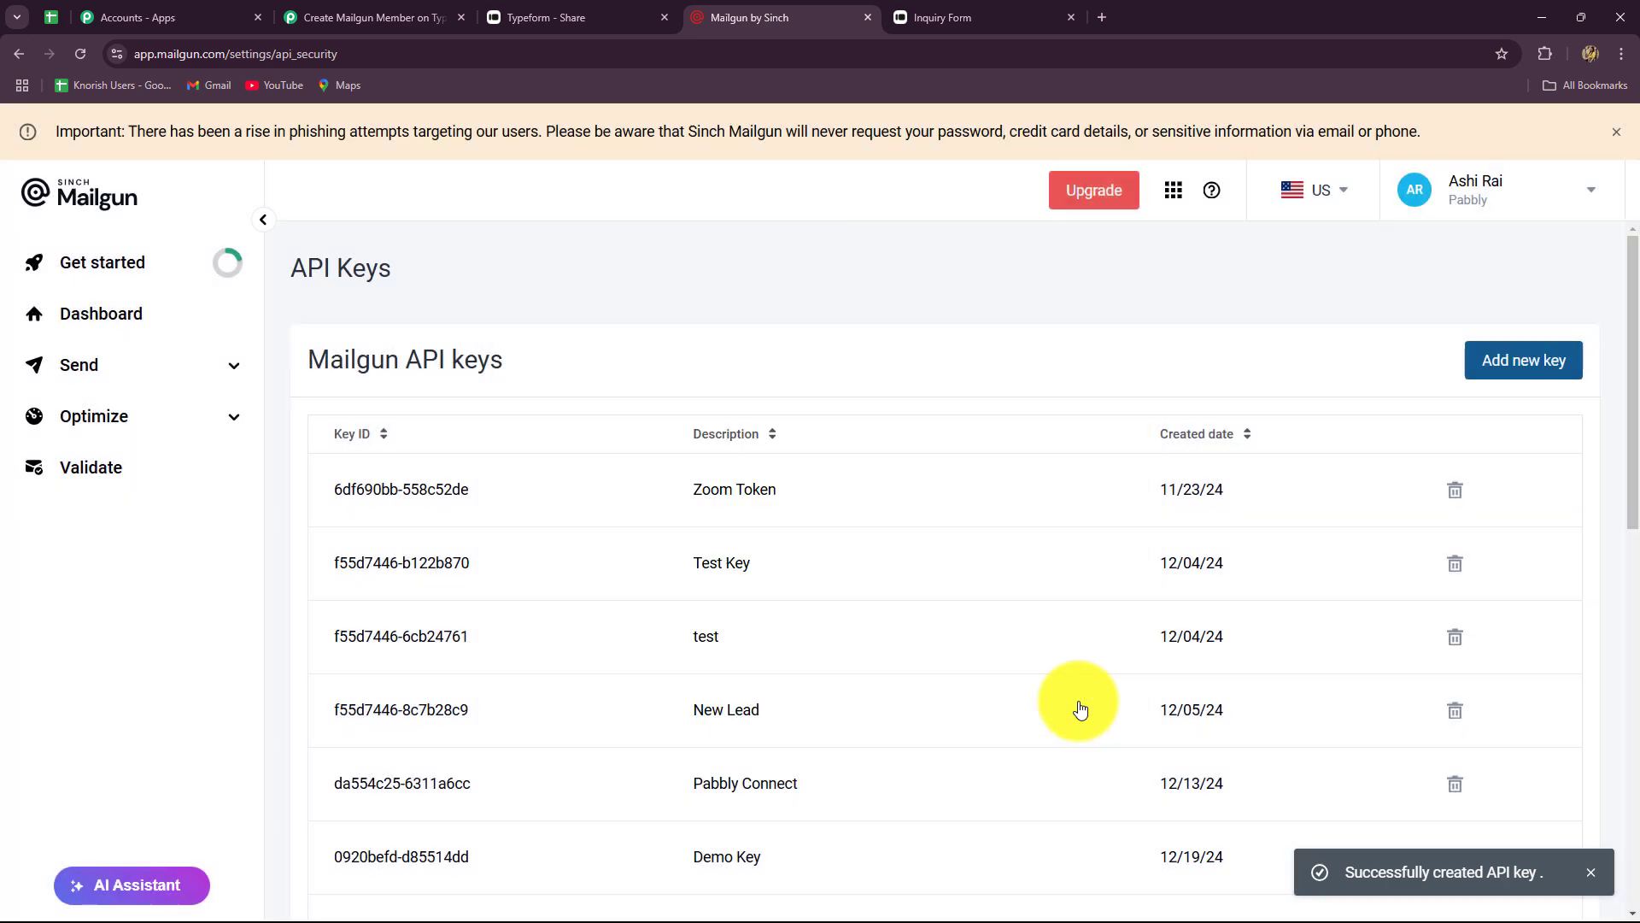
click(308, 17)
- Paste the new key into both API Key and Private API Key, then save the connection
click(837, 417)
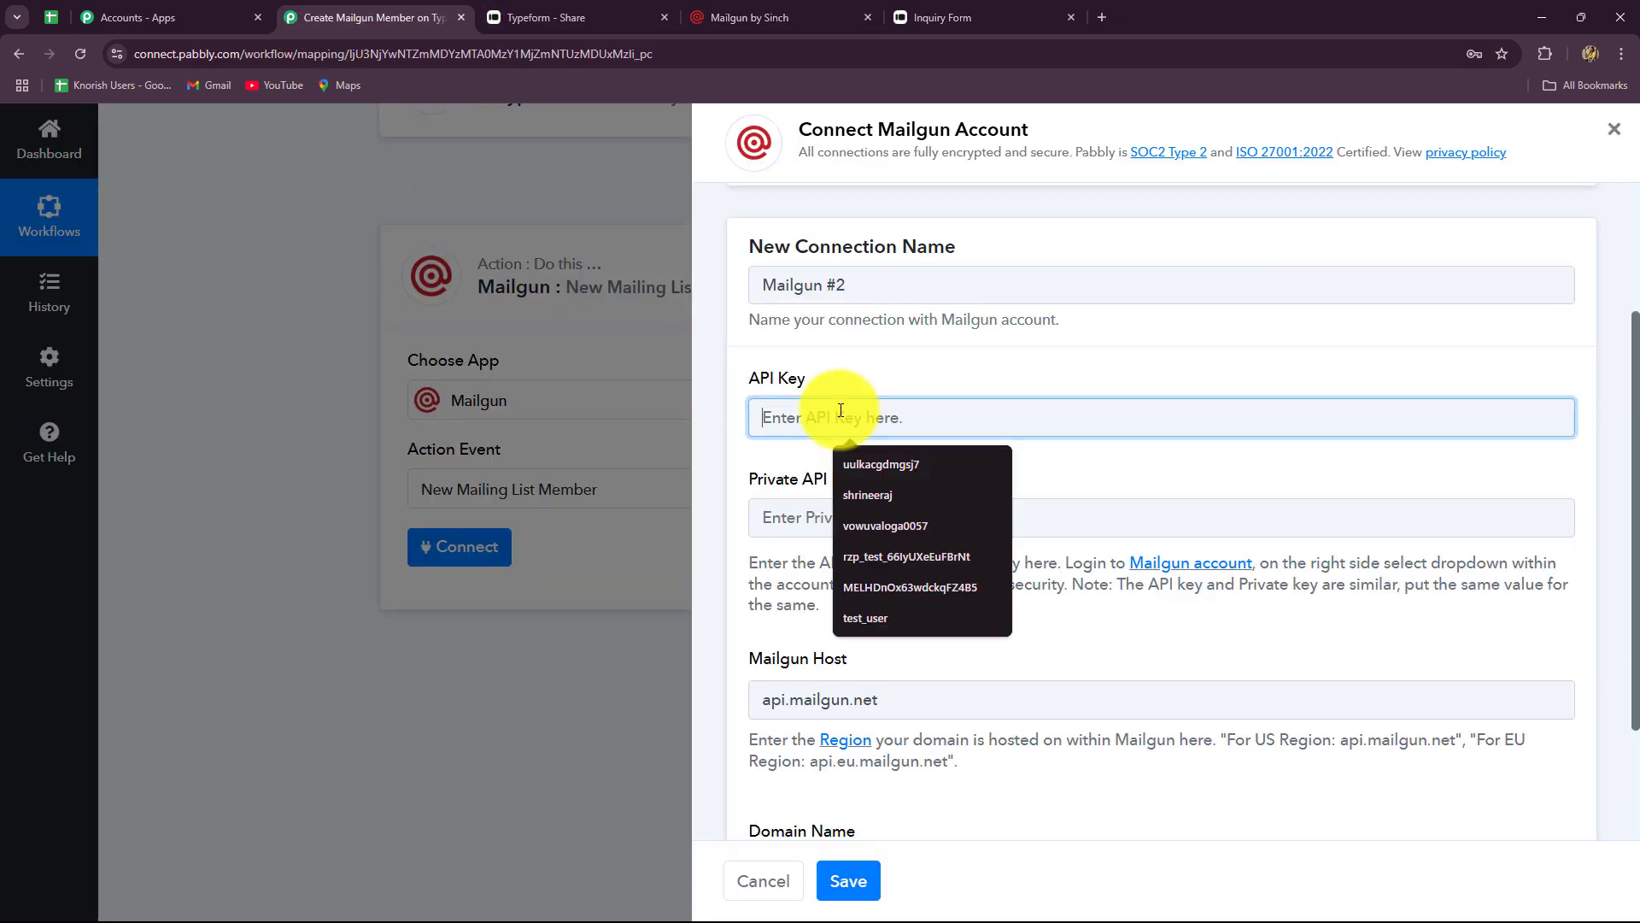
key(ctrl+v)
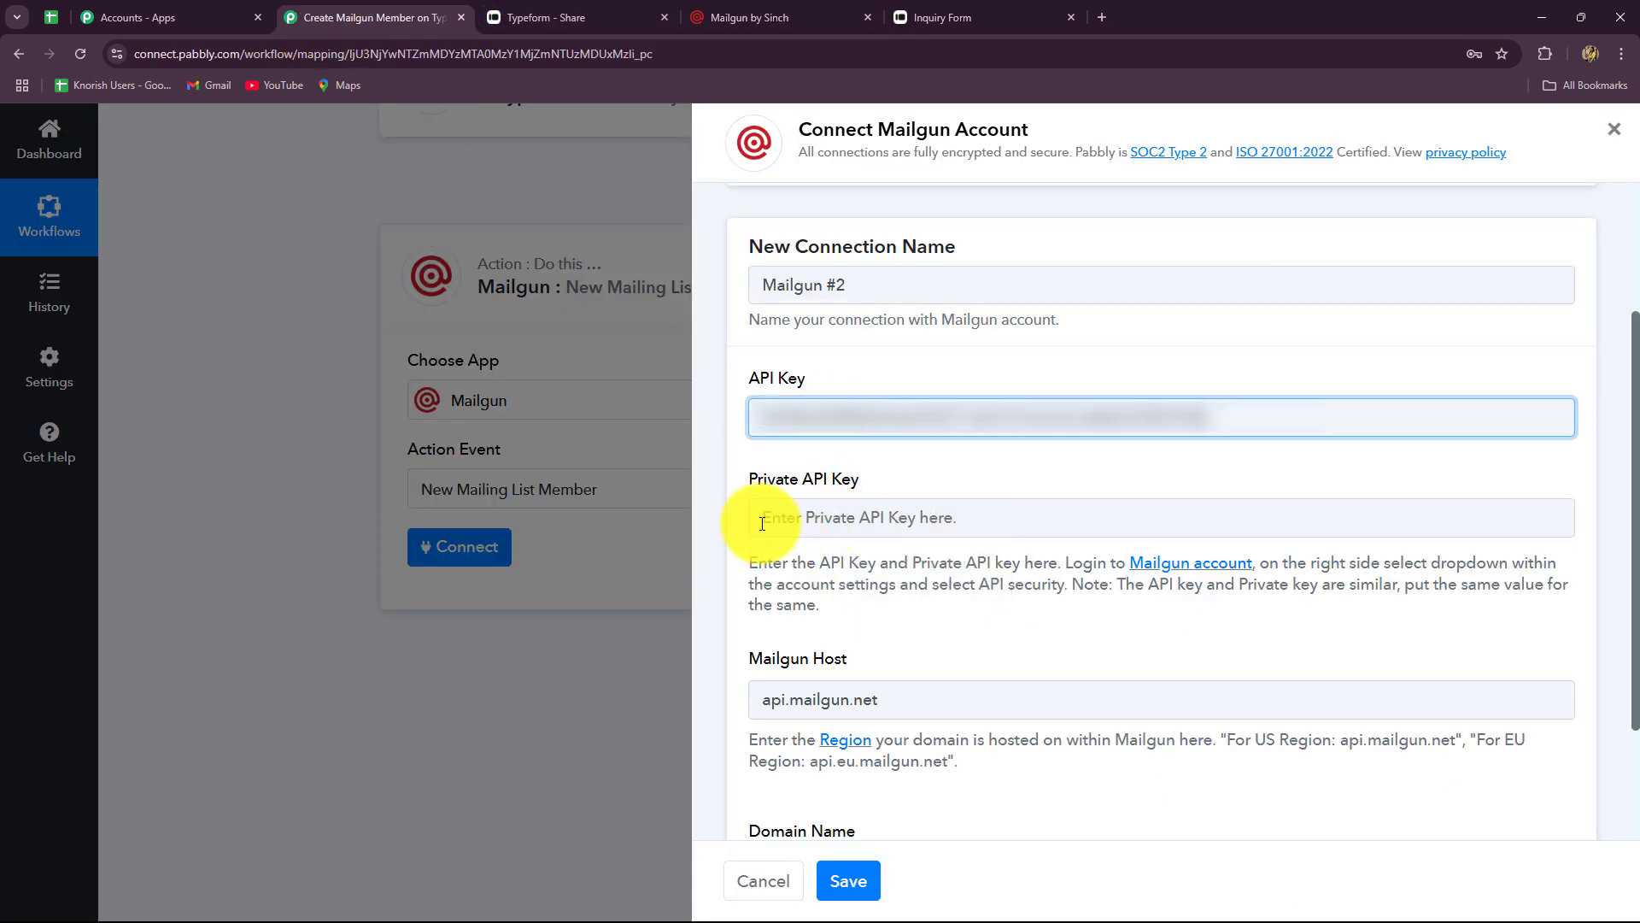
drag(759, 563, 969, 603)
click(1219, 638)
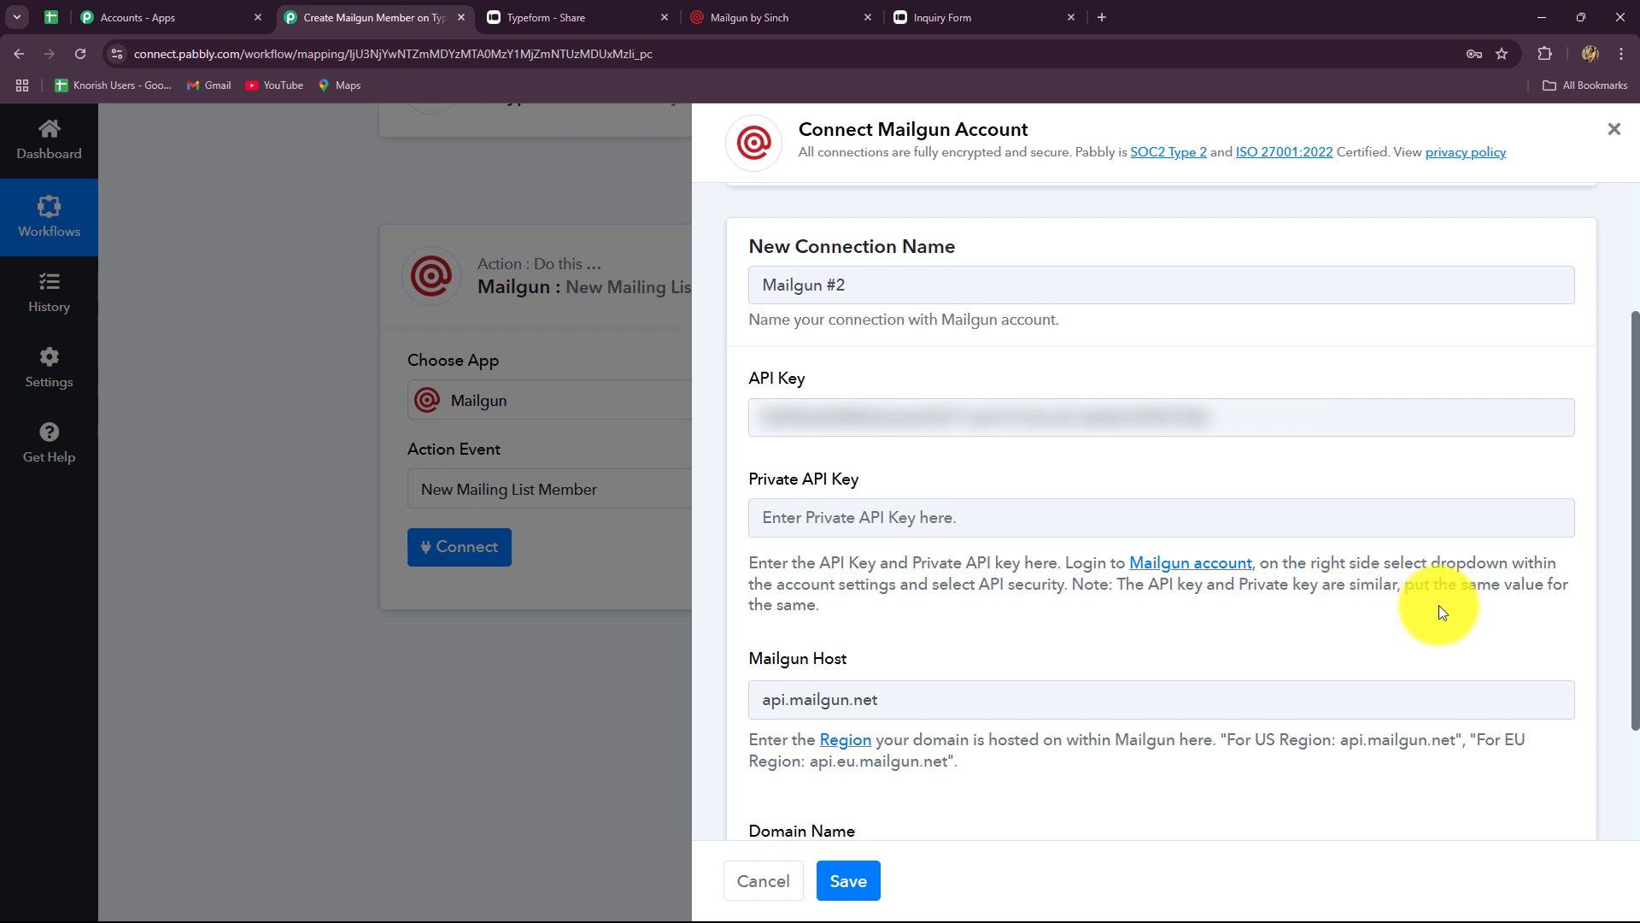
click(847, 520)
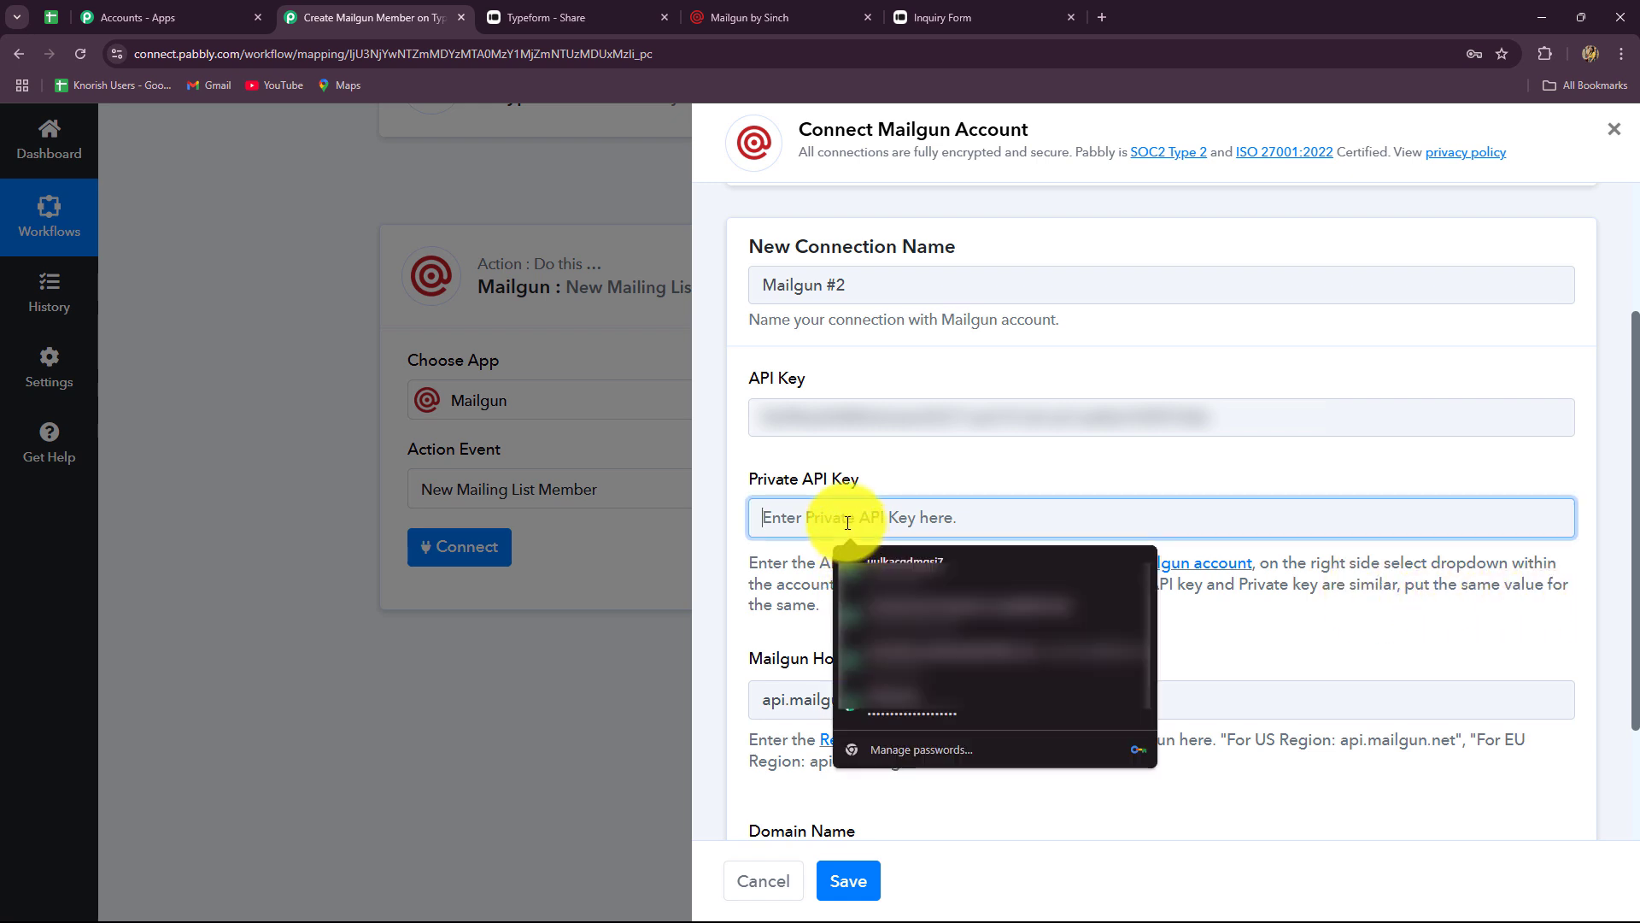
key(ctrl+v)
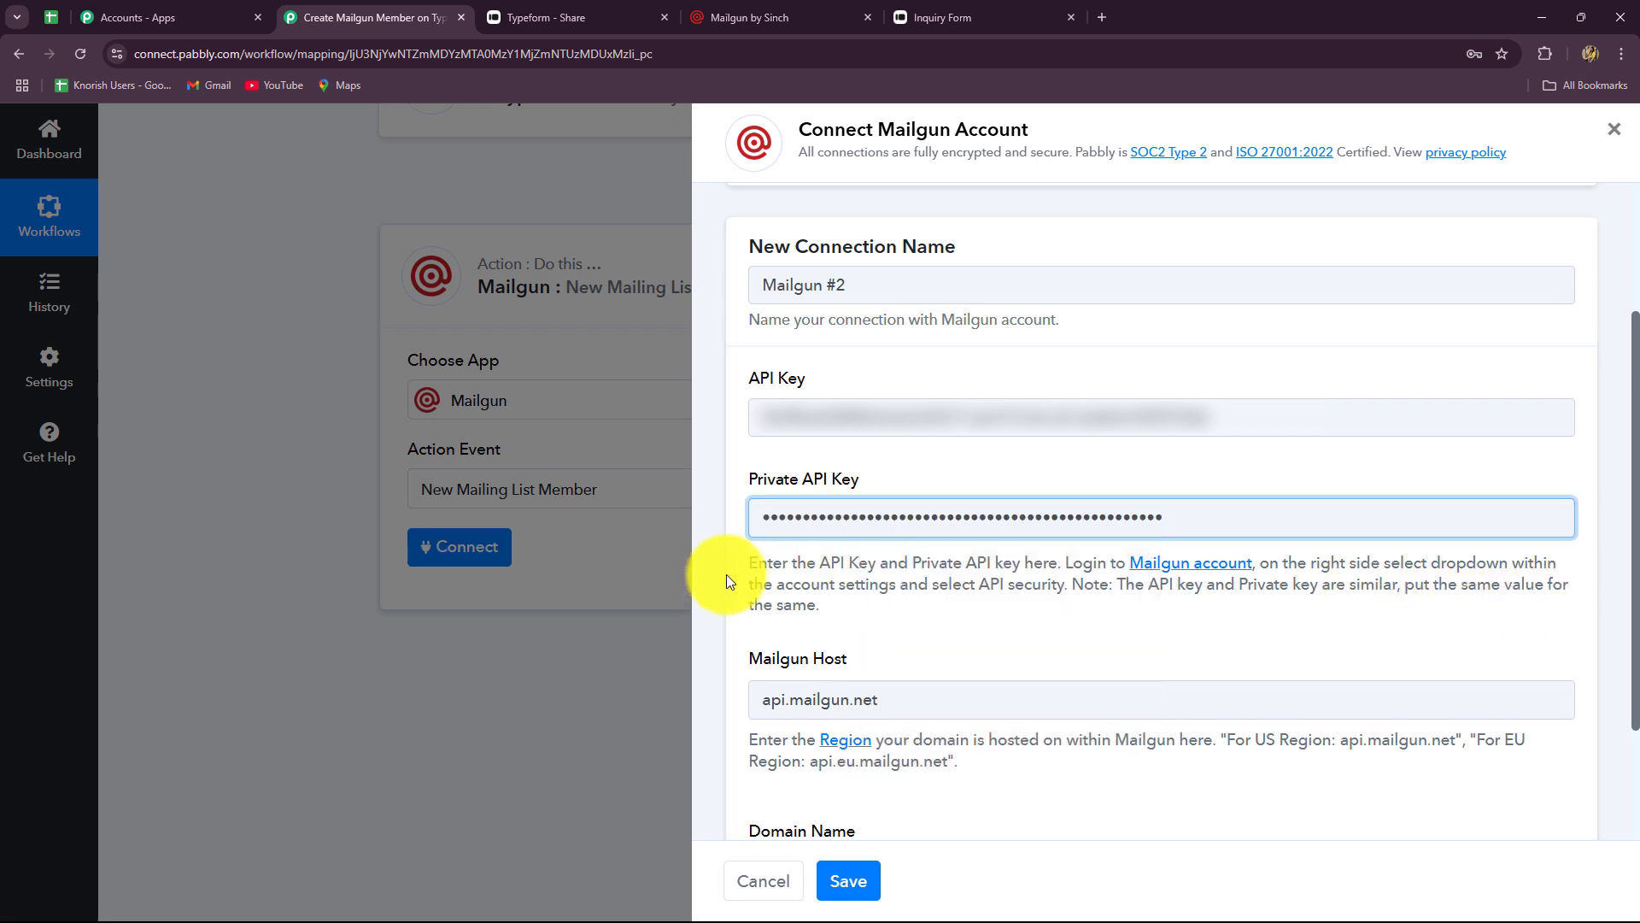
scroll(754, 685, down, 1)
scroll(754, 685, down, 1)
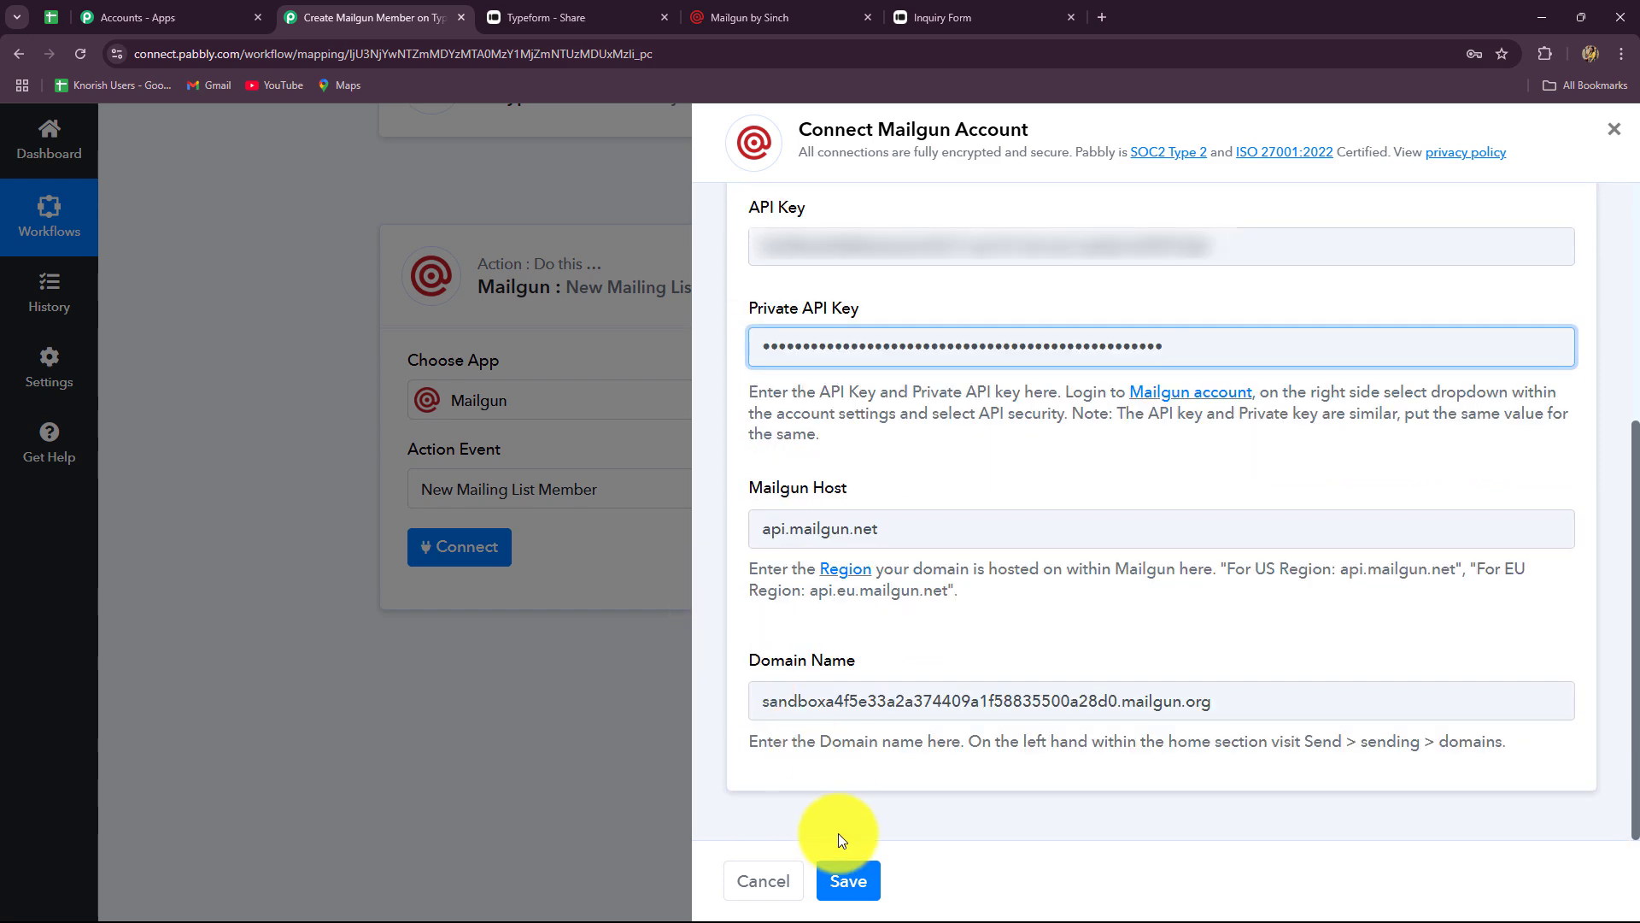
click(841, 867)
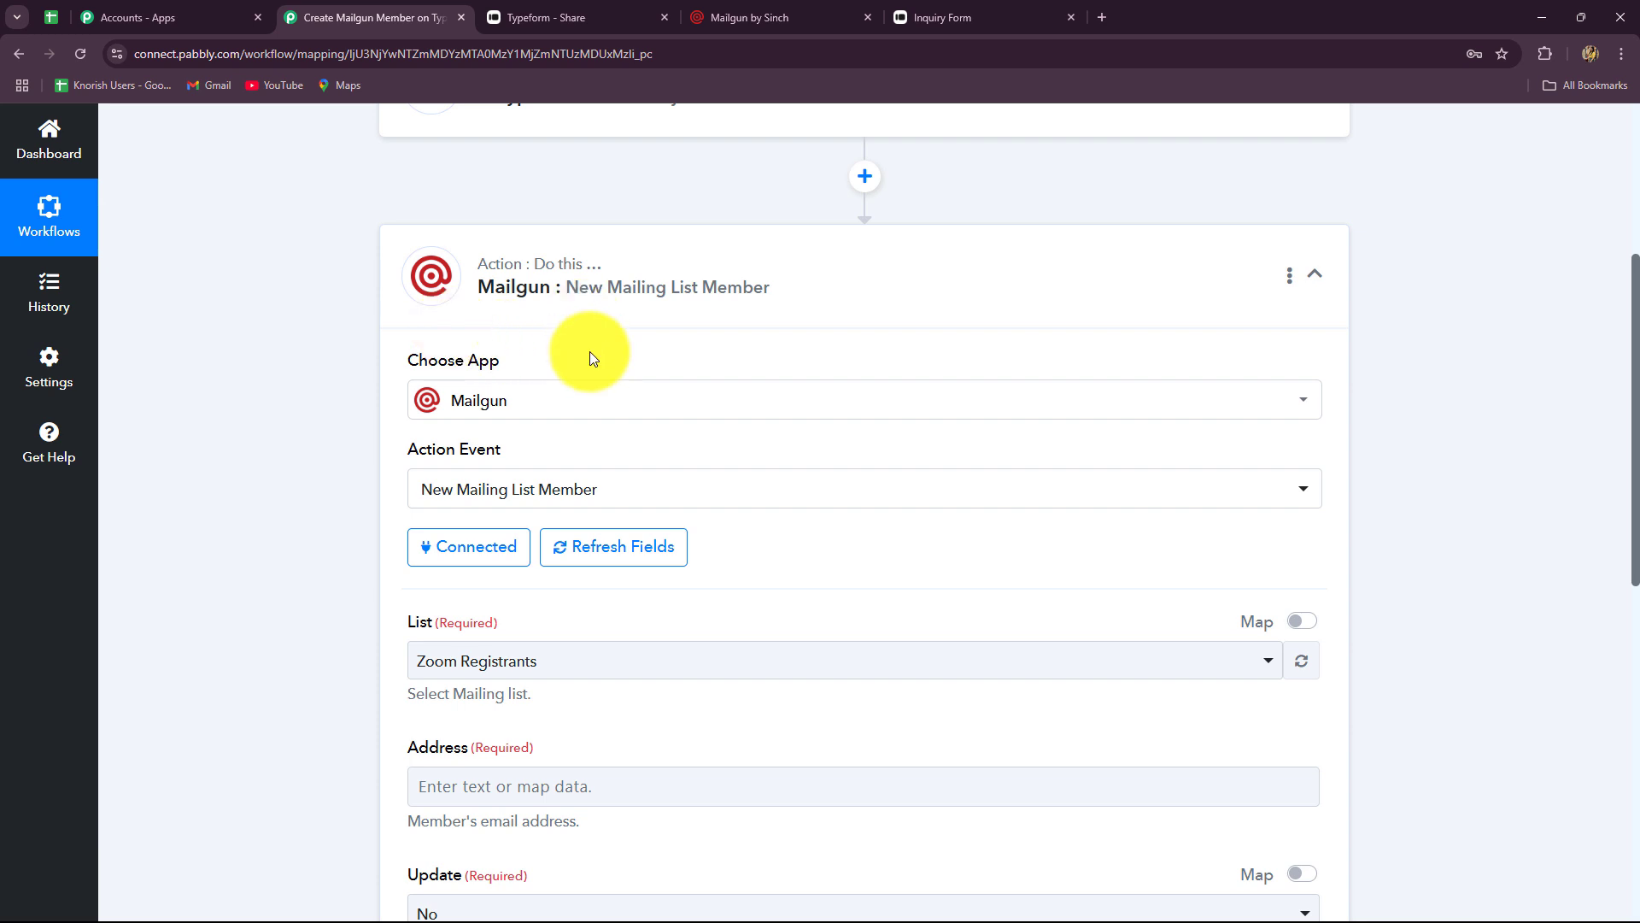
- Review the available mailing lists, leaving List set to Zoom Registrants
scroll(714, 631, down, 5)
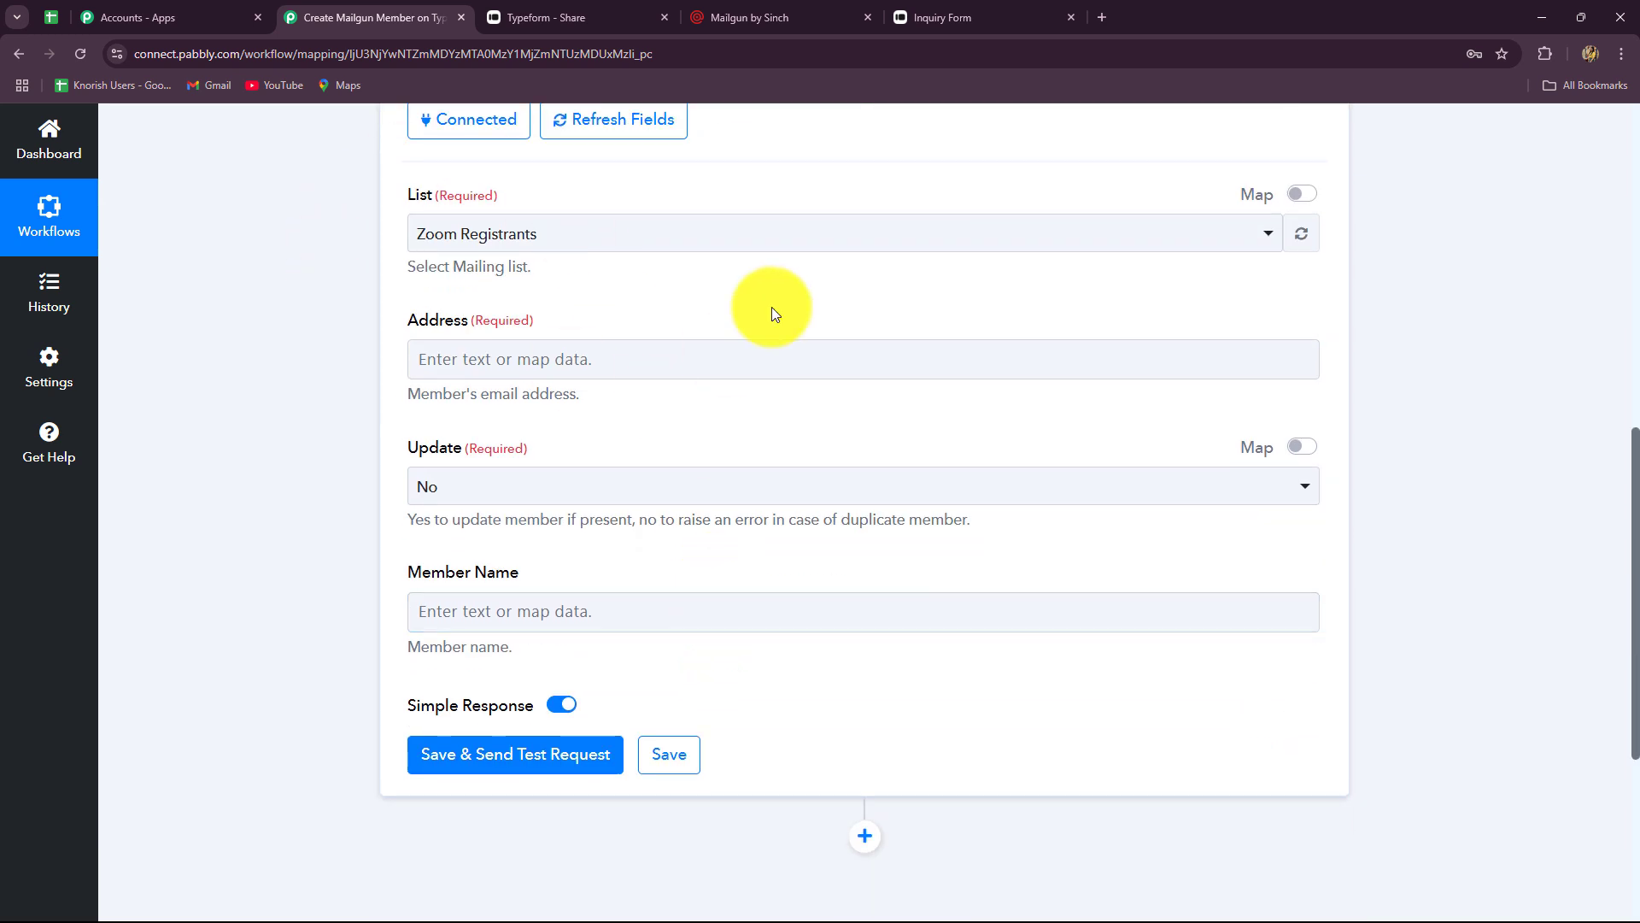
click(742, 615)
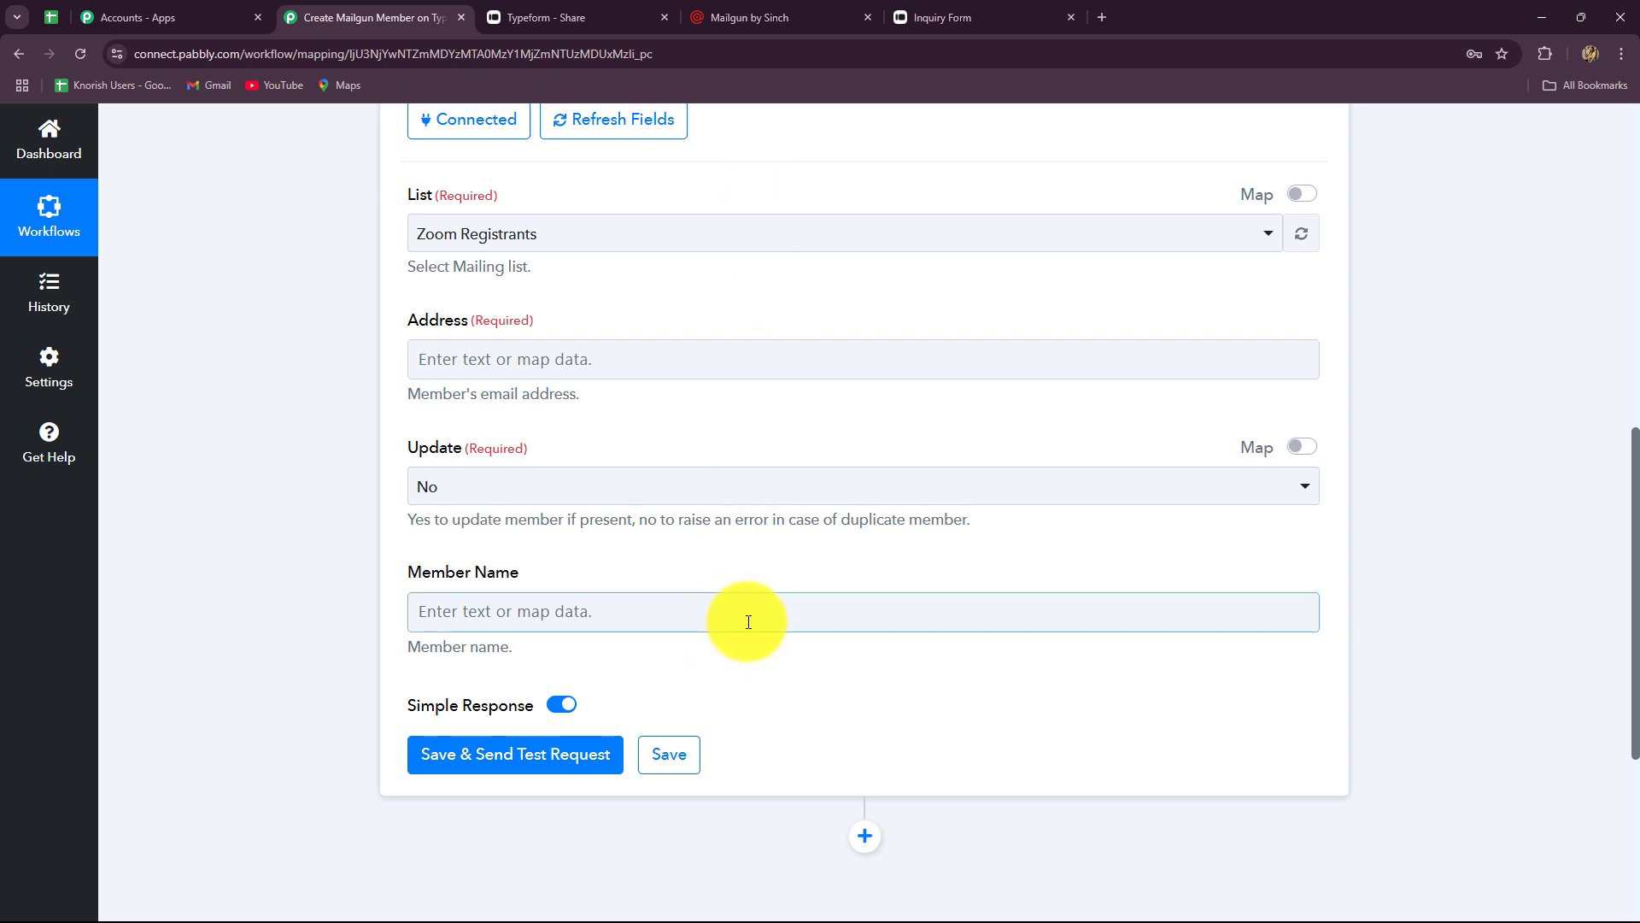
click(538, 227)
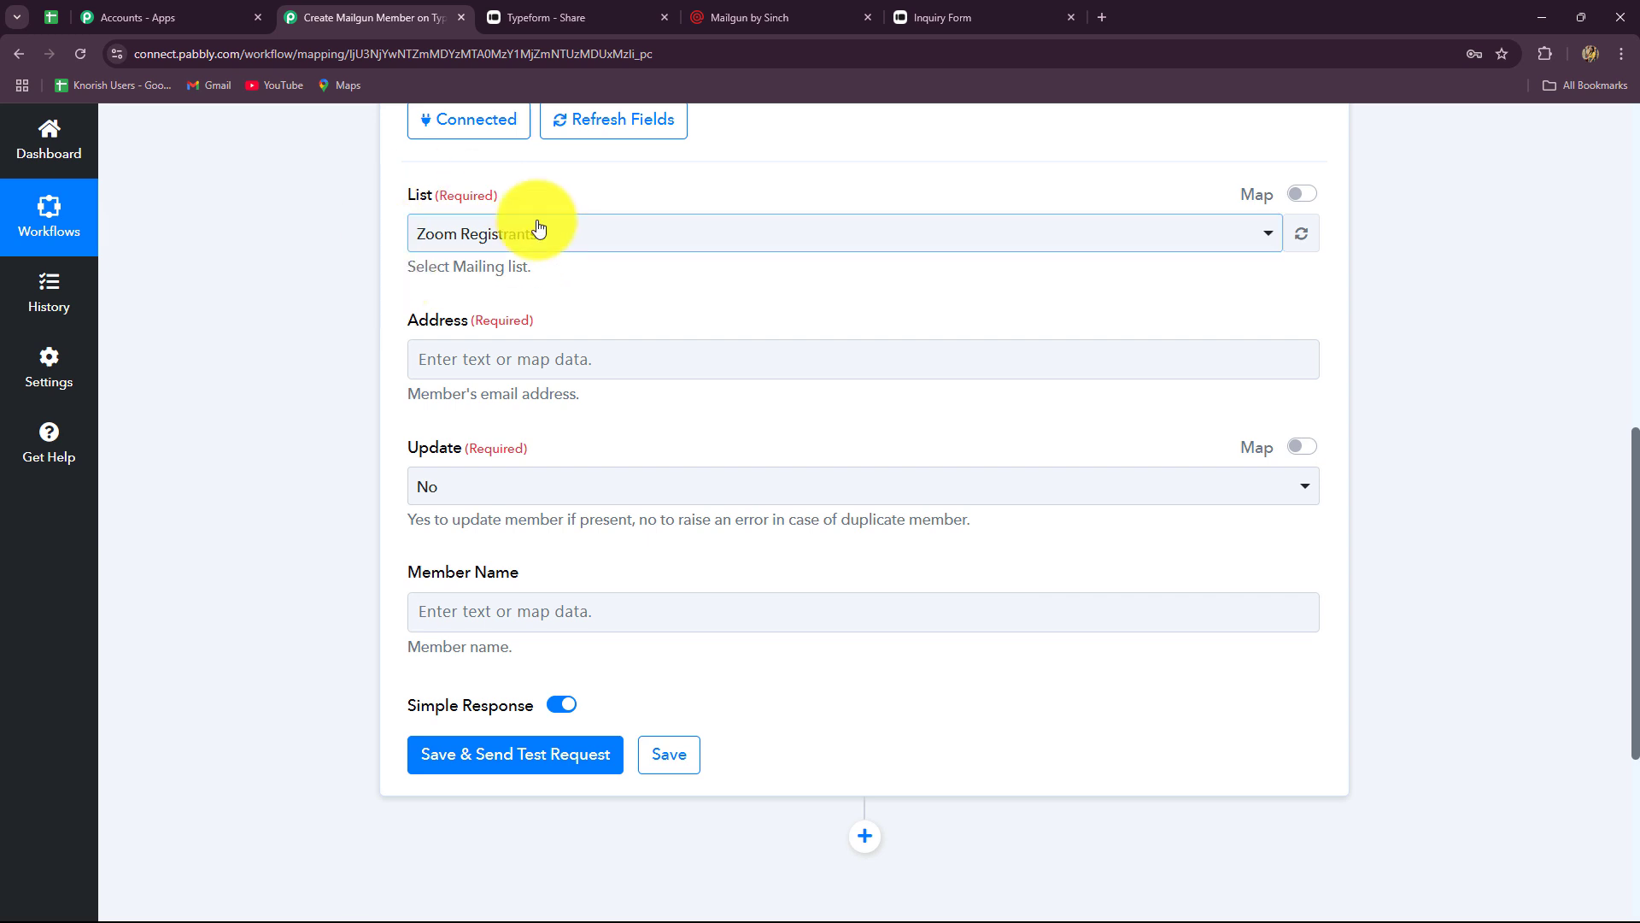
click(500, 299)
click(513, 248)
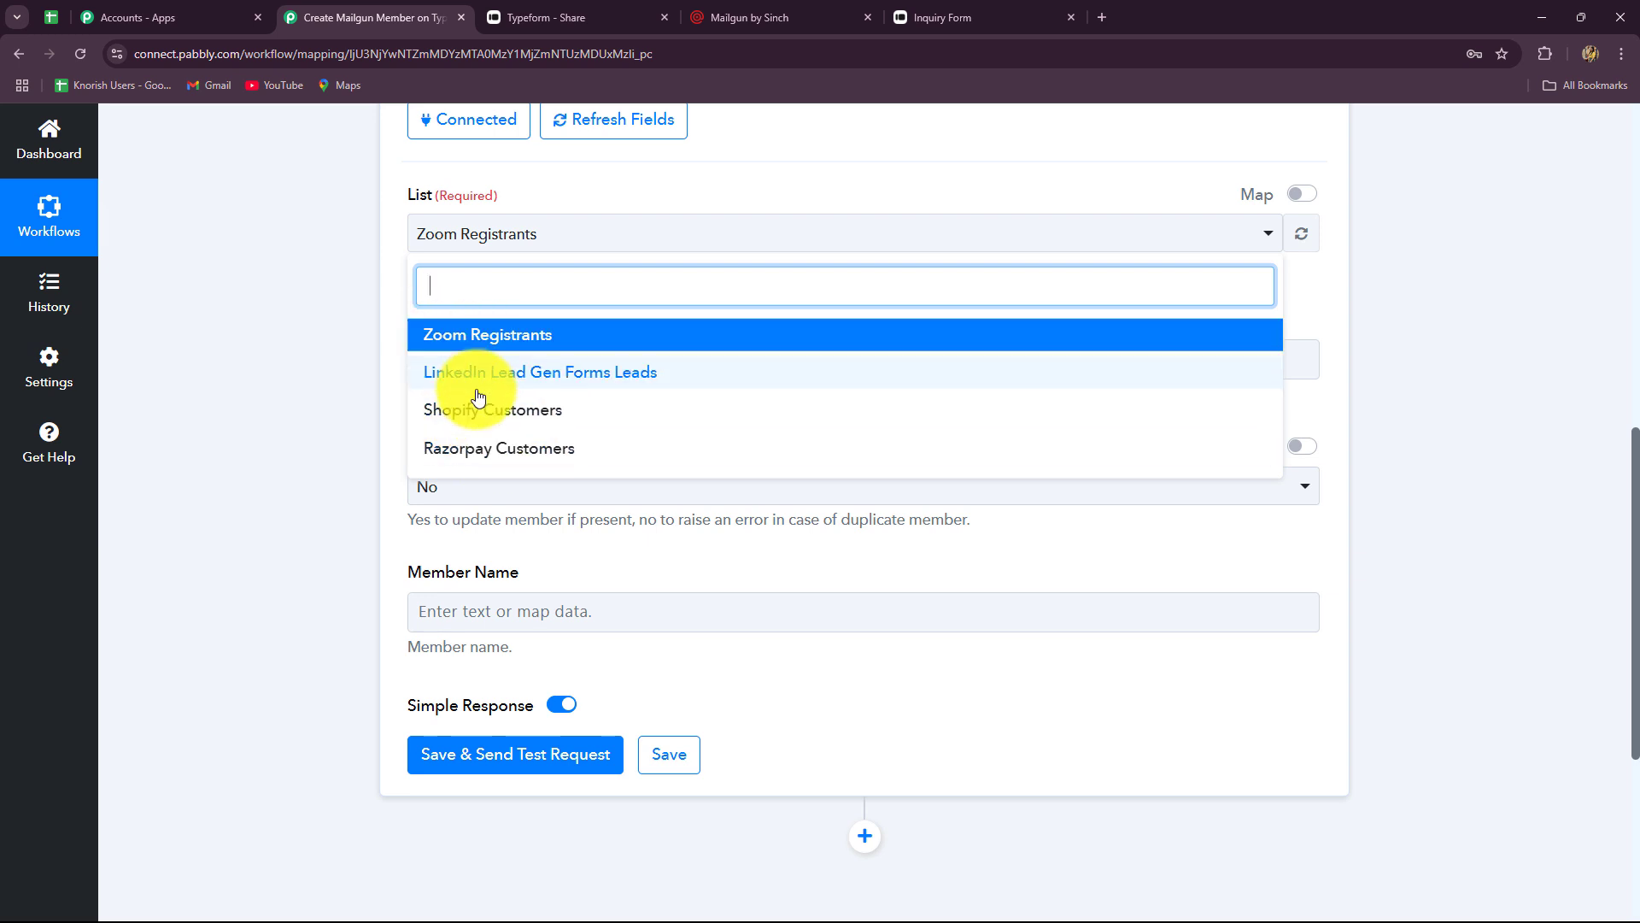
click(373, 396)
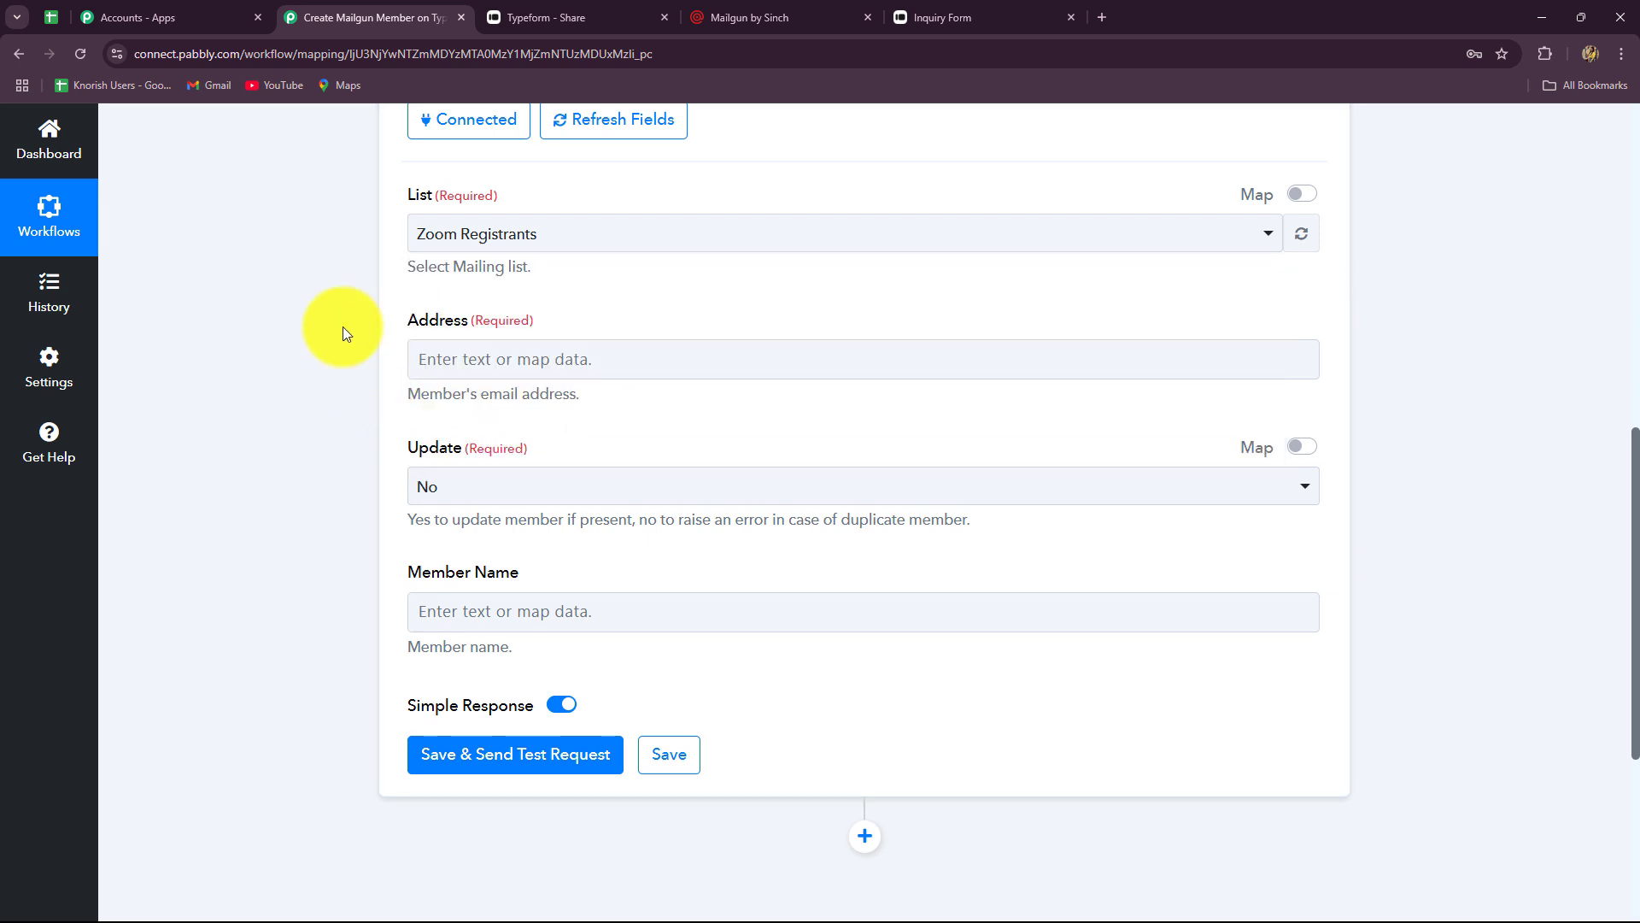
click(740, 18)
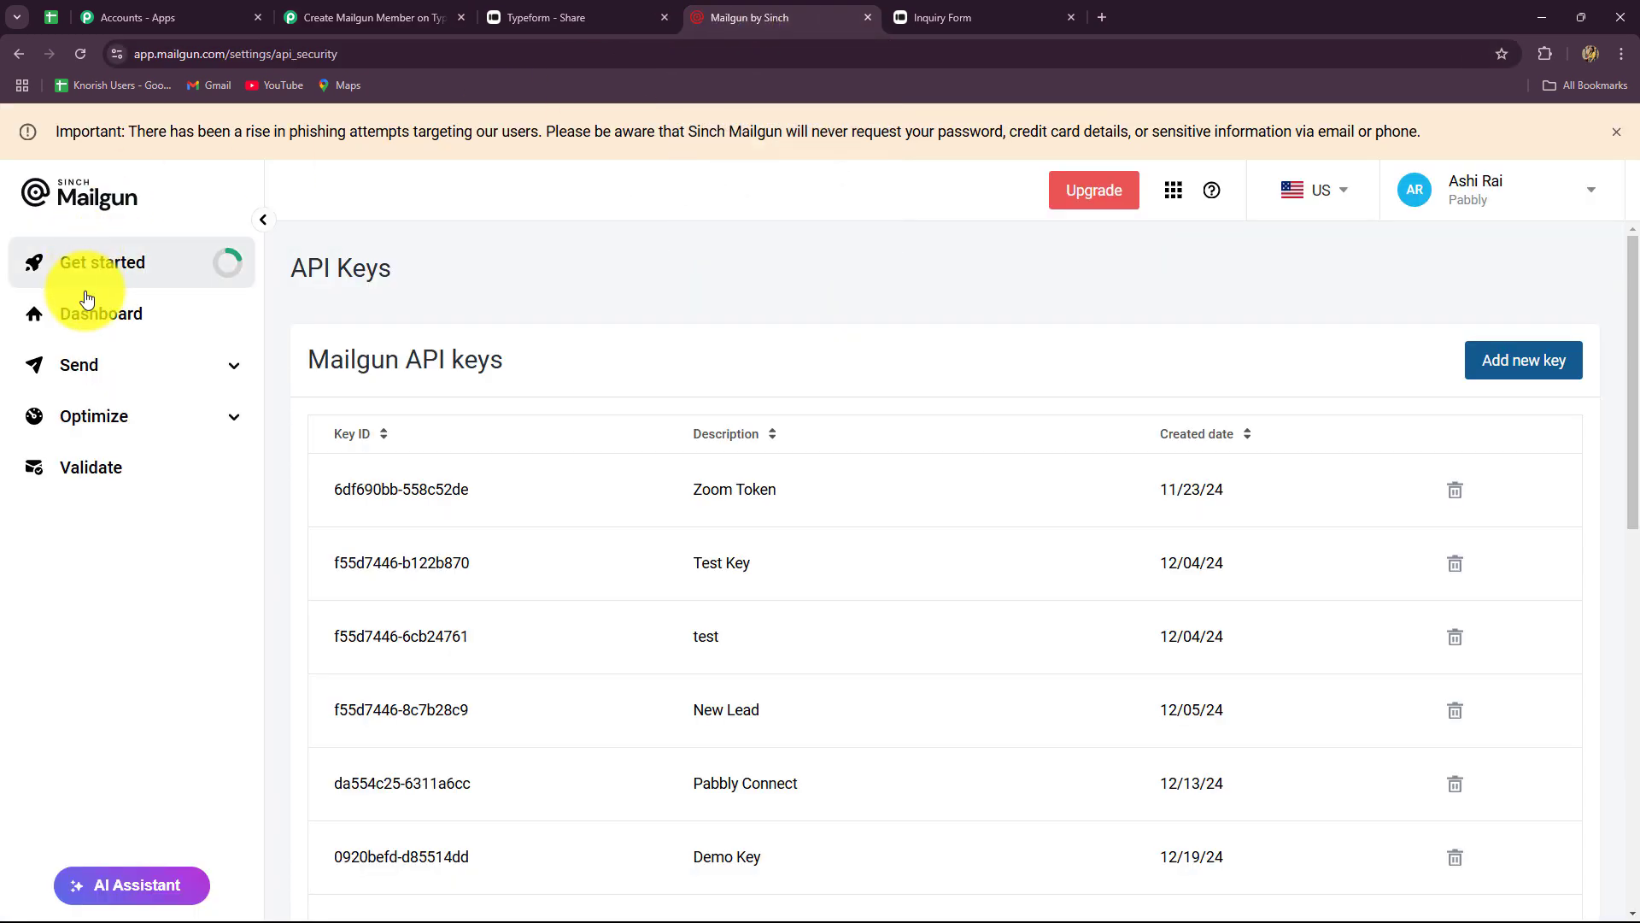
- Go to Mailgun's Mailing lists page and start adding a new list
click(102, 365)
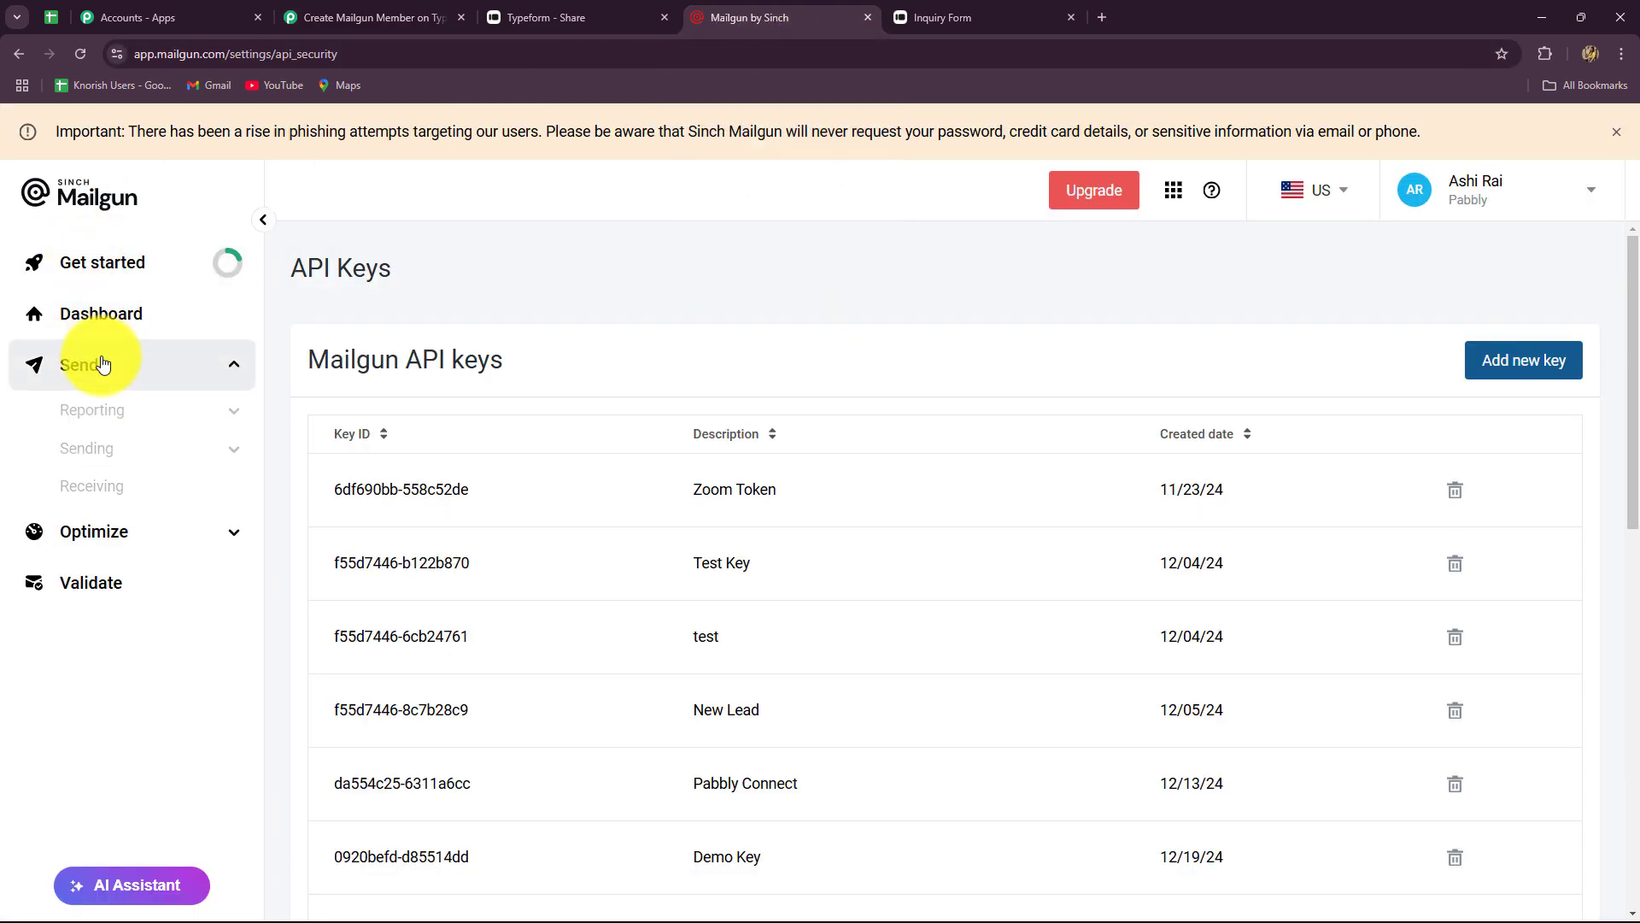
click(122, 454)
scroll(124, 709, down, 1)
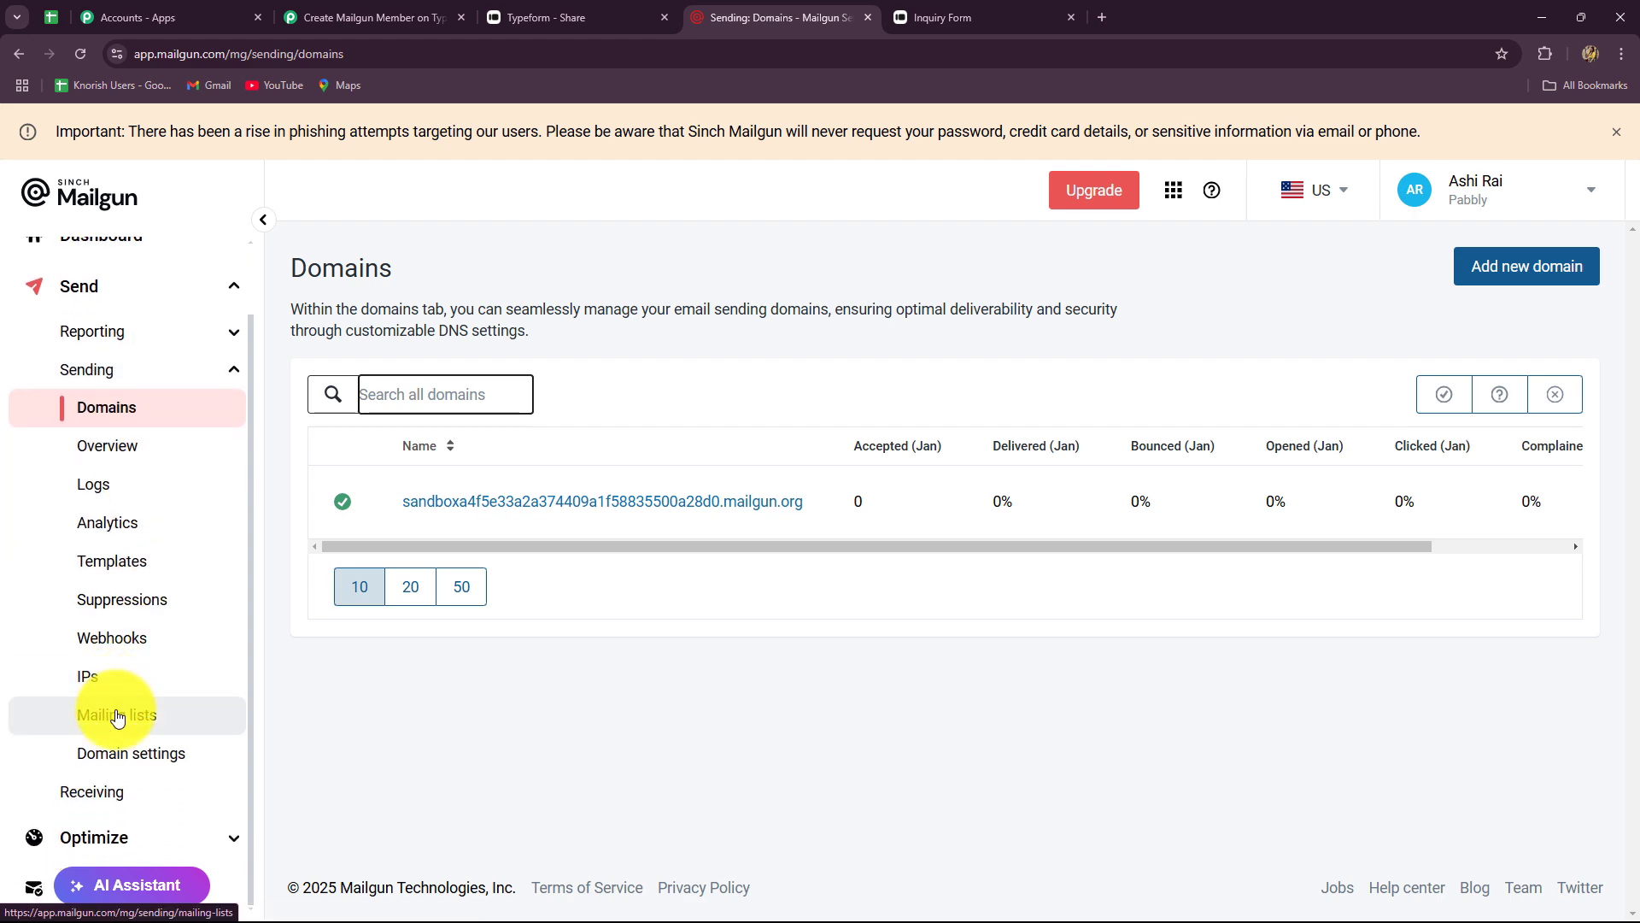
click(117, 716)
scroll(931, 512, down, 1)
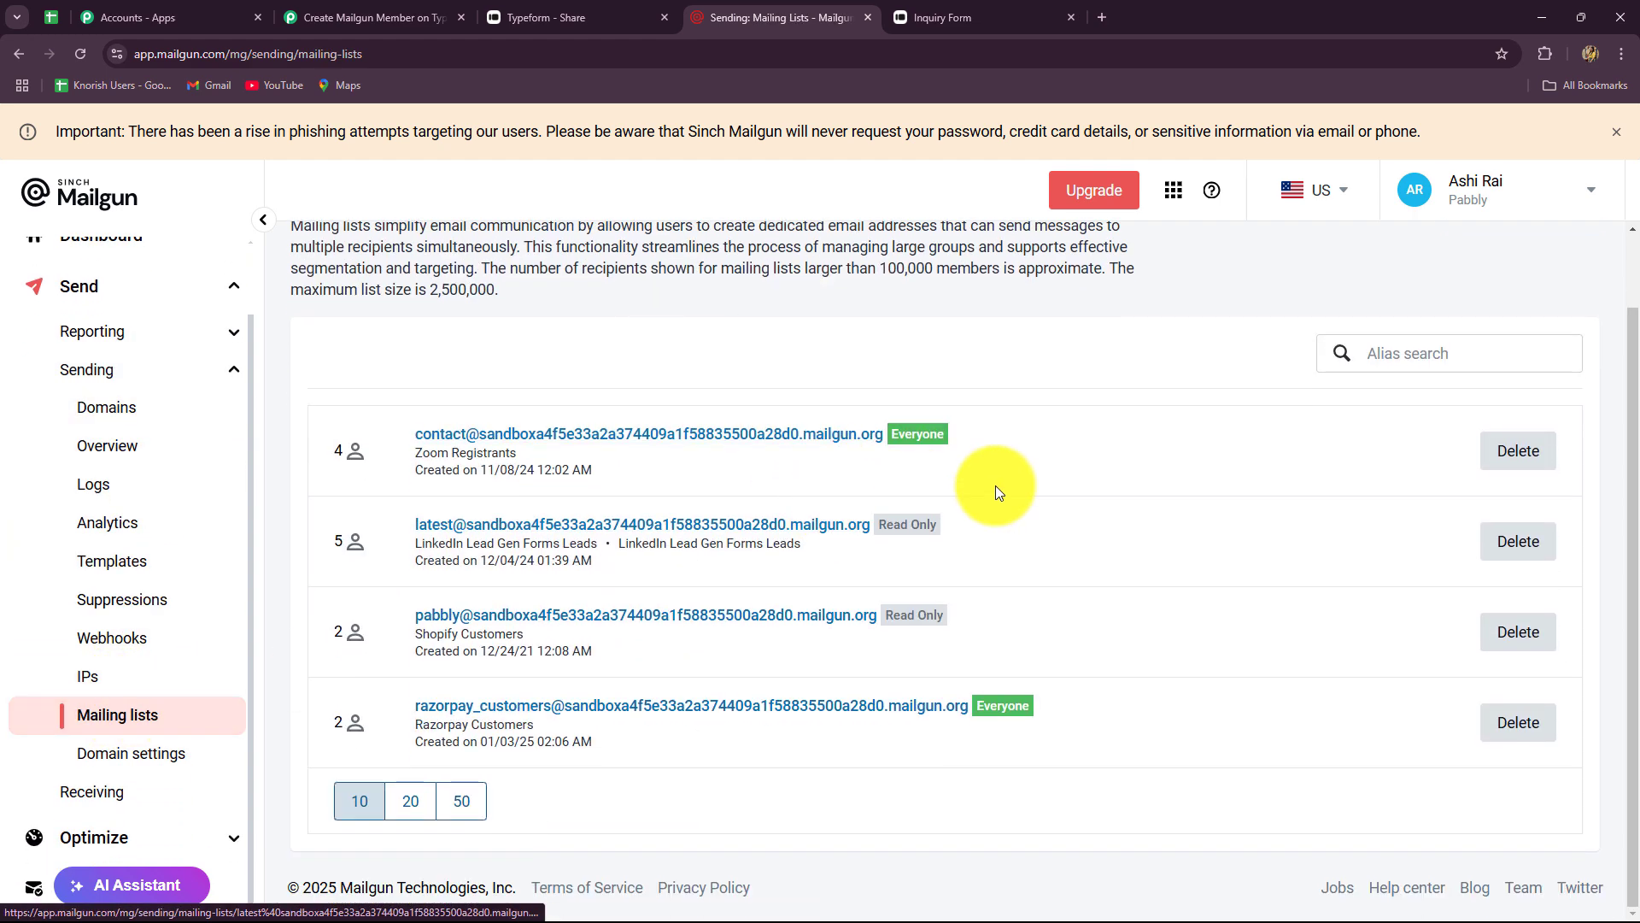
scroll(999, 491, up, 1)
click(1497, 287)
- Enter the list address prefix new_leads and the name 'New Leads'
click(403, 424)
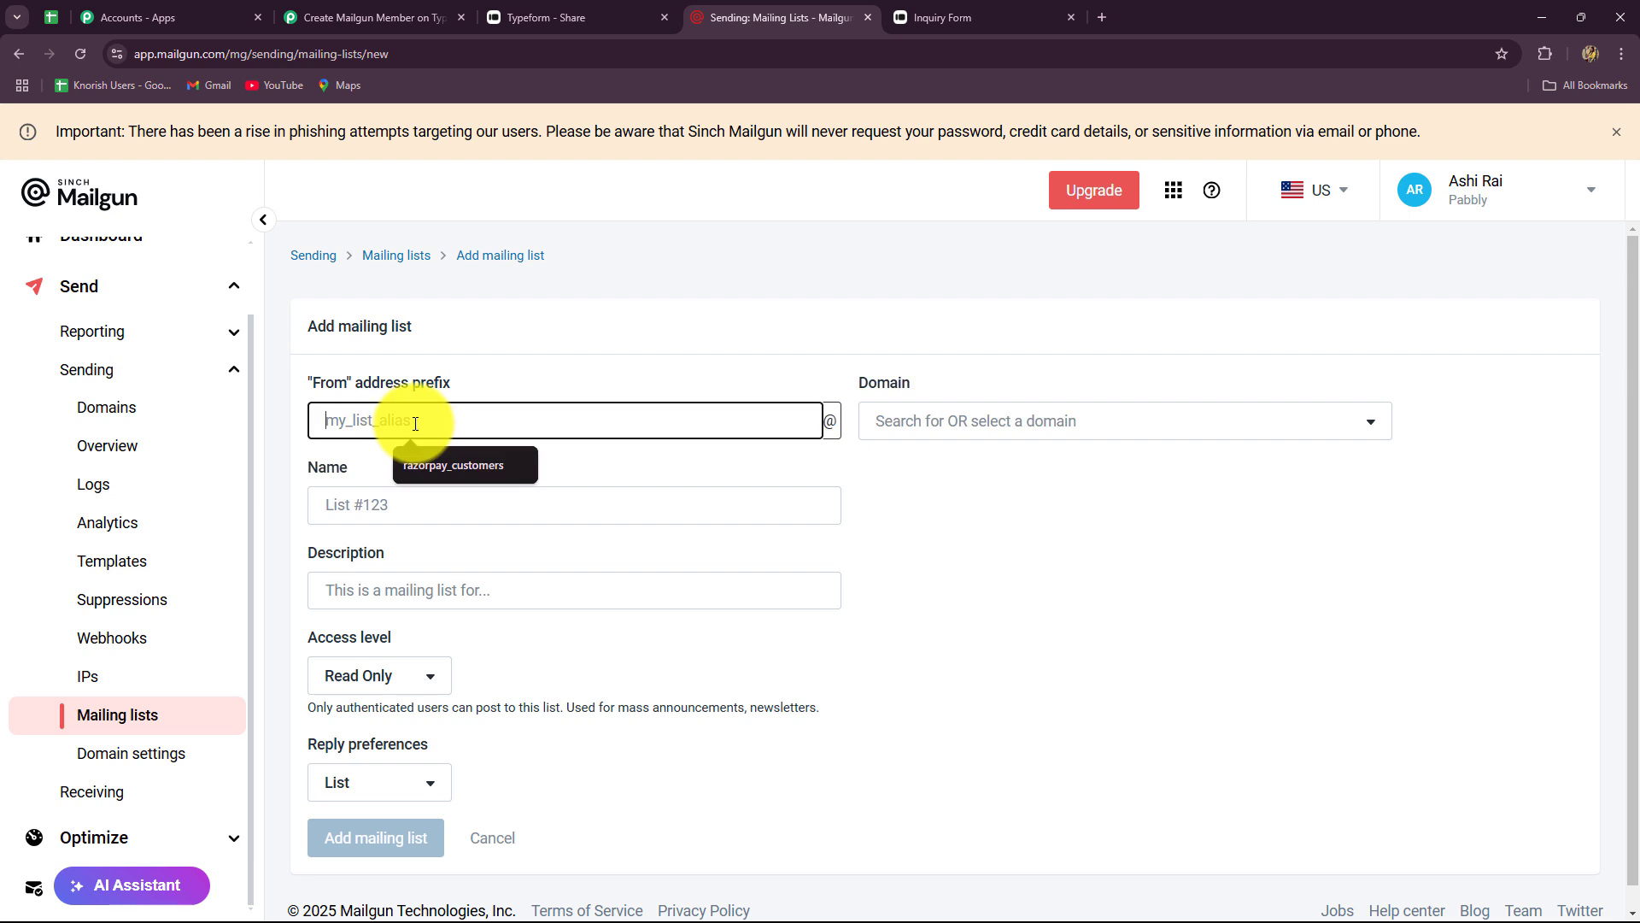
key(Caps_Lock)
text(N)
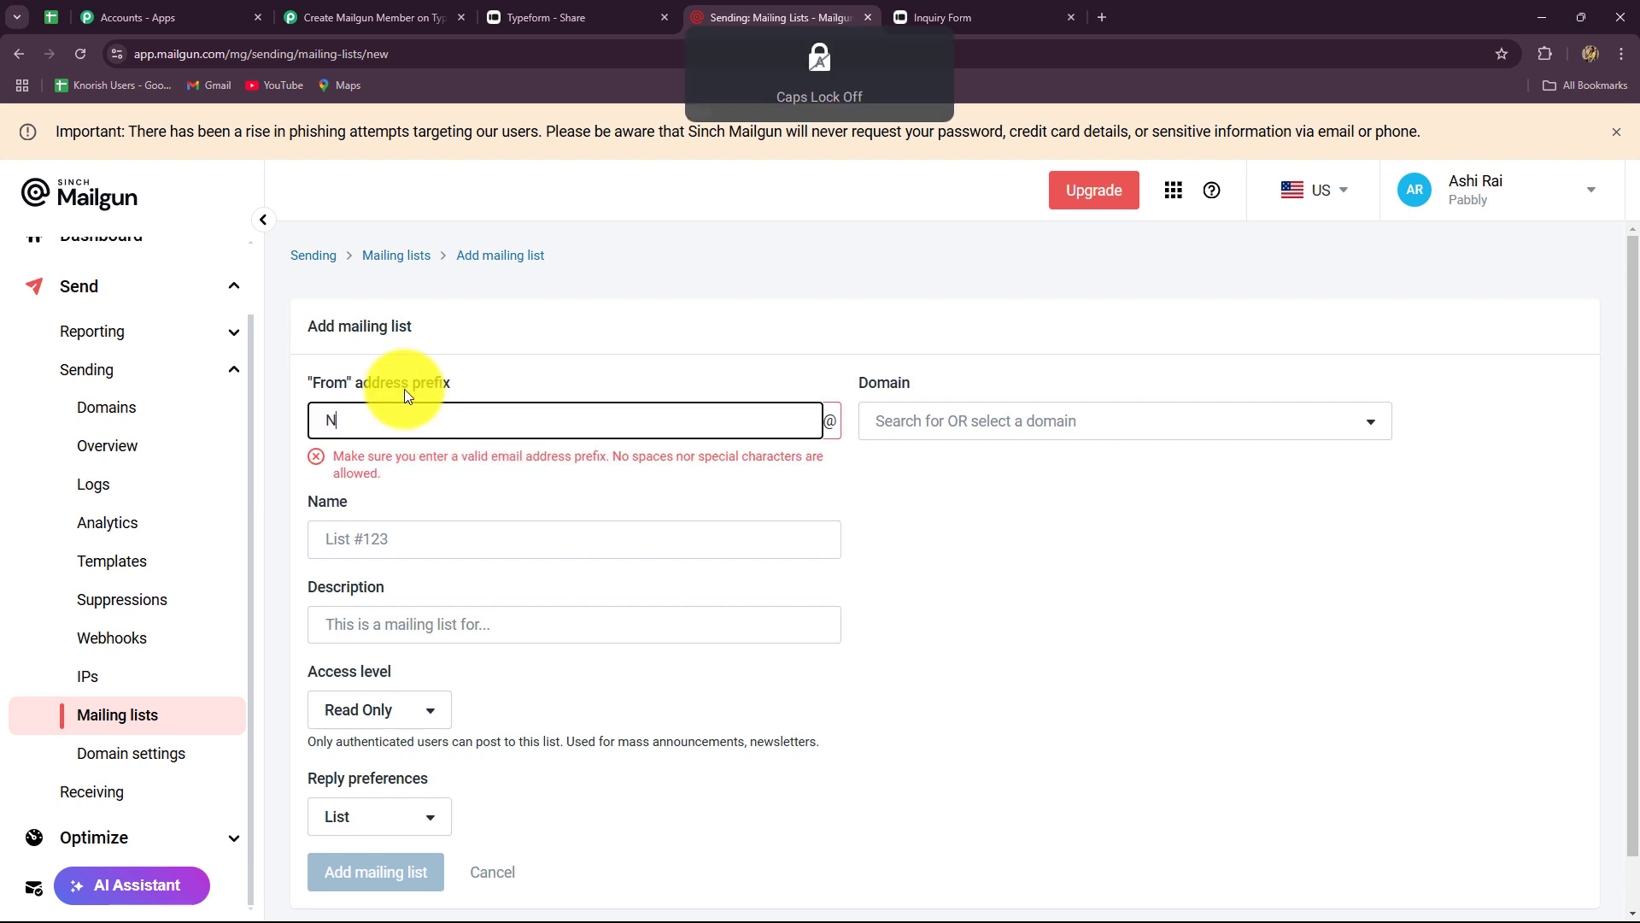
text(ew Leads)
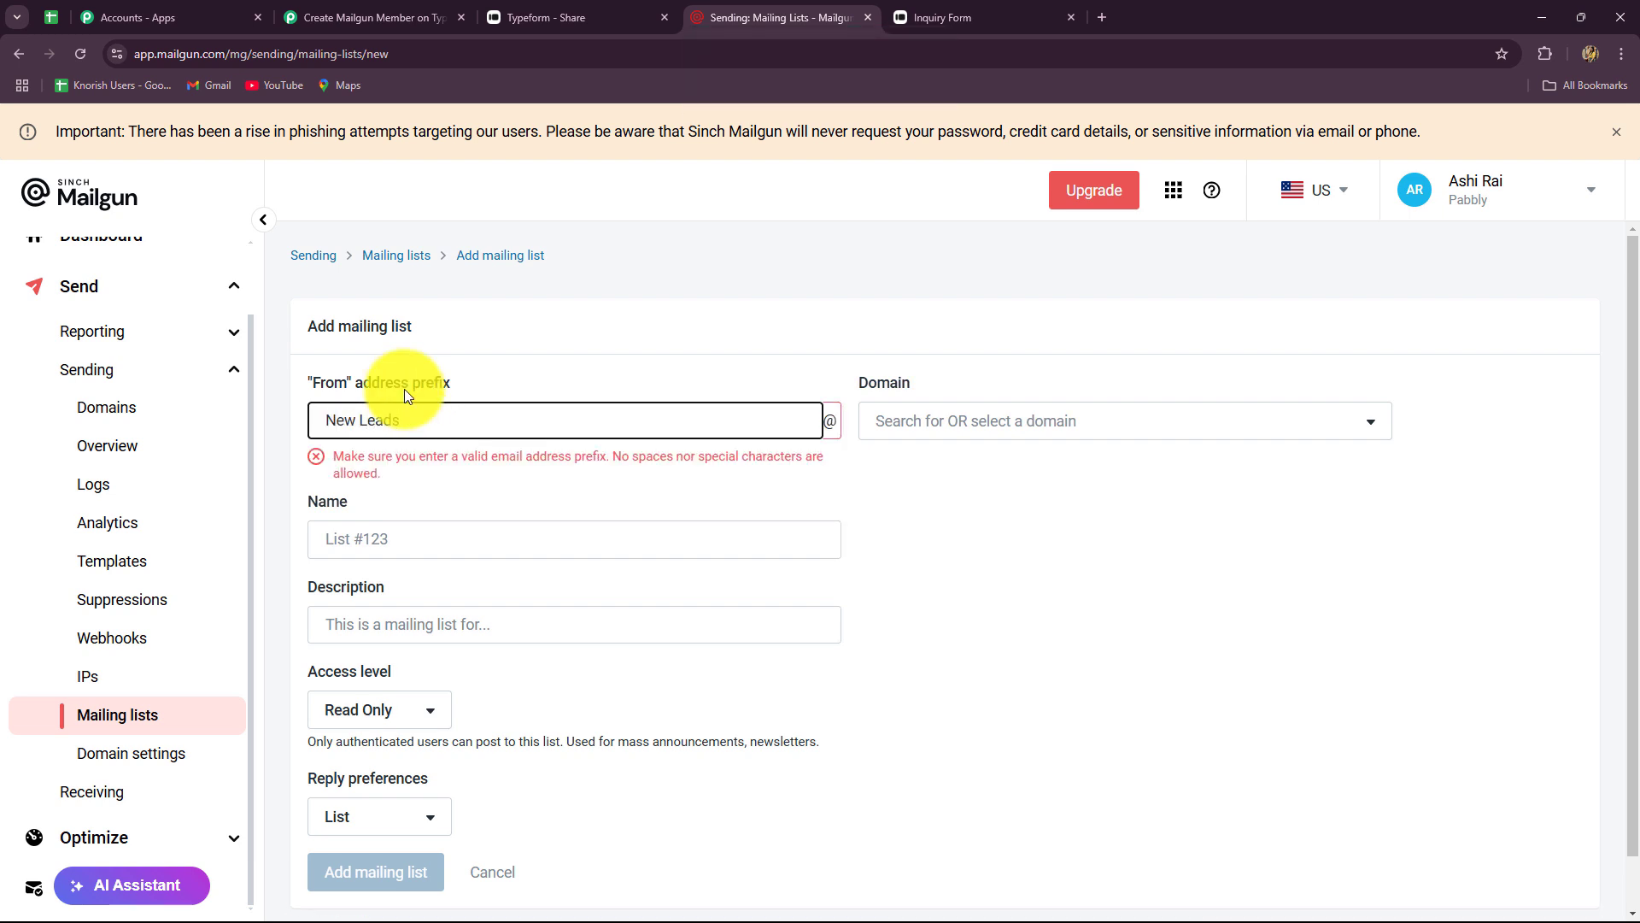
key(ctrl+a)
text(new)
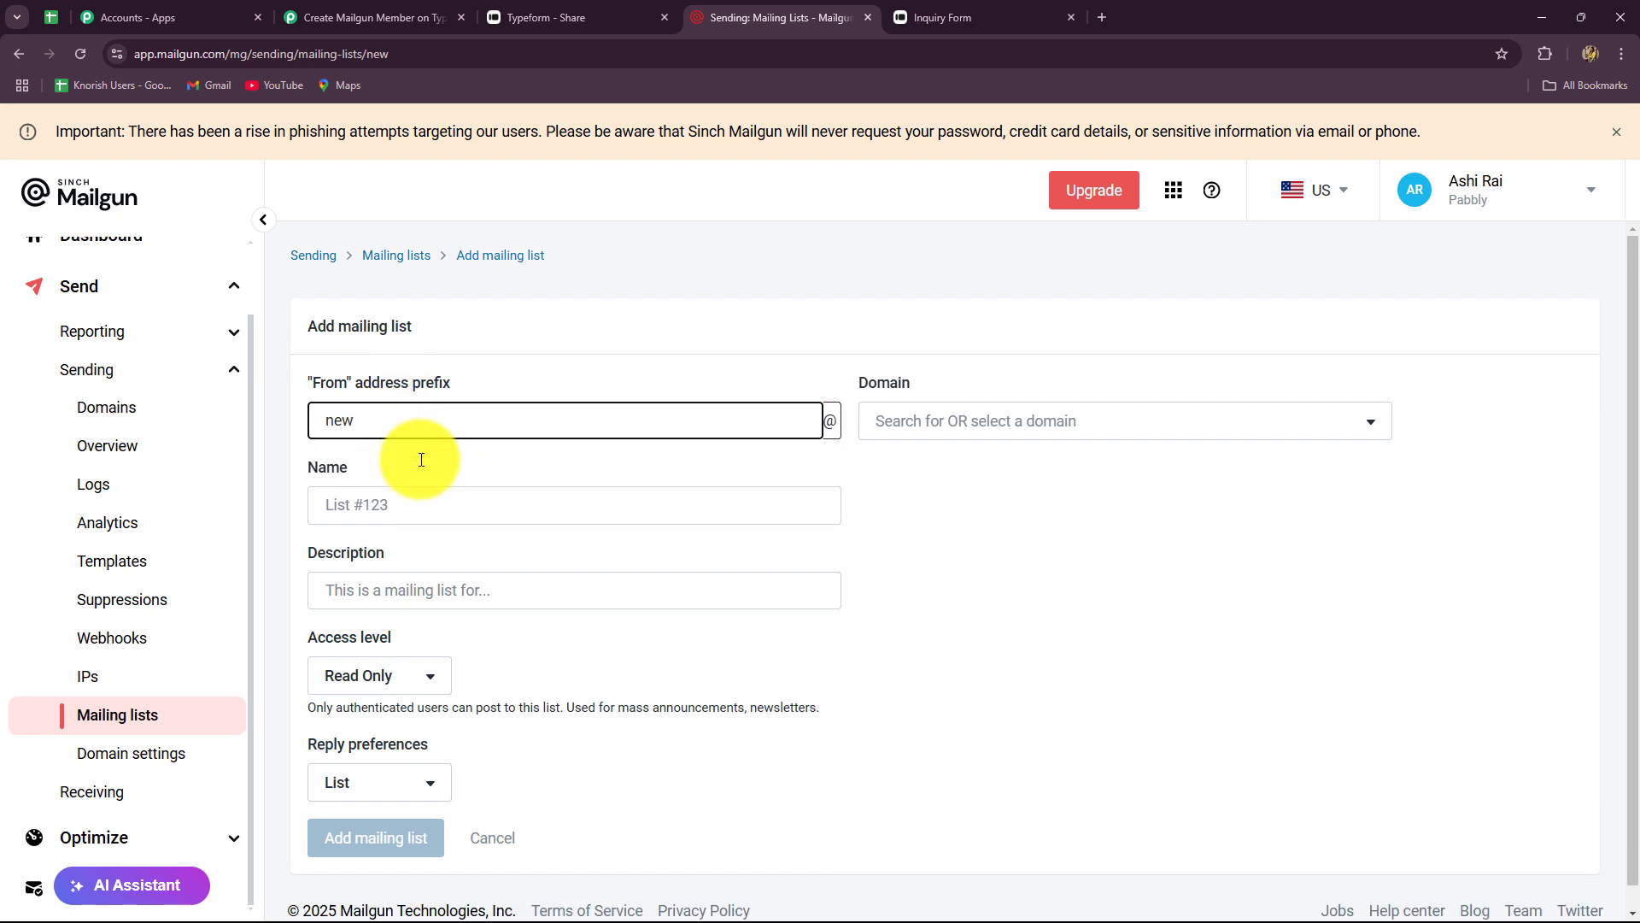
text(_leads)
key(BackSpace)
key(BackSpace)
key(BackSpace)
text(ads)
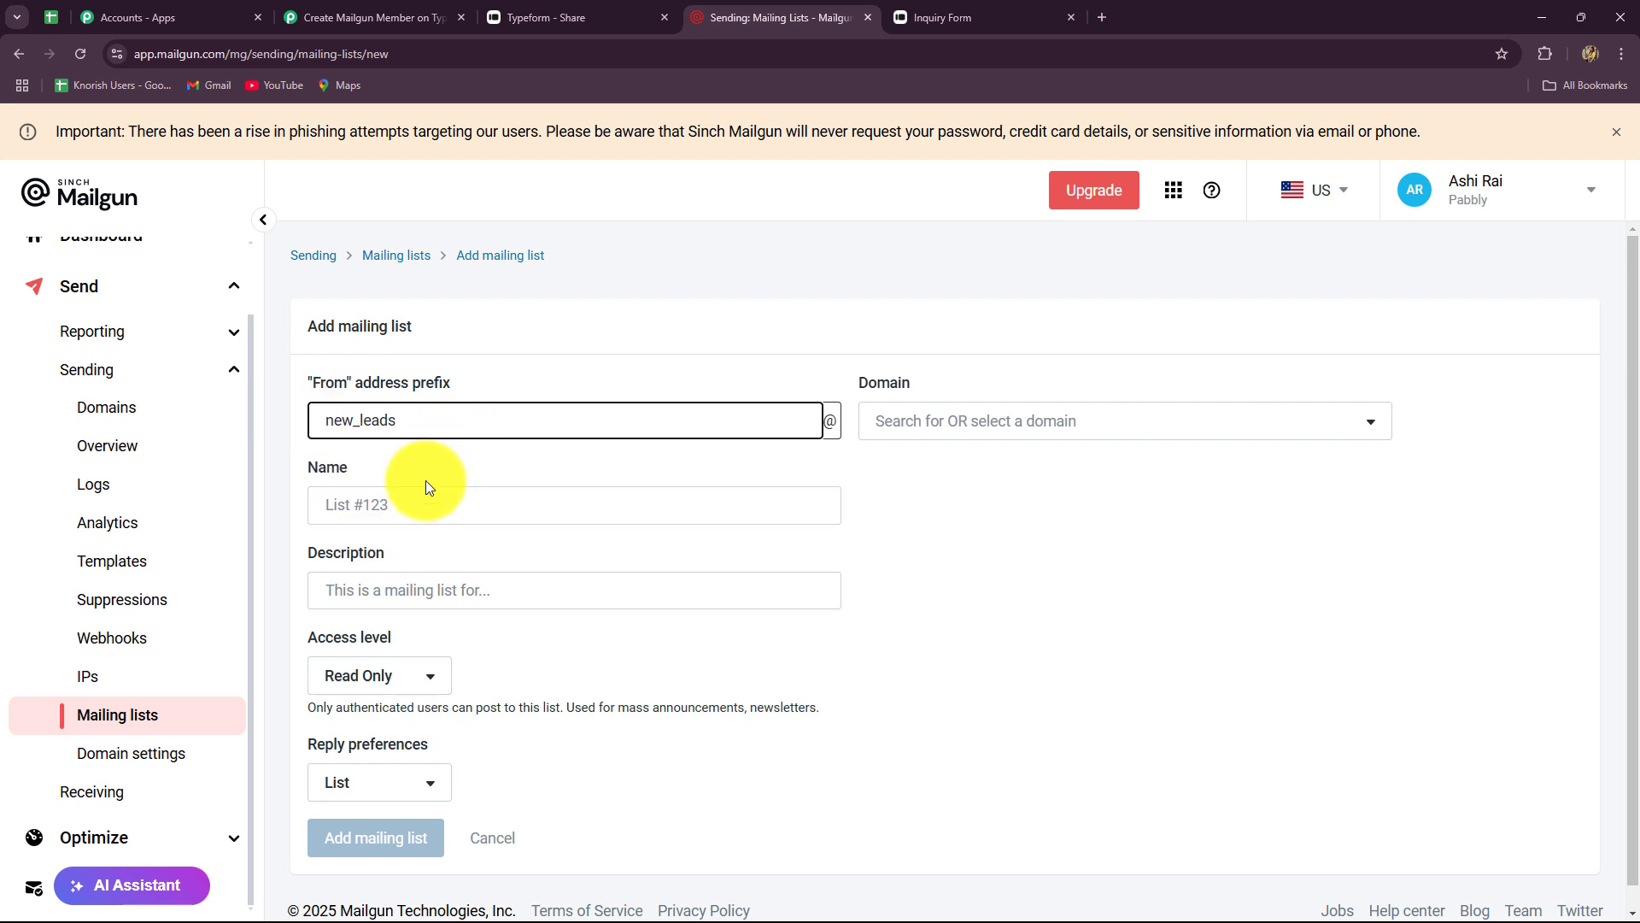
click(394, 498)
text(New Leads)
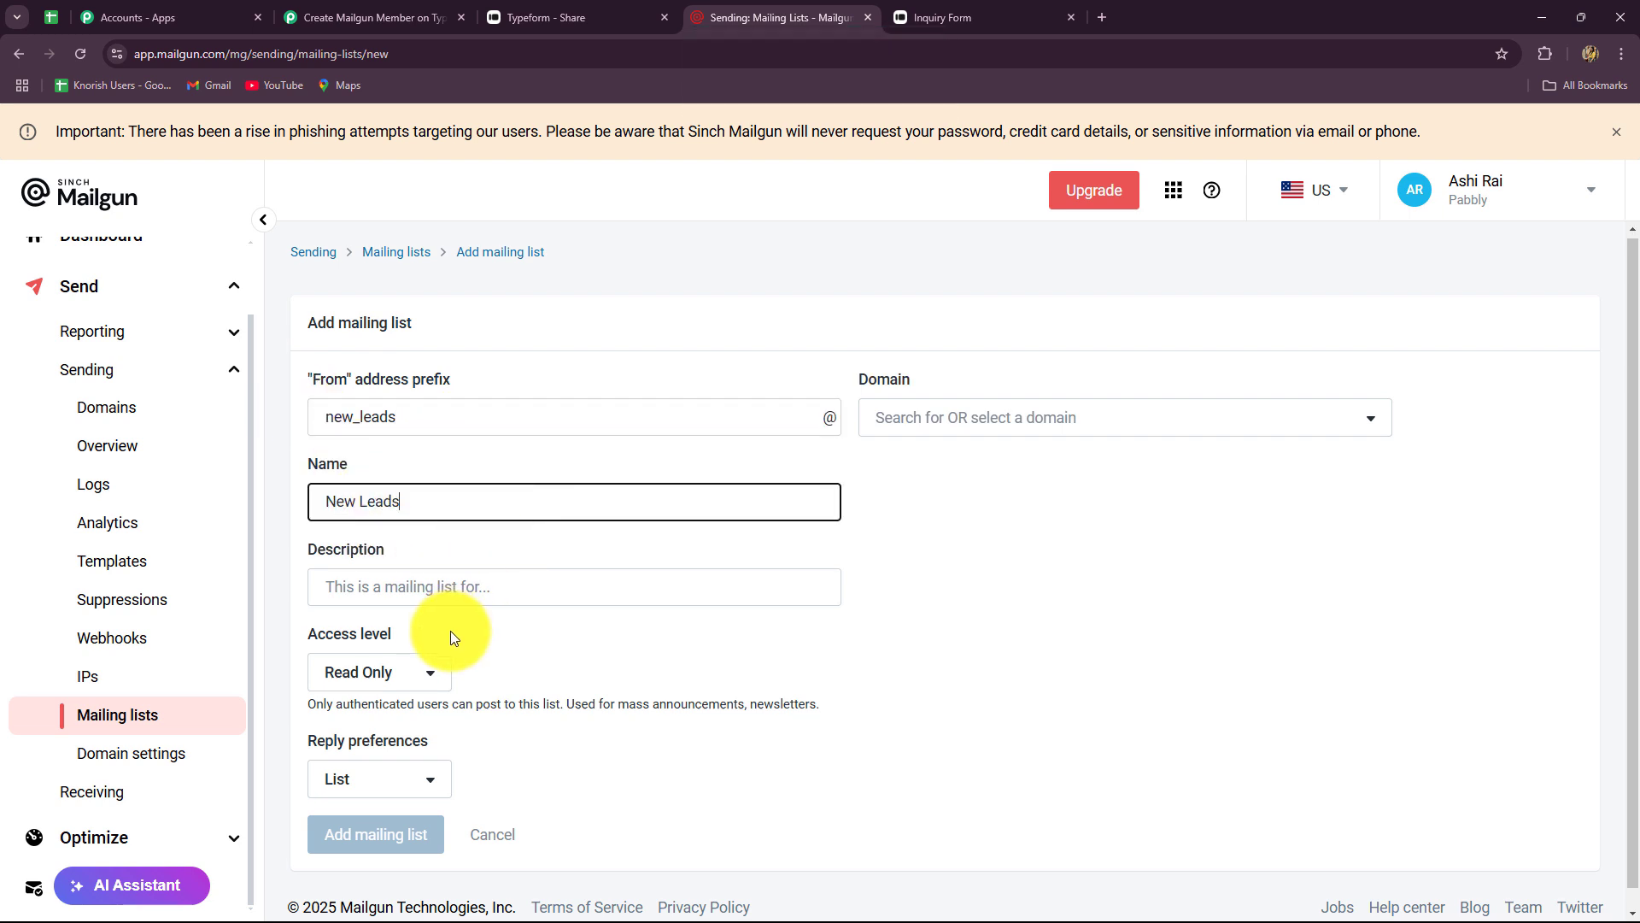
- Set description 'New Leads', access level Everyone, reply preference List, and the sandbox domain
scroll(449, 631, down, 1)
click(368, 568)
key(Caps_Lock)
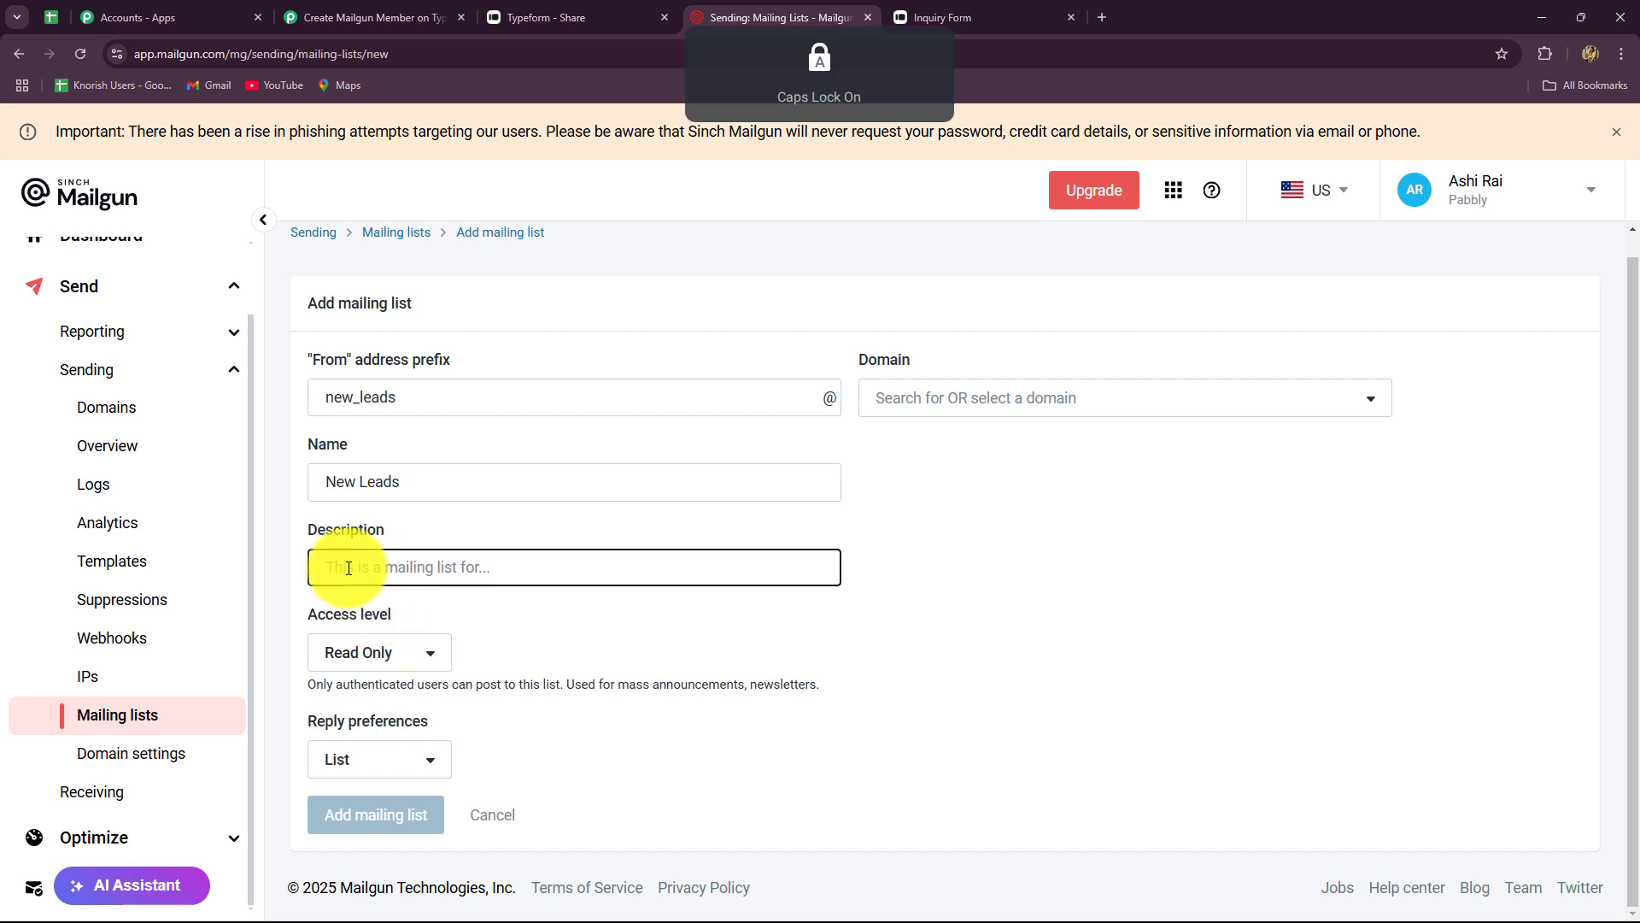
text(N)
key(Caps_Lock)
text(ew Leads)
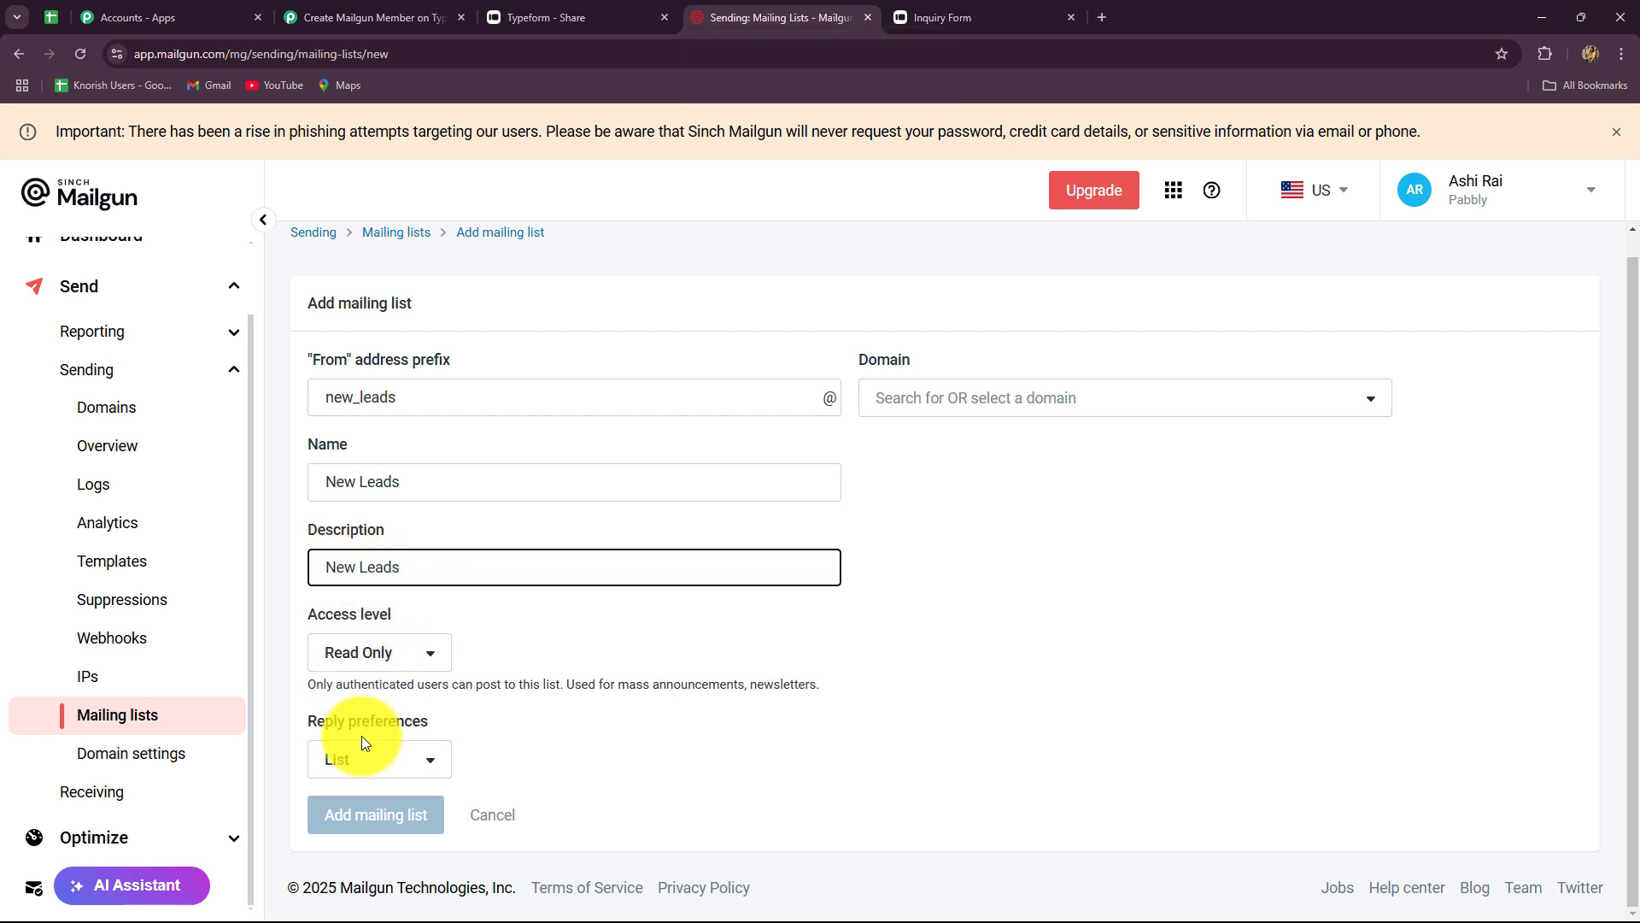
click(379, 652)
click(380, 713)
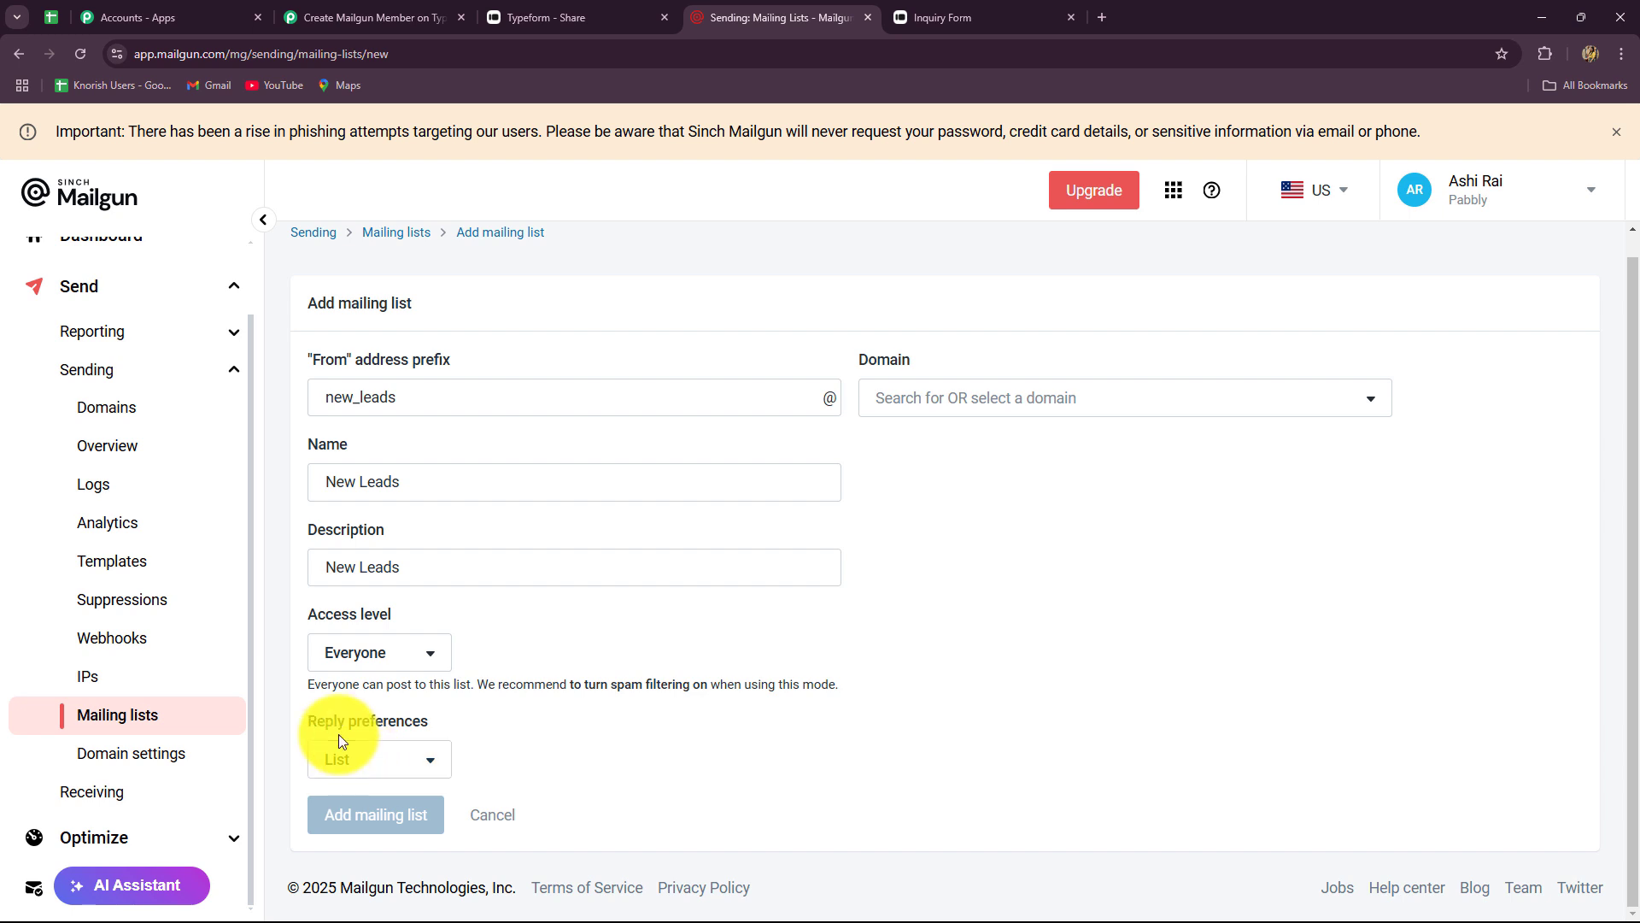
click(367, 762)
click(367, 821)
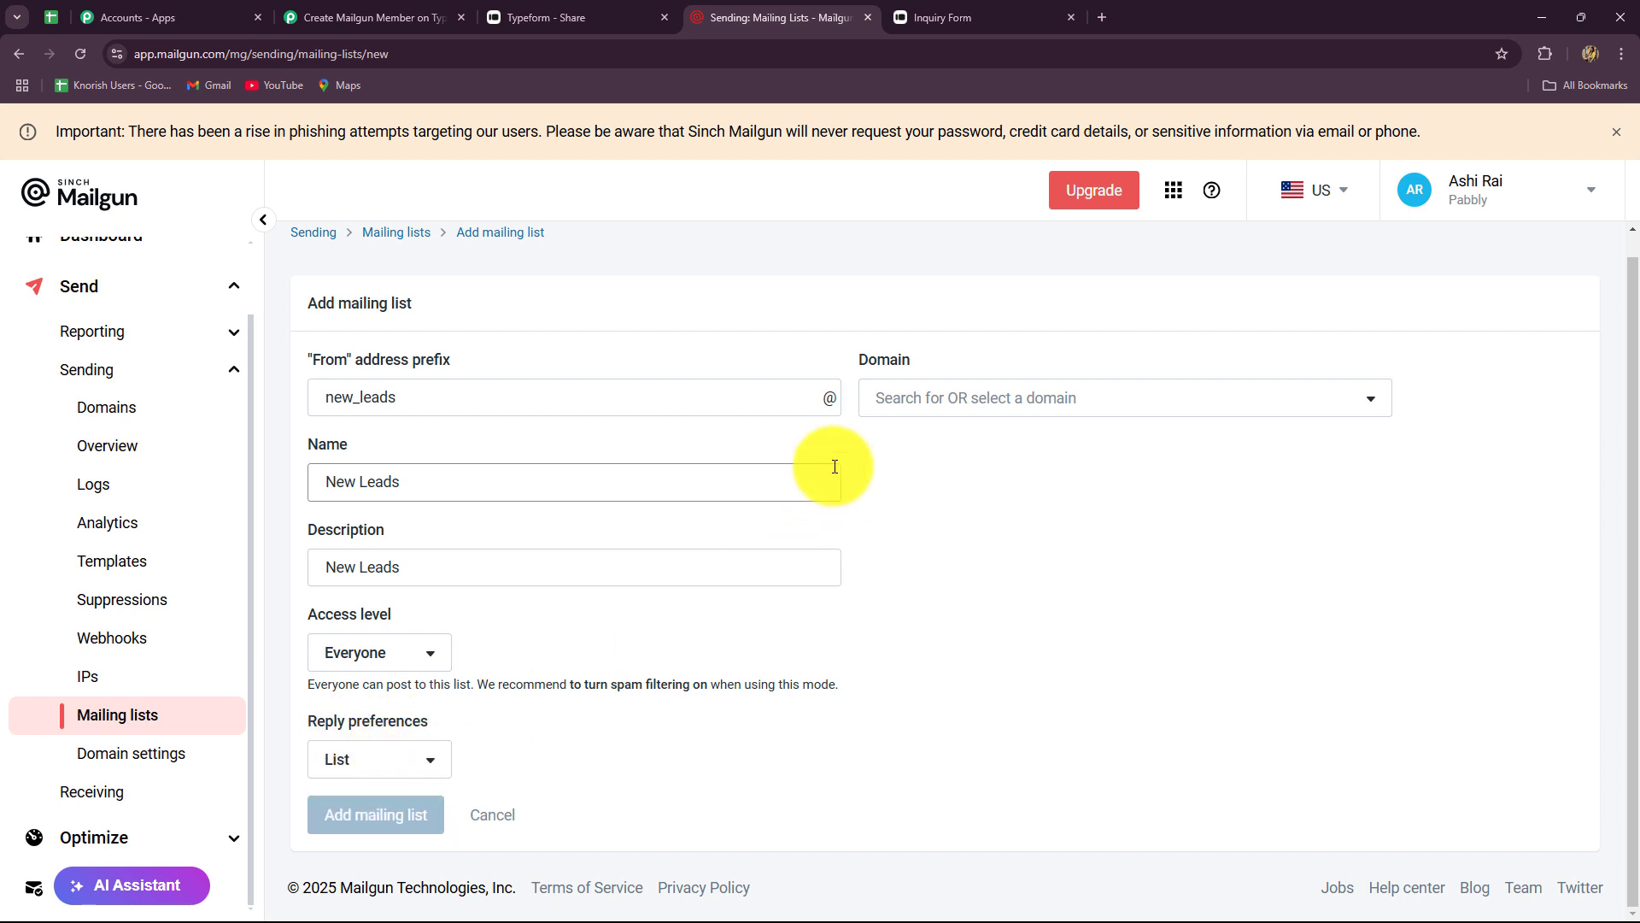
click(893, 398)
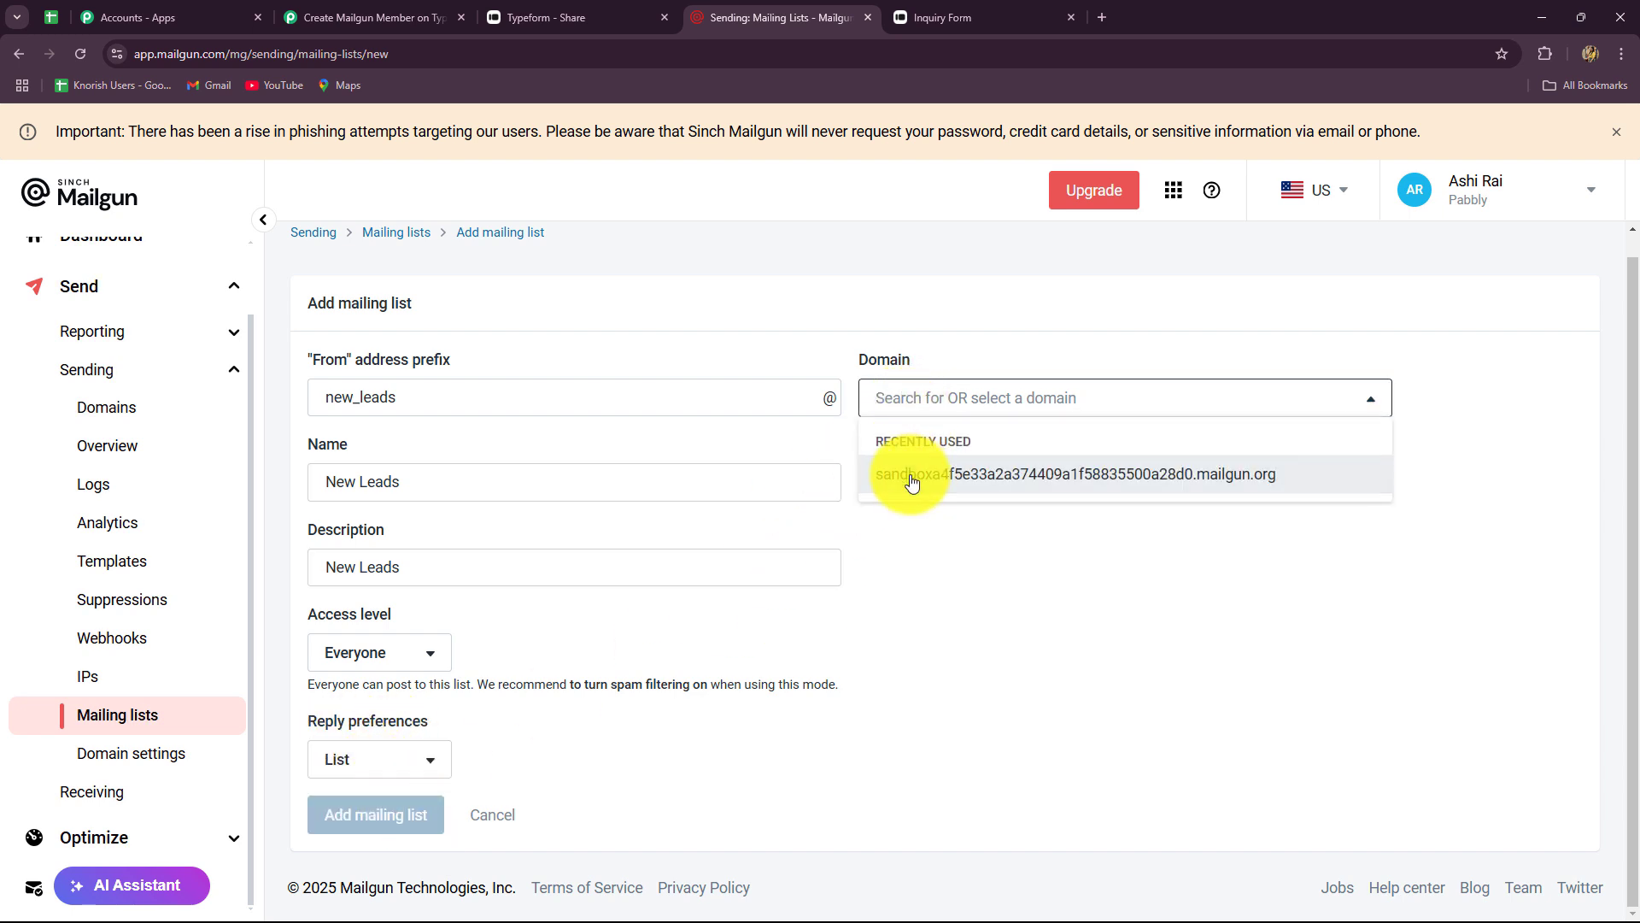
click(908, 475)
- Submit the new_leads list and confirm it appears with 0 members
key(Return)
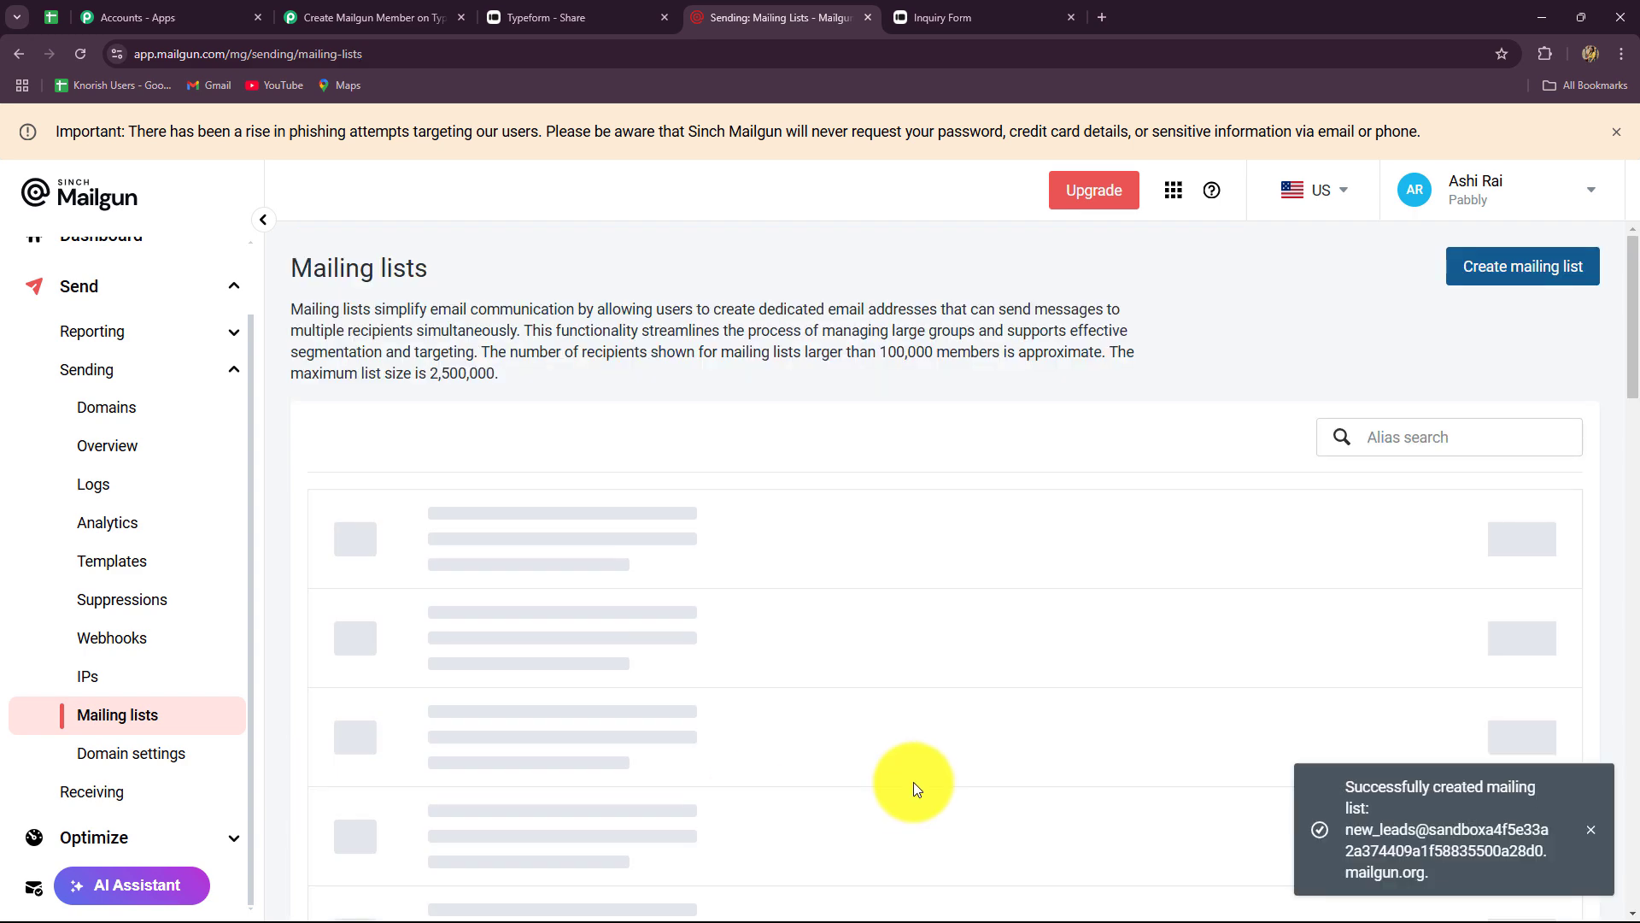
scroll(542, 630, down, 3)
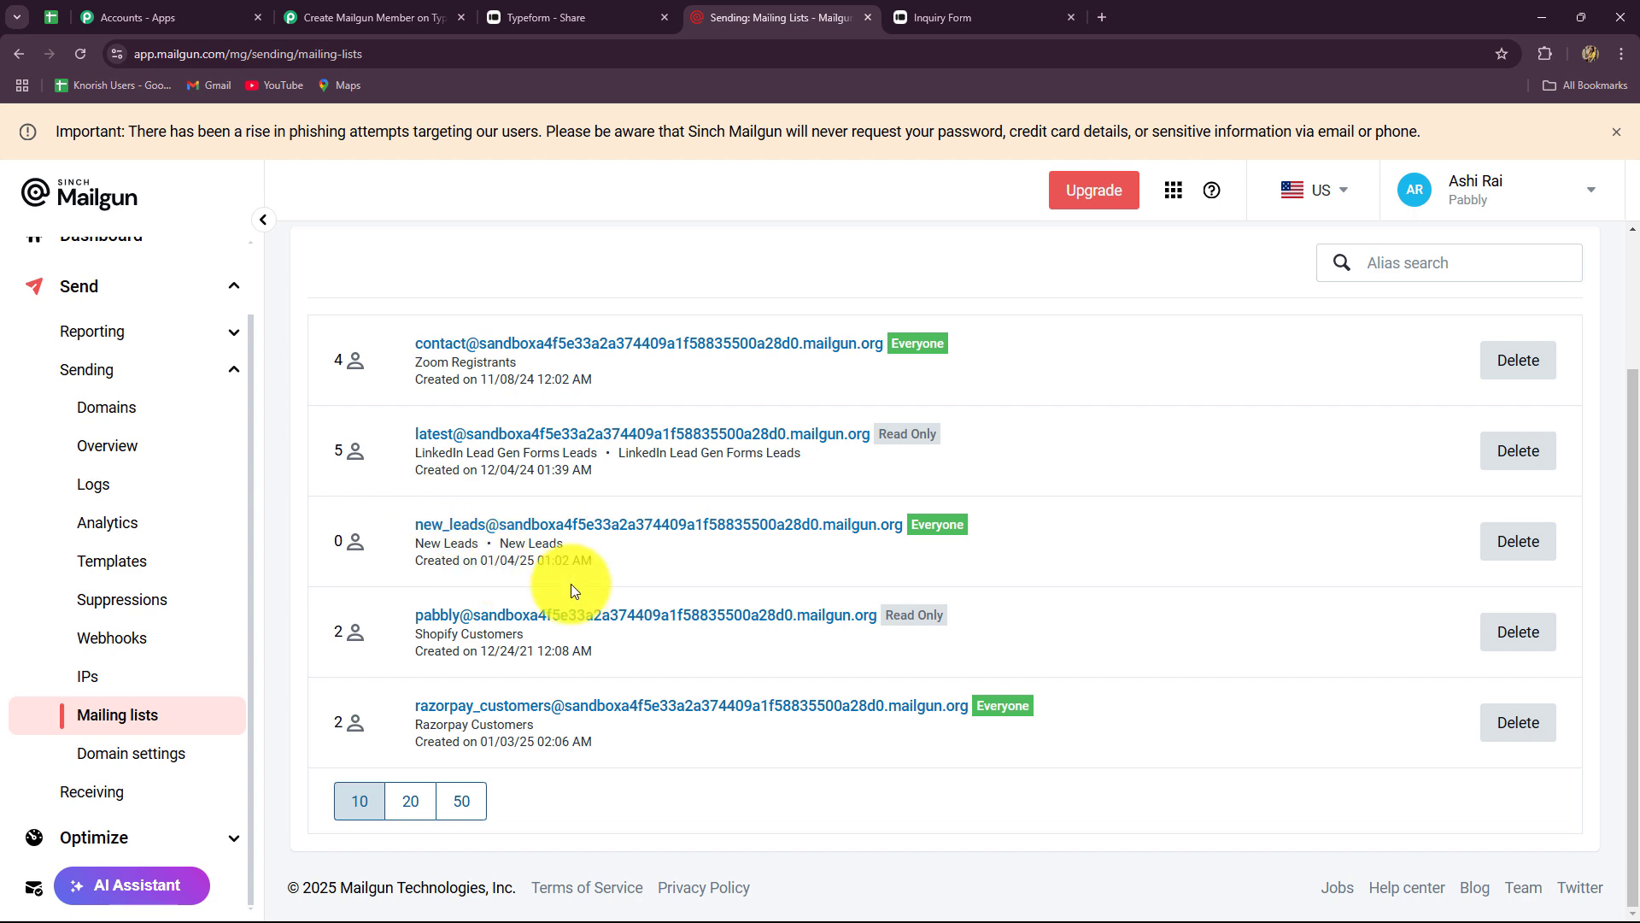
click(395, 7)
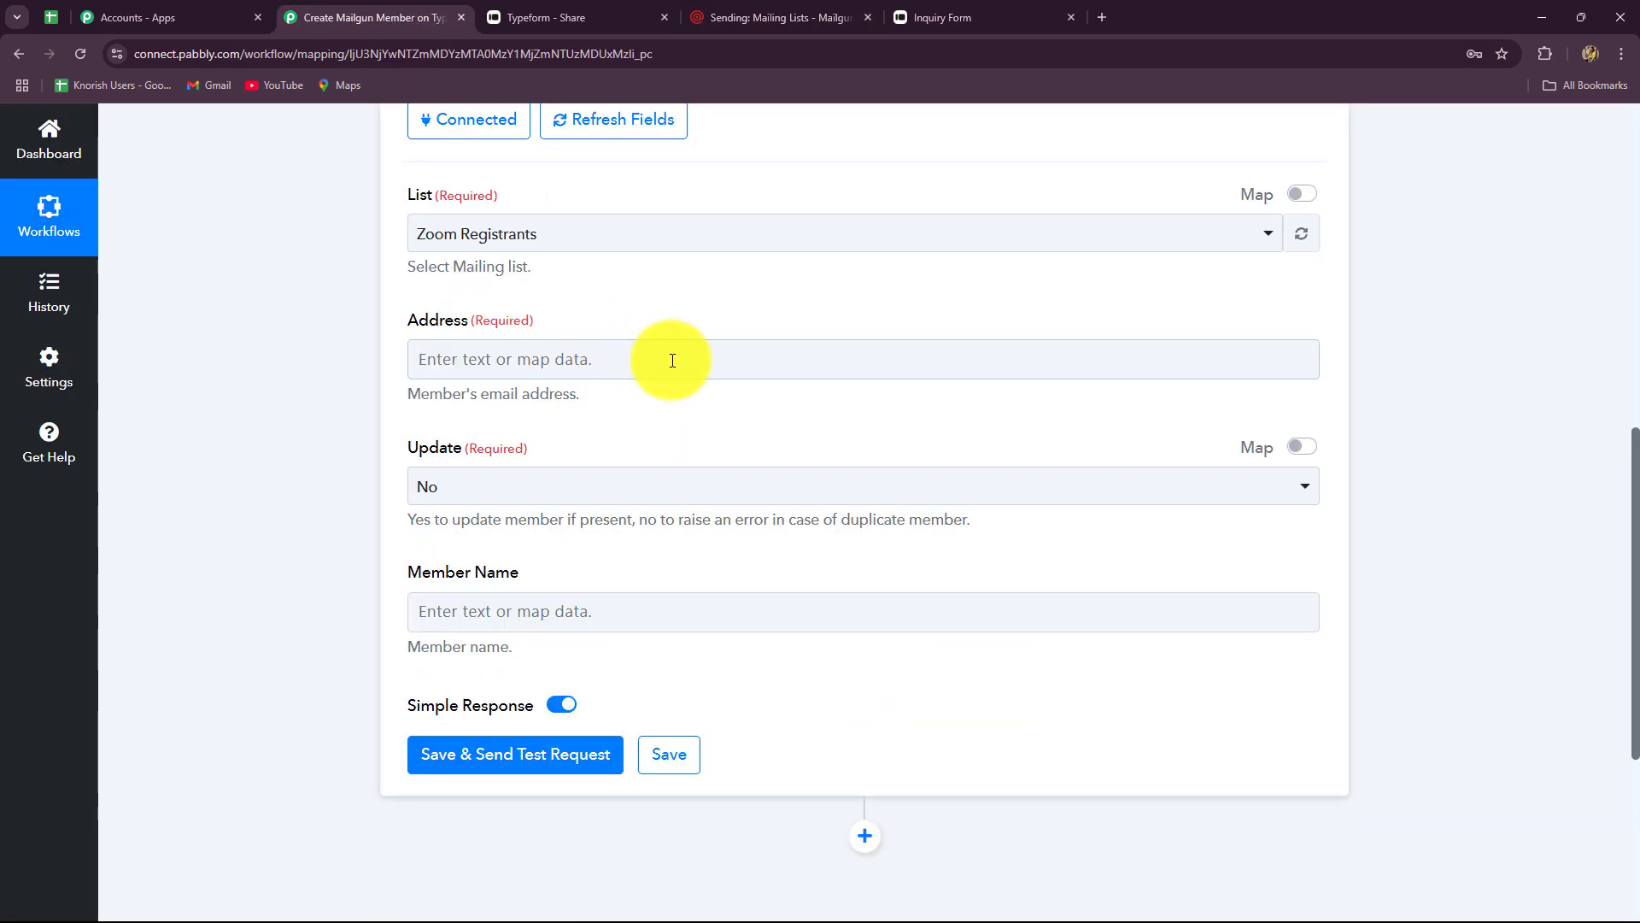
- Refresh the Mailgun mailing lists and select New Leads as the List
scroll(726, 375, up, 2)
click(1301, 405)
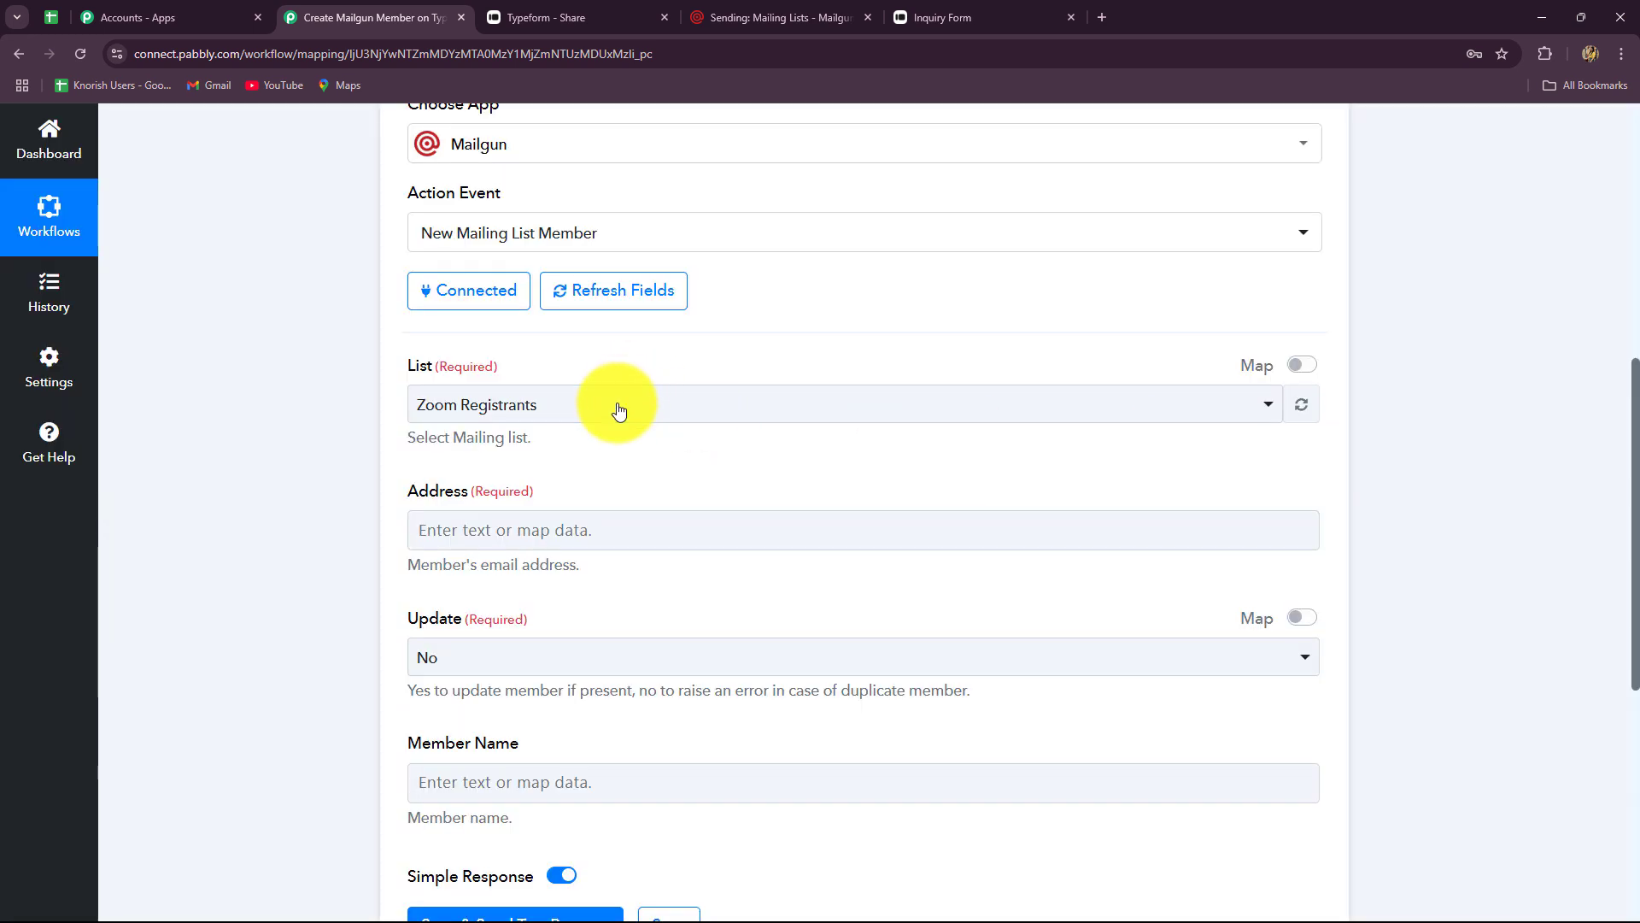
click(623, 408)
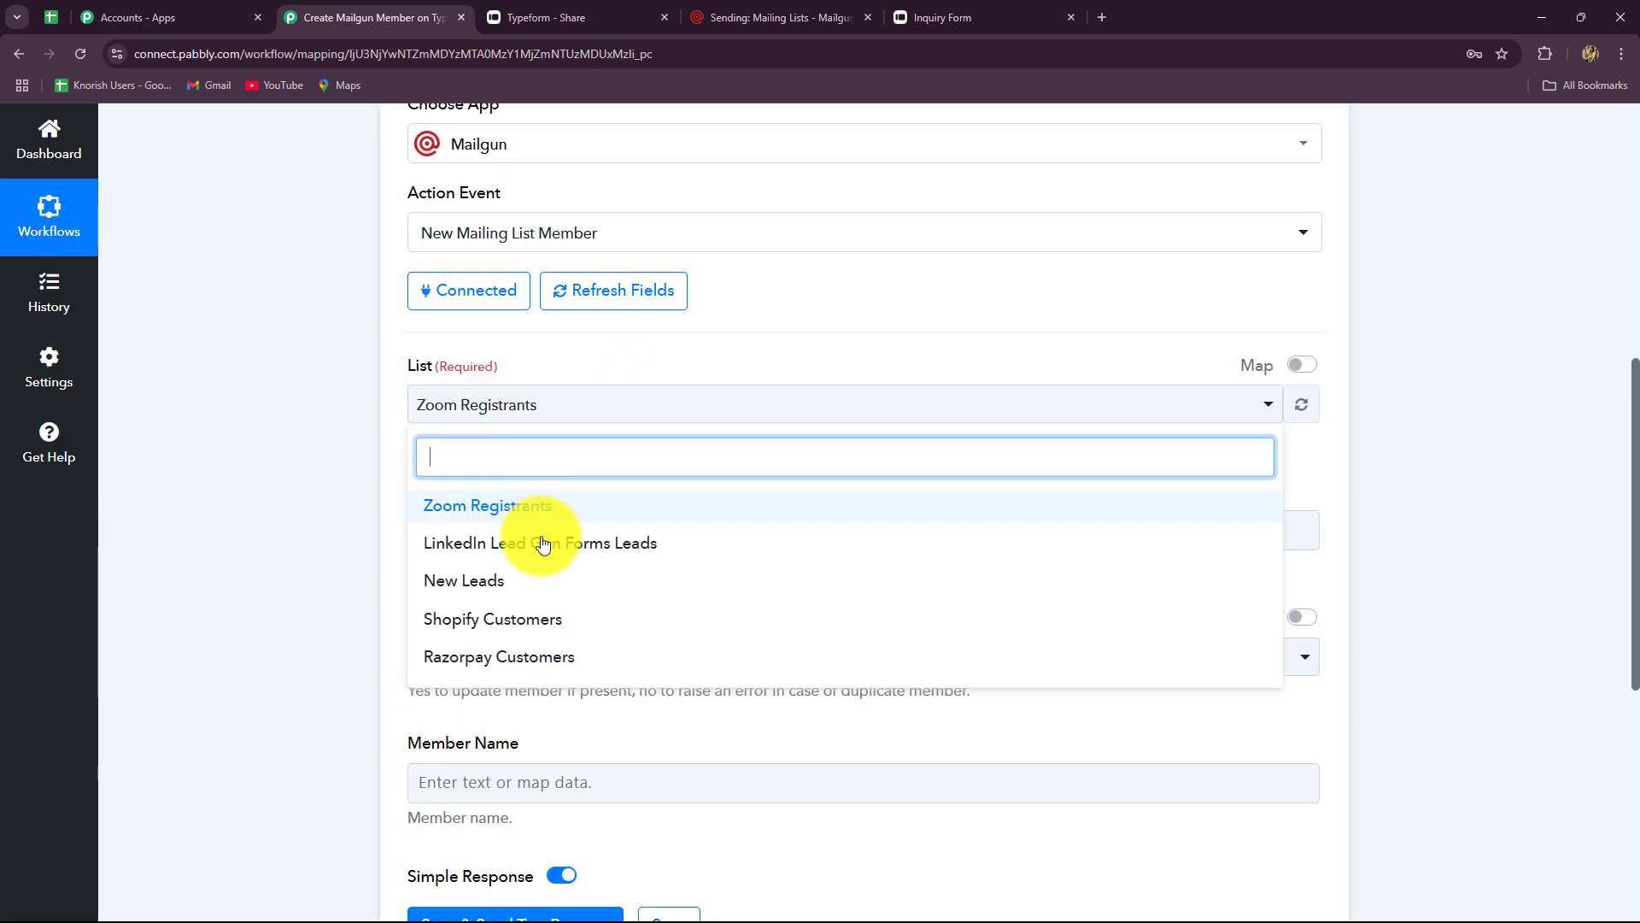
click(459, 581)
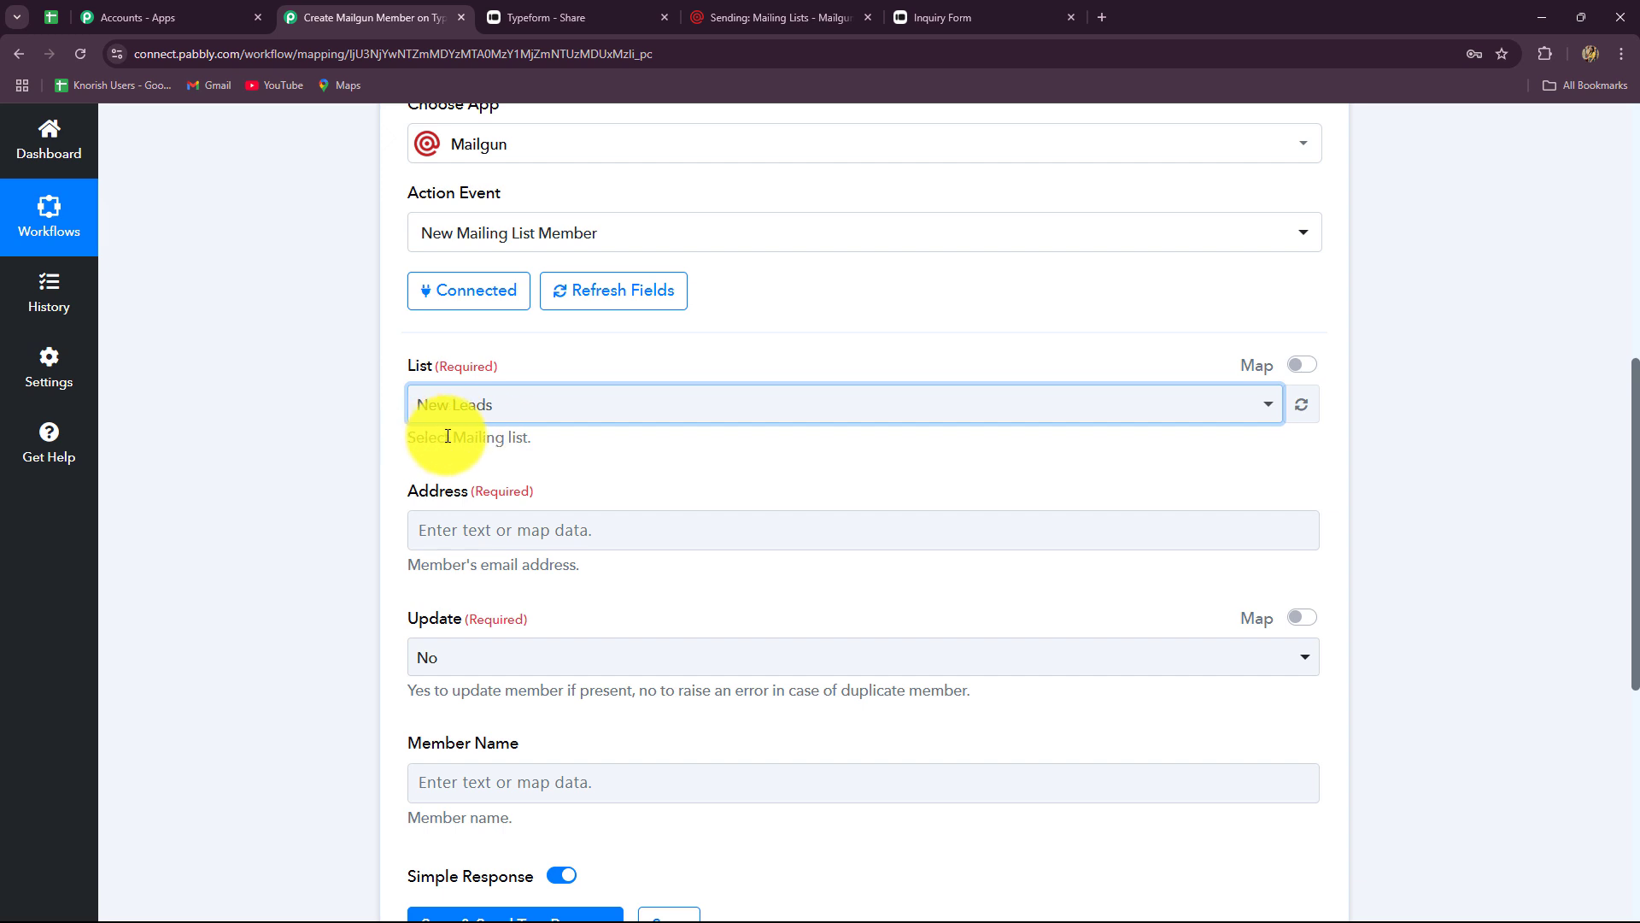
scroll(347, 525, down, 3)
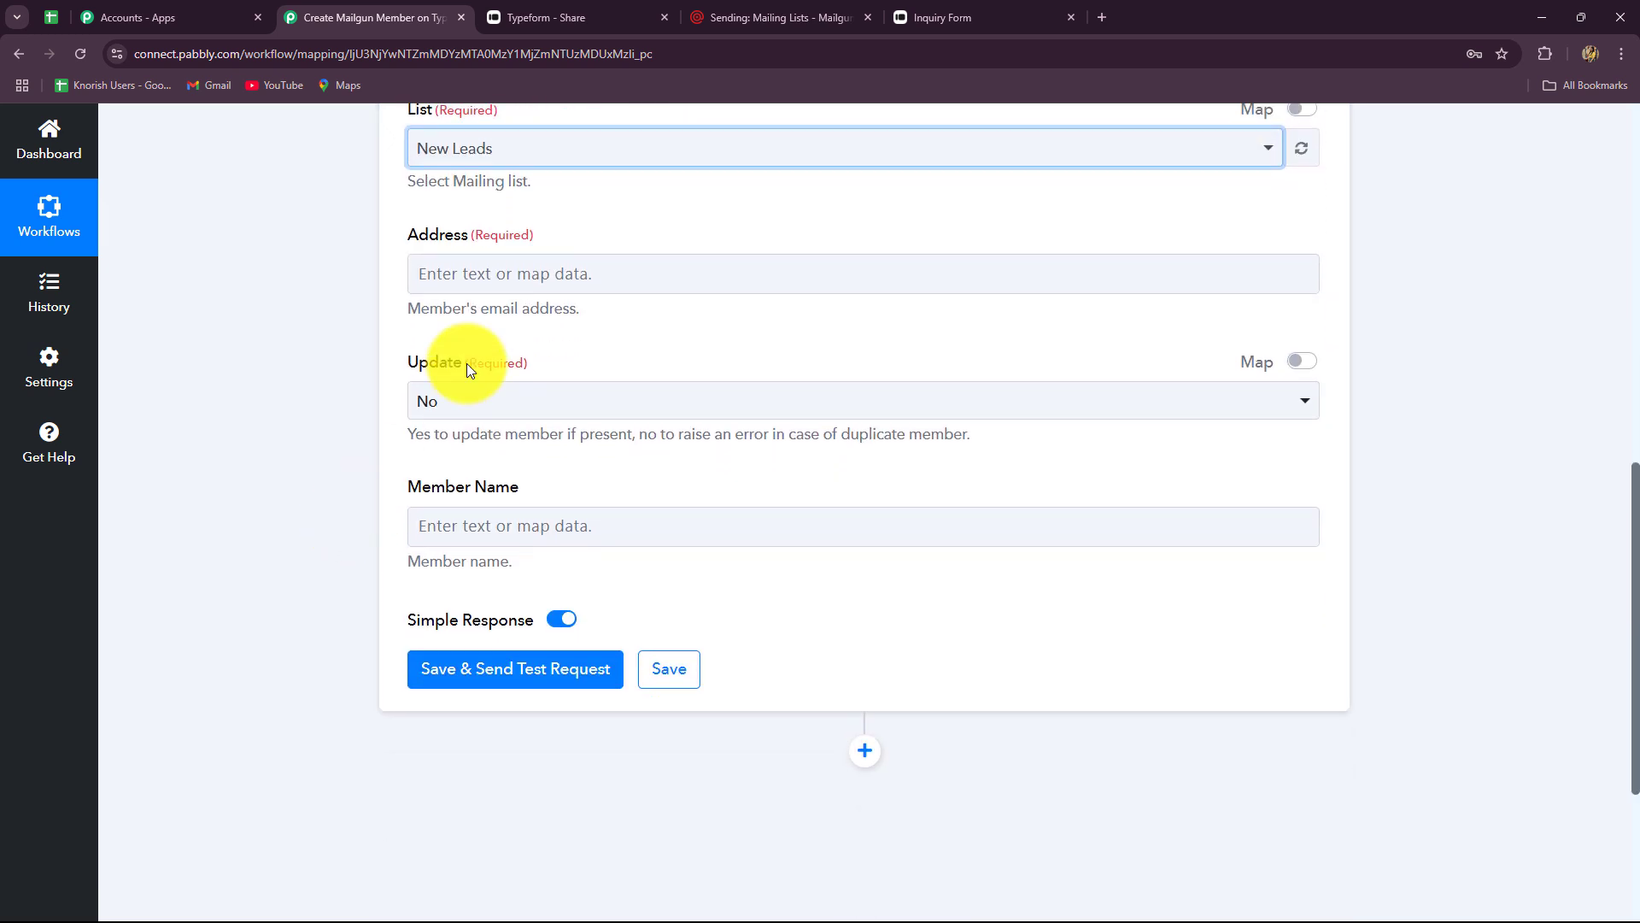
scroll(474, 333, up, 1)
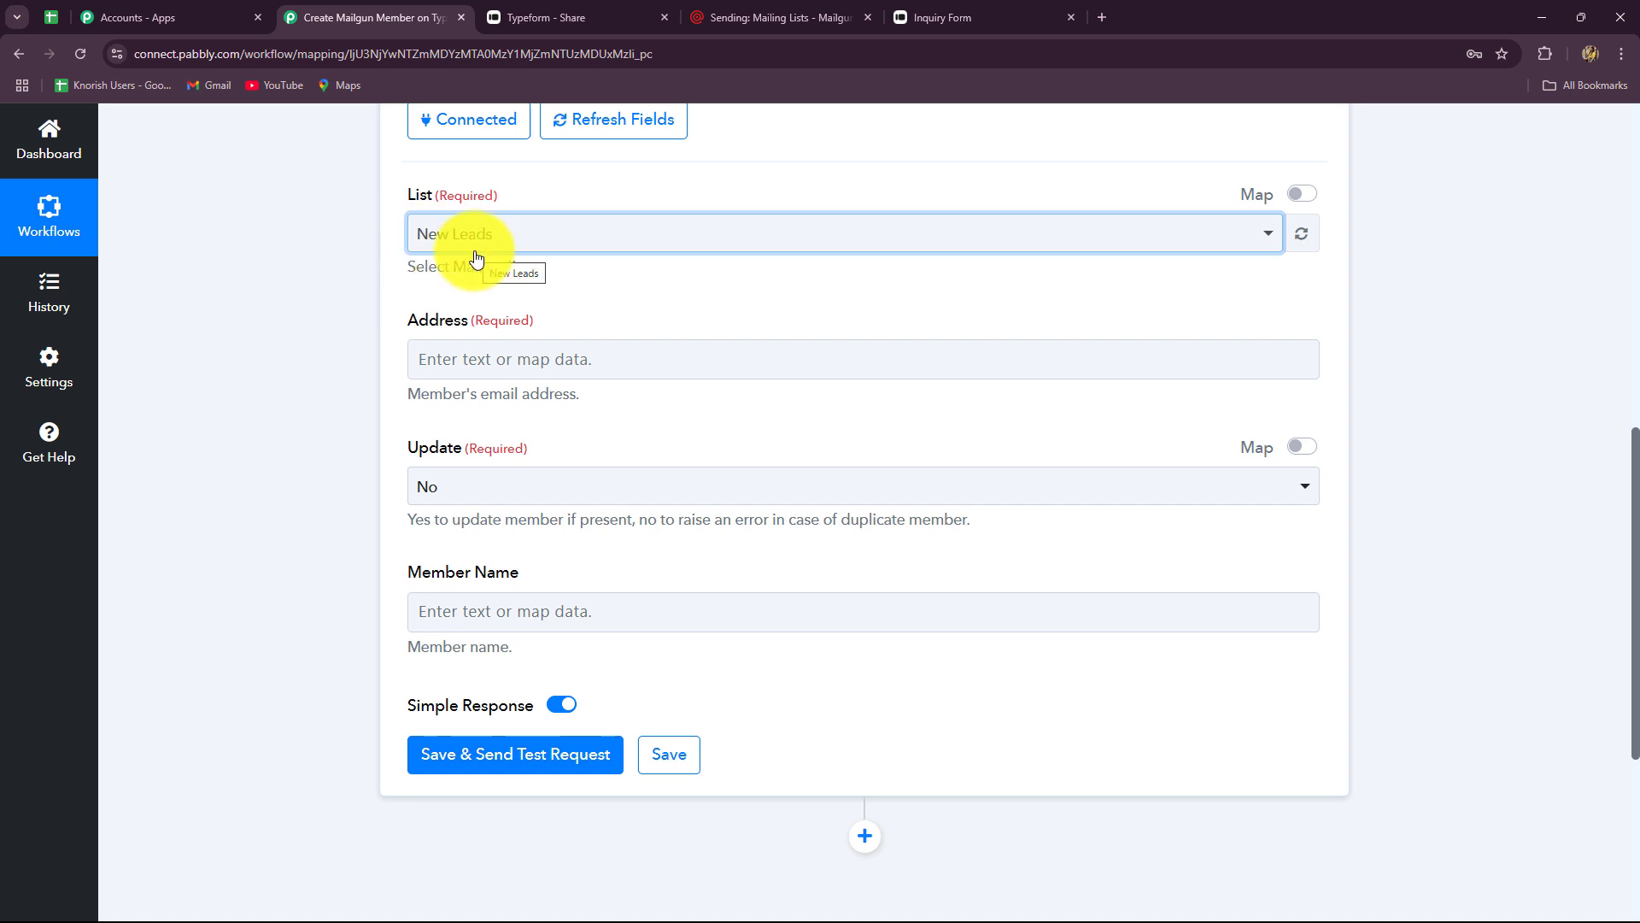
scroll(479, 355, down, 1)
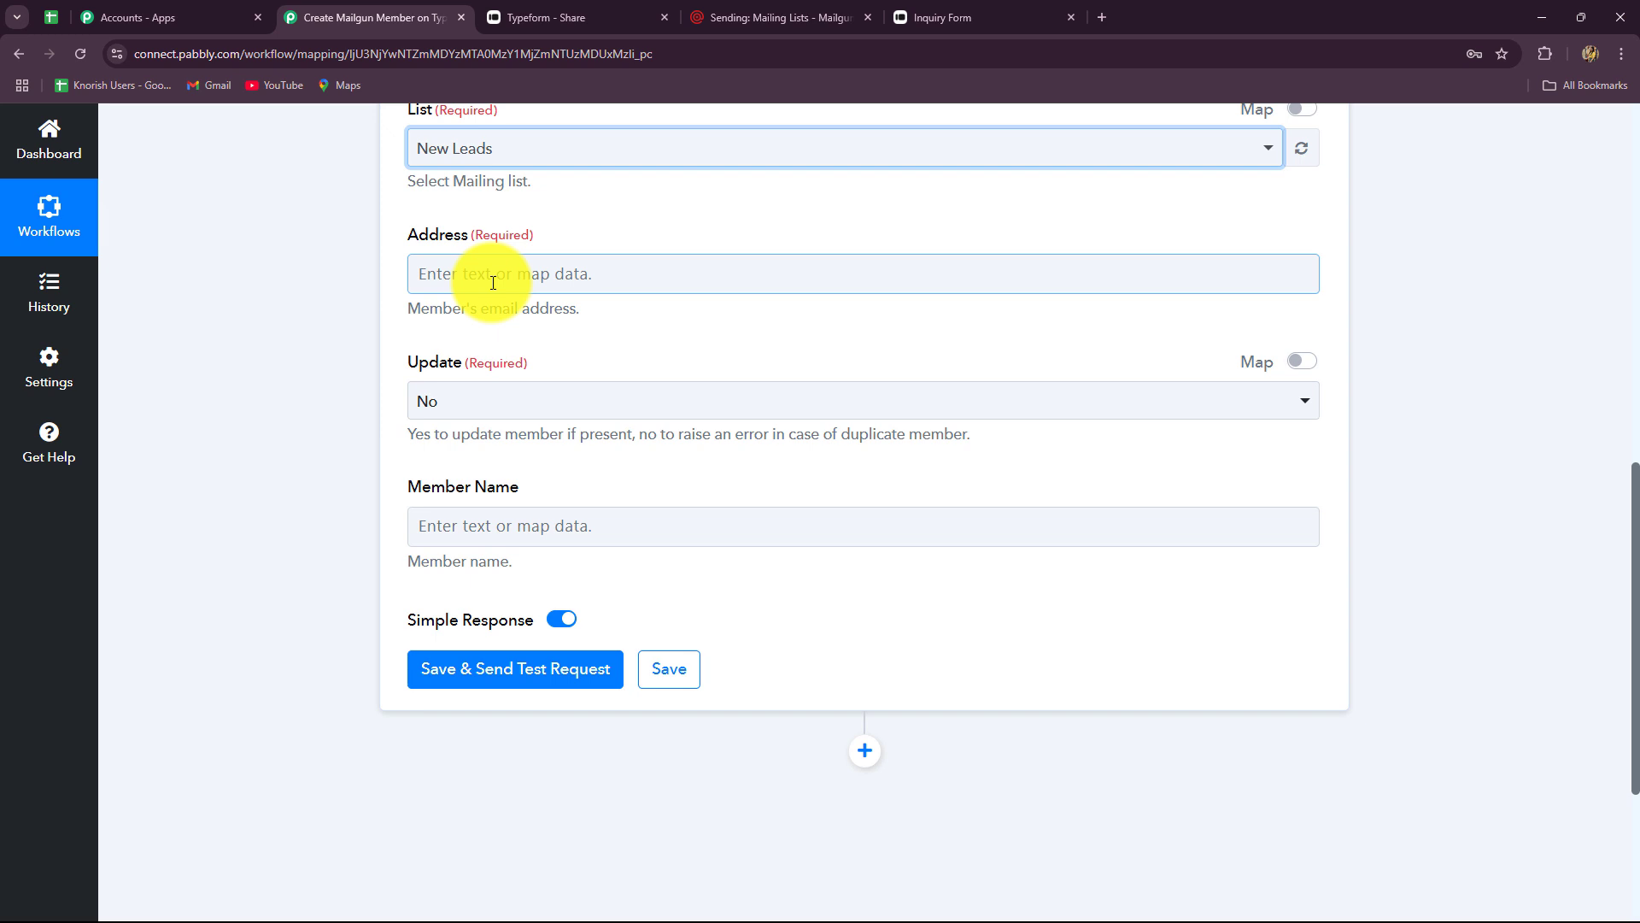
- Map the Mailgun member Address to the Typeform Answers 1 Email field
click(493, 281)
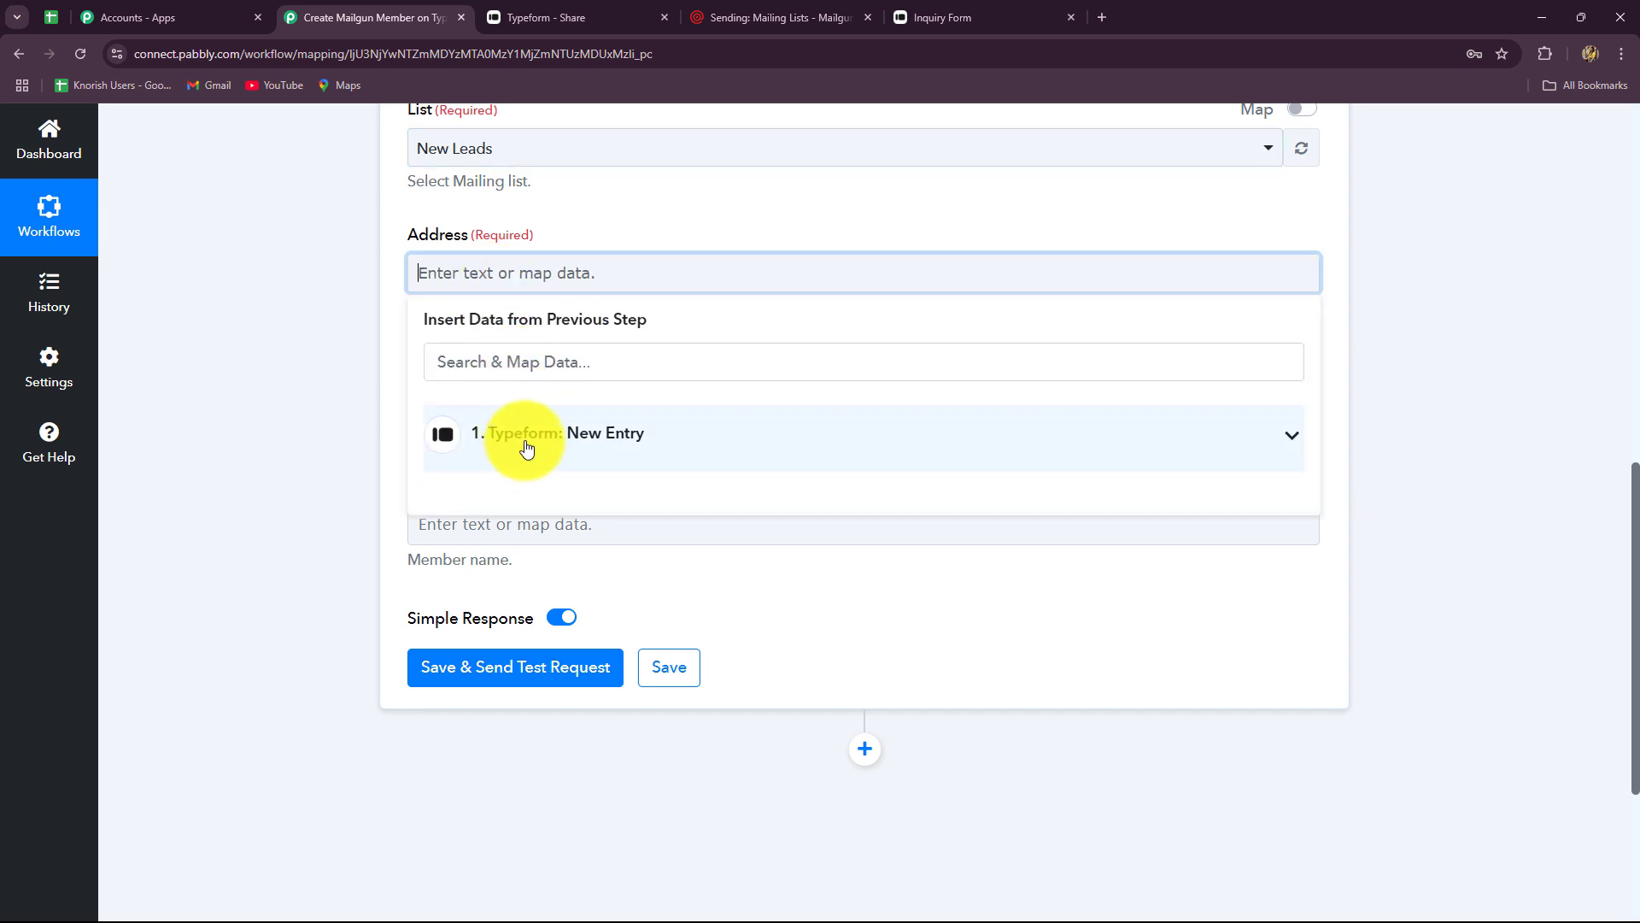
click(525, 446)
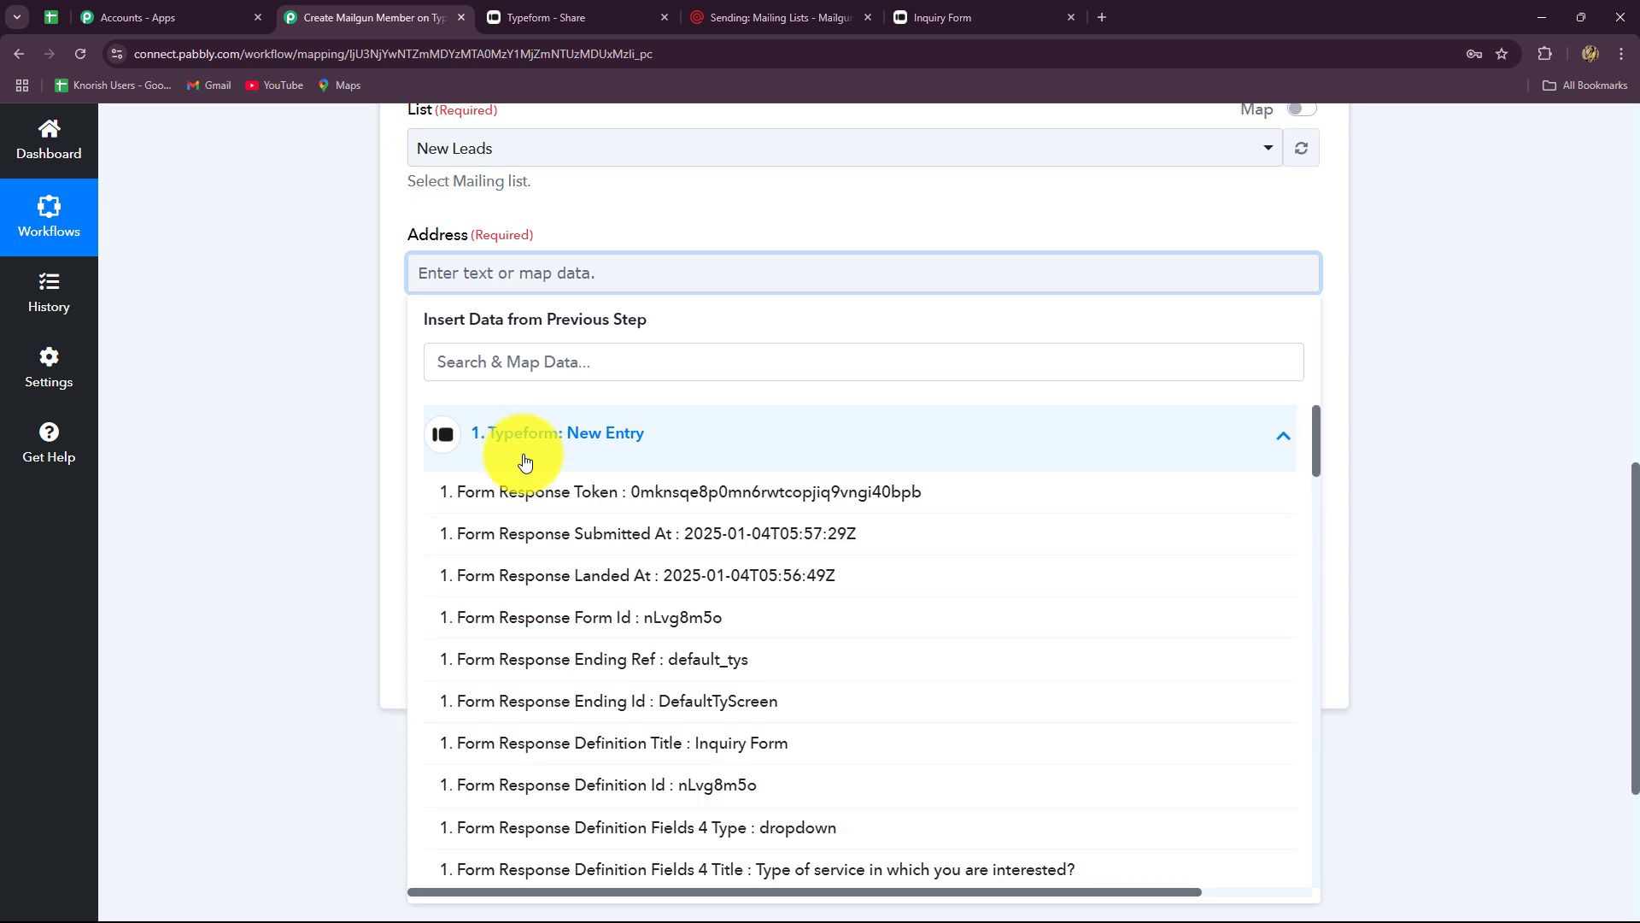
click(546, 360)
text(ema)
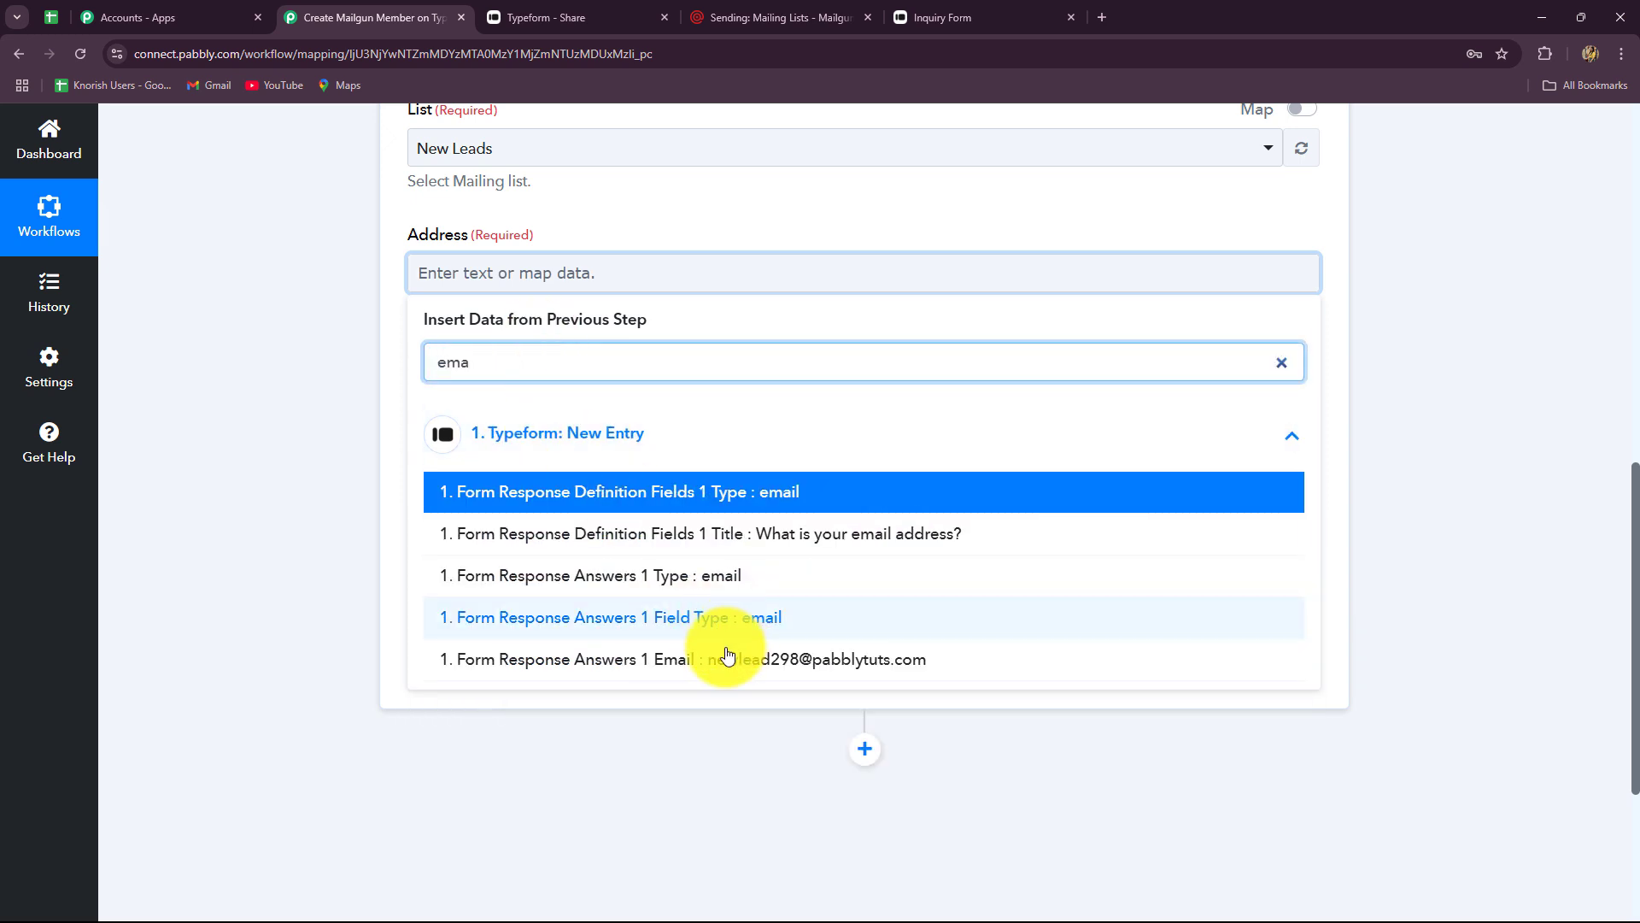
click(868, 660)
click(1482, 525)
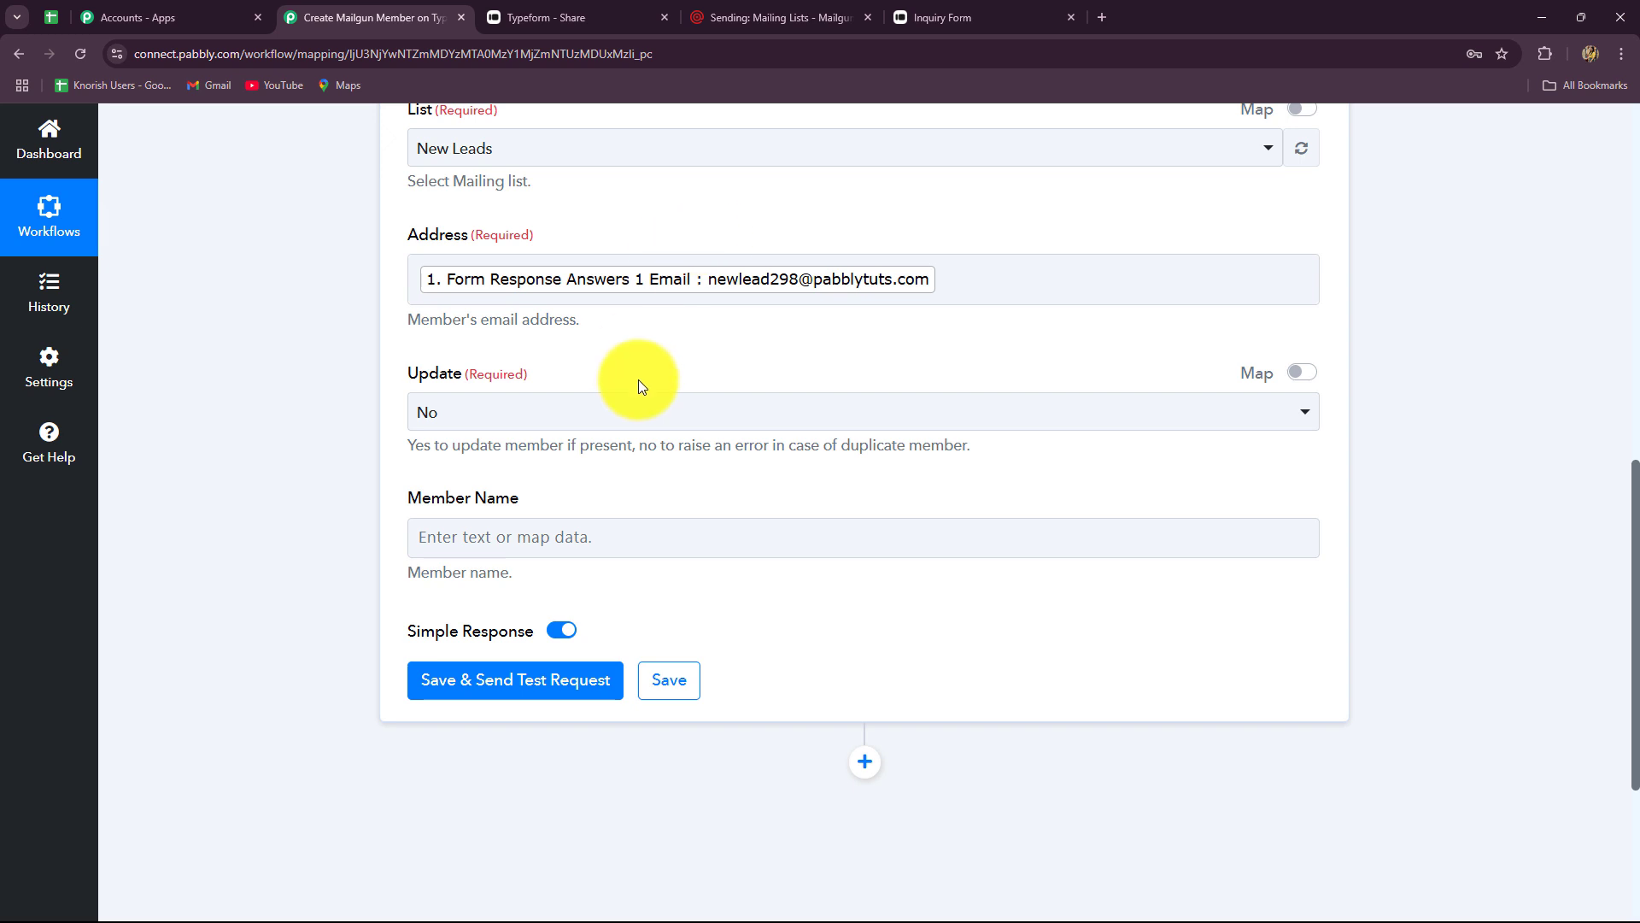
- Keep the update-existing-member option set to No
click(639, 419)
click(315, 465)
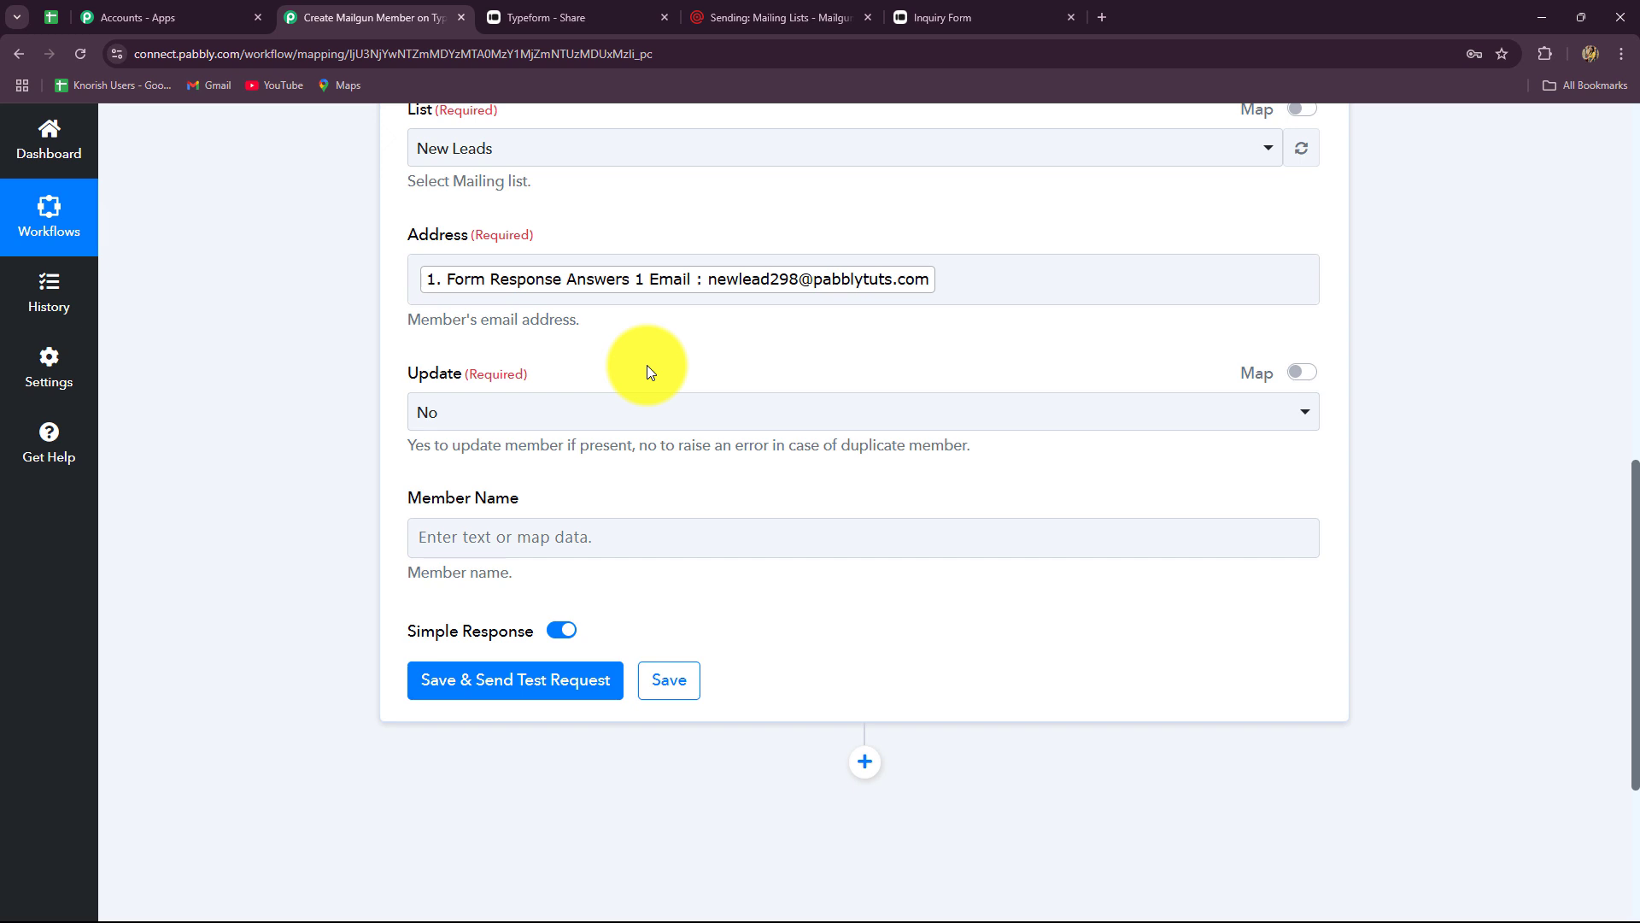
click(604, 423)
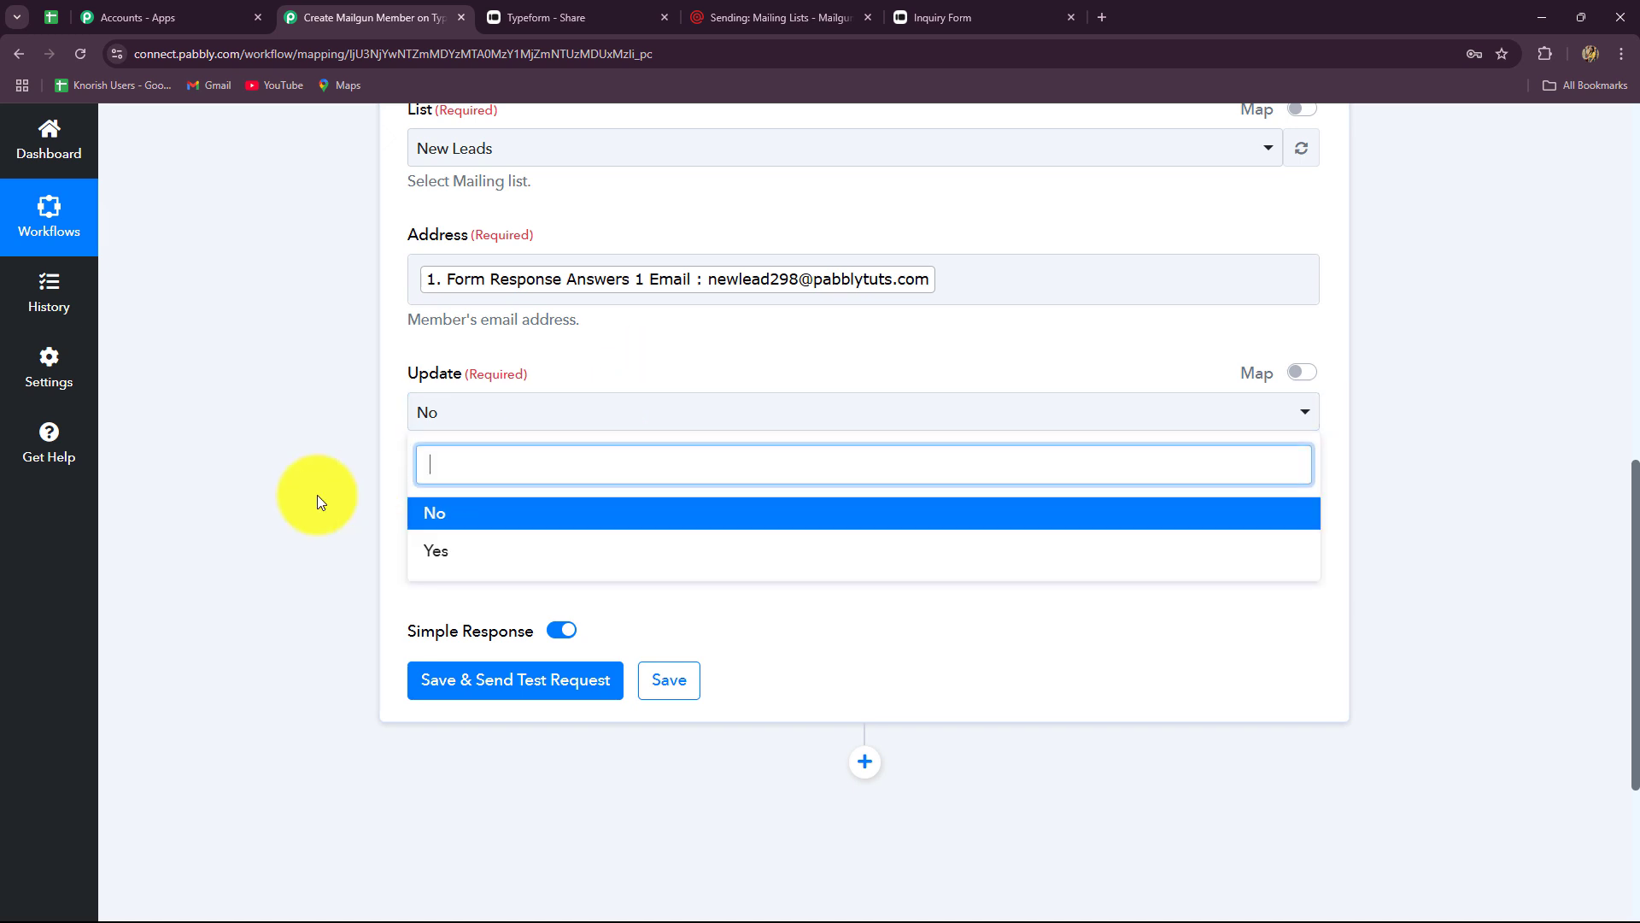
click(318, 491)
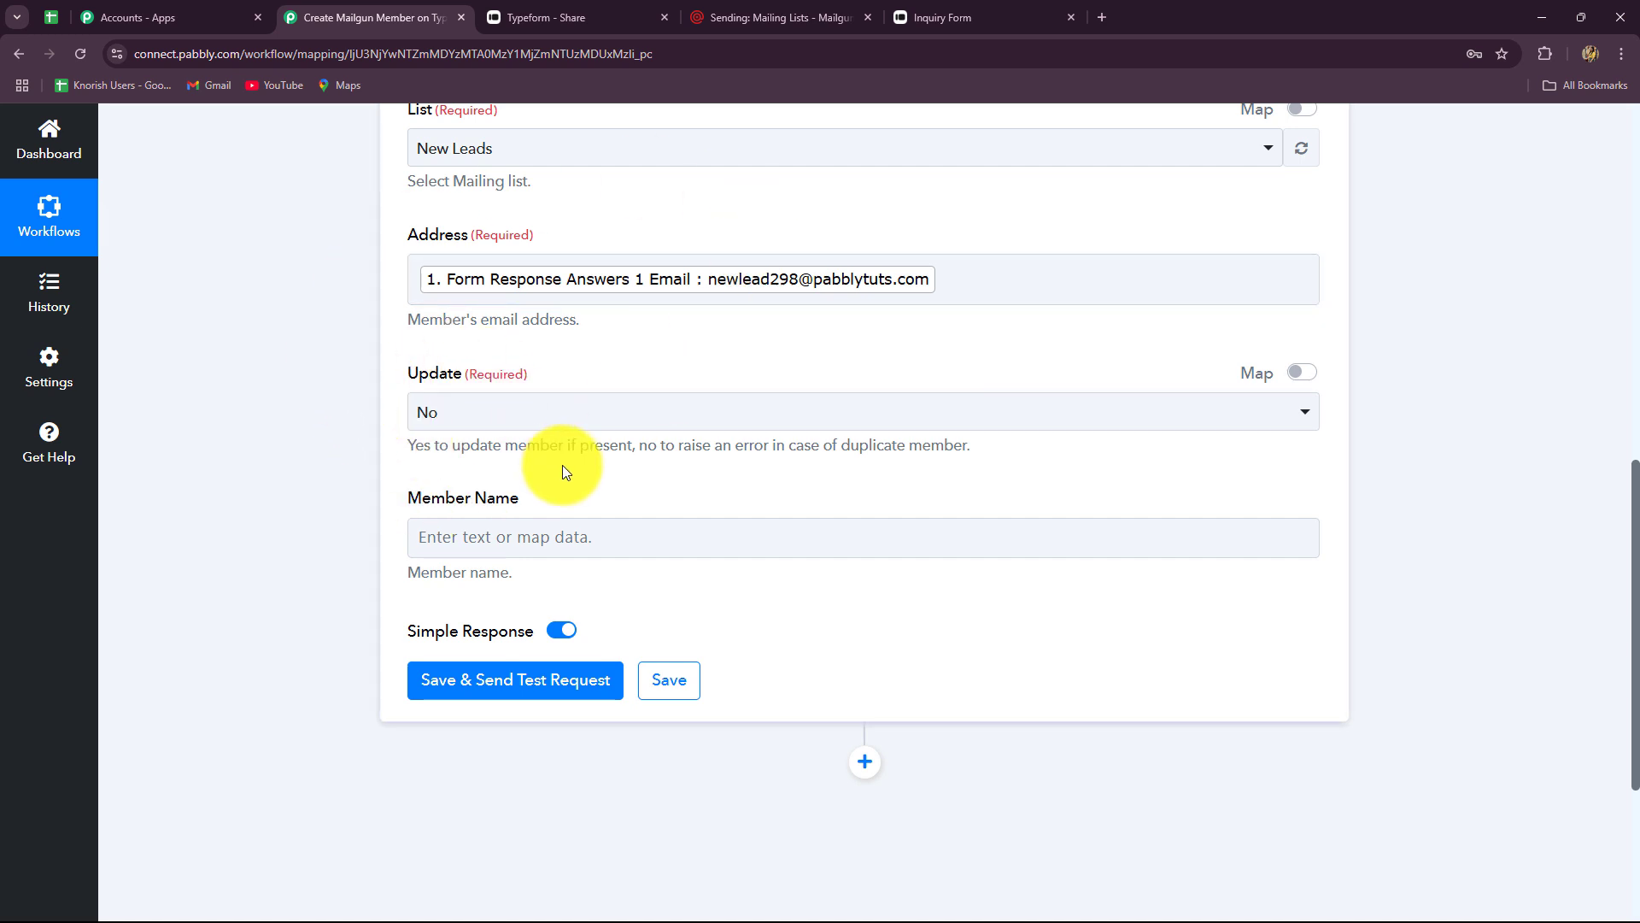
- Map Member Name to the Typeform Answers 0 Text value, New Lead
scroll(562, 475, down, 1)
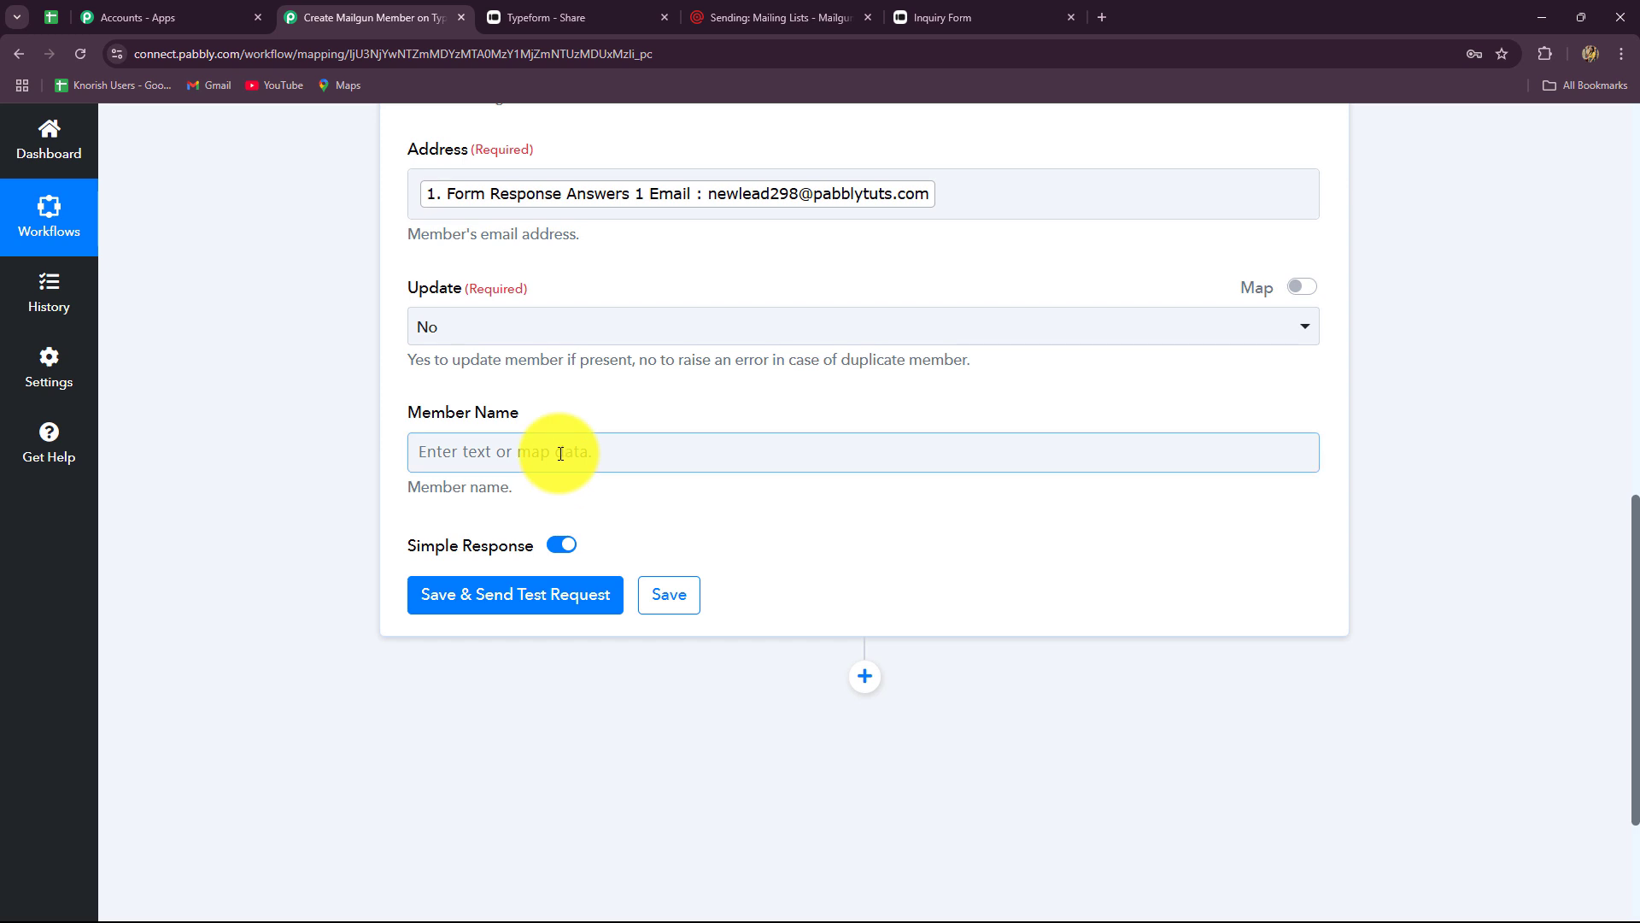
click(556, 451)
click(559, 612)
click(530, 540)
text(name)
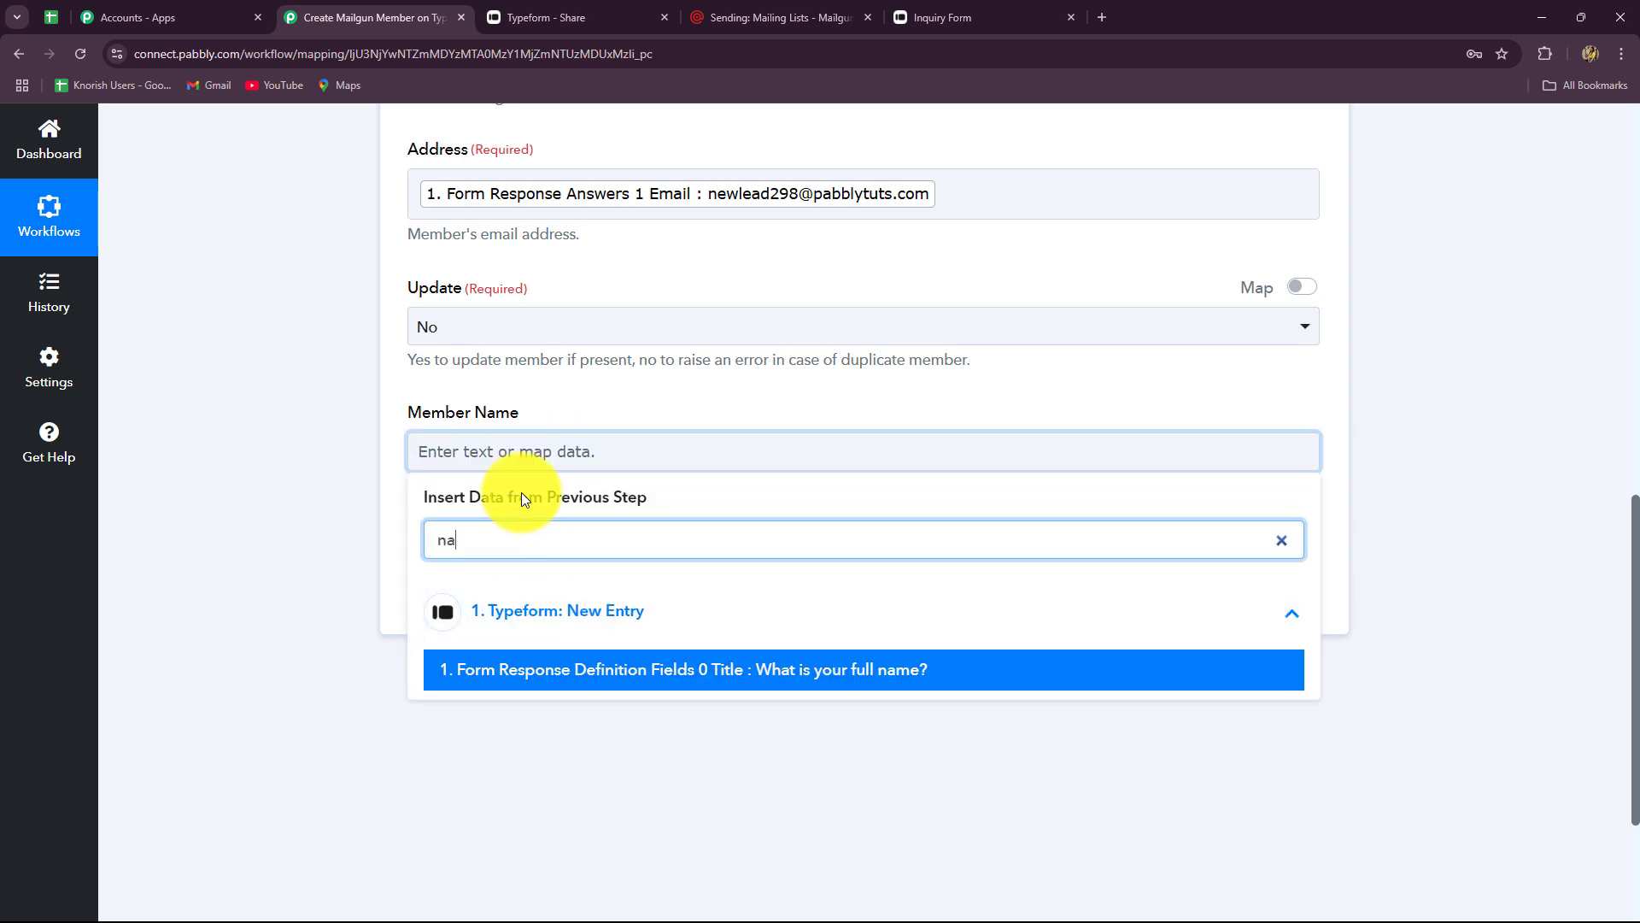
key(BackSpace)
key(BackSpace)
key(BackSpace)
key(BackSpace)
text(new)
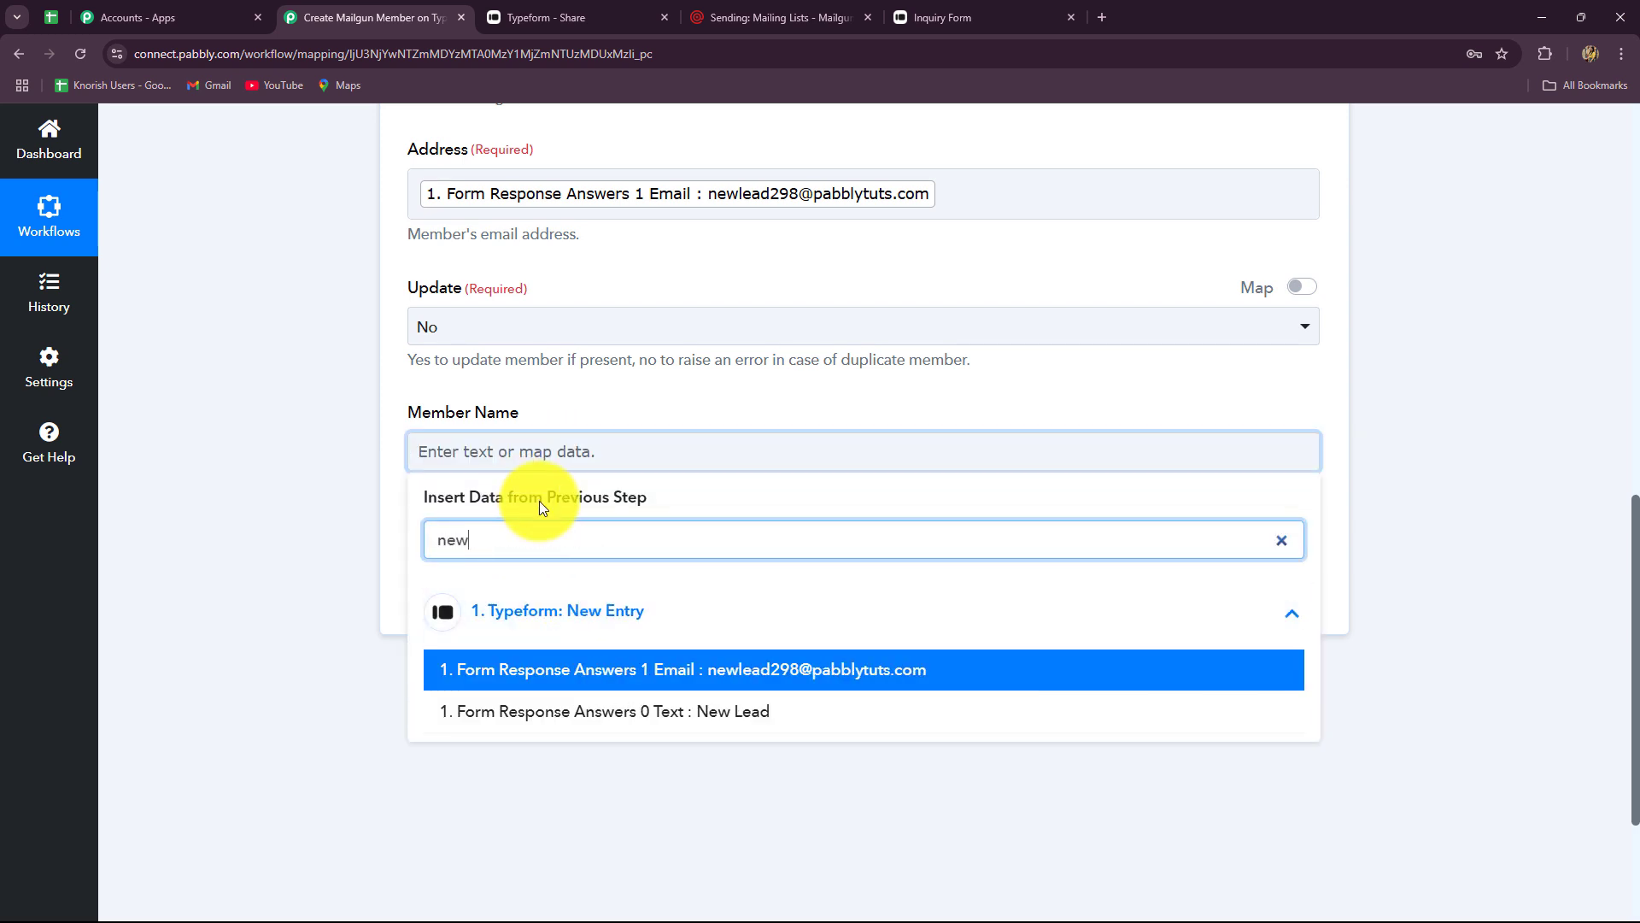
click(798, 718)
click(1427, 578)
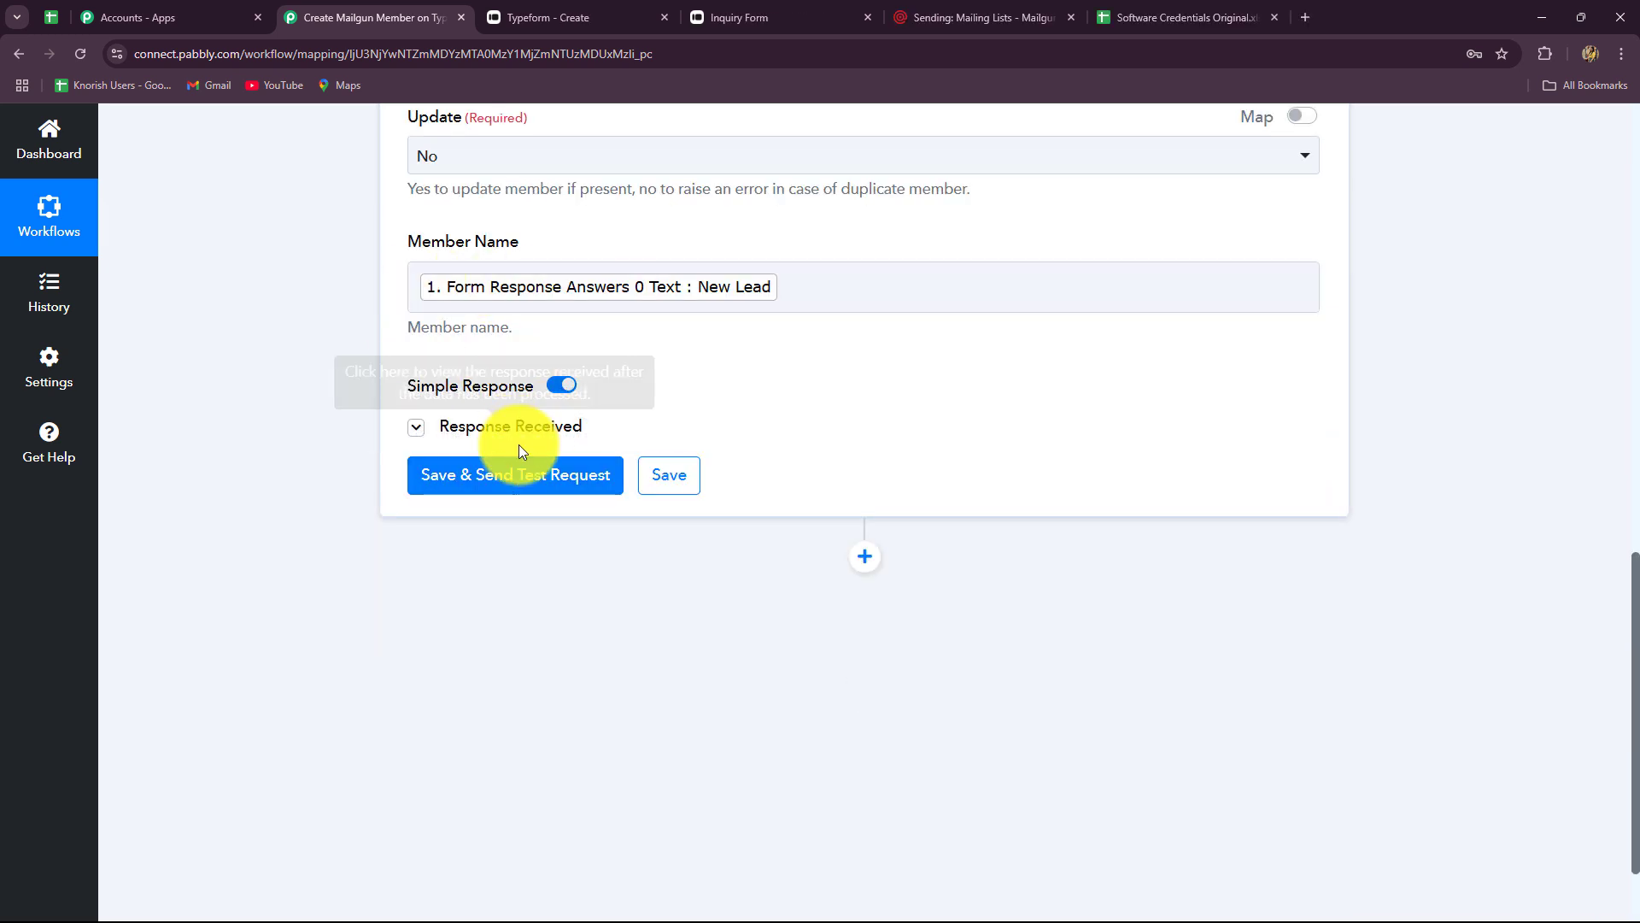
- Save and test the Mailgun step, confirming member New Lead was created with subscribed 1
click(513, 470)
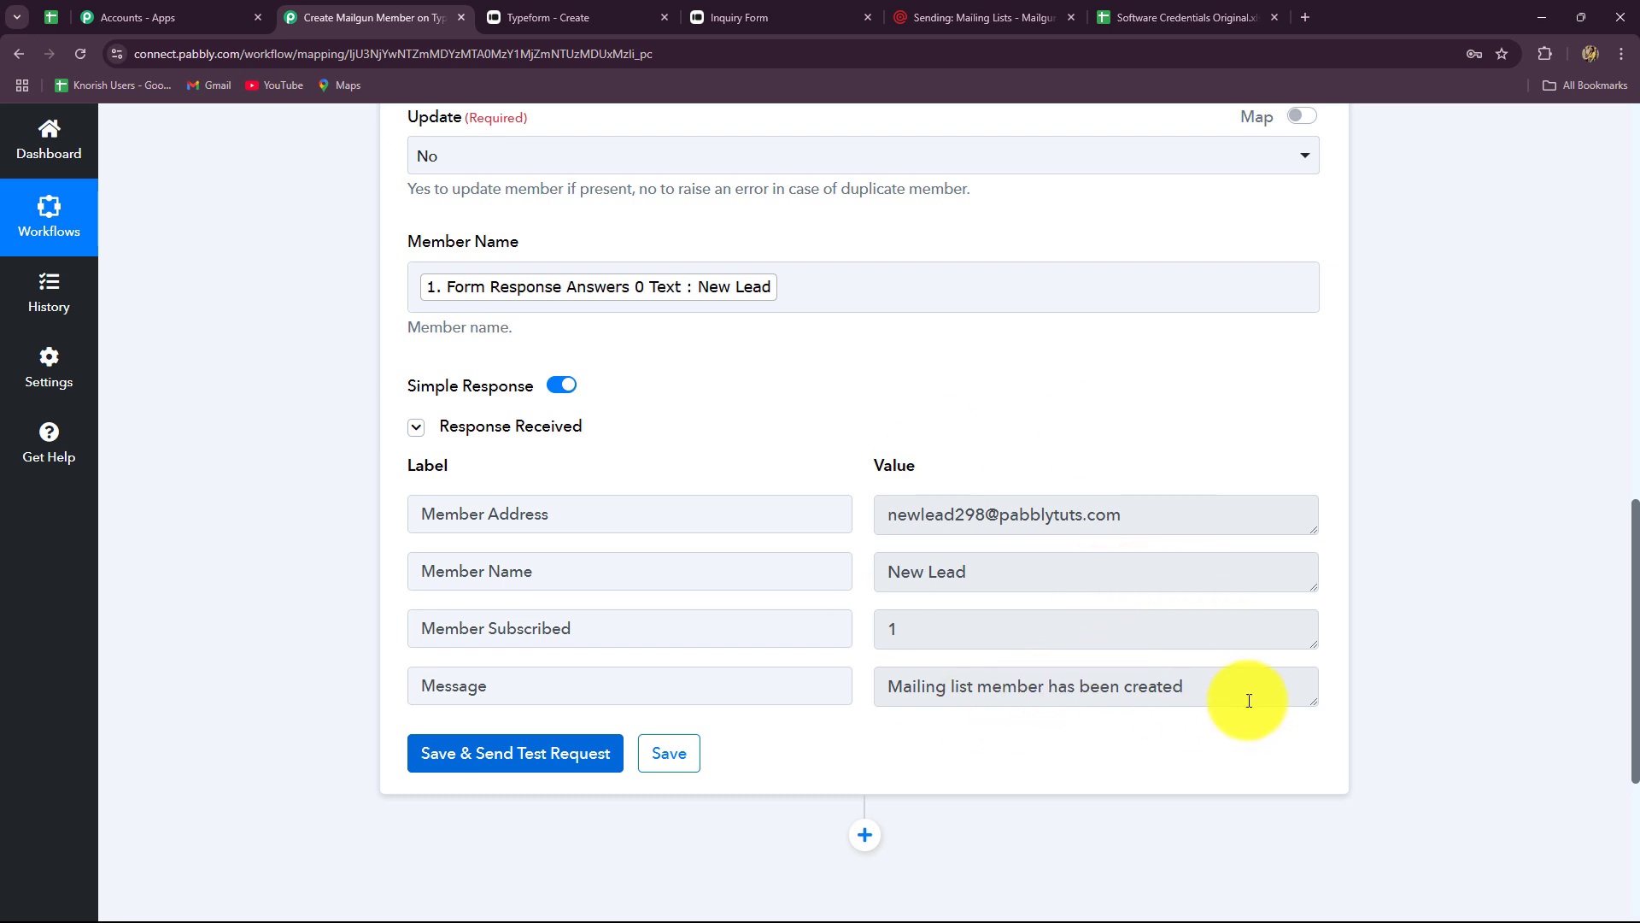
drag(1248, 695, 909, 725)
drag(920, 639, 834, 629)
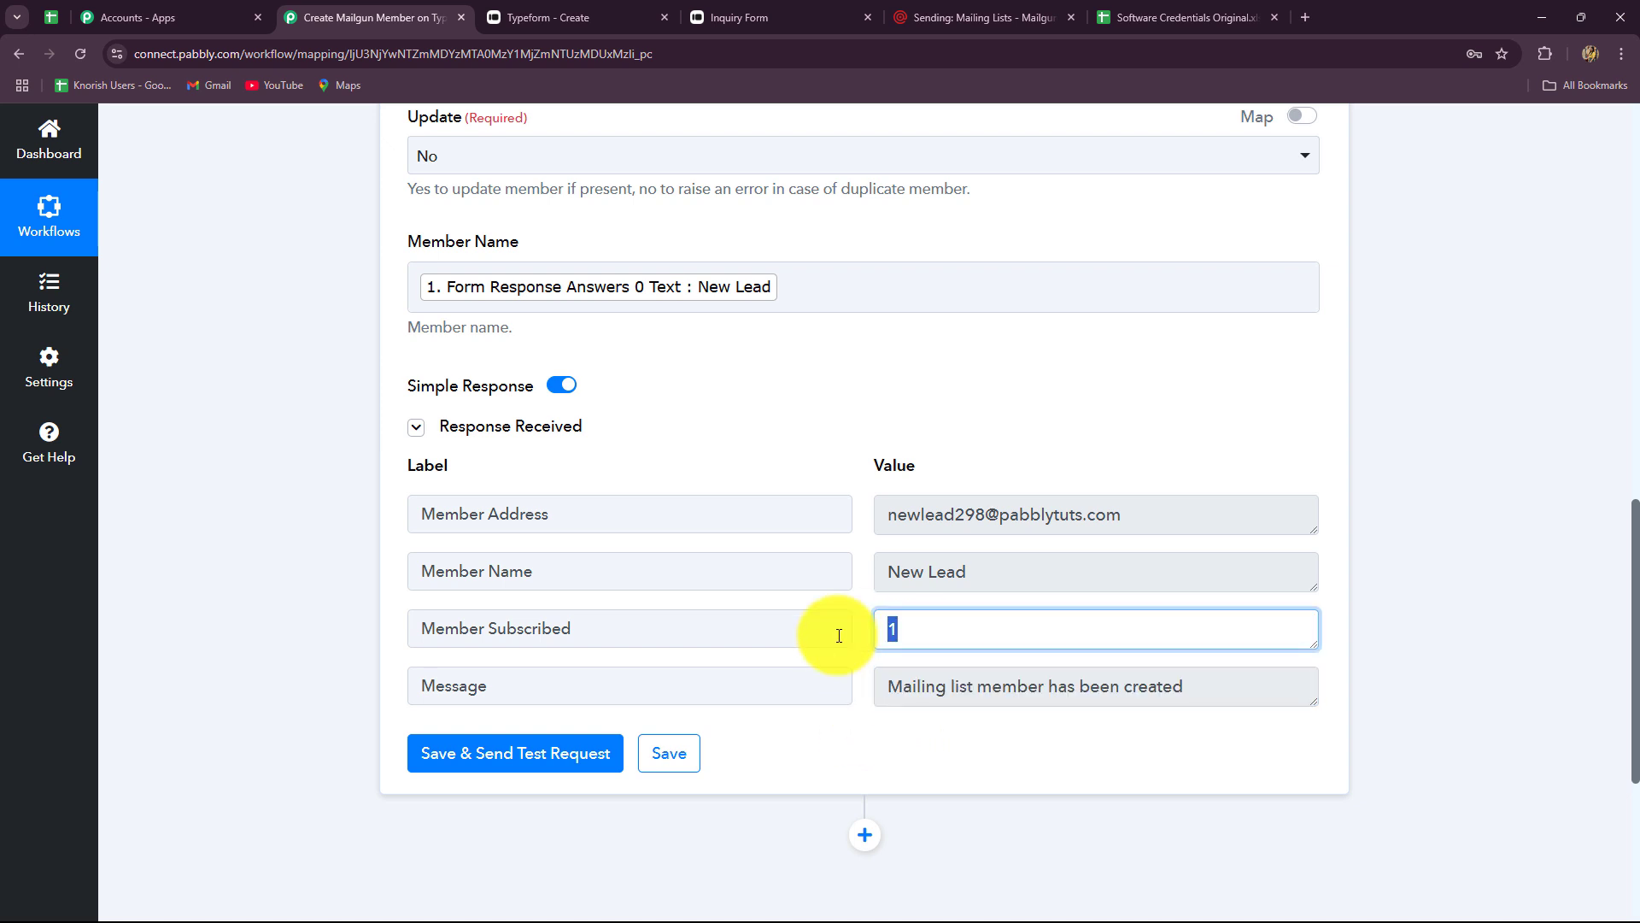
drag(996, 569, 754, 553)
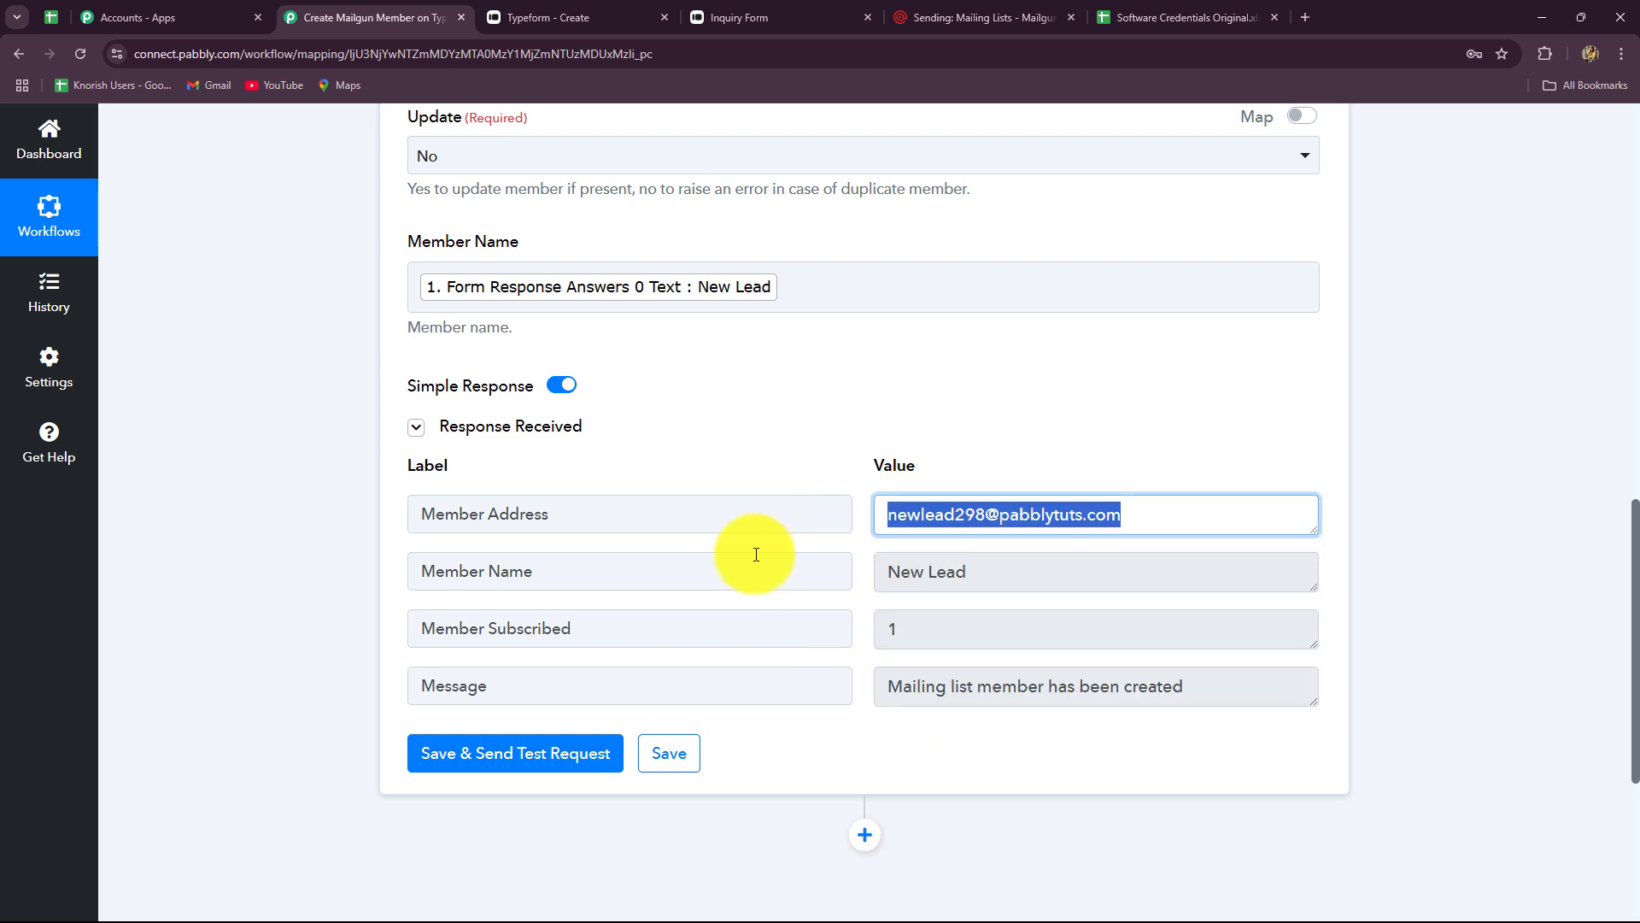
- In Mailgun, open the New Leads mailing list's details from the Sending section
click(936, 18)
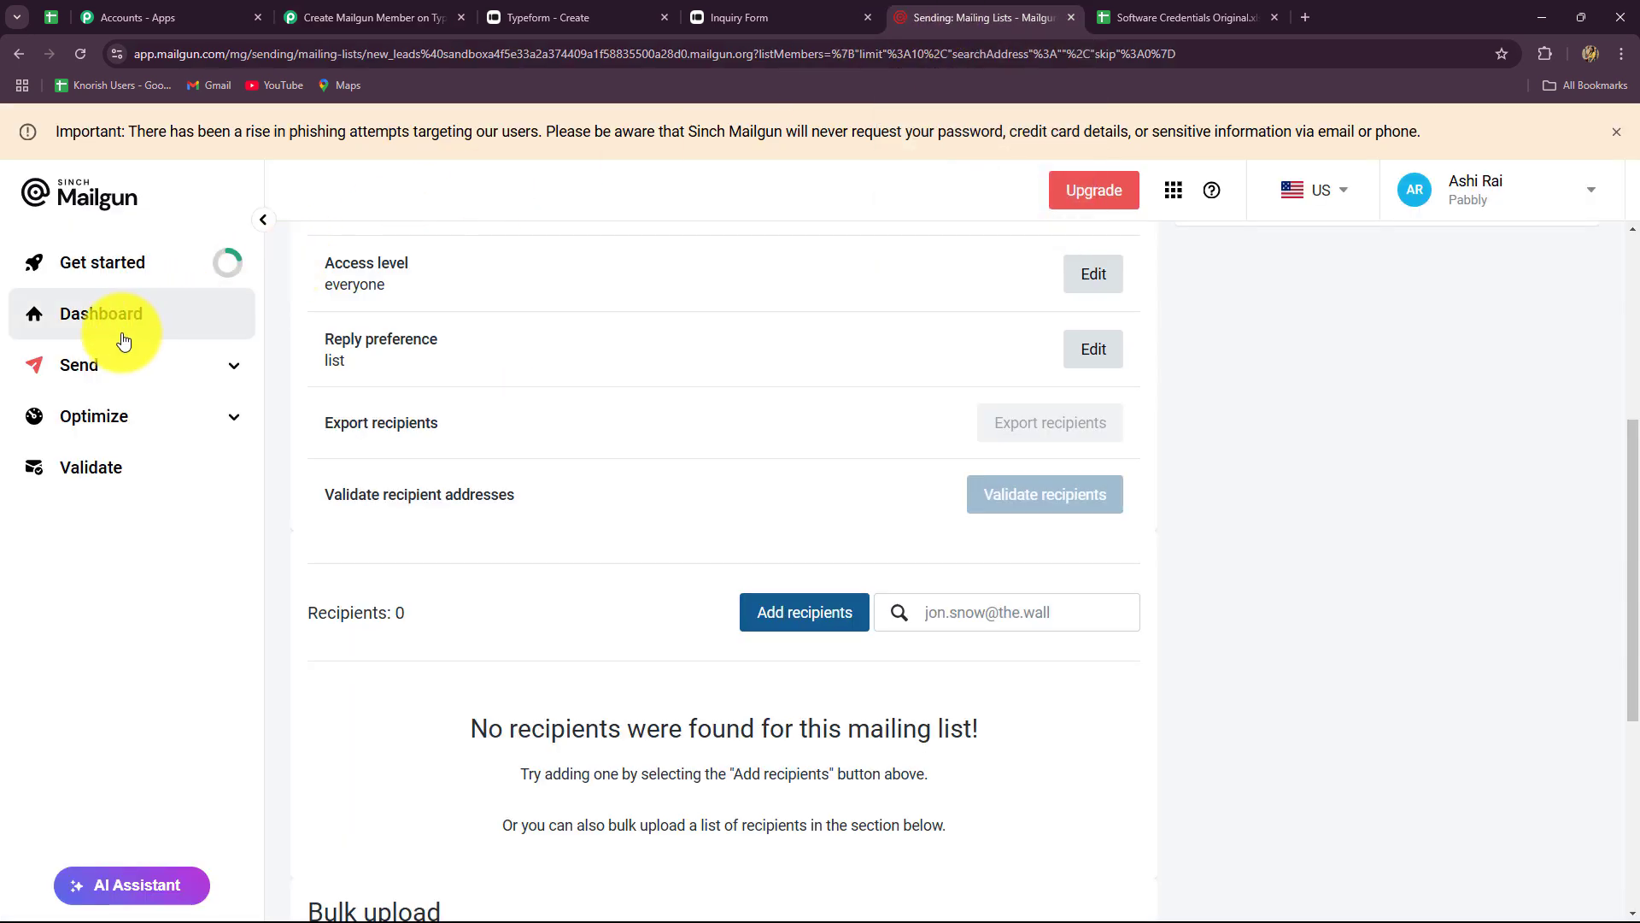
click(106, 368)
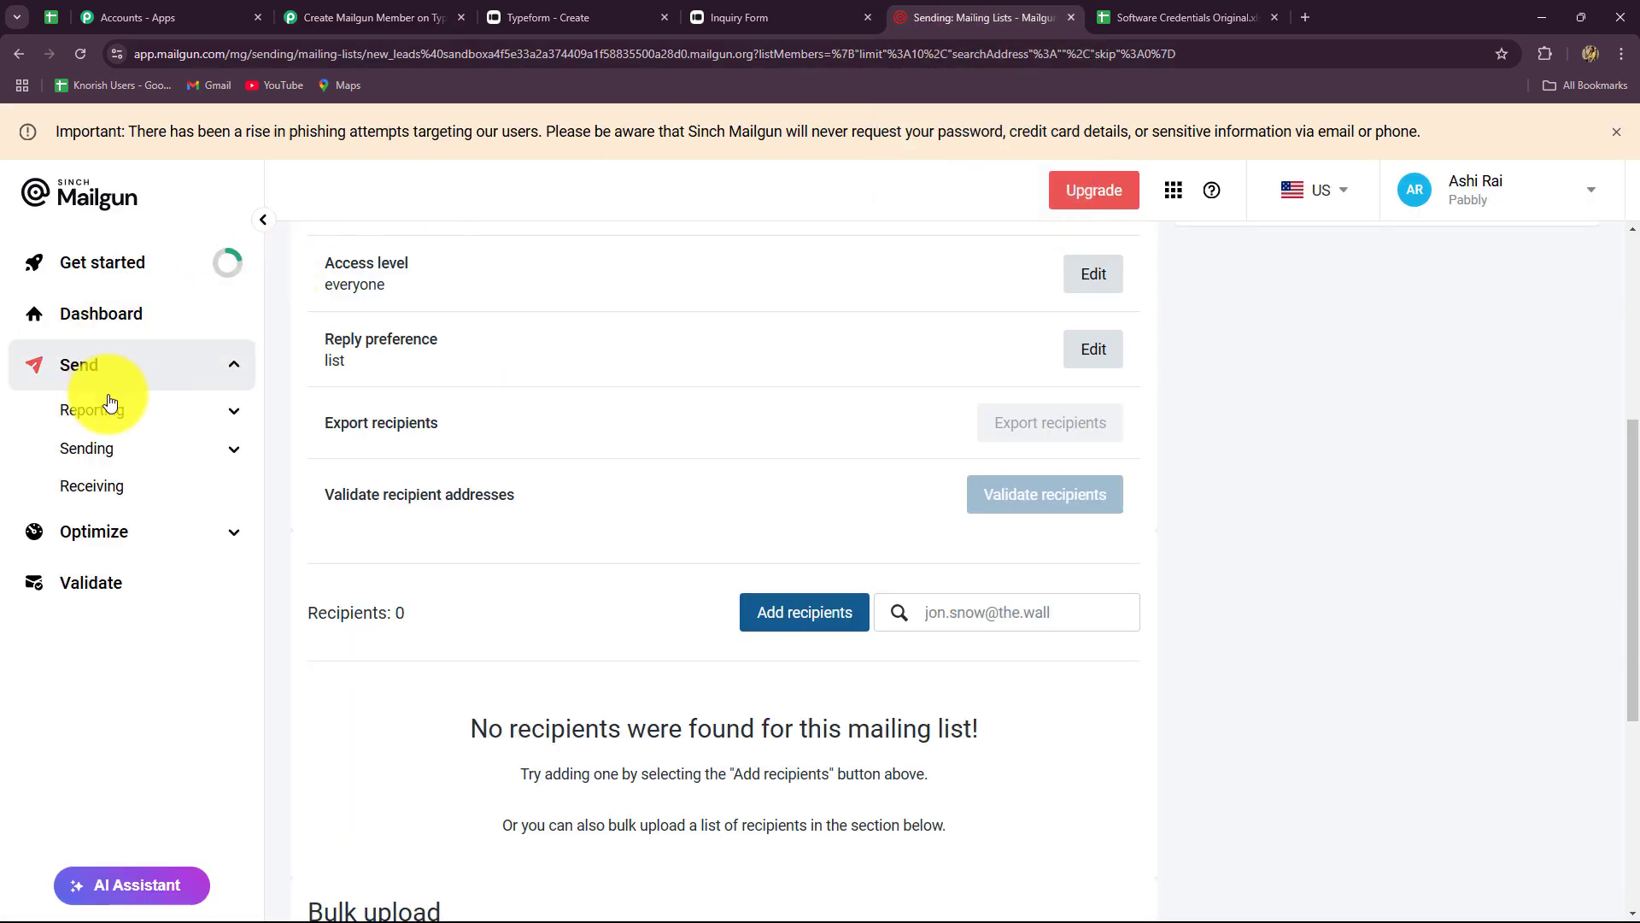
click(234, 450)
scroll(158, 662, down, 1)
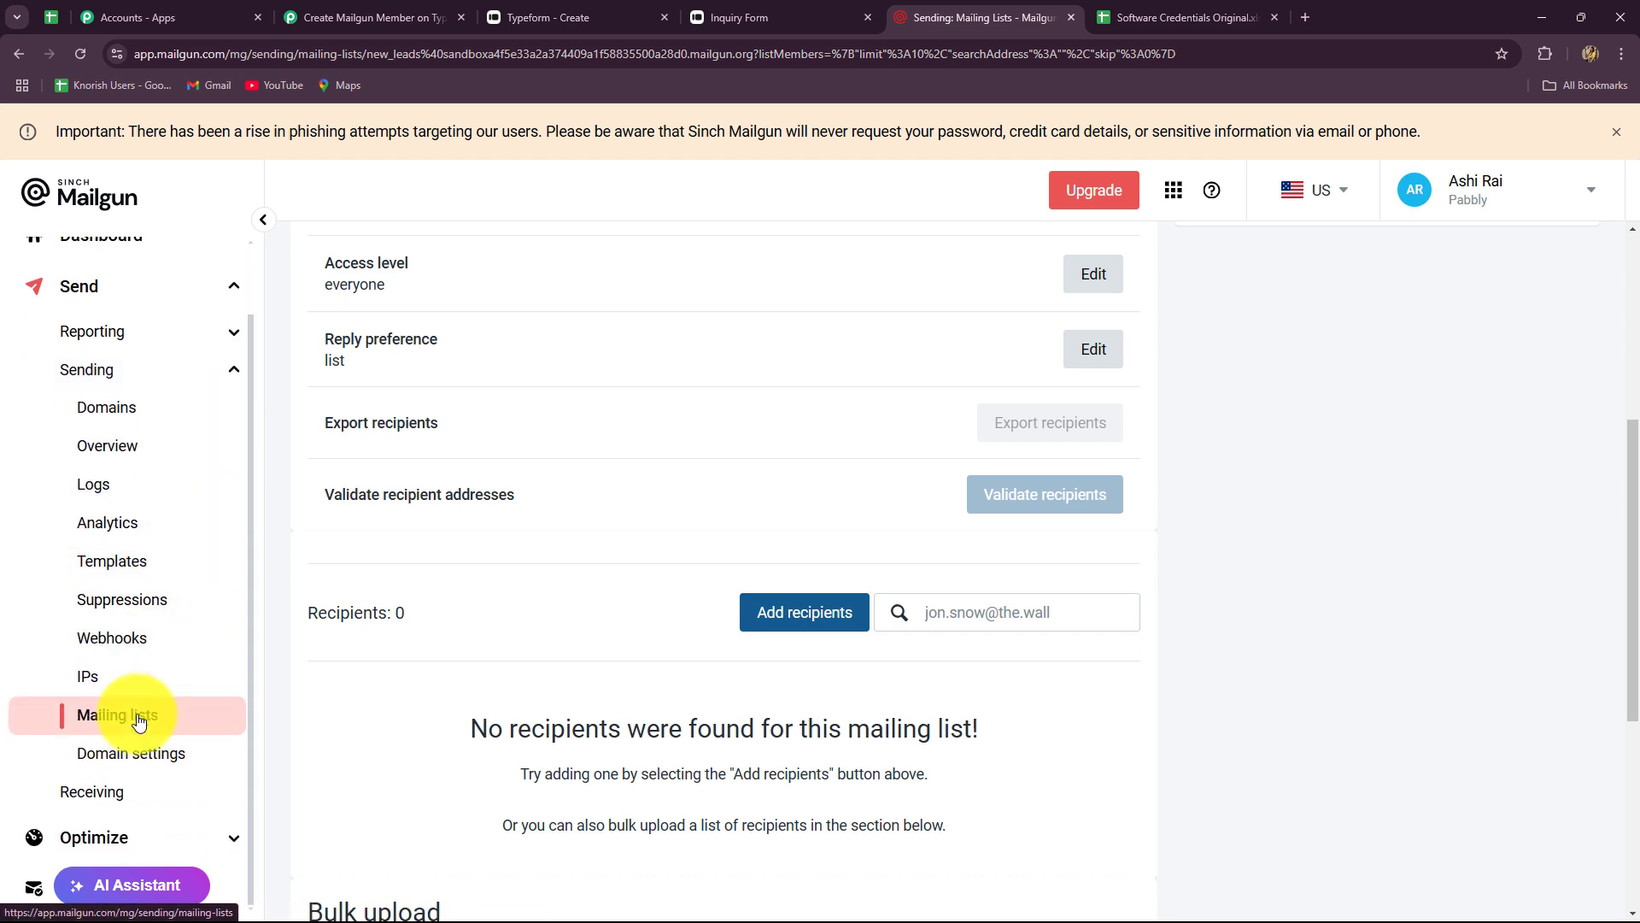
click(134, 718)
scroll(367, 641, down, 3)
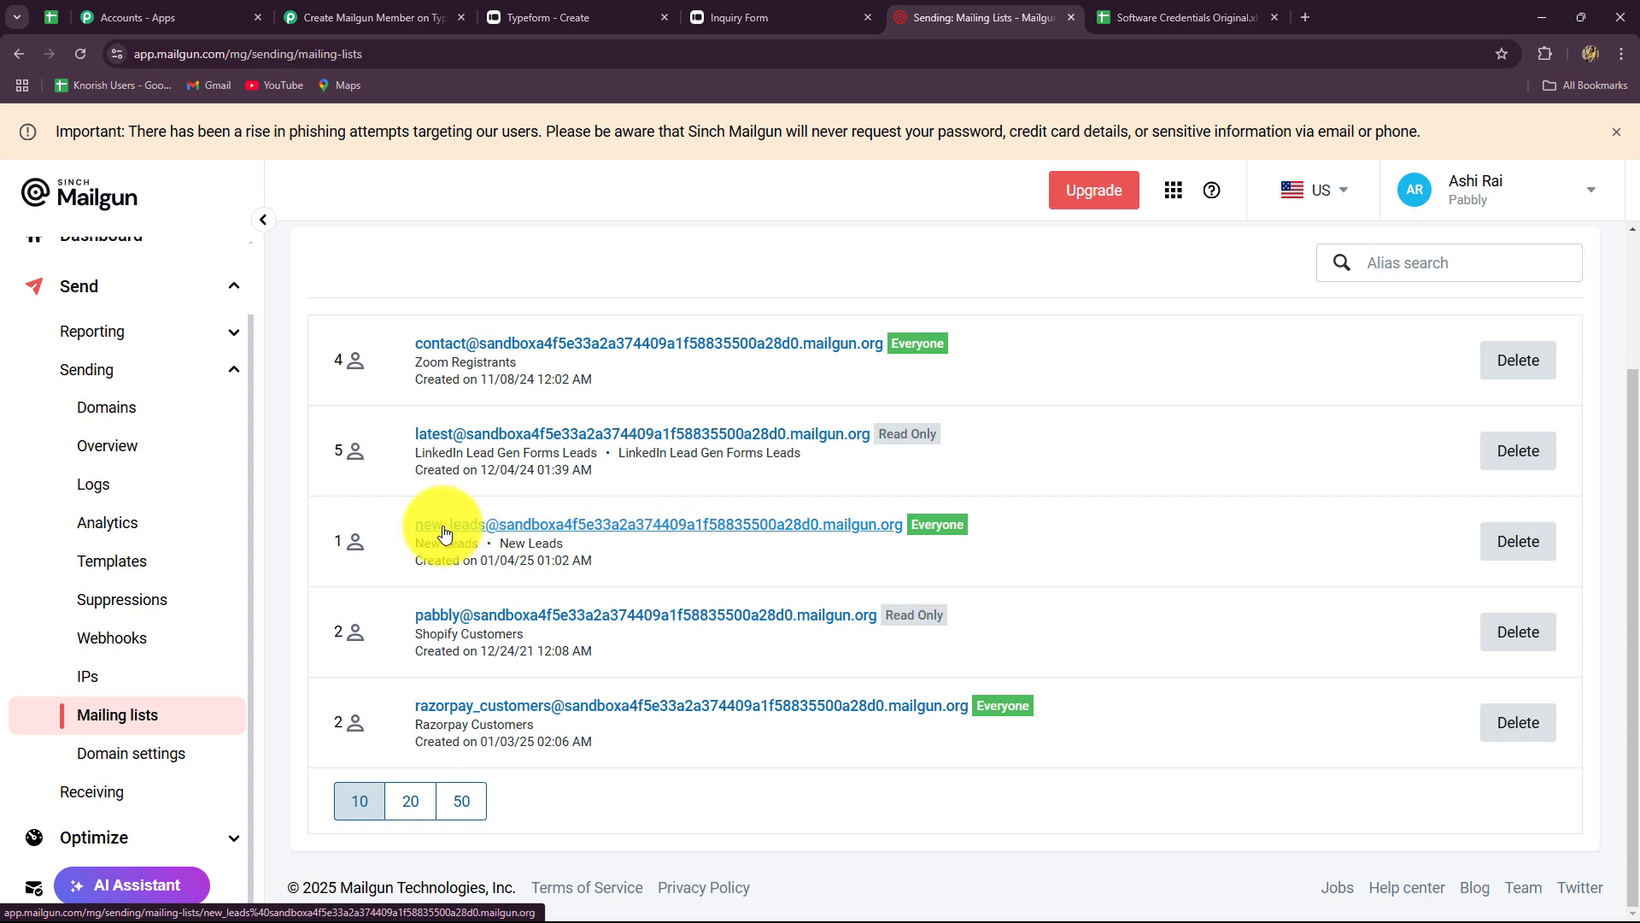
click(687, 525)
- Reload the list, verify the New Lead recipient is subscribed, and return to Pabbly
scroll(690, 528, down, 8)
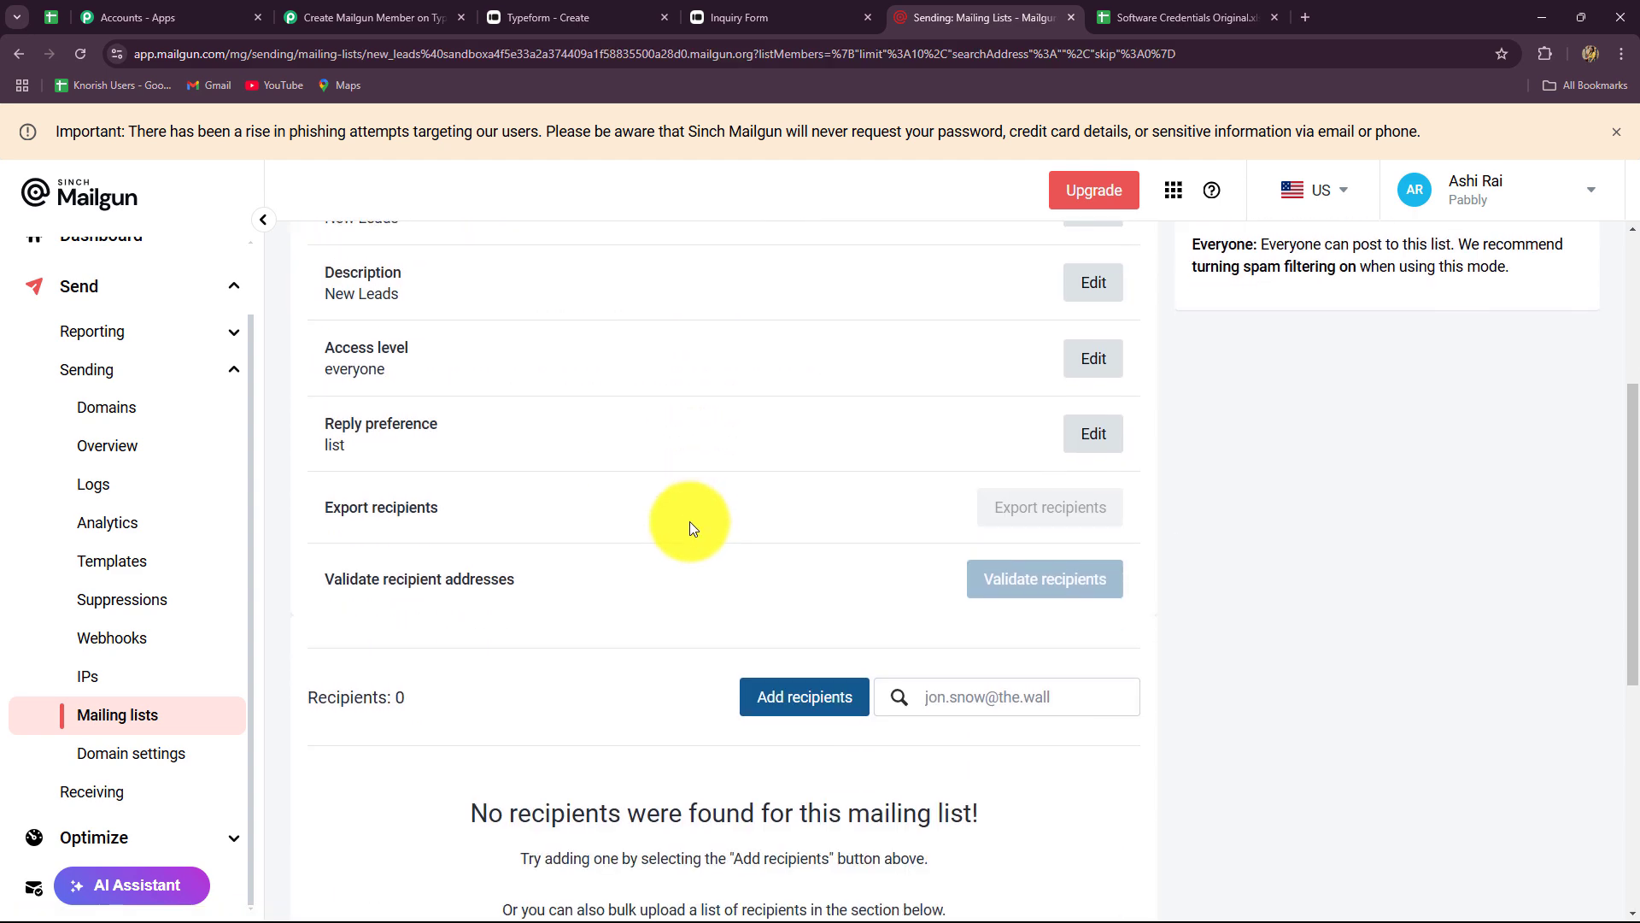
scroll(691, 528, up, 3)
click(96, 196)
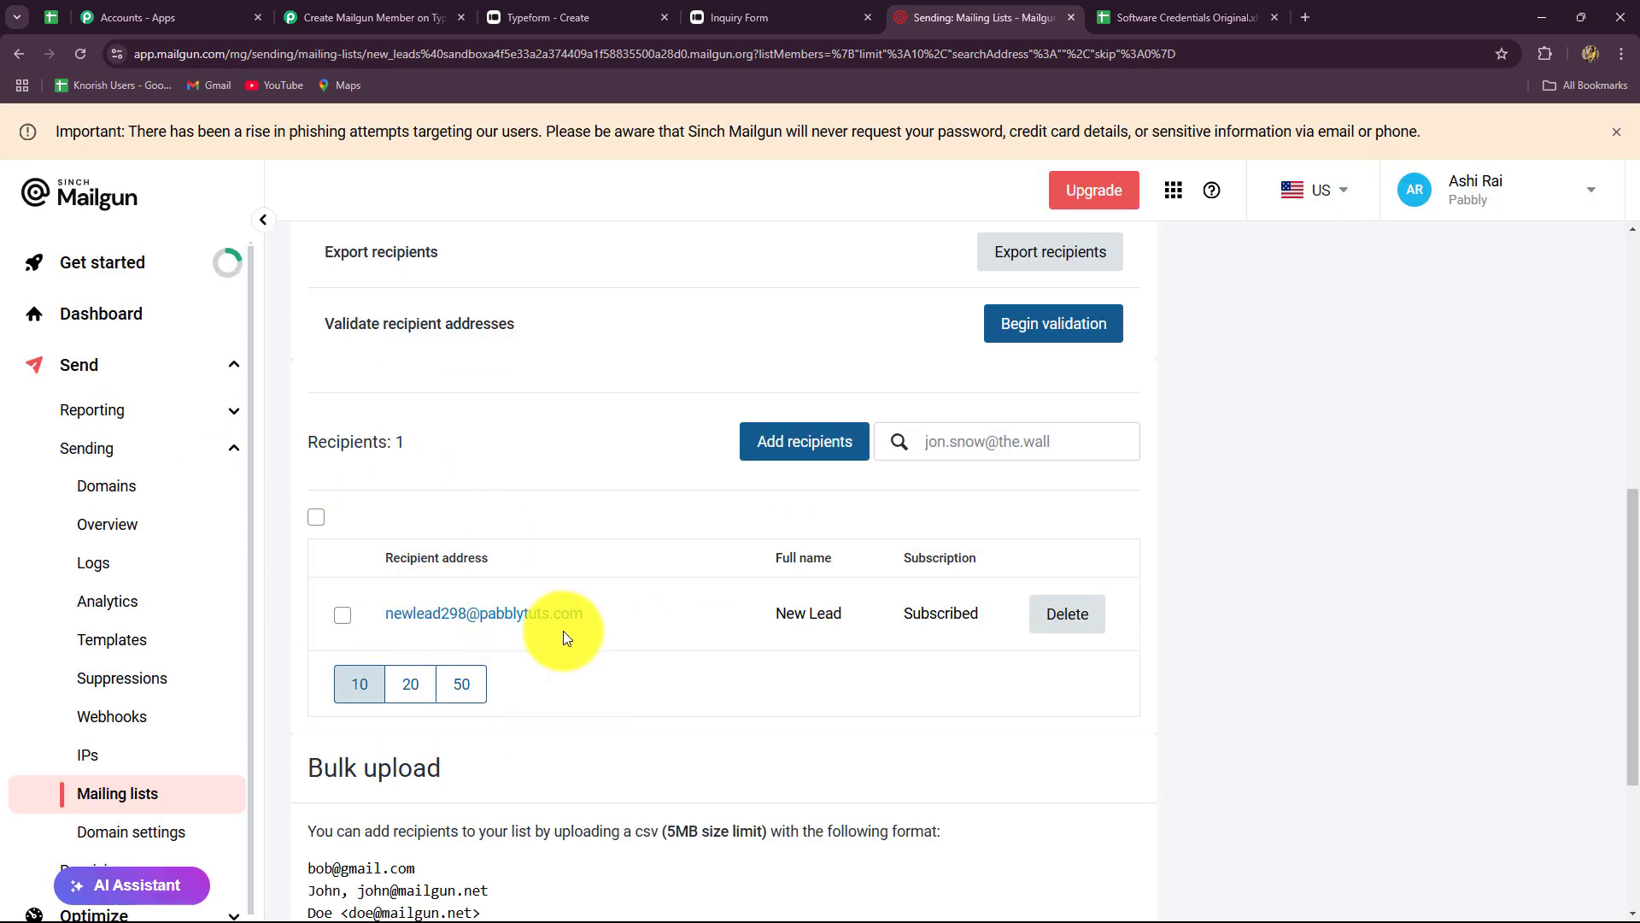
click(402, 623)
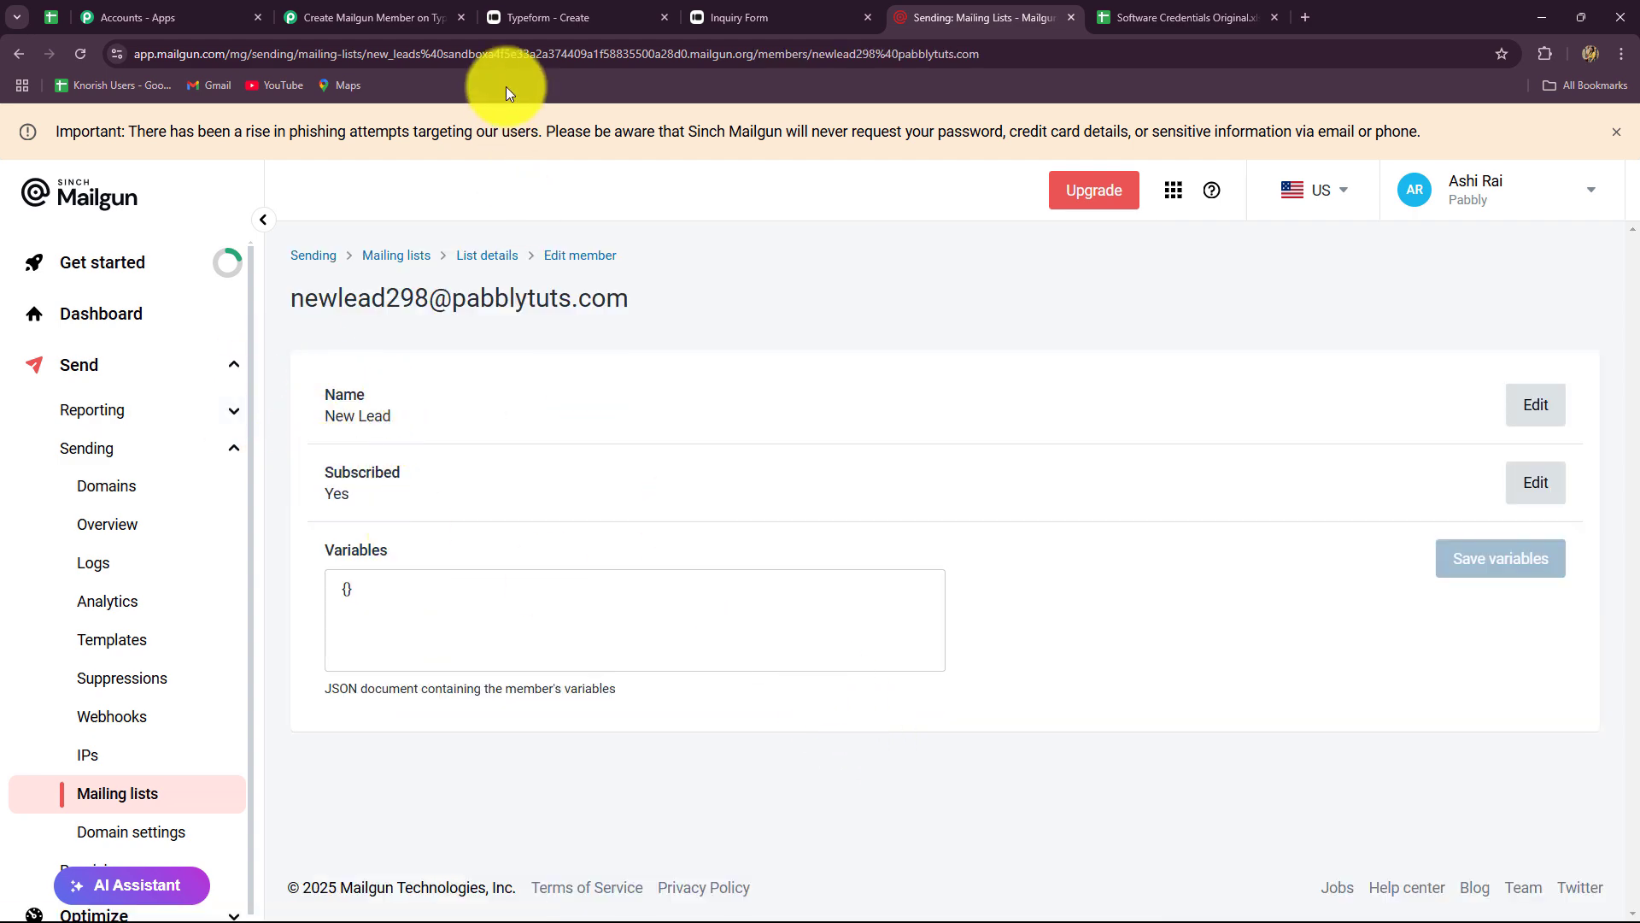
click(384, 16)
scroll(1429, 444, up, 10)
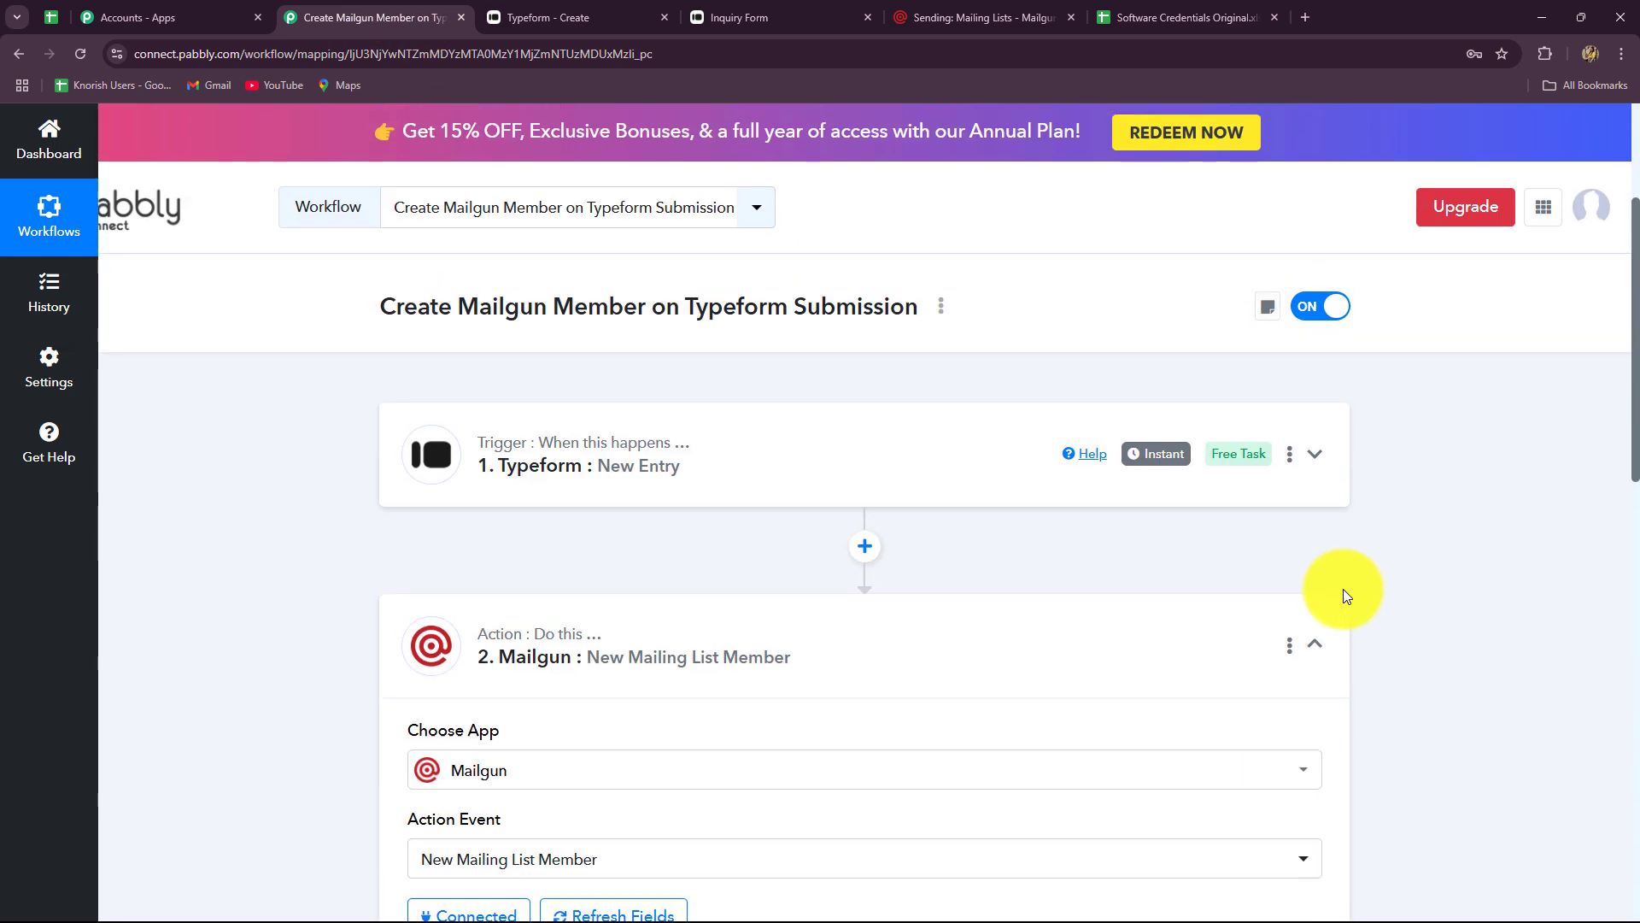
- Collapse the Mailgun New Mailing List Member step and go to the Typeform form editor
click(1320, 642)
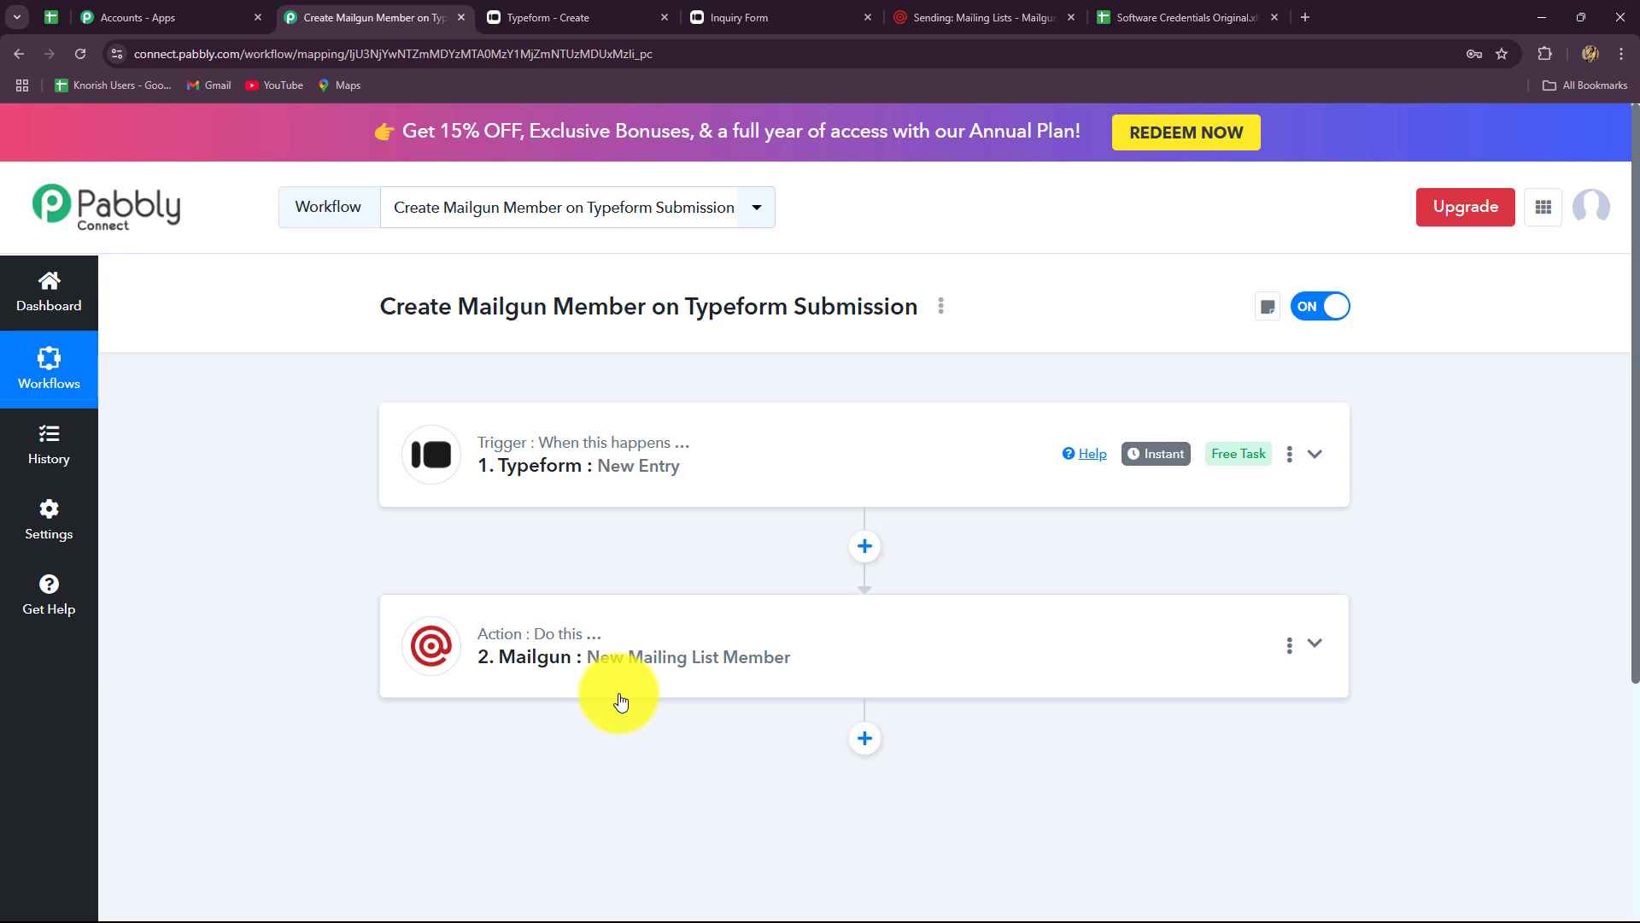
mouse_move(576, 637)
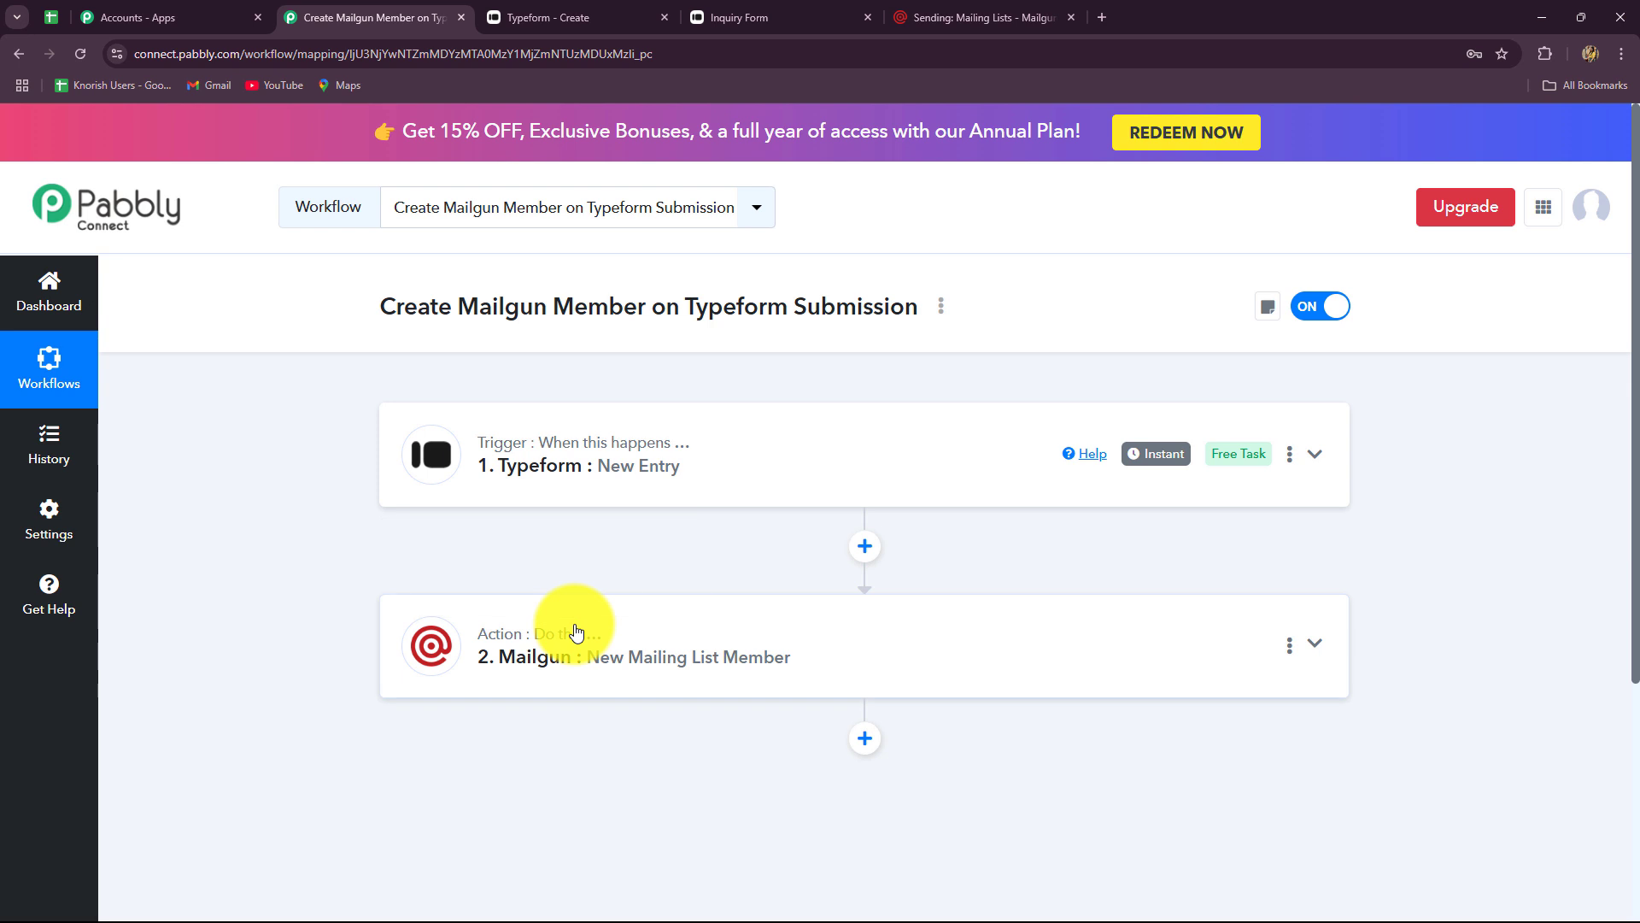
click(628, 22)
- Copy the Inquiry Form's share link and load the live form in a new tab
click(892, 134)
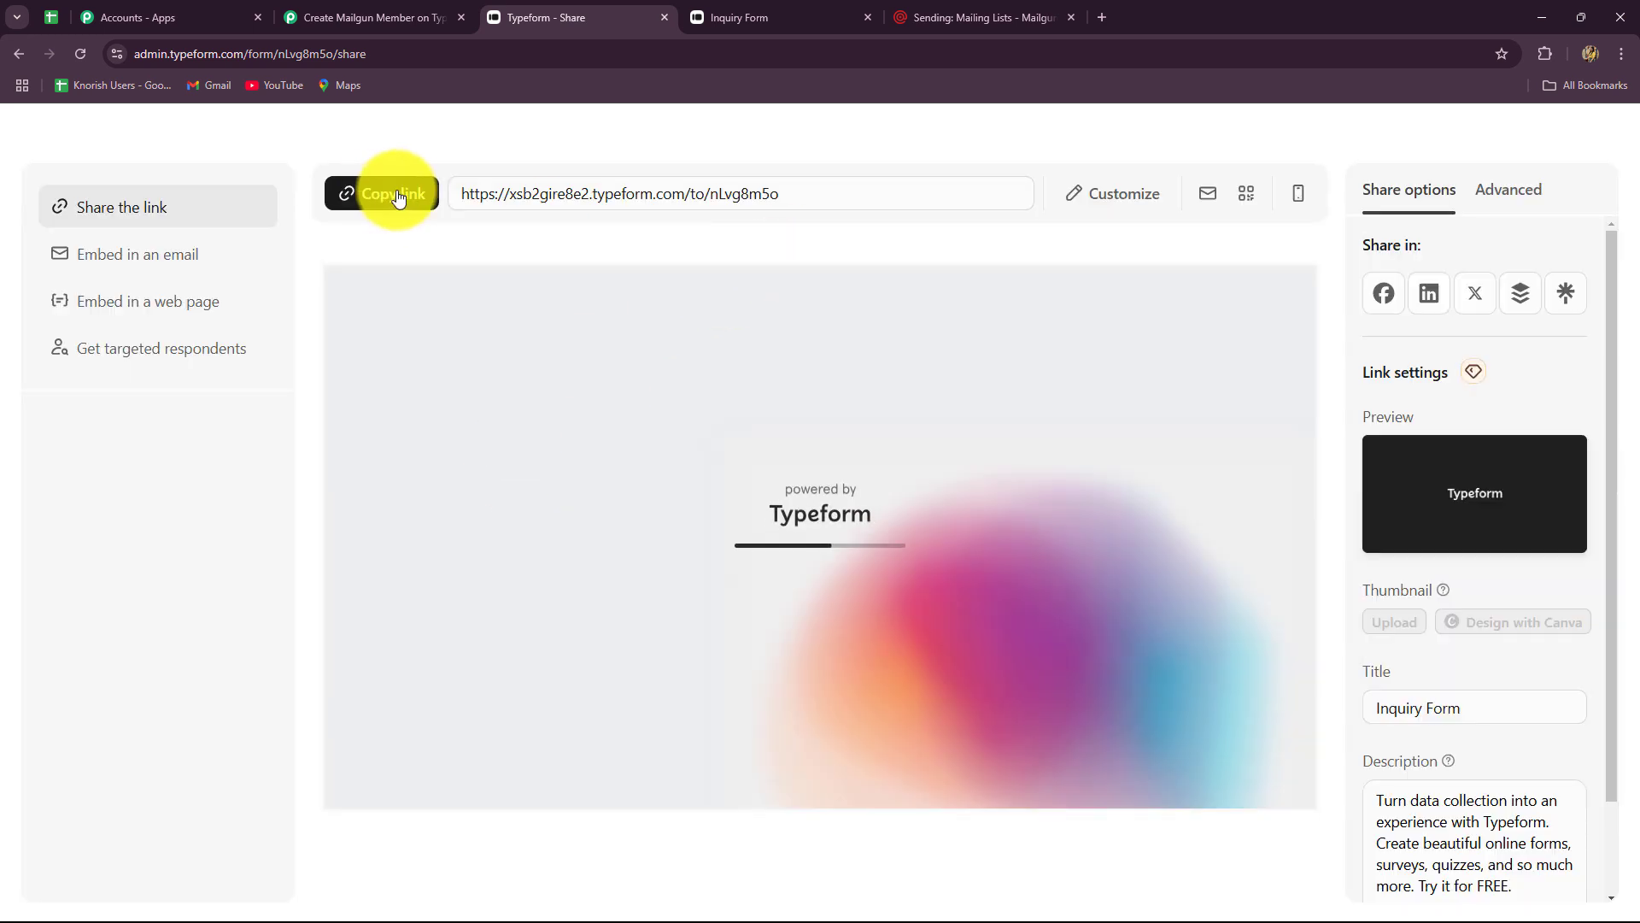
click(398, 195)
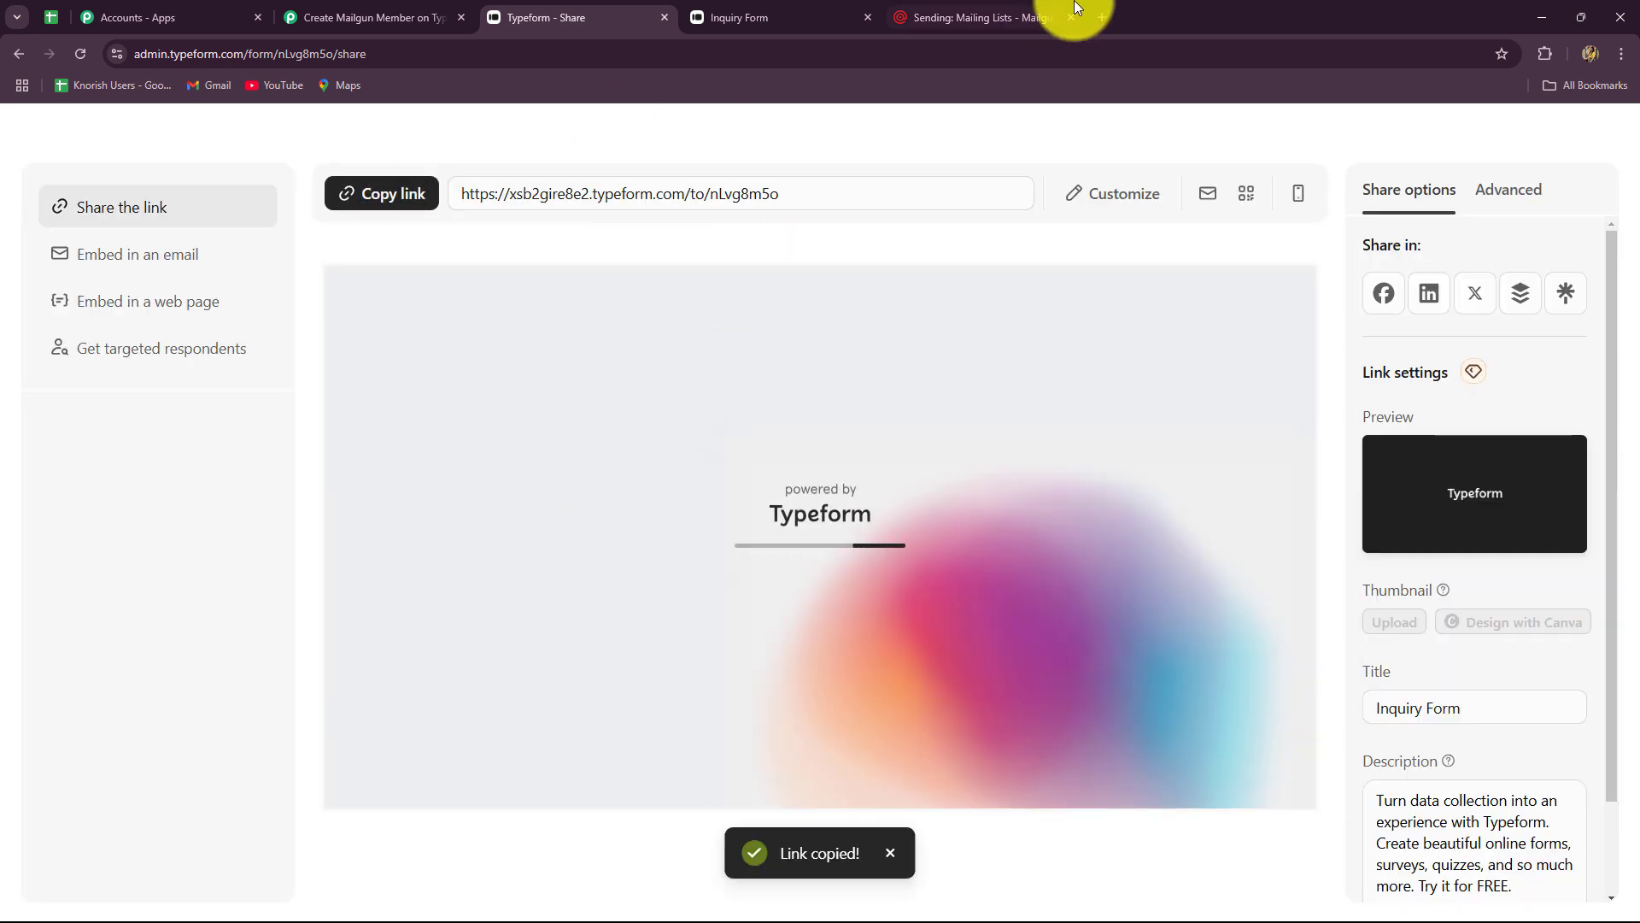
click(1101, 17)
key(ctrl+v)
key(Return)
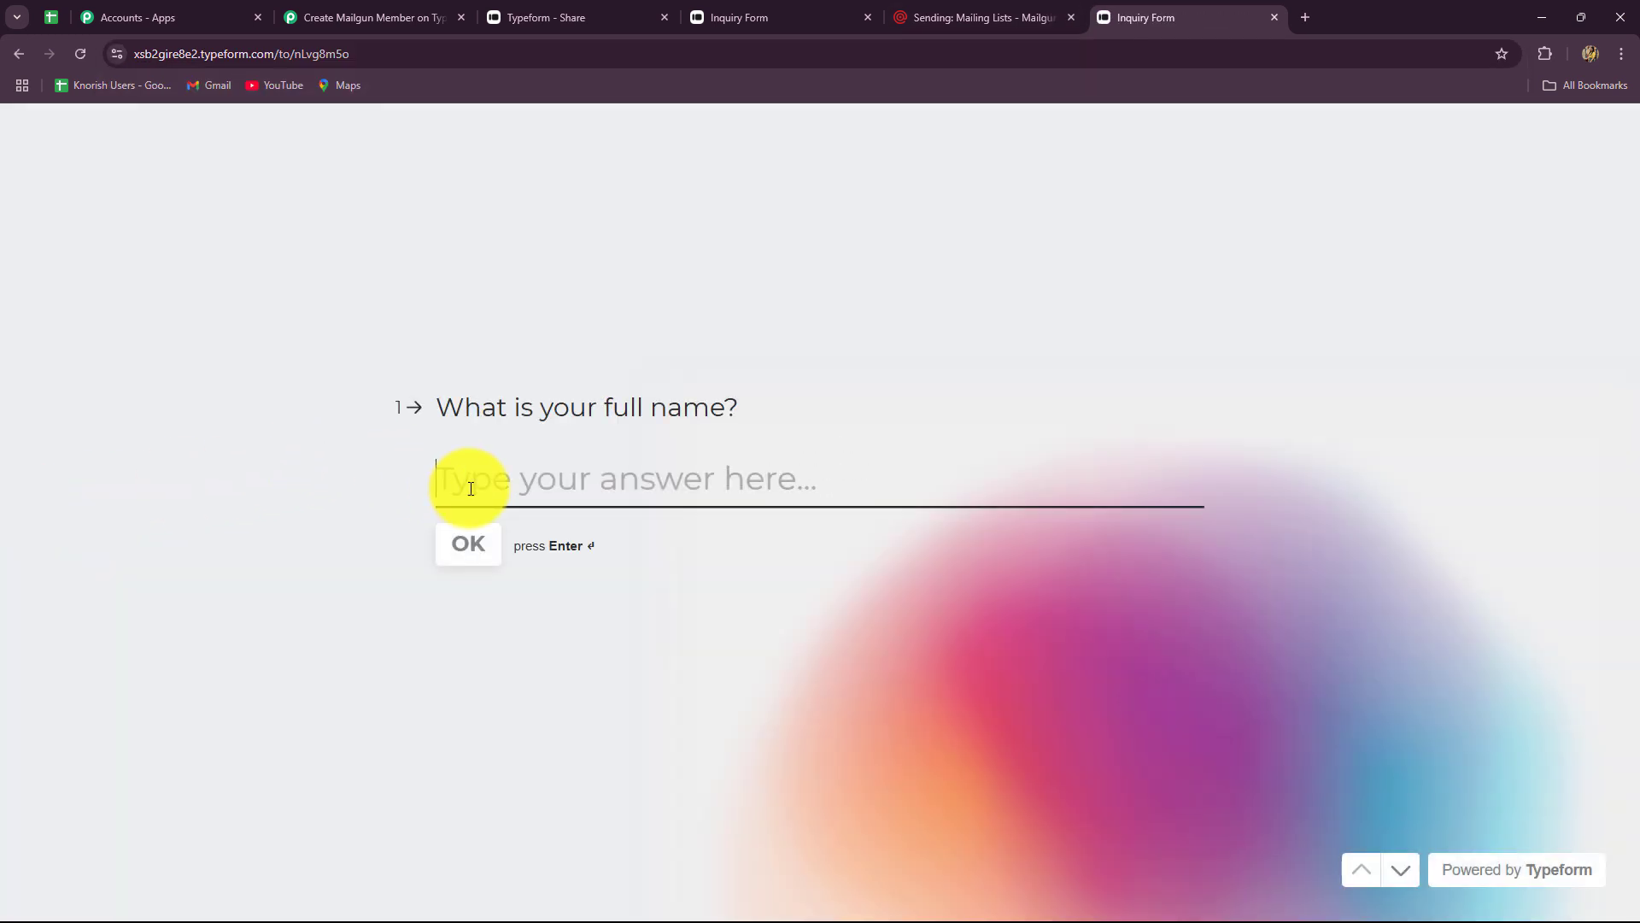
- Answer the full name and email address questions for the test lead
text(A)
key(Caps_Lock)
text(mazing Lead)
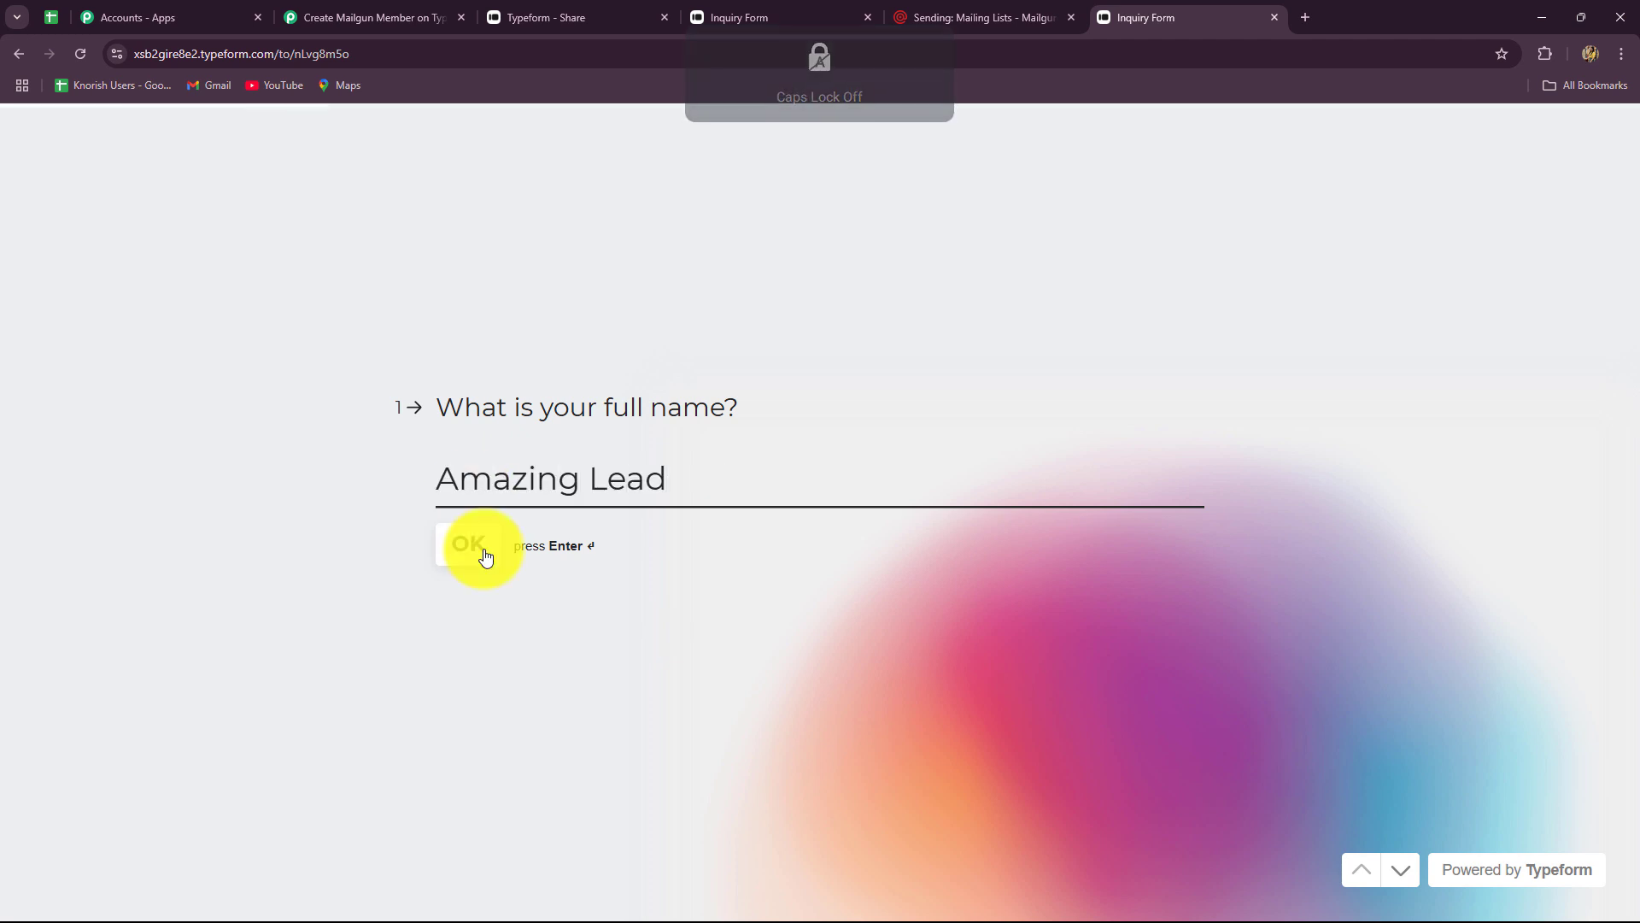
click(469, 551)
click(493, 497)
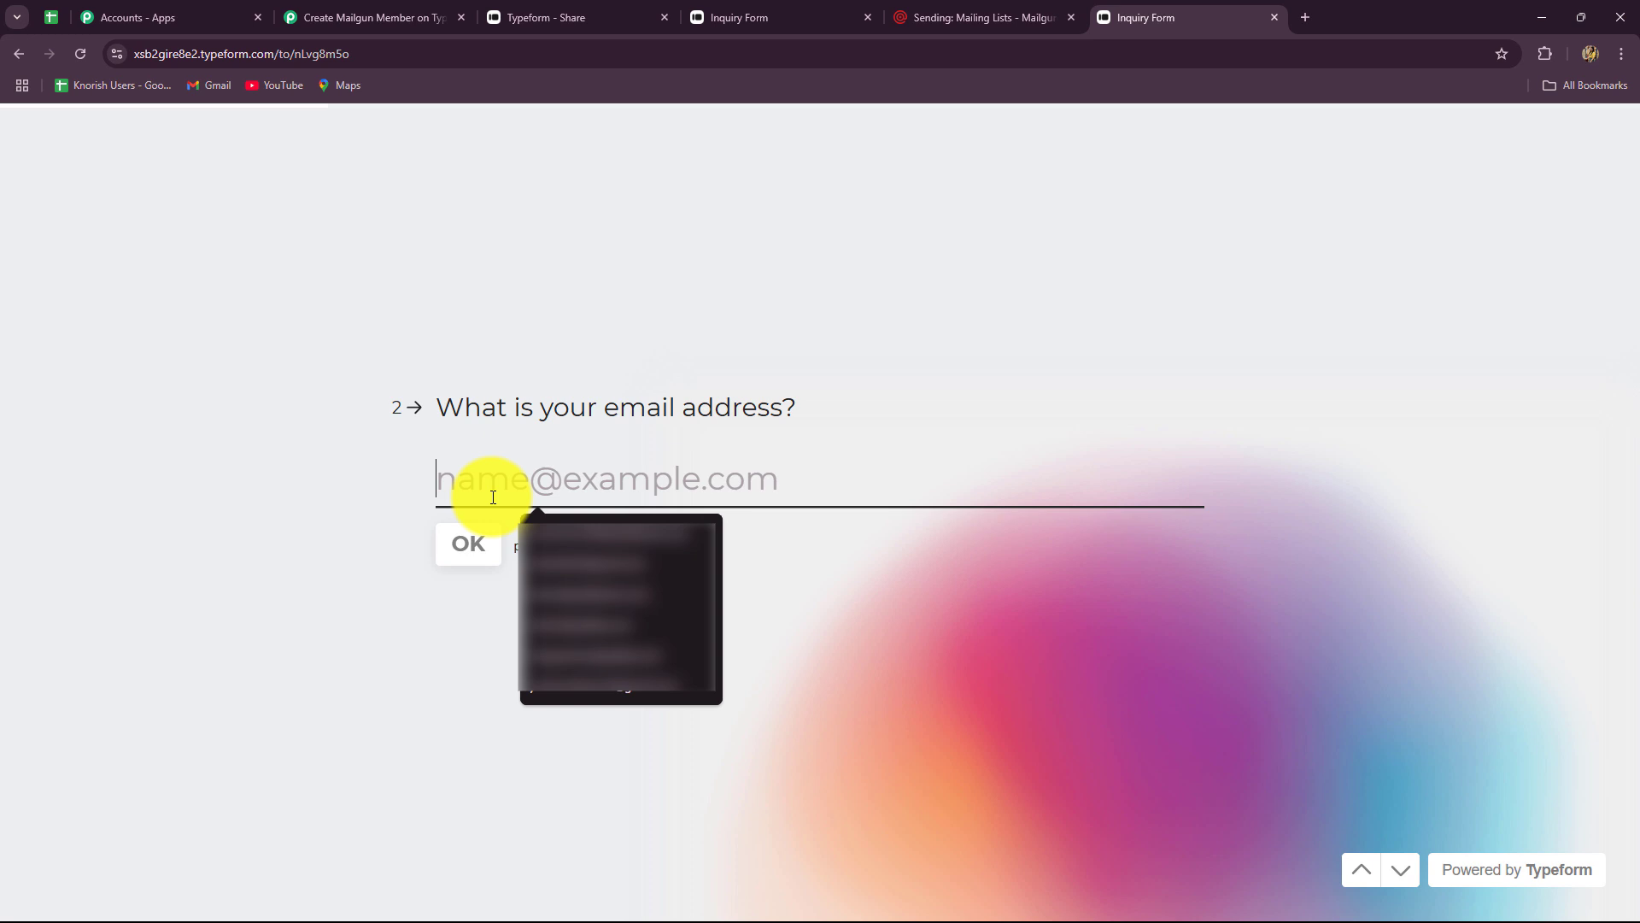
text(aam)
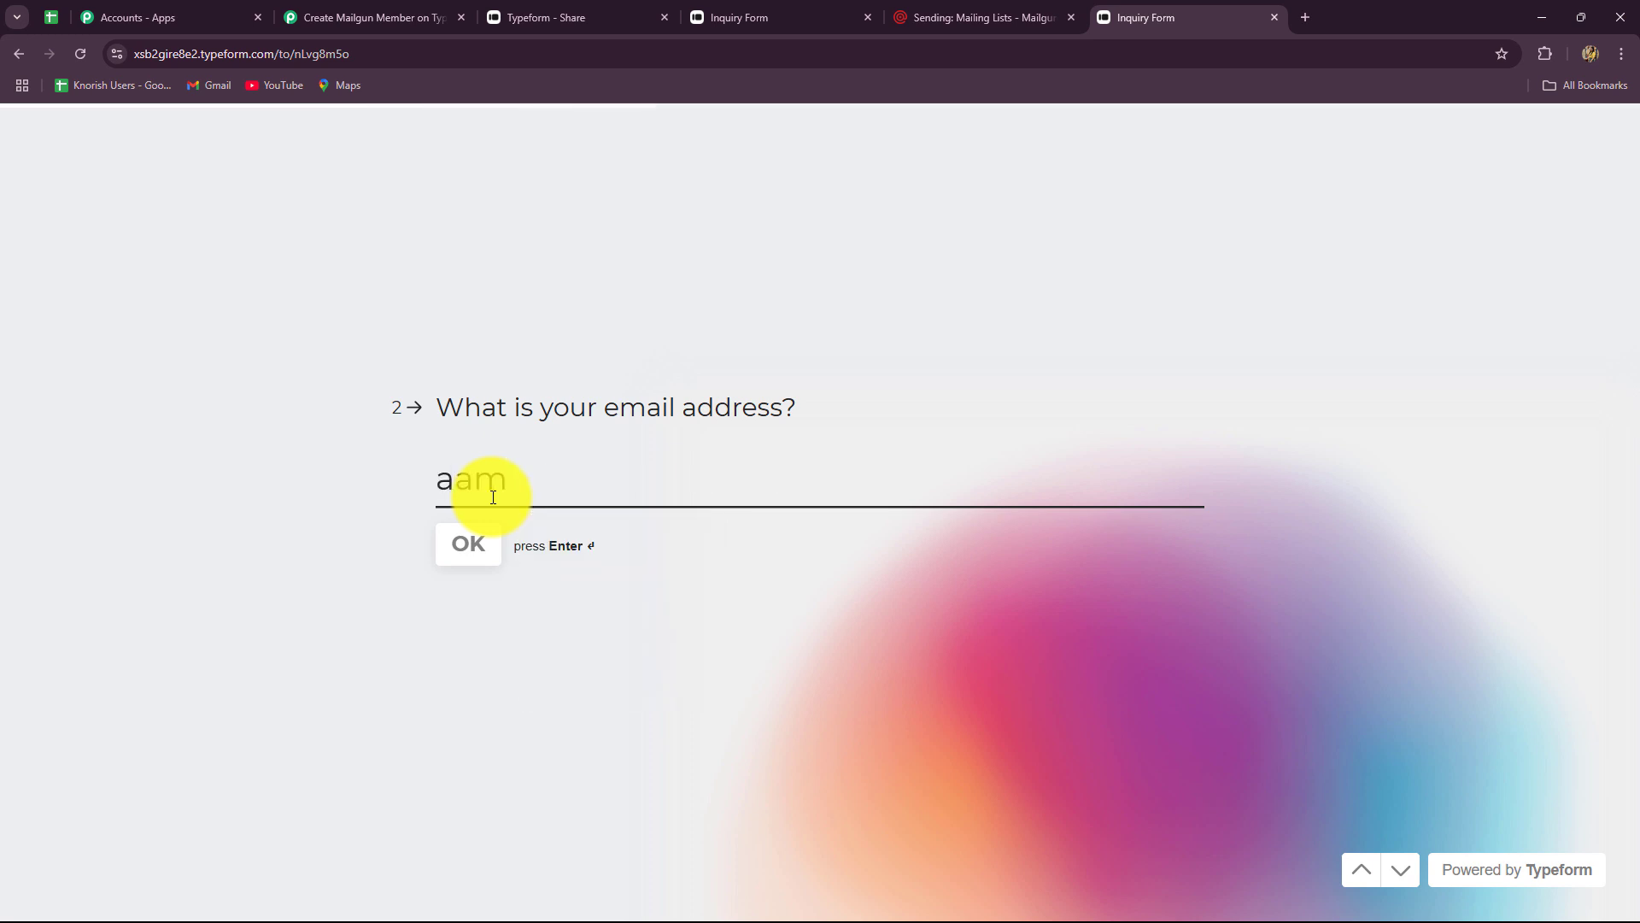
key(BackSpace)
key(BackSpace)
text(mazing)
key(Down)
key(Return)
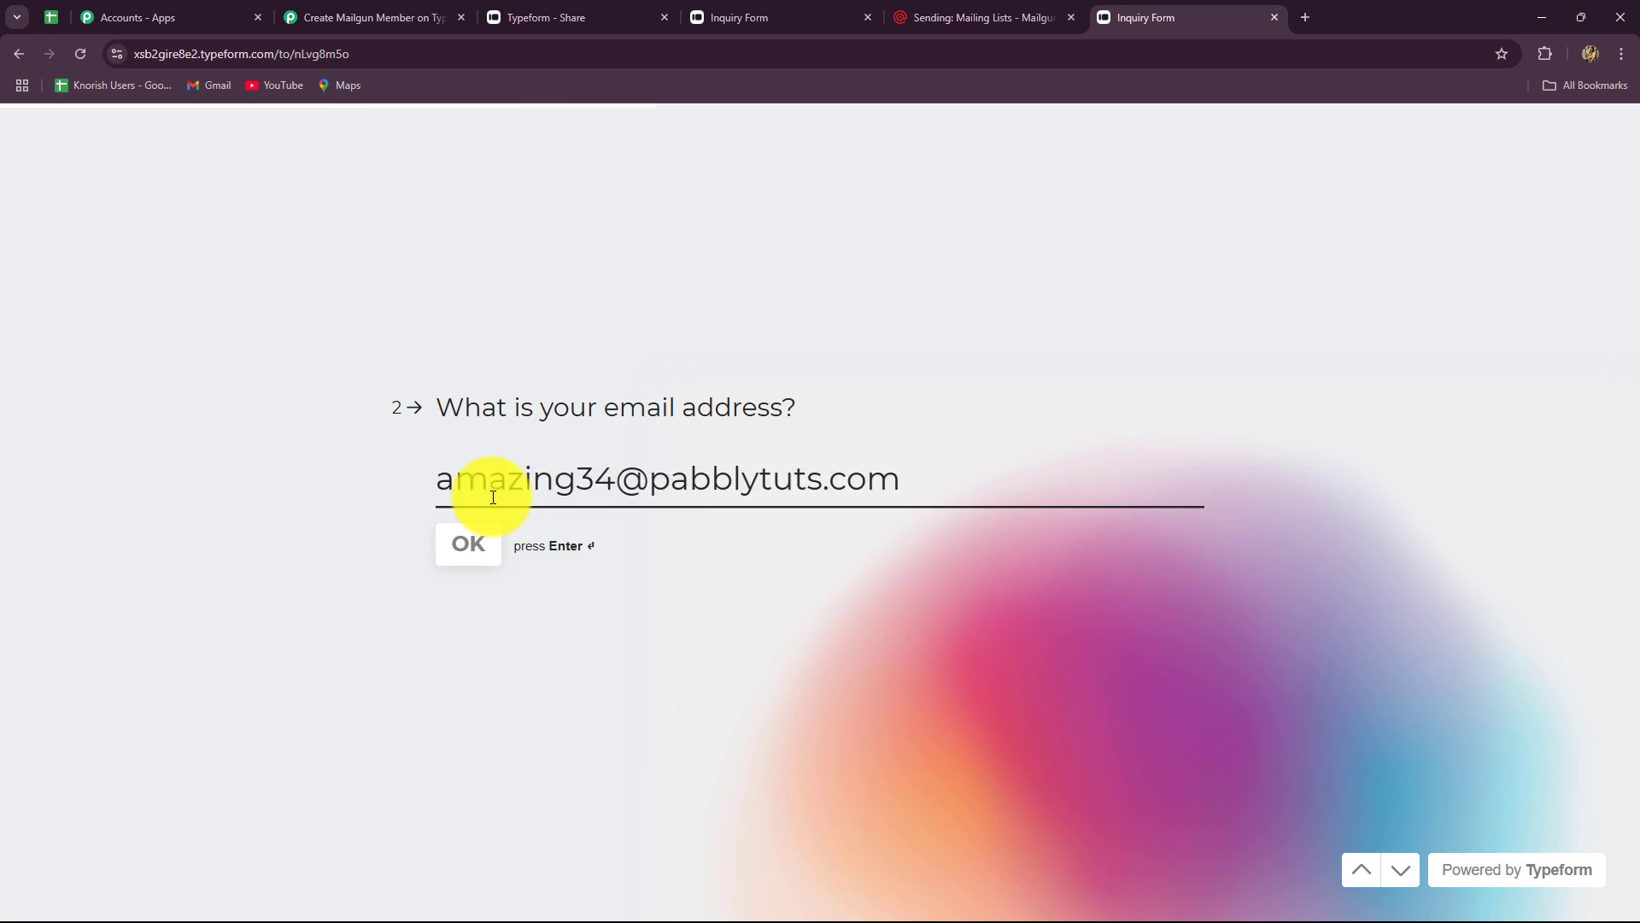
click(455, 570)
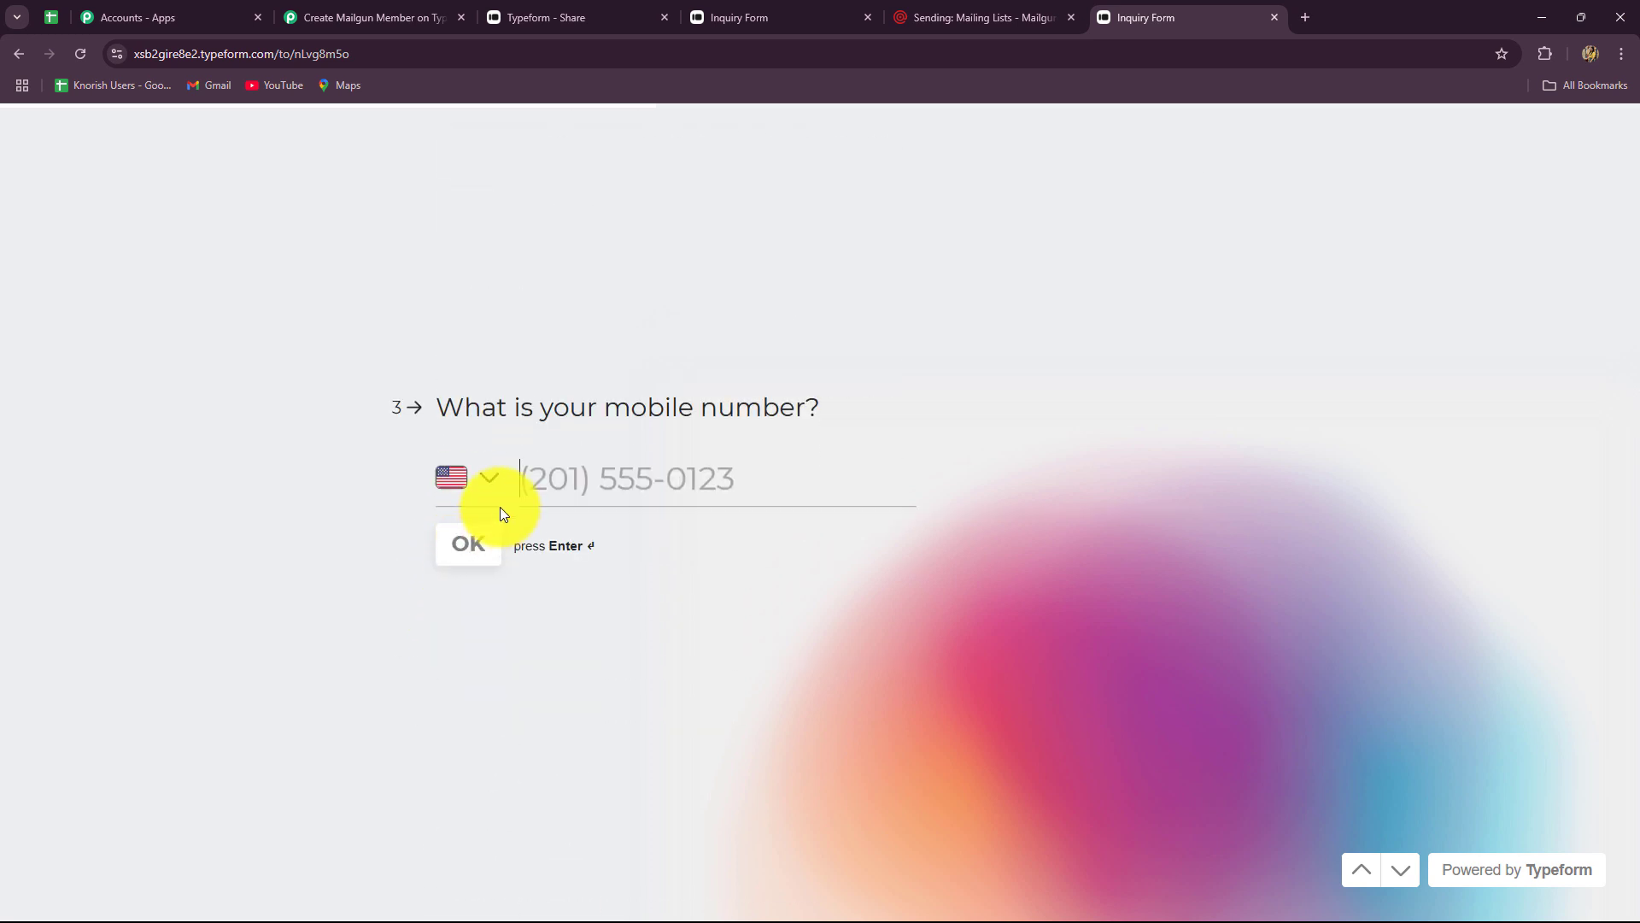
- Give an Indian mobile number, age 34 and service SEO, then submit the response
click(500, 506)
text(inda)
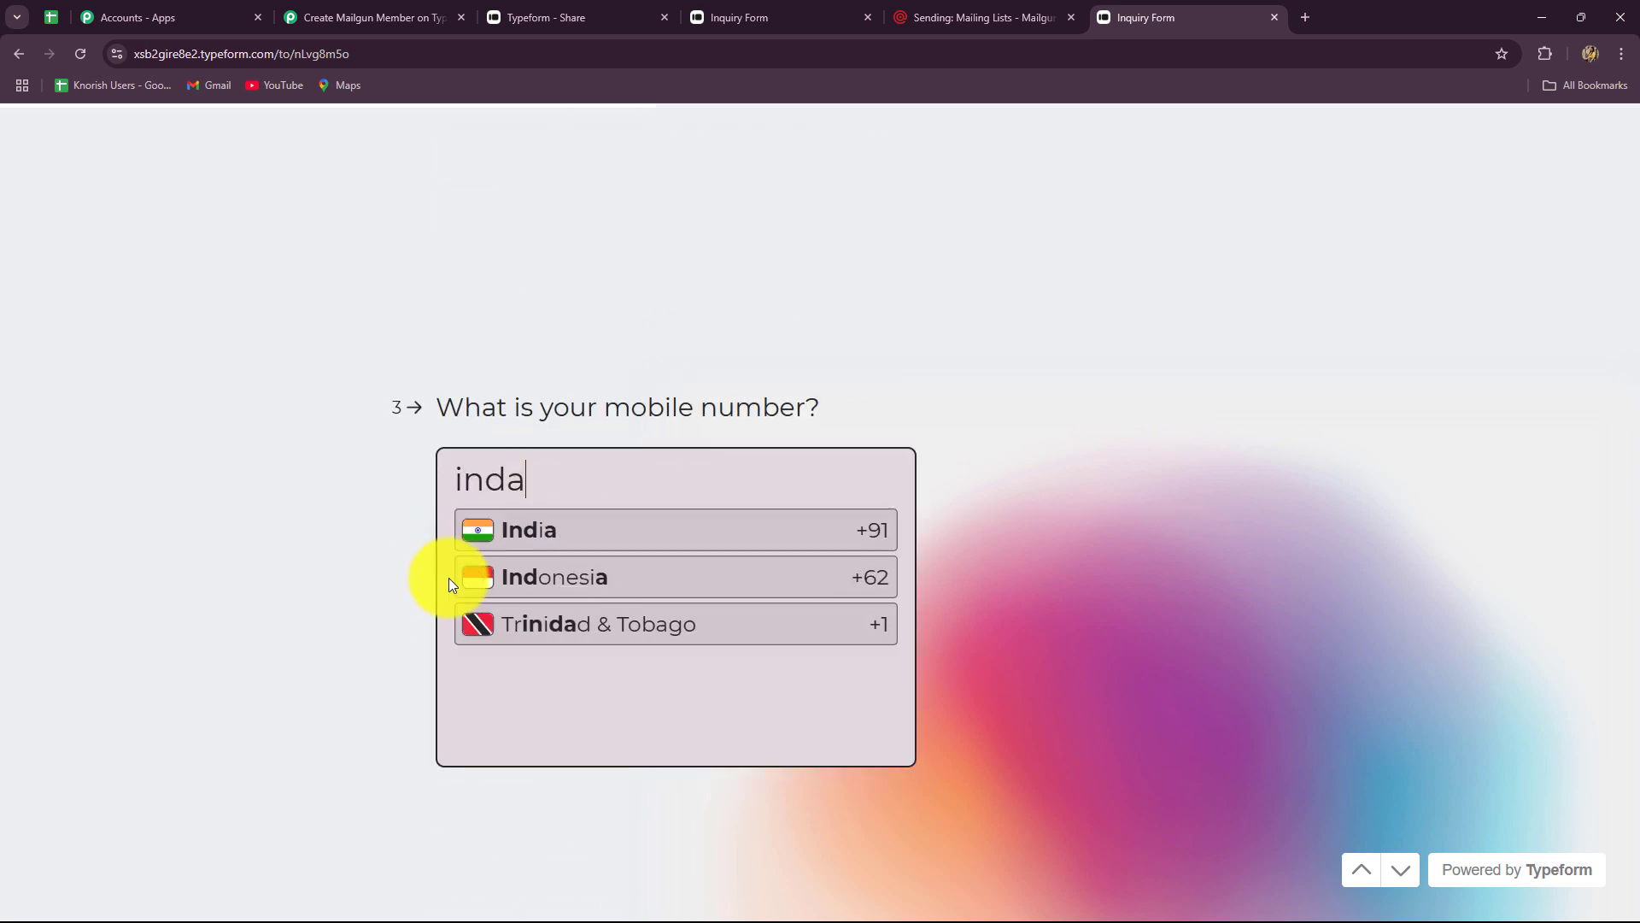
click(490, 538)
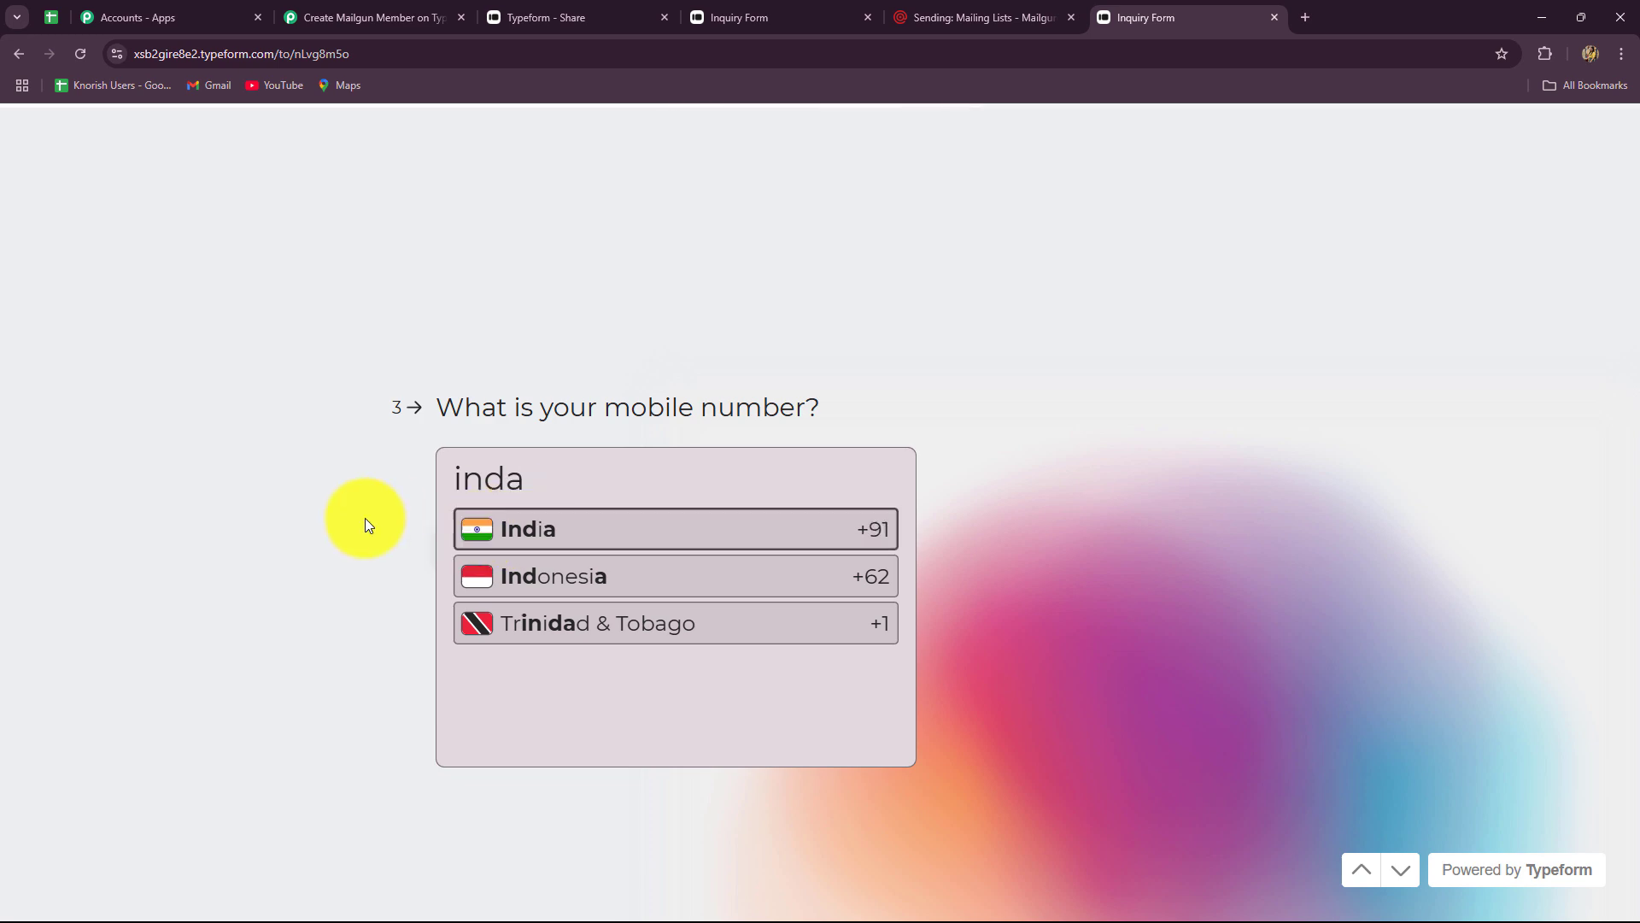
click(619, 472)
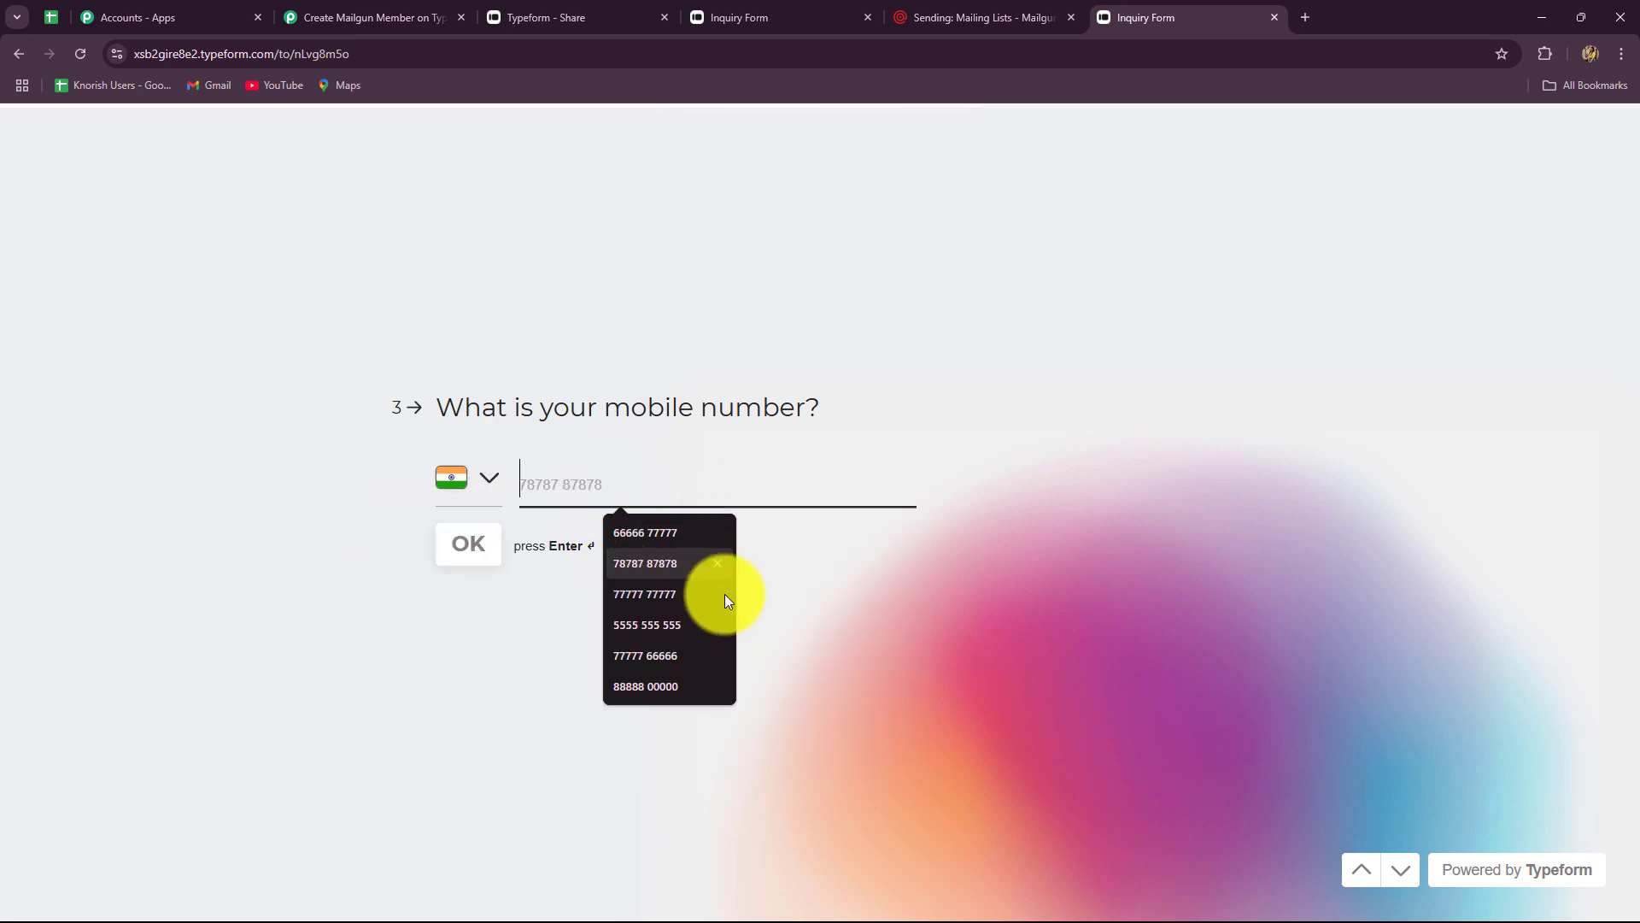
click(666, 688)
click(486, 541)
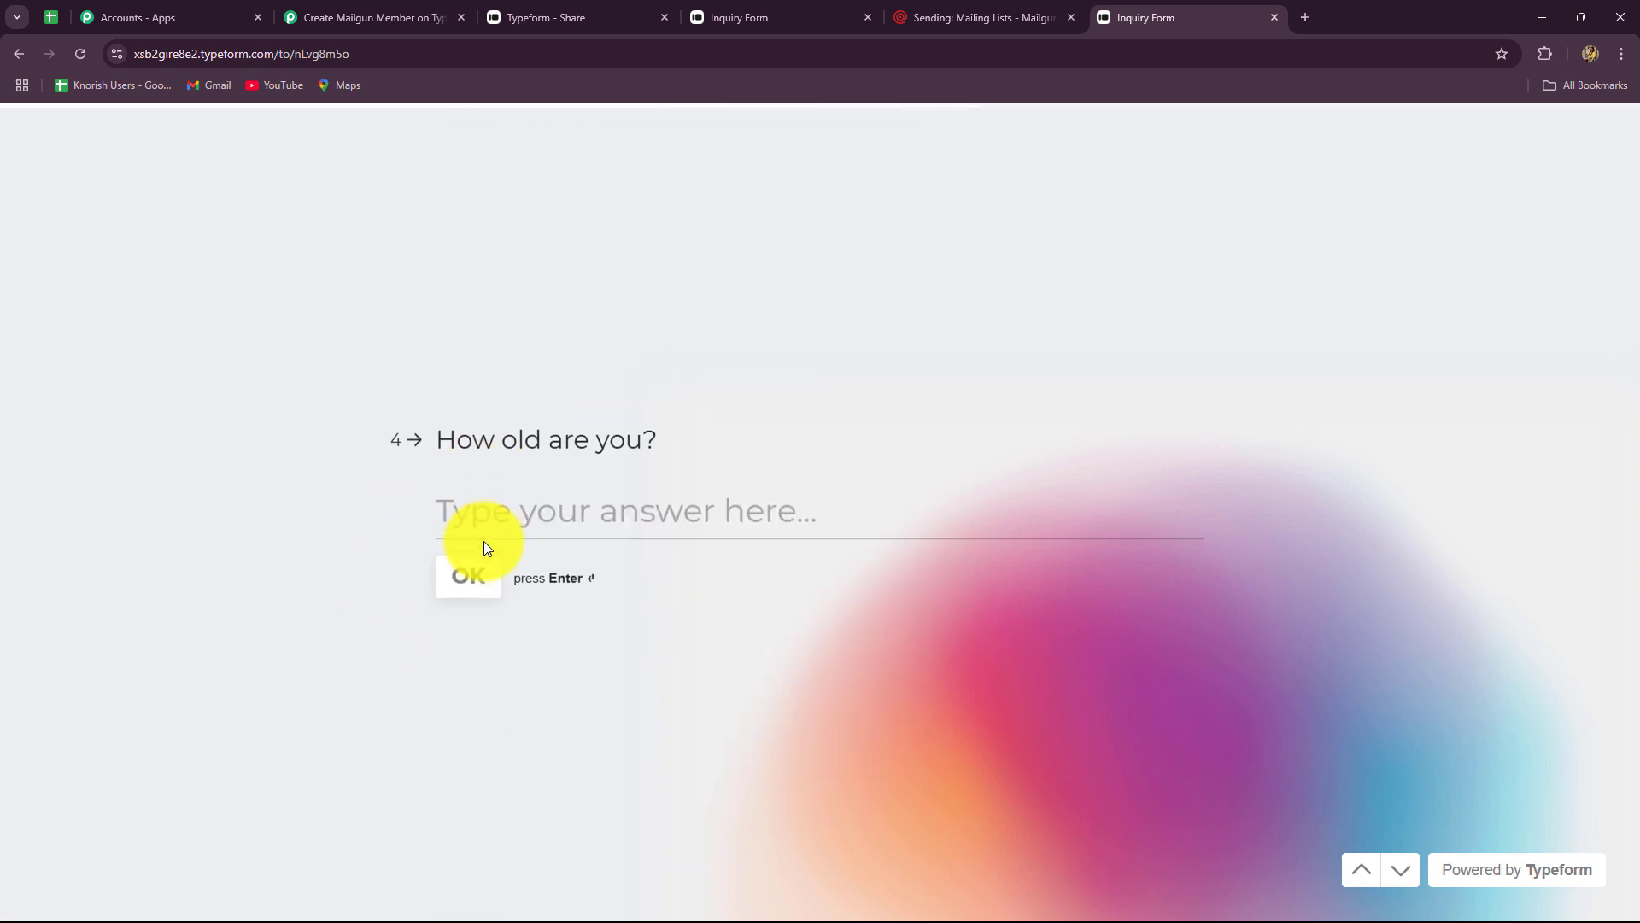
text(34)
click(476, 547)
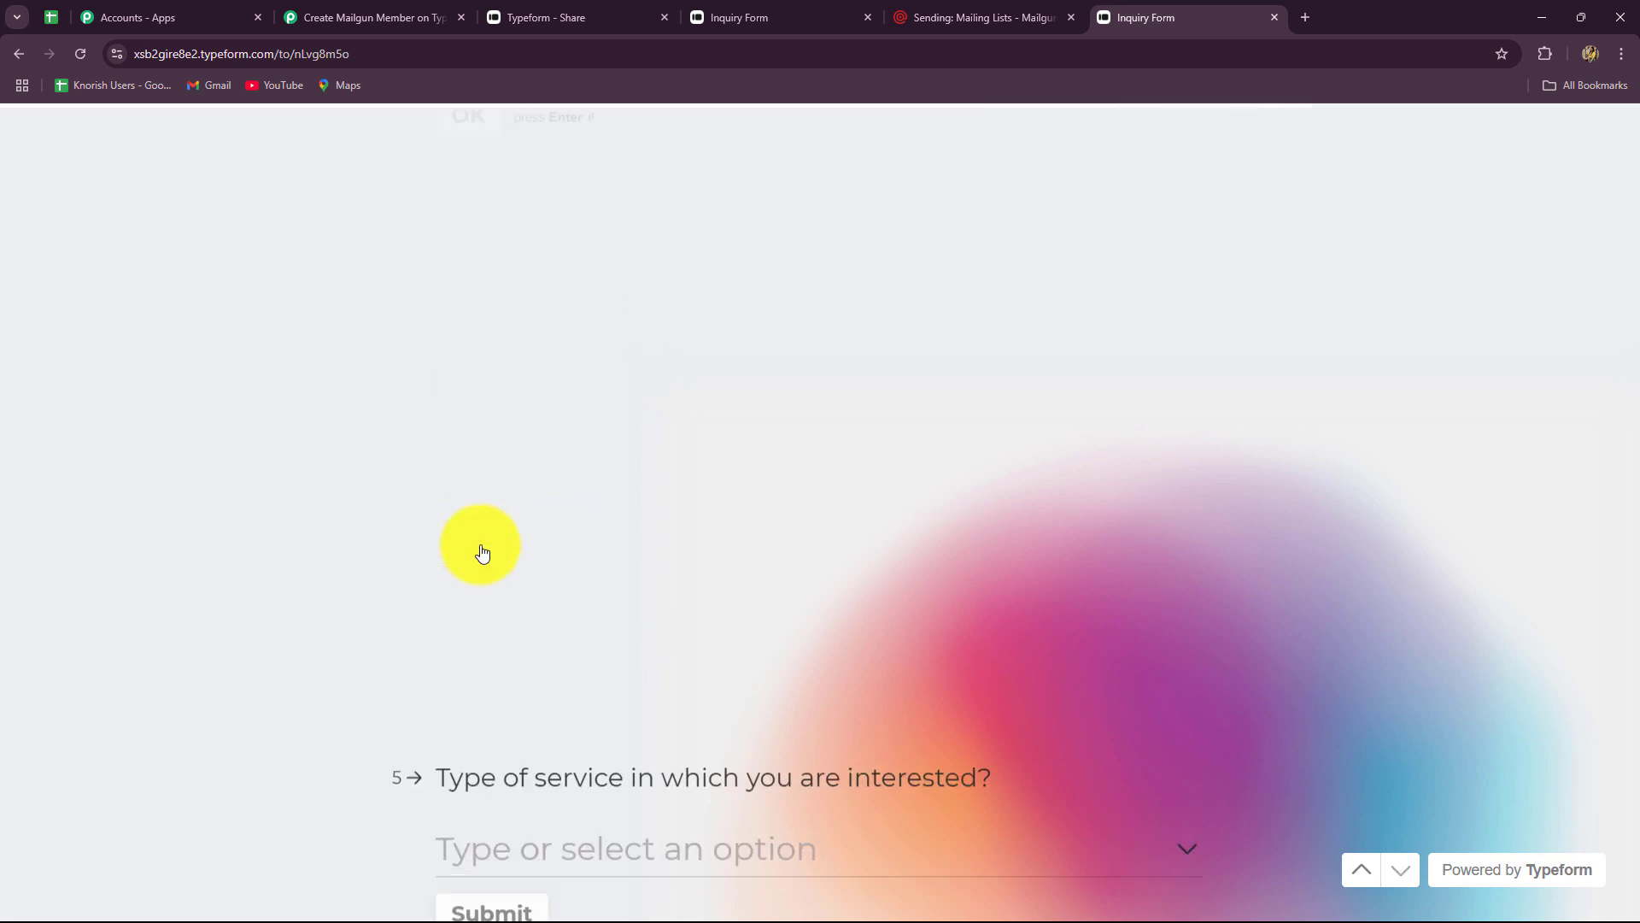
click(485, 489)
click(499, 538)
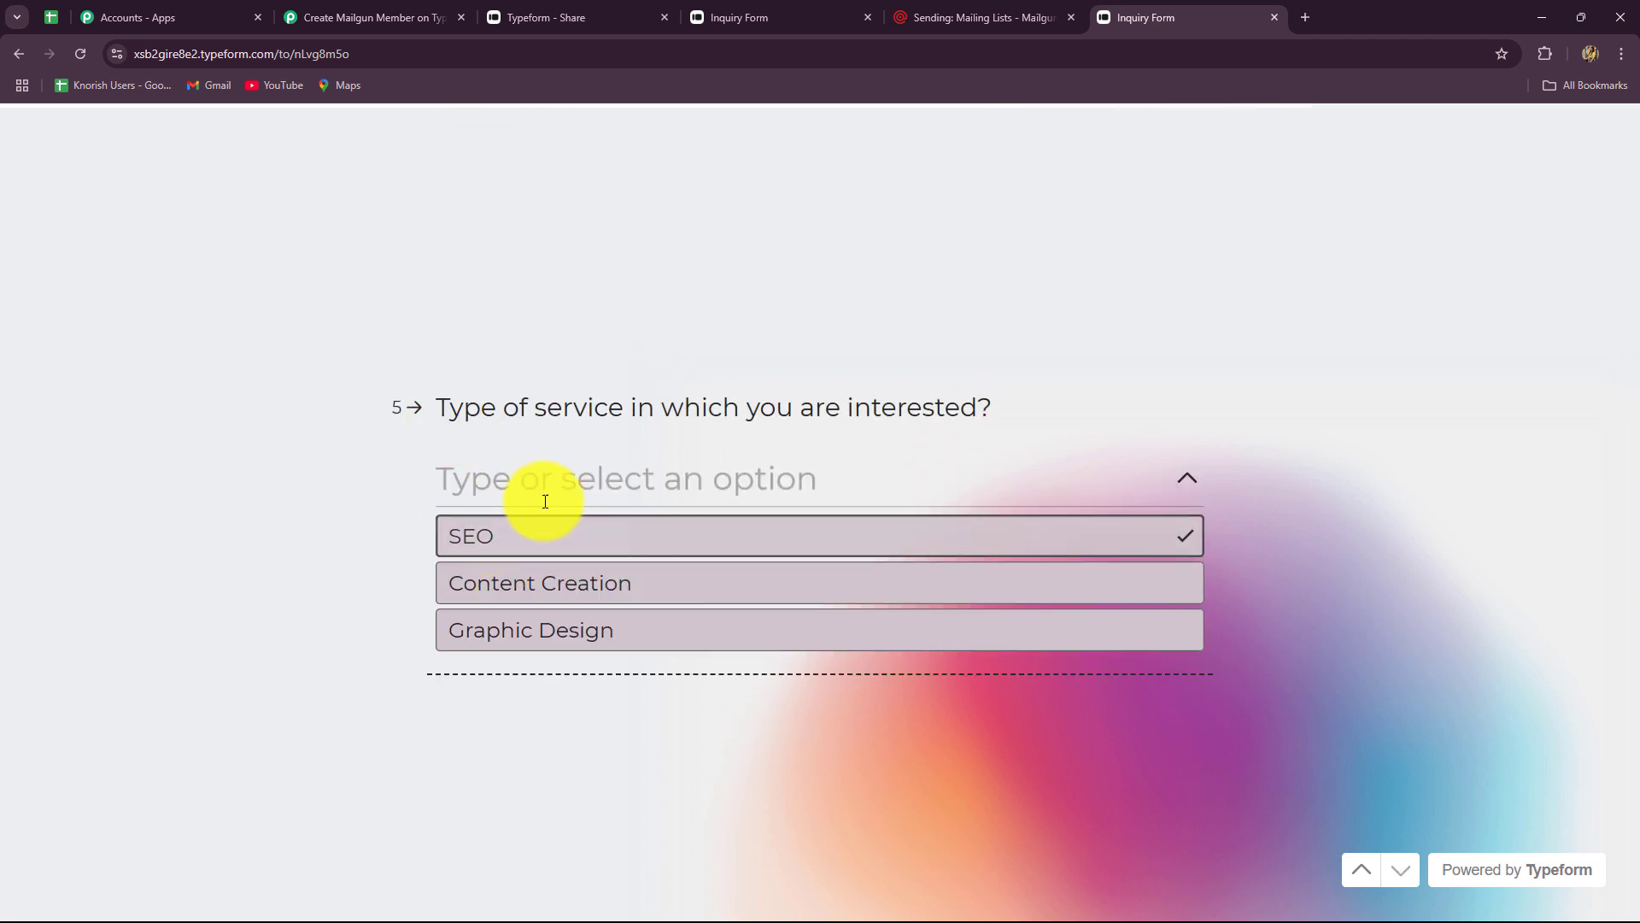
click(495, 530)
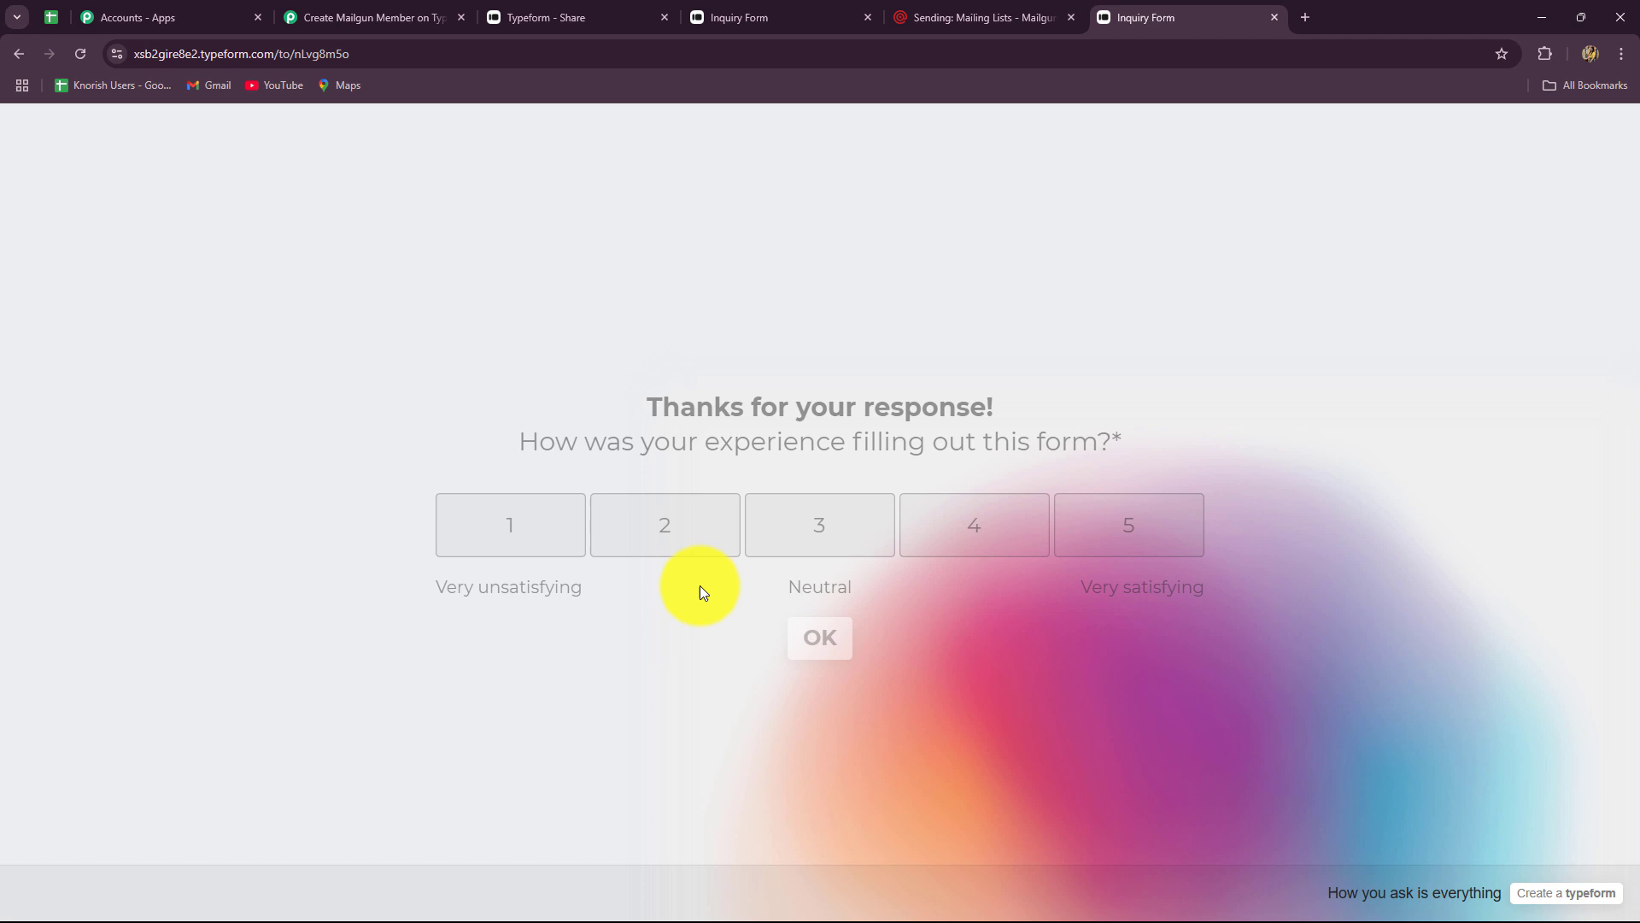
- Rate the form experience 3 out of 5 and submit the feedback
click(854, 547)
click(716, 489)
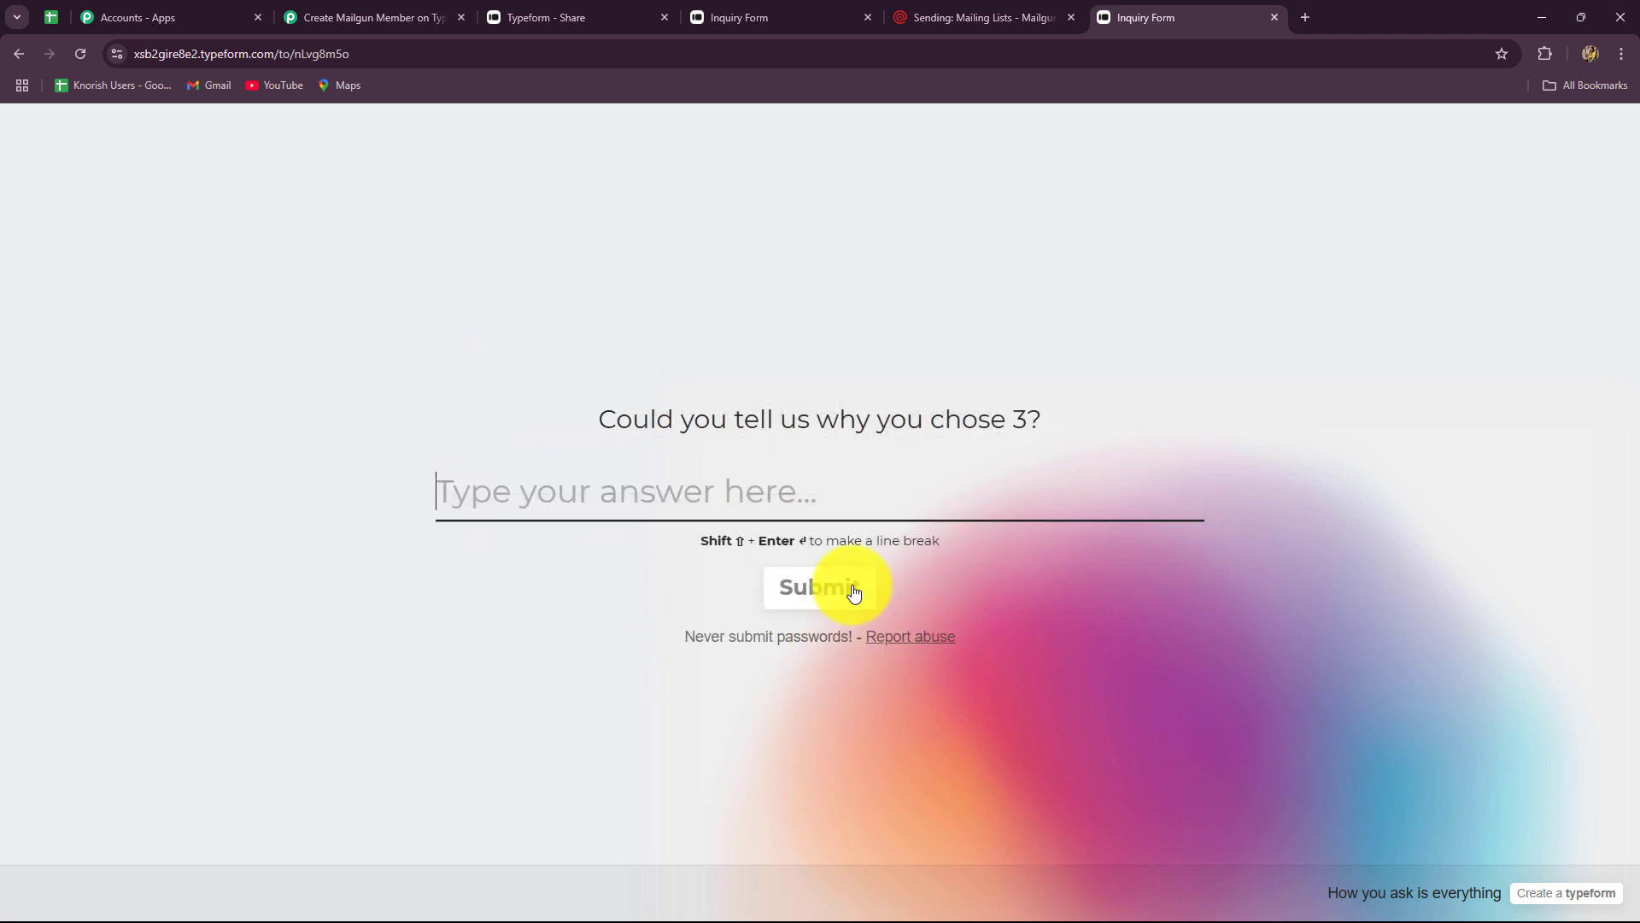
click(826, 584)
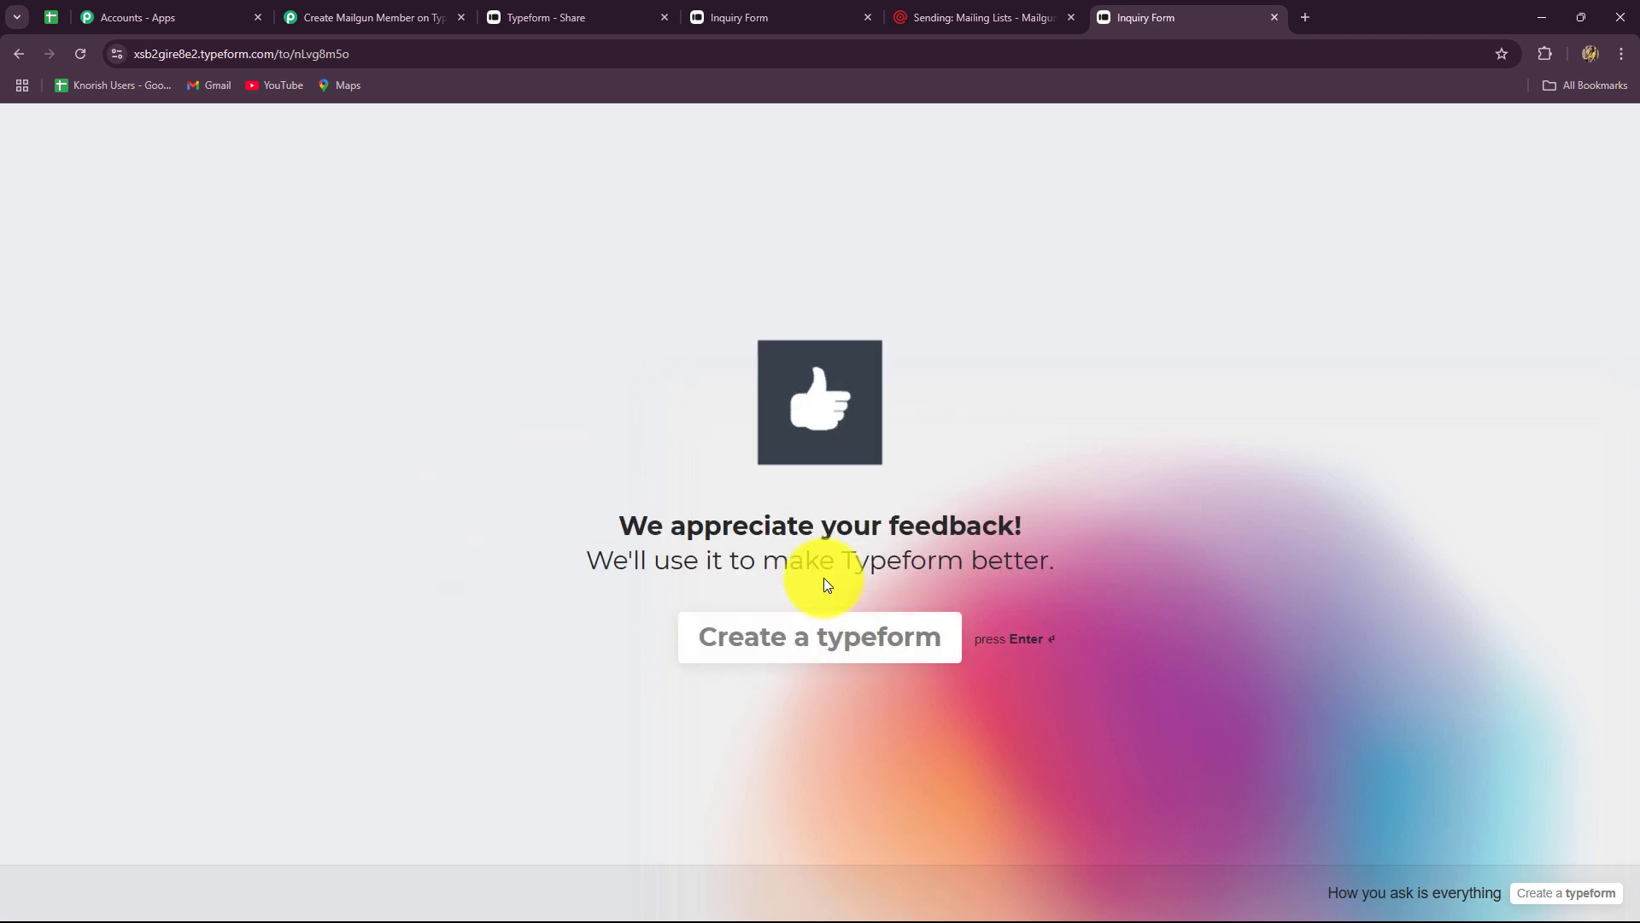
- Reload Mailgun, confirm New Leads has 2 recipients, view the new member, and return to Pabbly
click(970, 19)
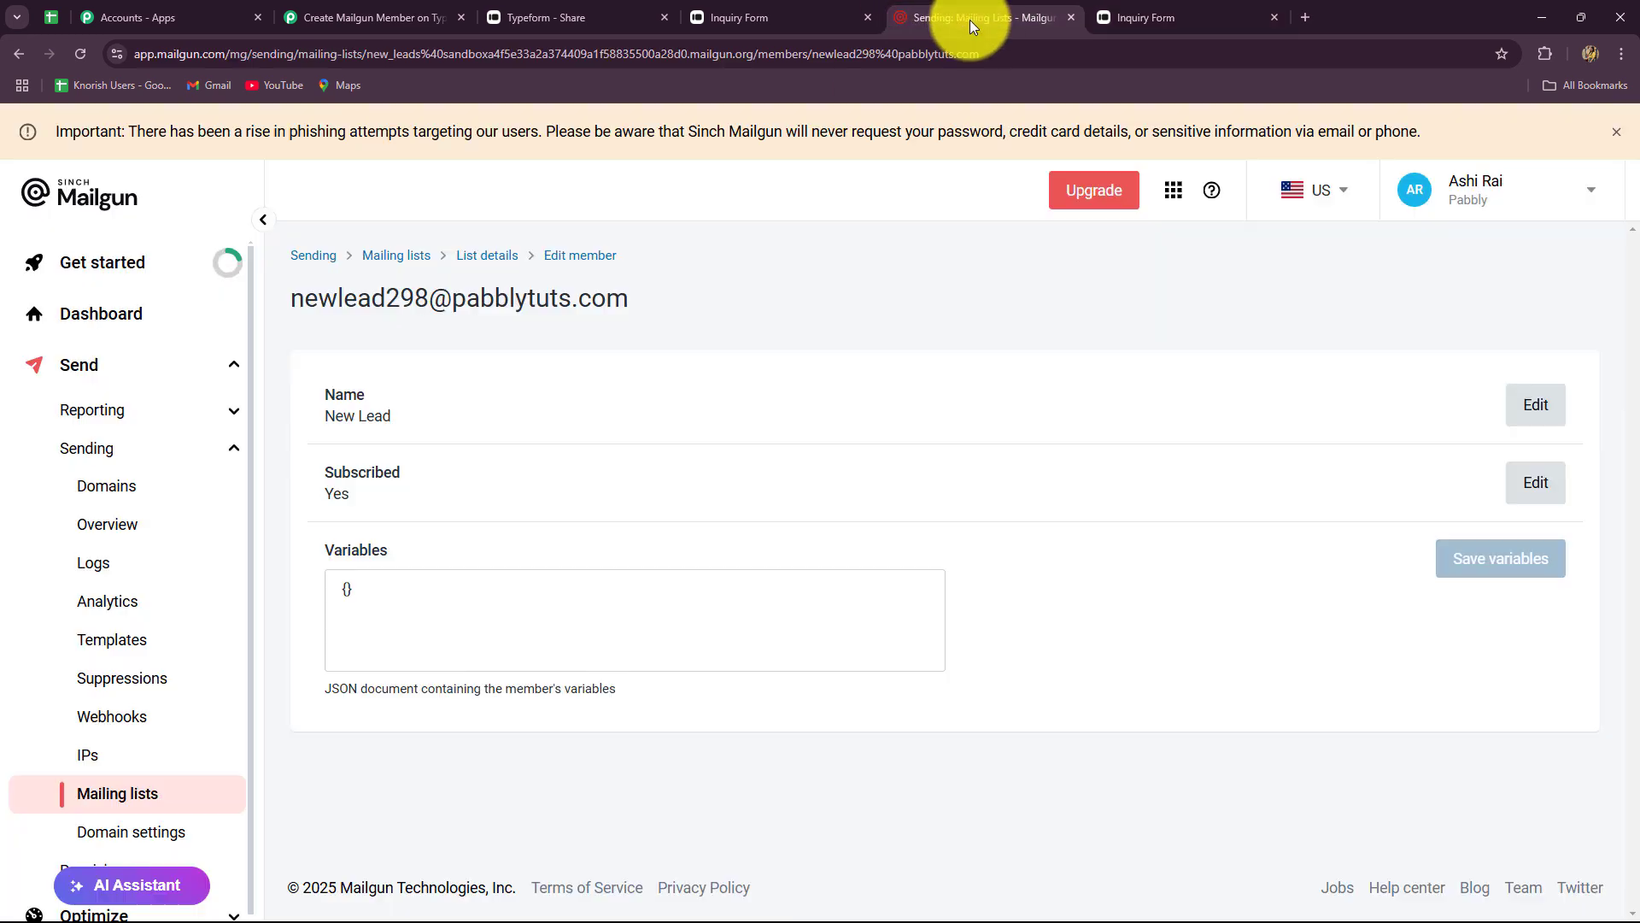
click(79, 53)
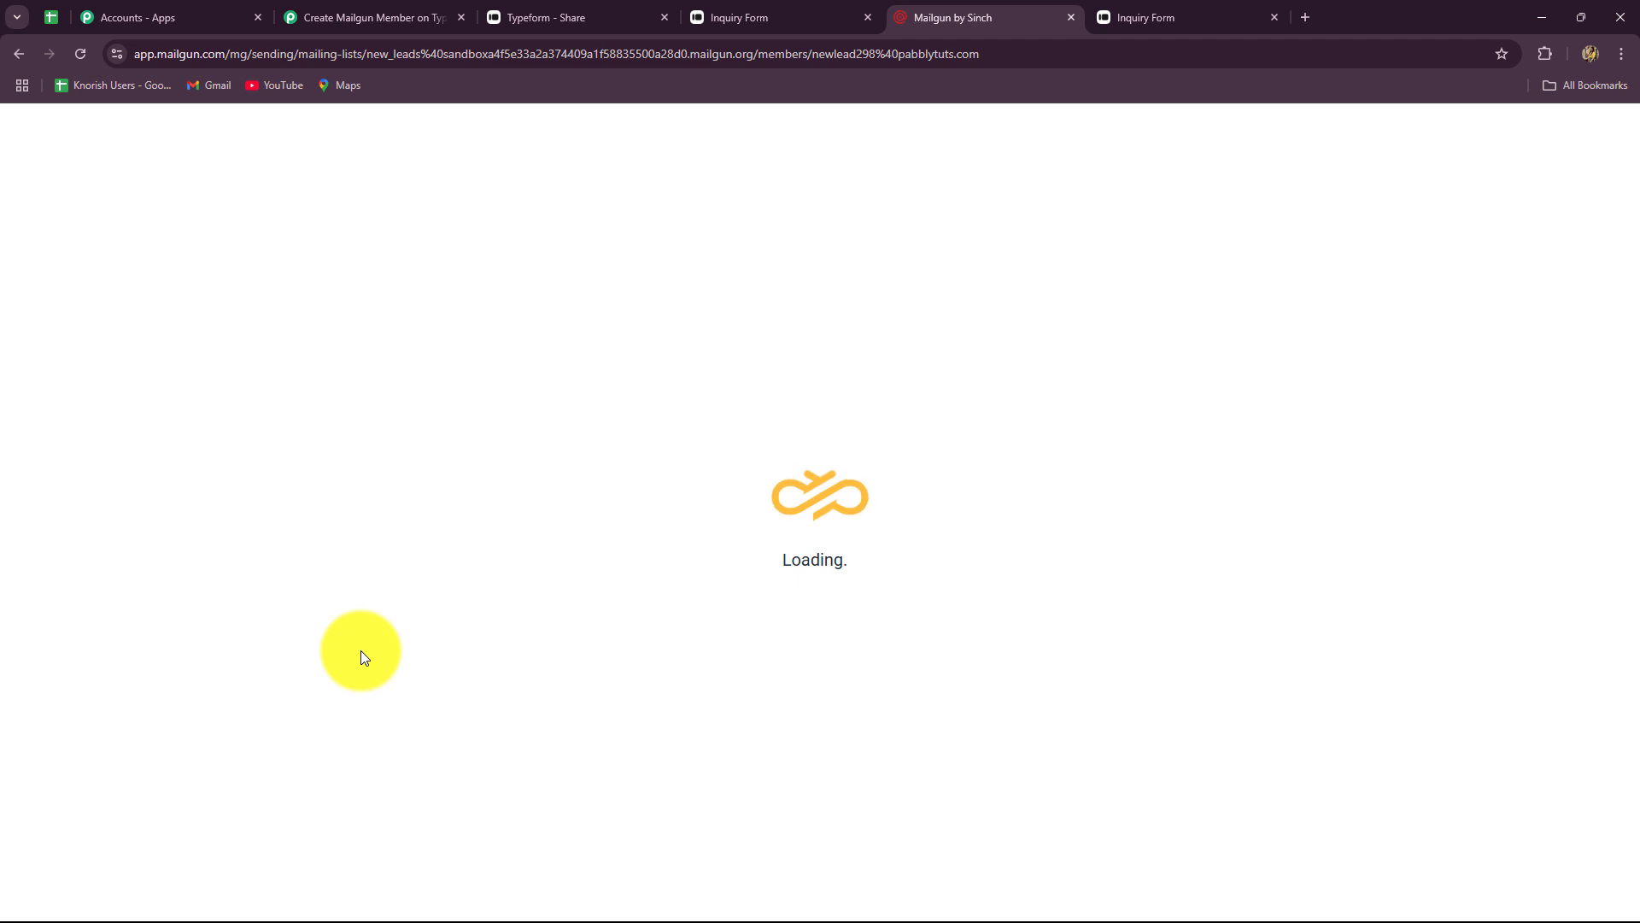
key(alt+Left)
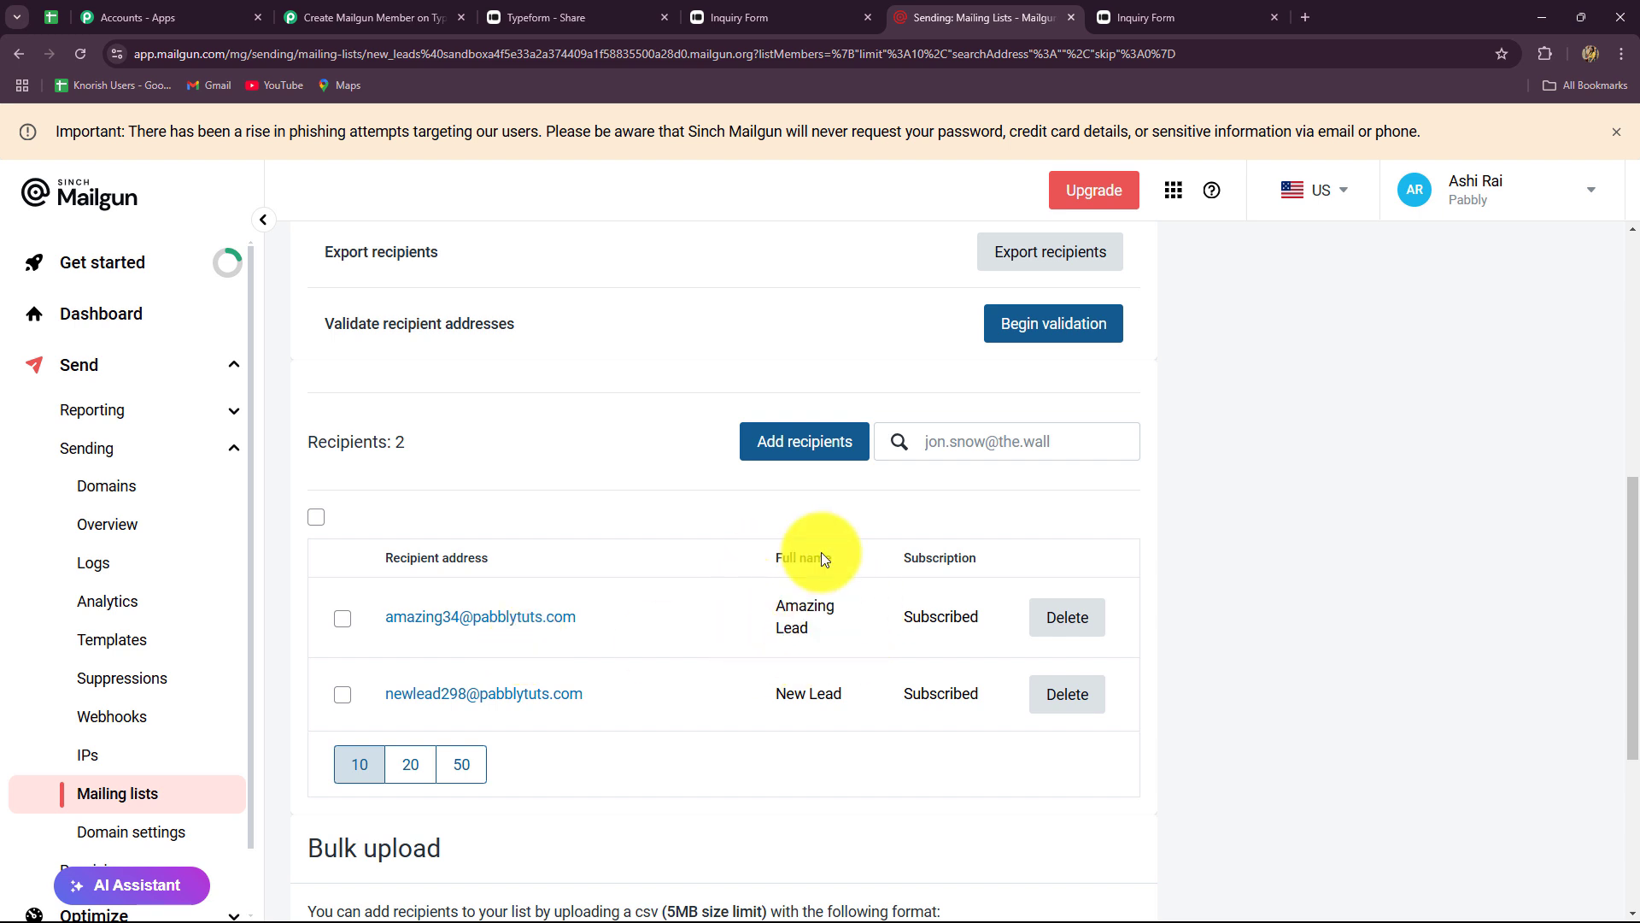
click(548, 617)
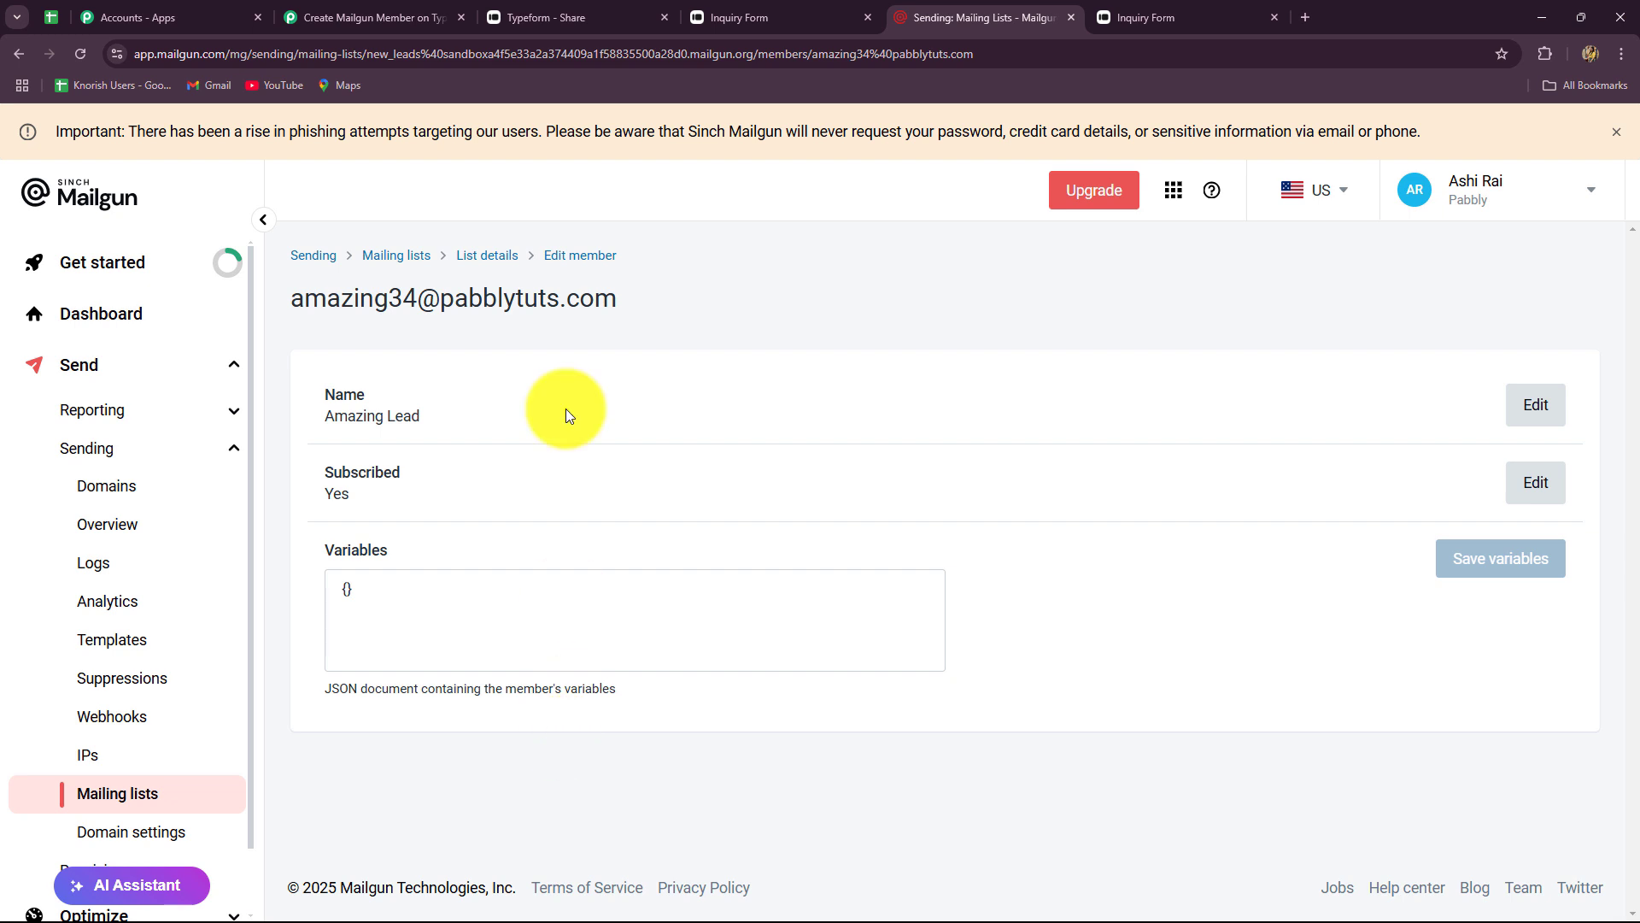
click(376, 17)
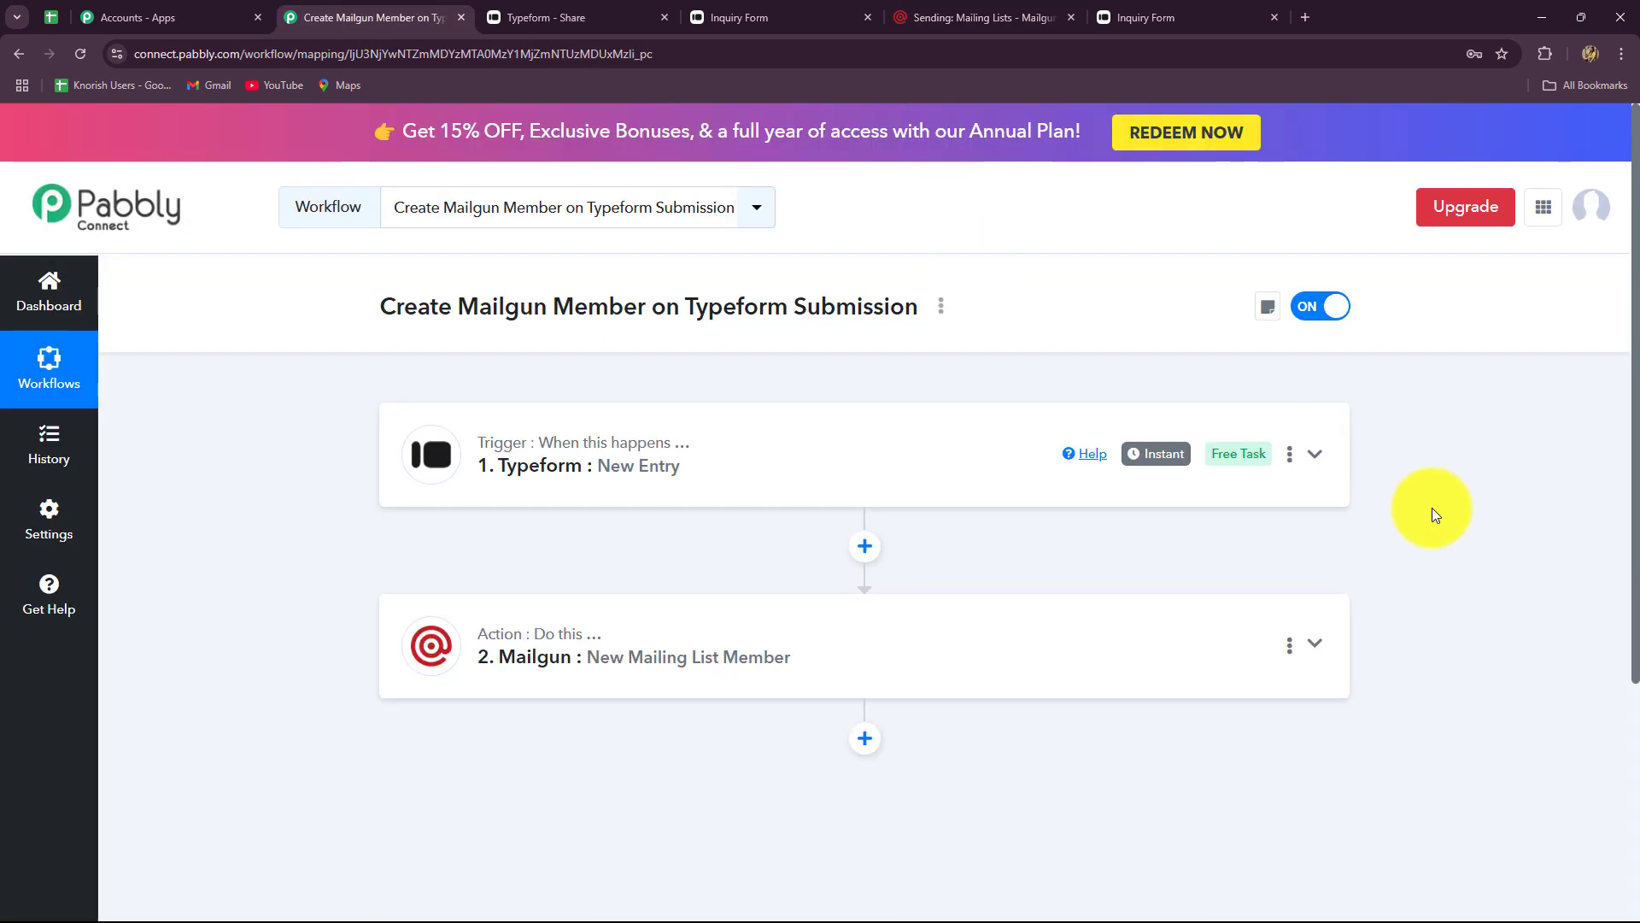